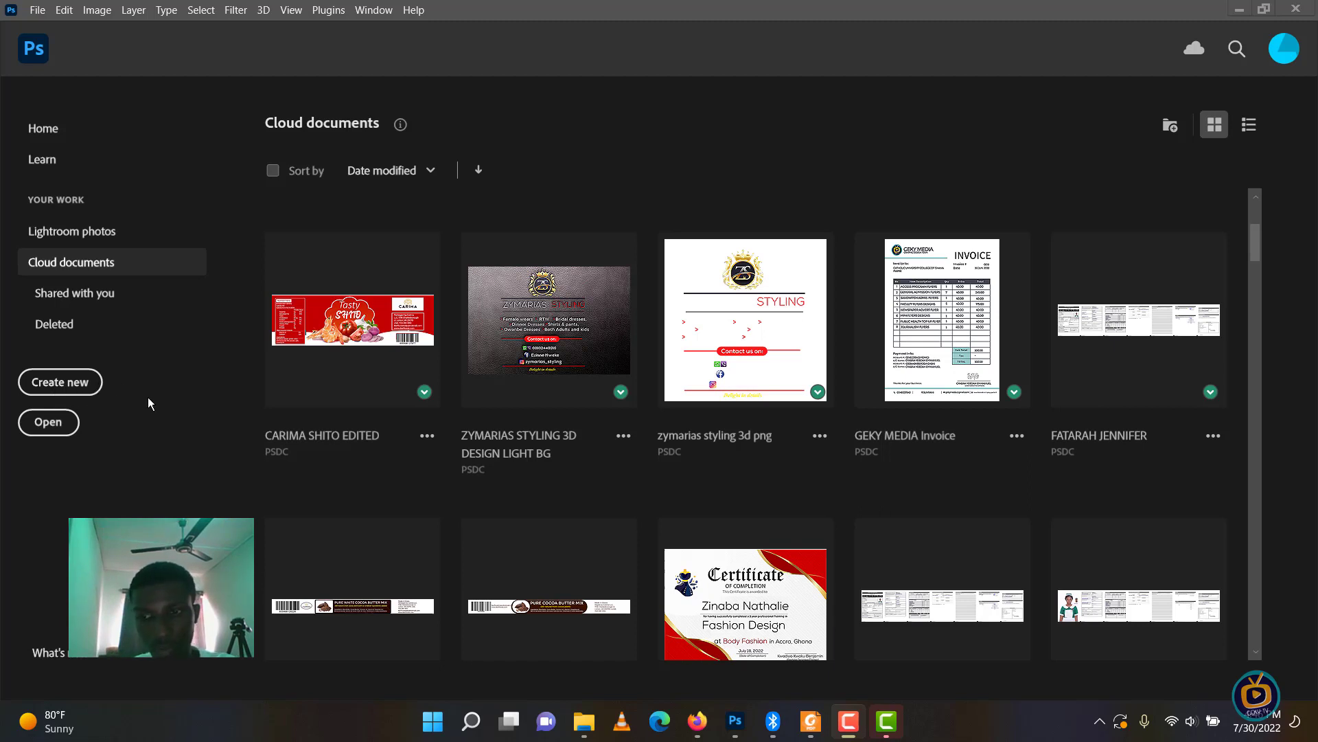
# - Create a new 1500 × 1500 px document, 5 × 5 inches at 300 ppi, from the 5 x 7 in preset
pyautogui.click(65, 385)
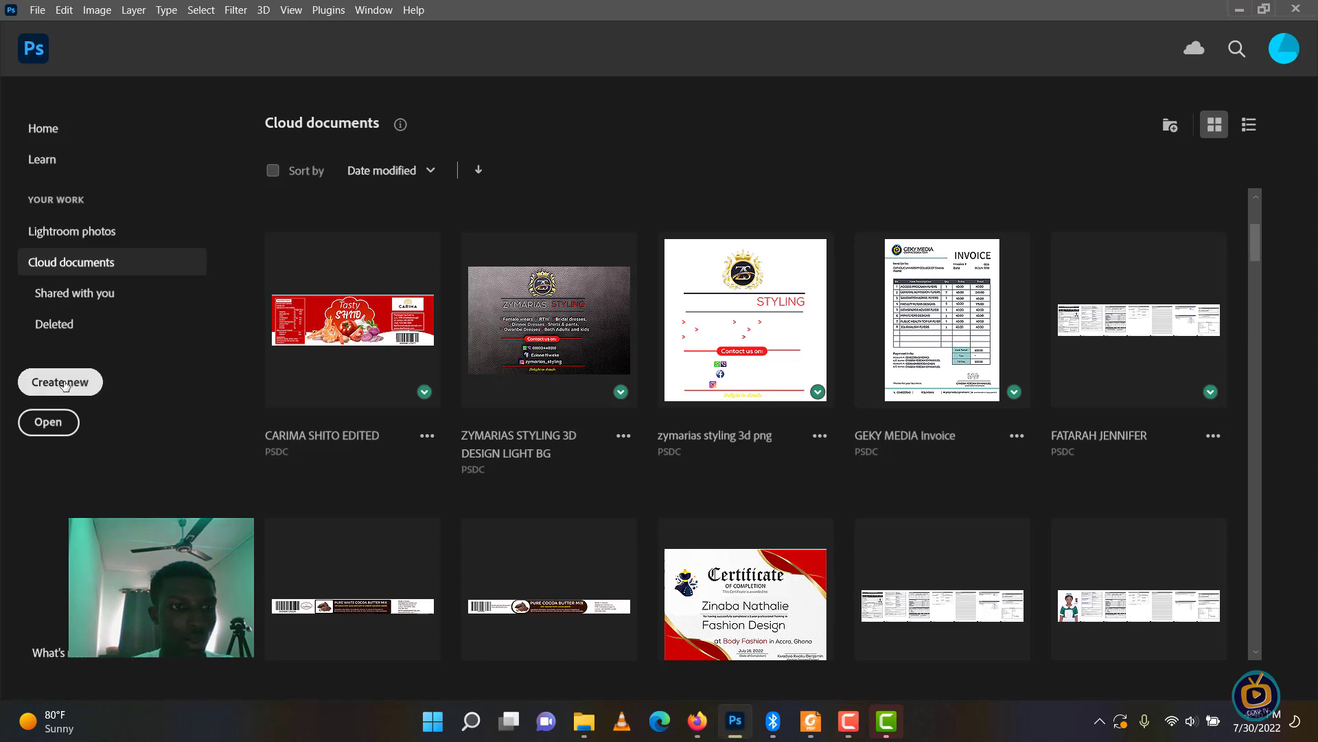
pyautogui.click(74, 389)
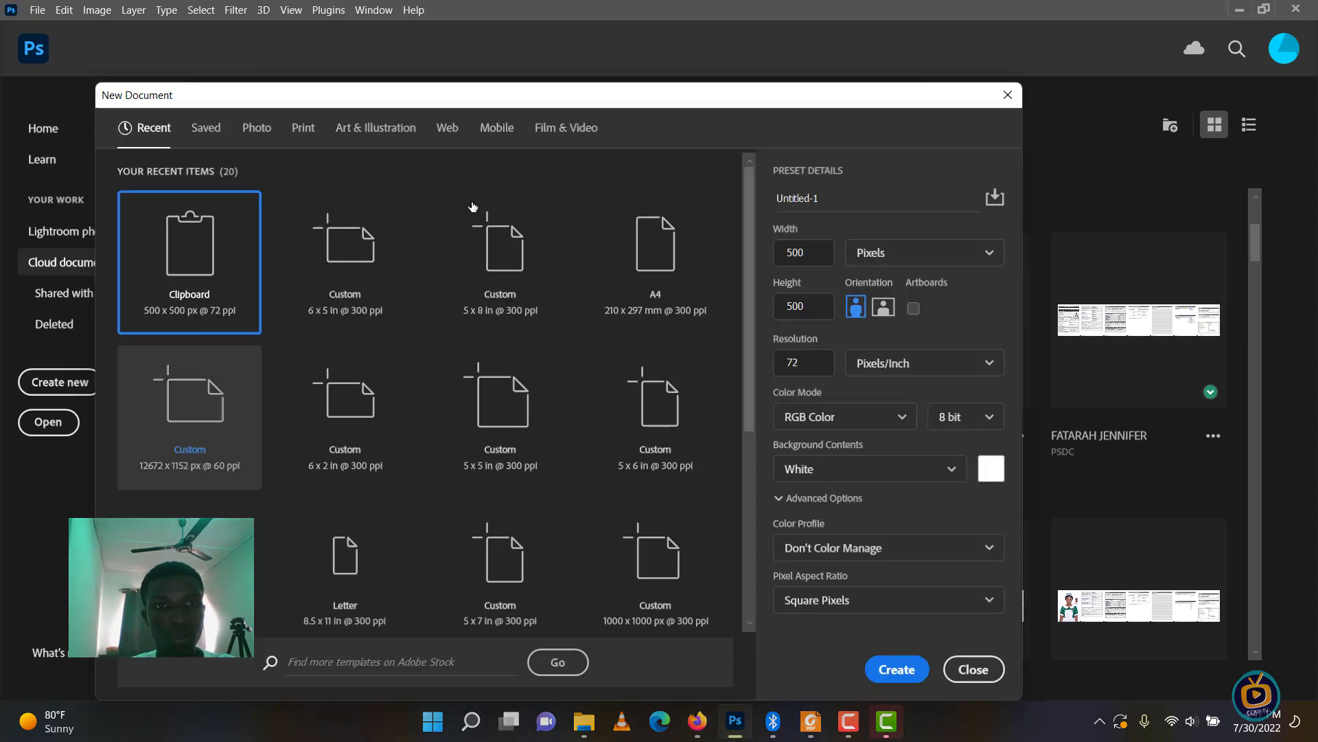
pyautogui.moveTo(518, 101); pyautogui.dragTo(698, 17)
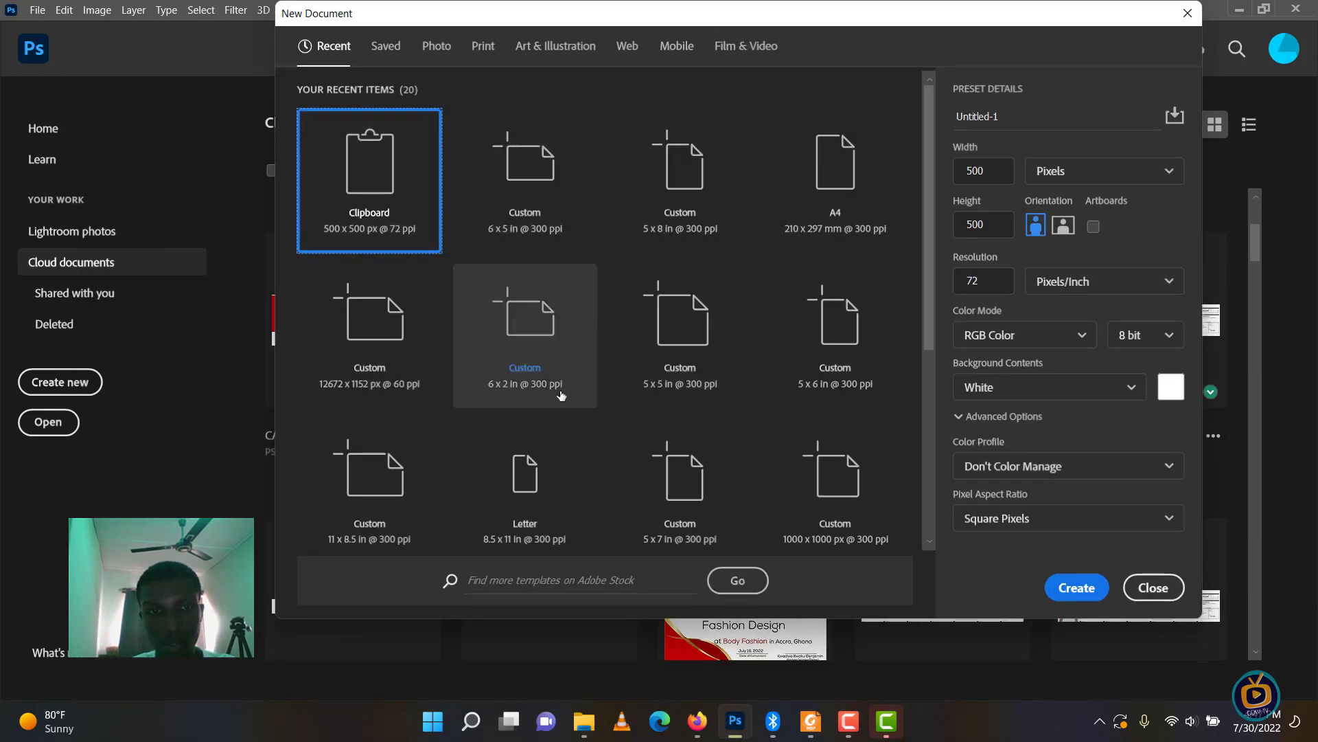
pyautogui.click(677, 522)
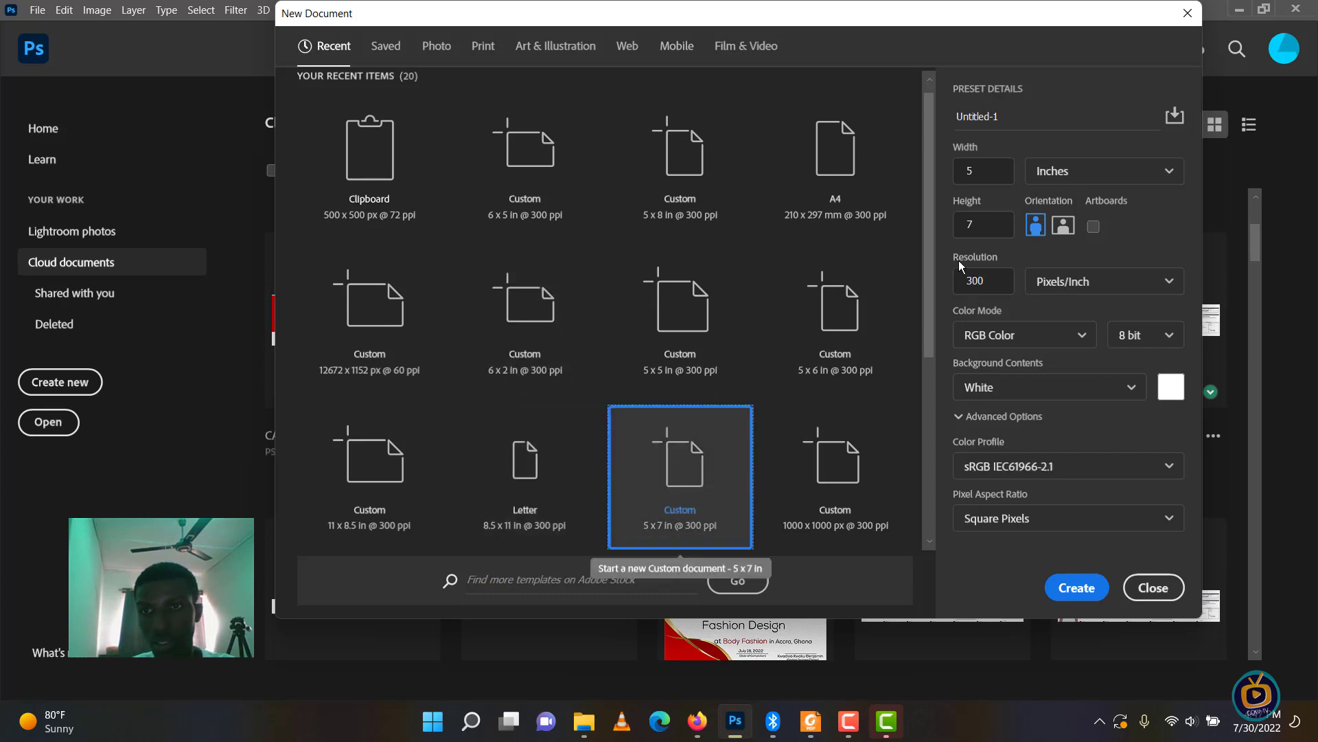
pyautogui.click(976, 226)
pyautogui.press('BackSpace')
pyautogui.write('5')
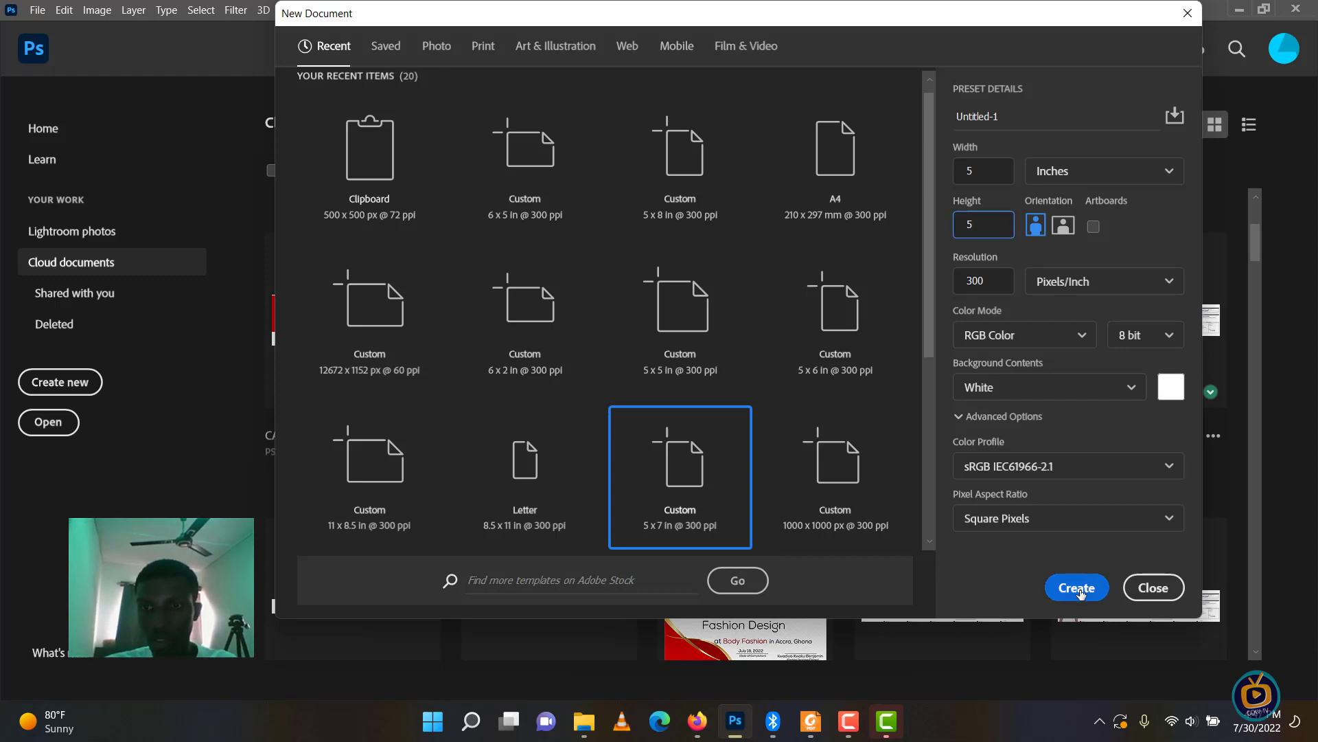
pyautogui.click(1076, 588)
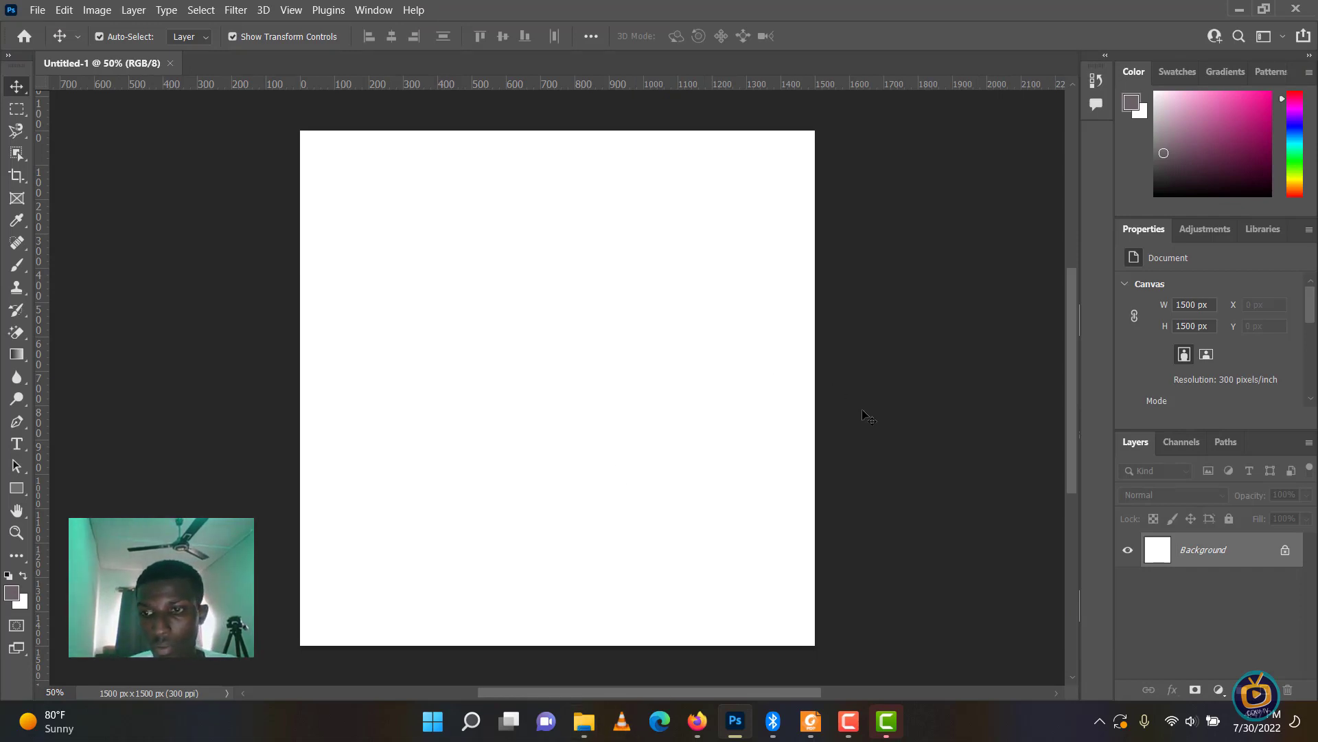
# - Add a Solid Color fill layer in dark grey #302f30 over the whole canvas
pyautogui.click(1217, 690)
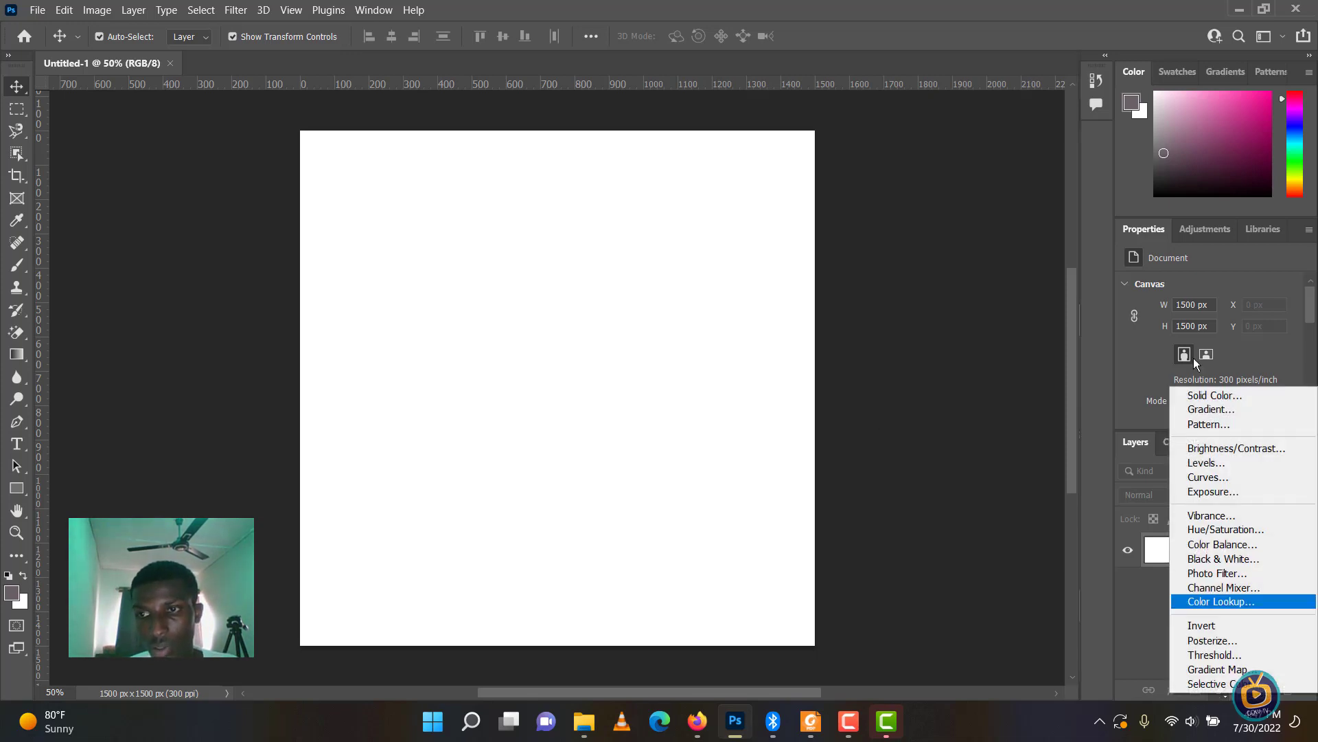
pyautogui.click(1208, 396)
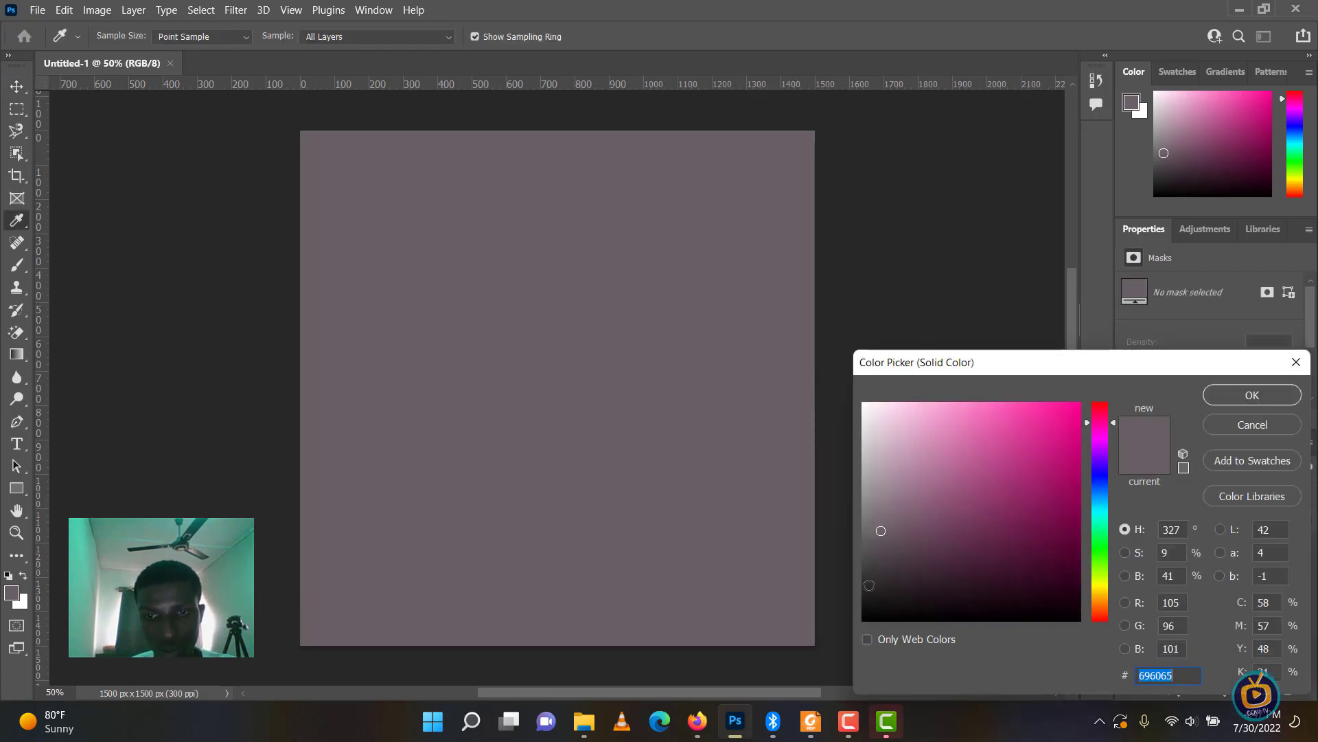
pyautogui.moveTo(874, 593); pyautogui.dragTo(866, 580)
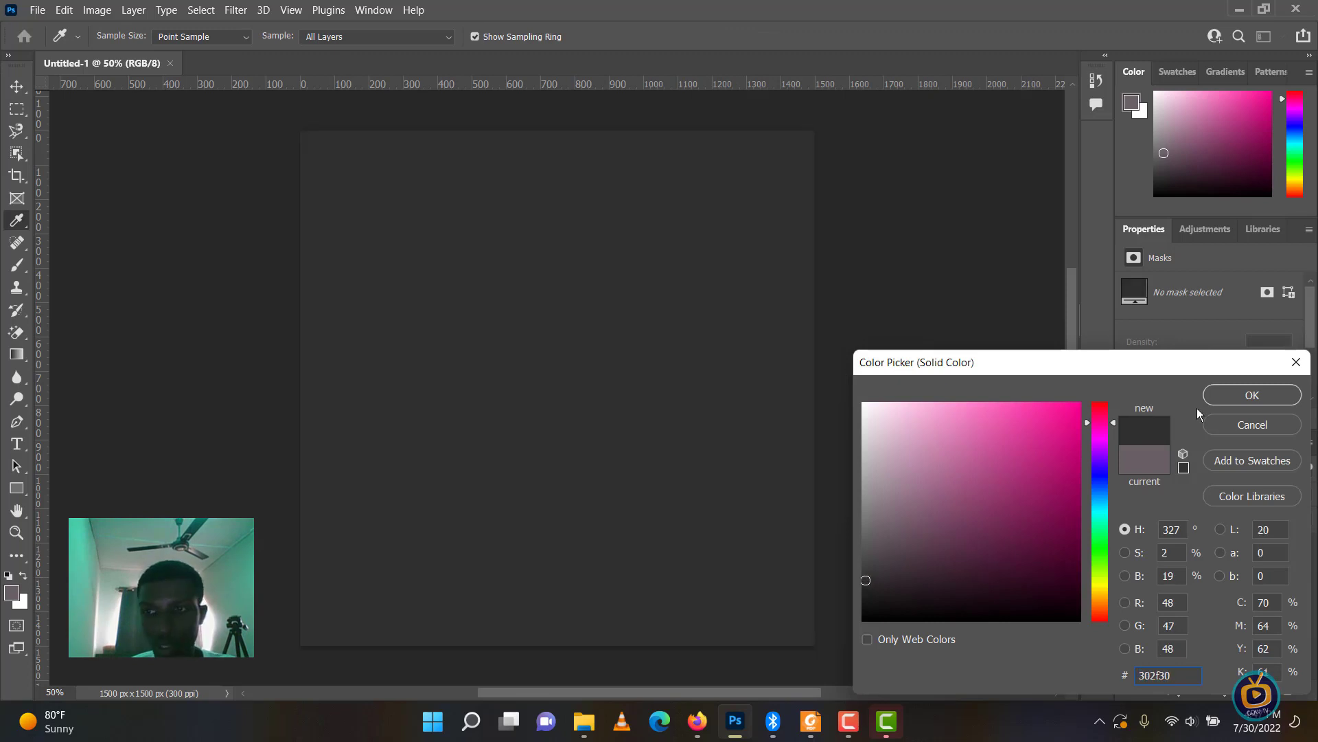
pyautogui.click(1218, 397)
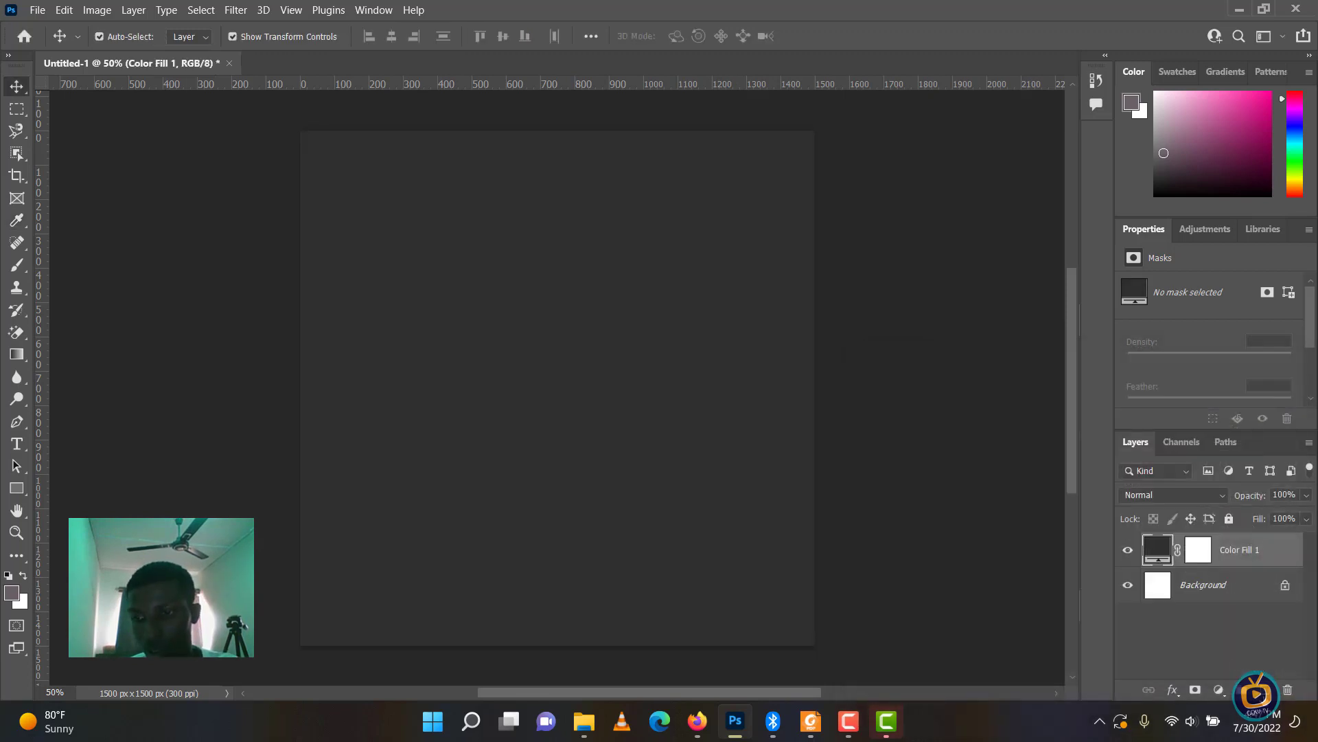
# - On a new layer, paint one huge soft light-grey (#a4a4a4) brush dab at the canvas centre
pyautogui.click(1263, 689)
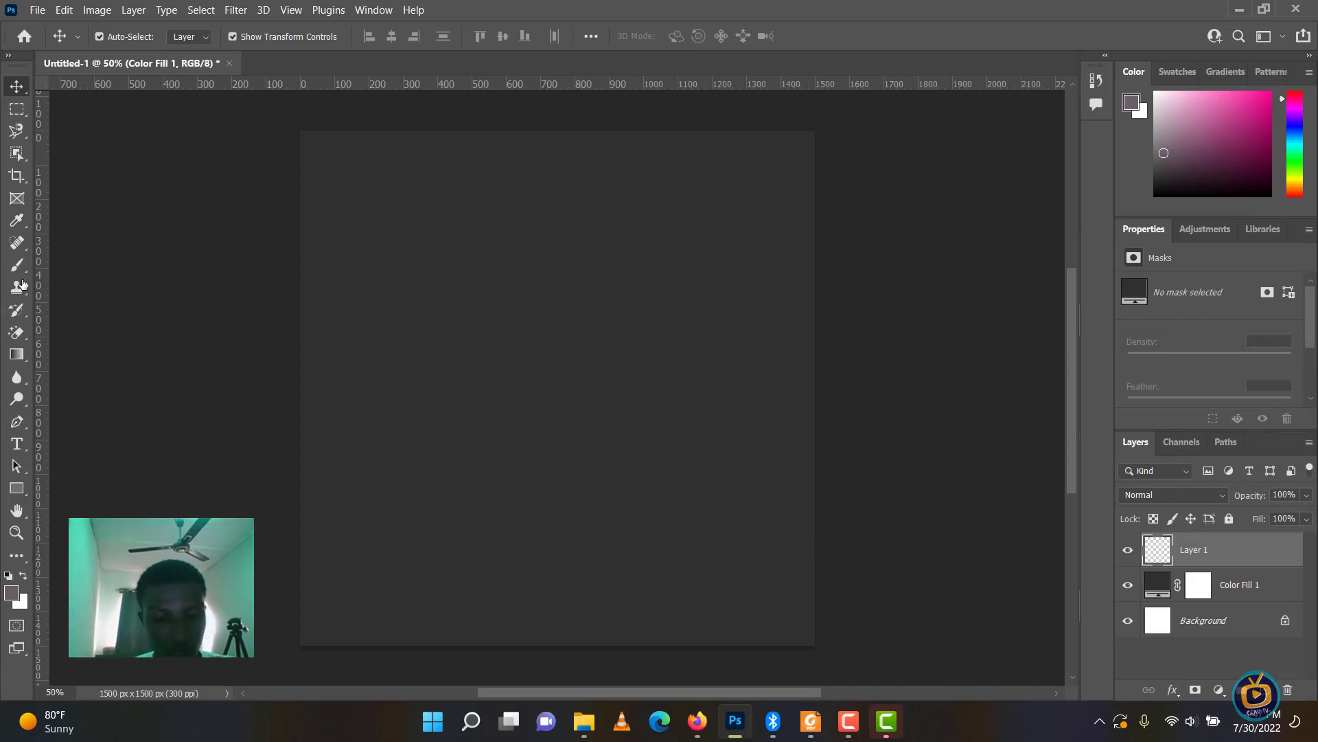
pyautogui.press('b')
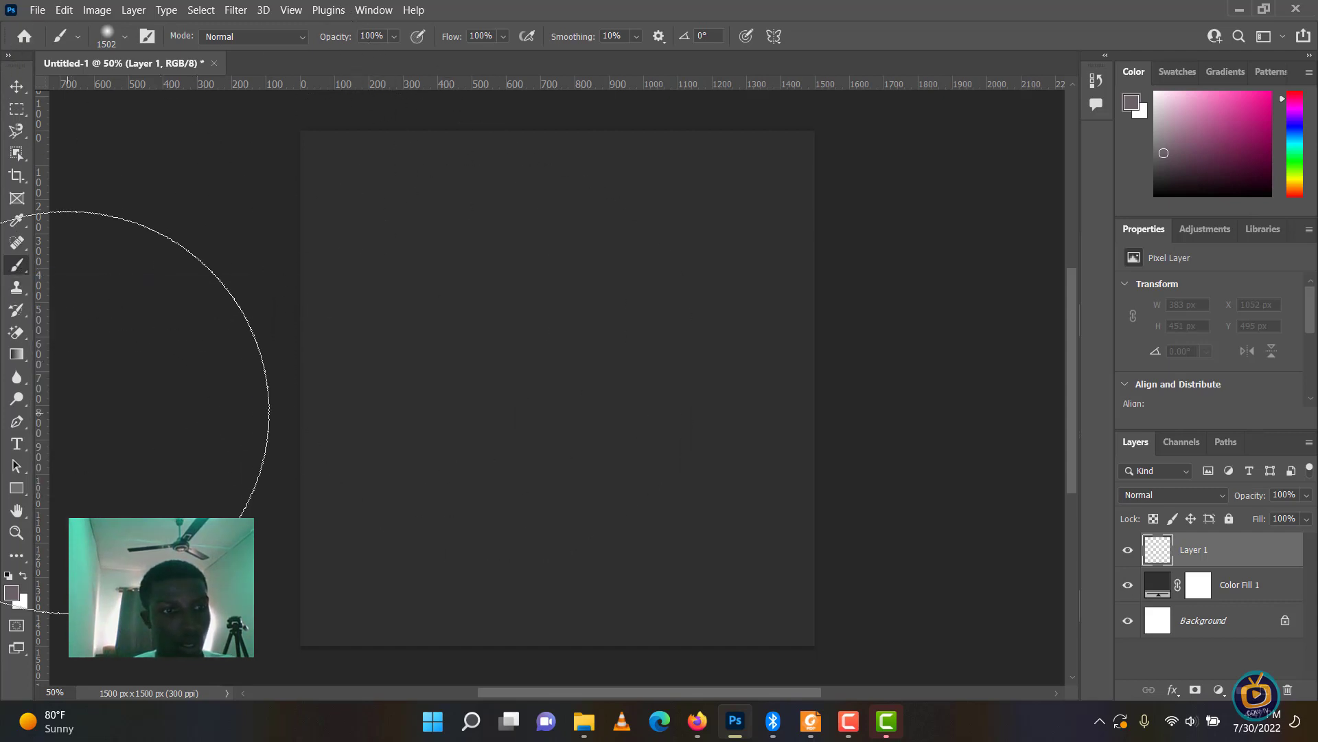
pyautogui.click(10, 592)
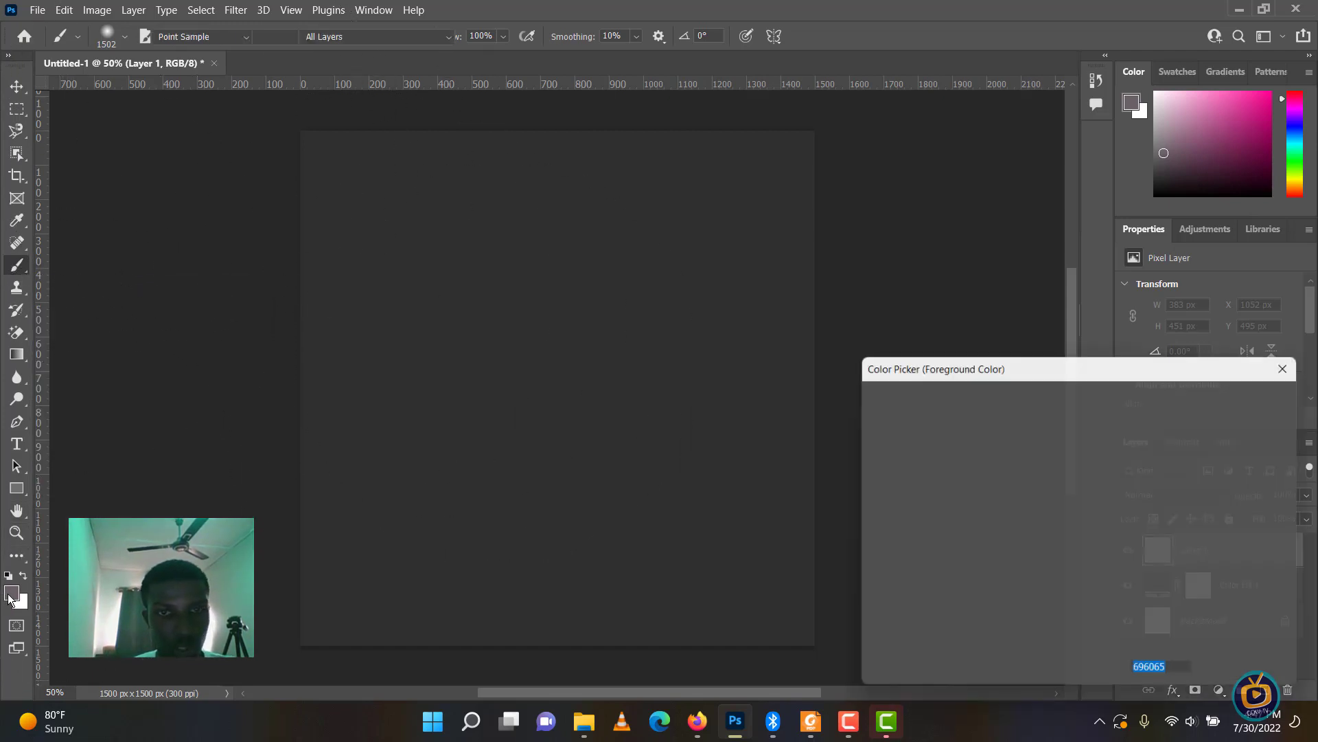
pyautogui.moveTo(865, 492); pyautogui.dragTo(861, 482)
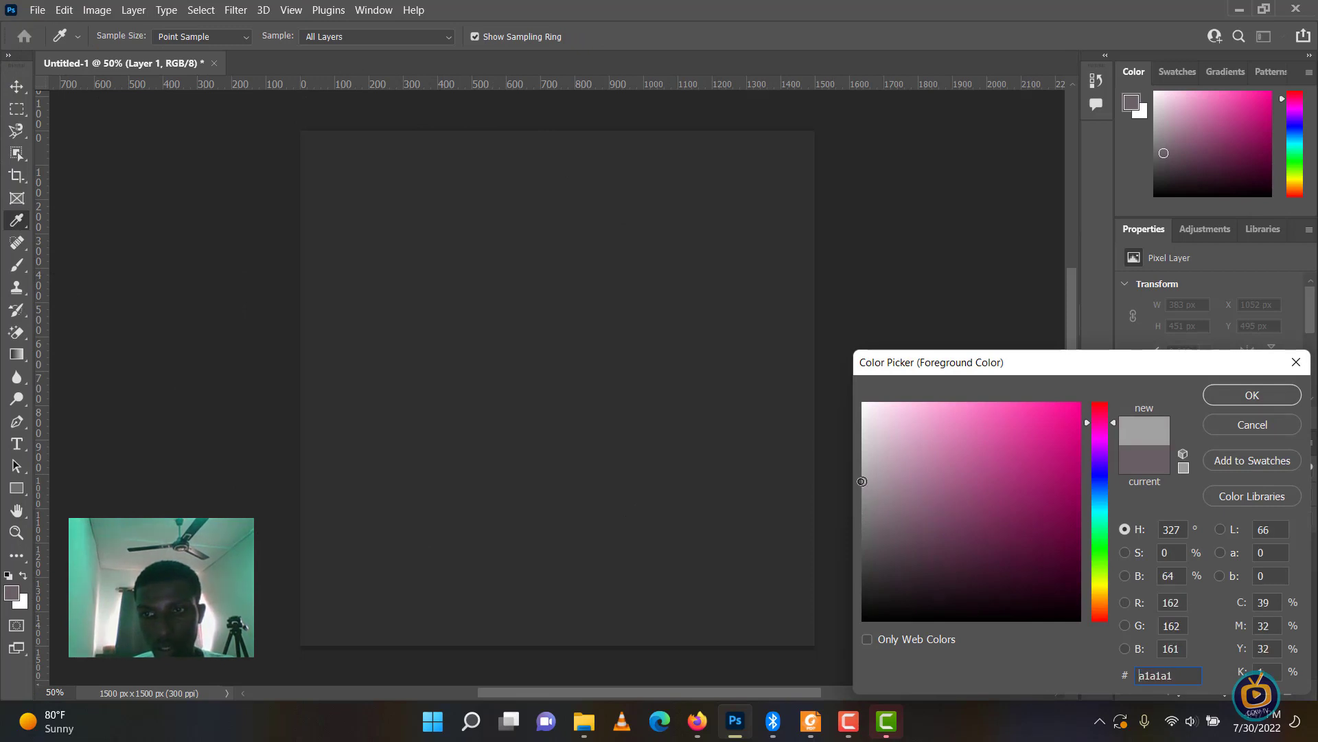
pyautogui.click(1237, 394)
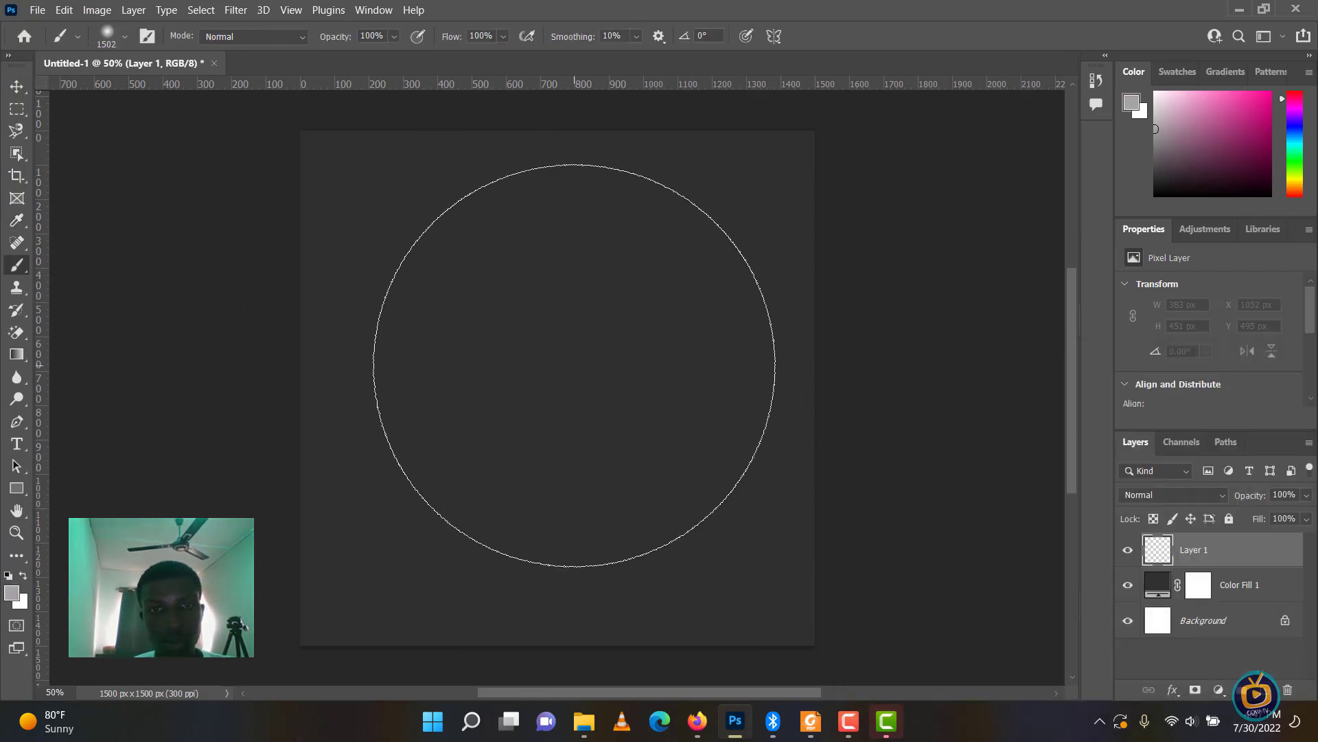
pyautogui.click(574, 365)
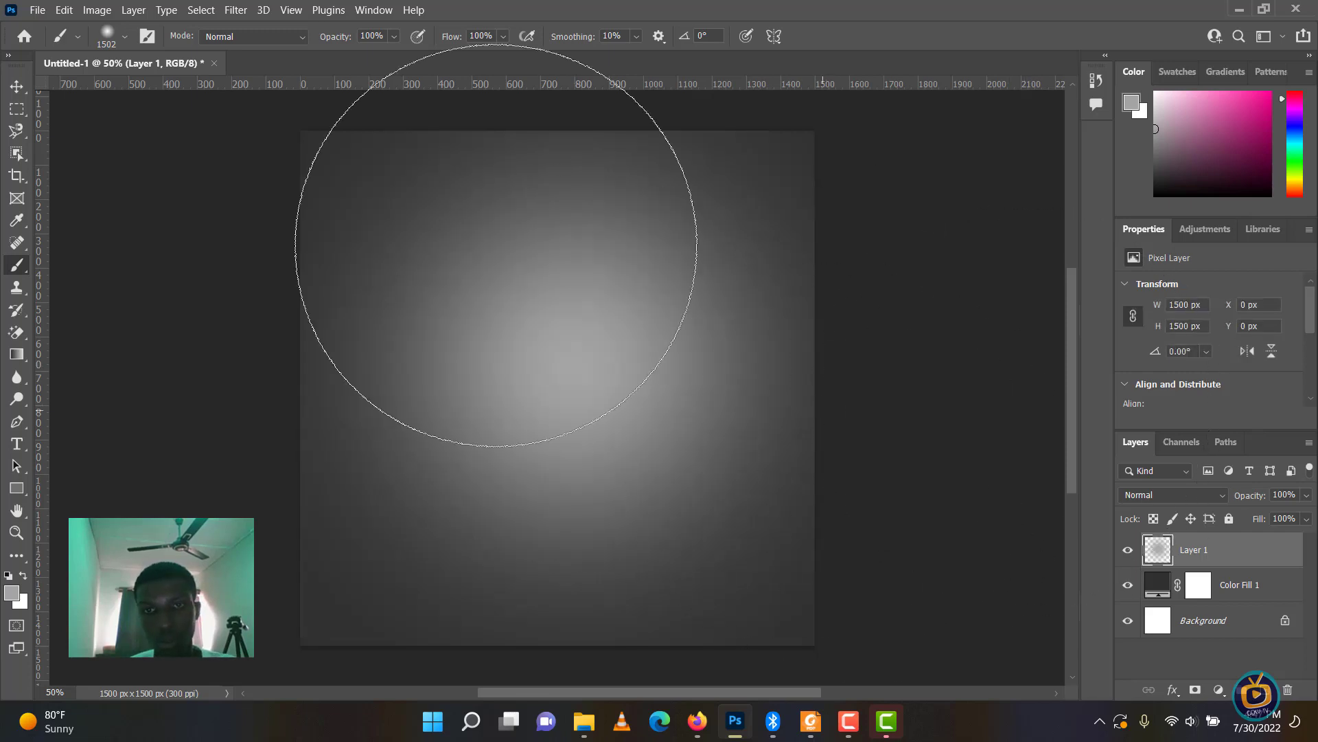
pyautogui.click(19, 87)
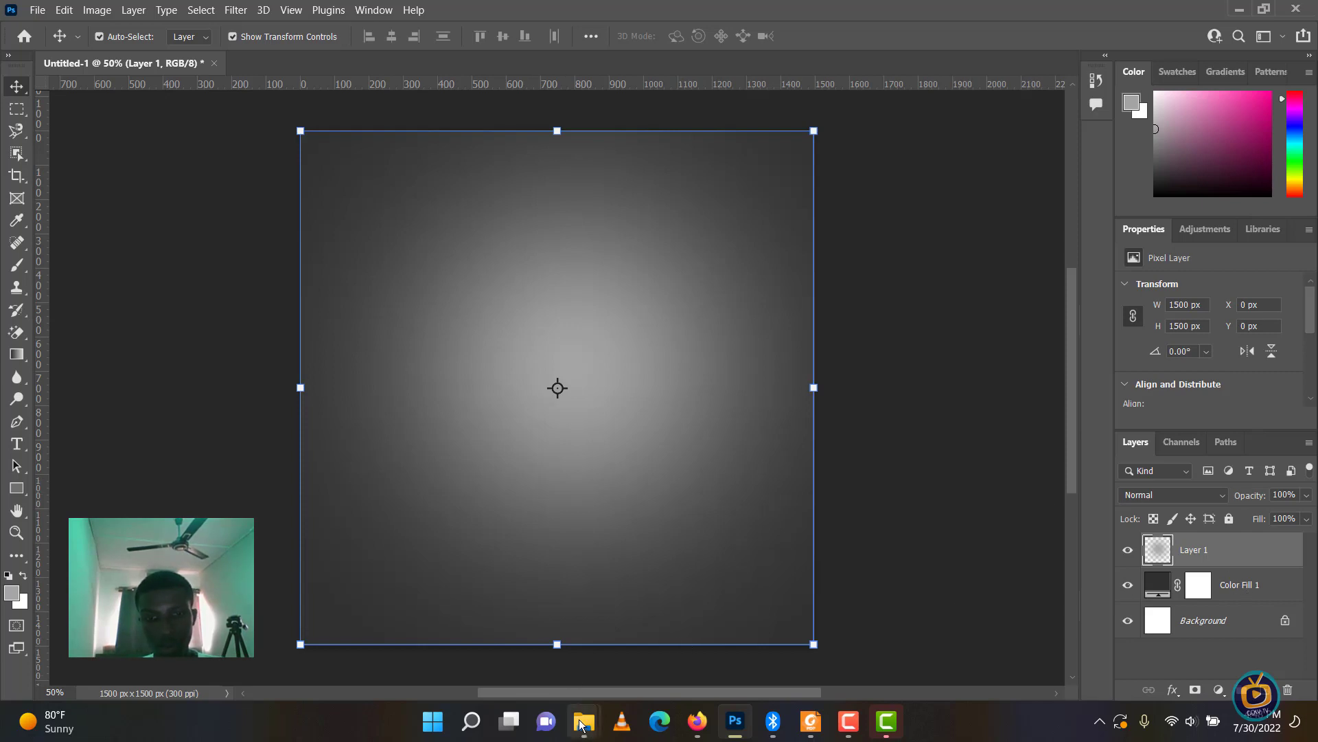
# - Place FRED-removebg from File Explorer onto the canvas and position it slightly right of centre
pyautogui.moveTo(582, 723)
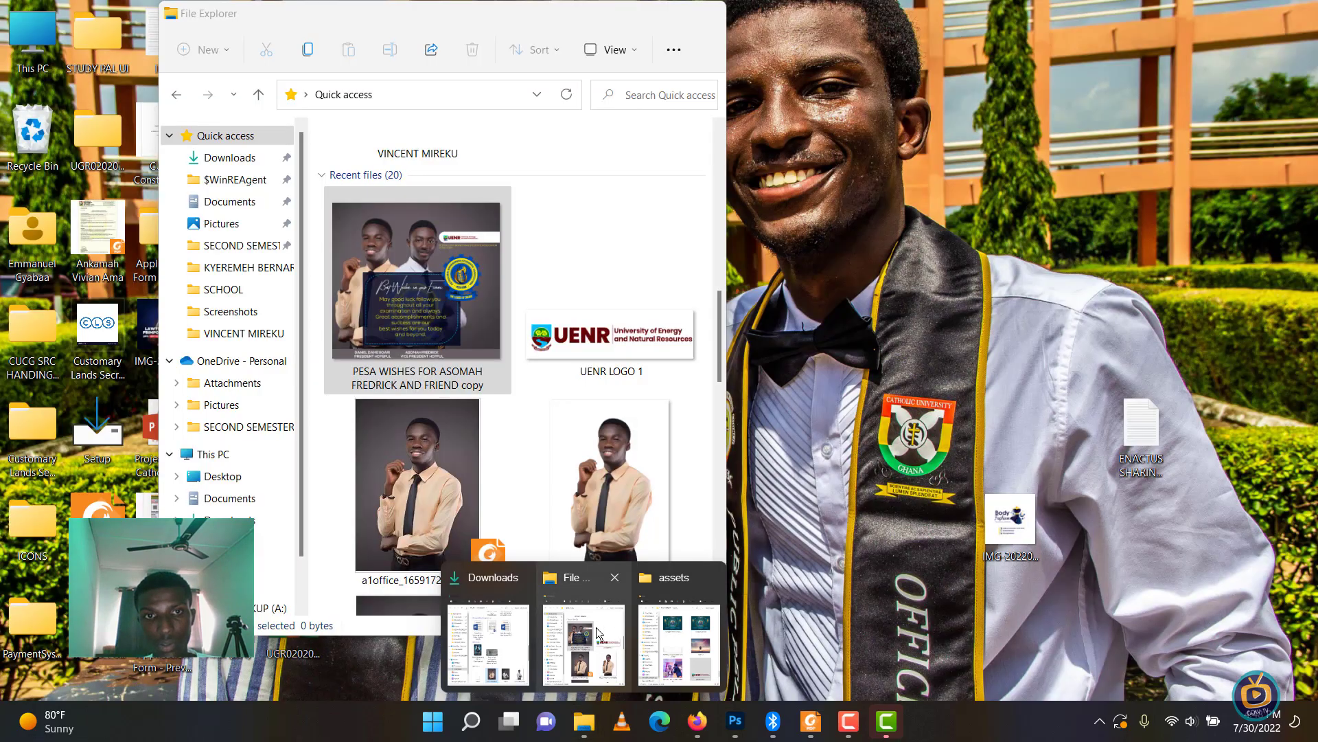
pyautogui.click(598, 633)
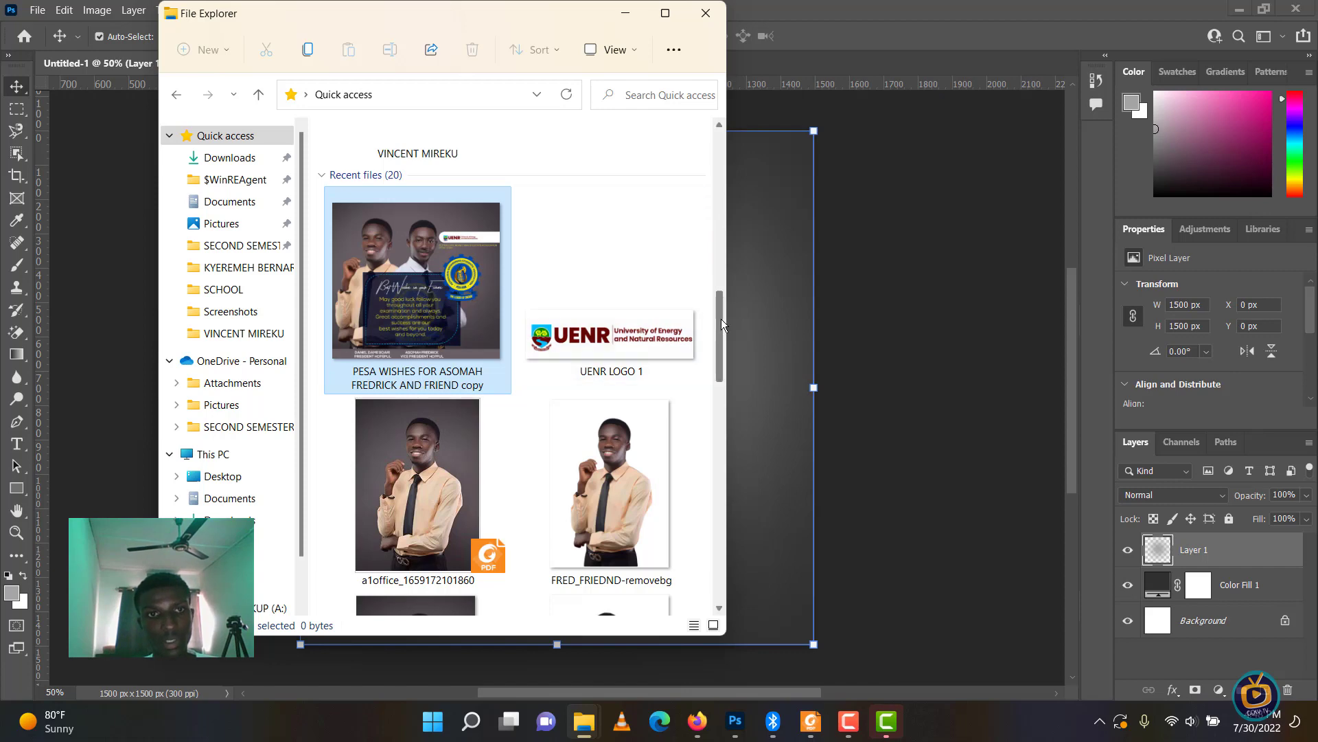
pyautogui.moveTo(721, 319); pyautogui.dragTo(712, 378)
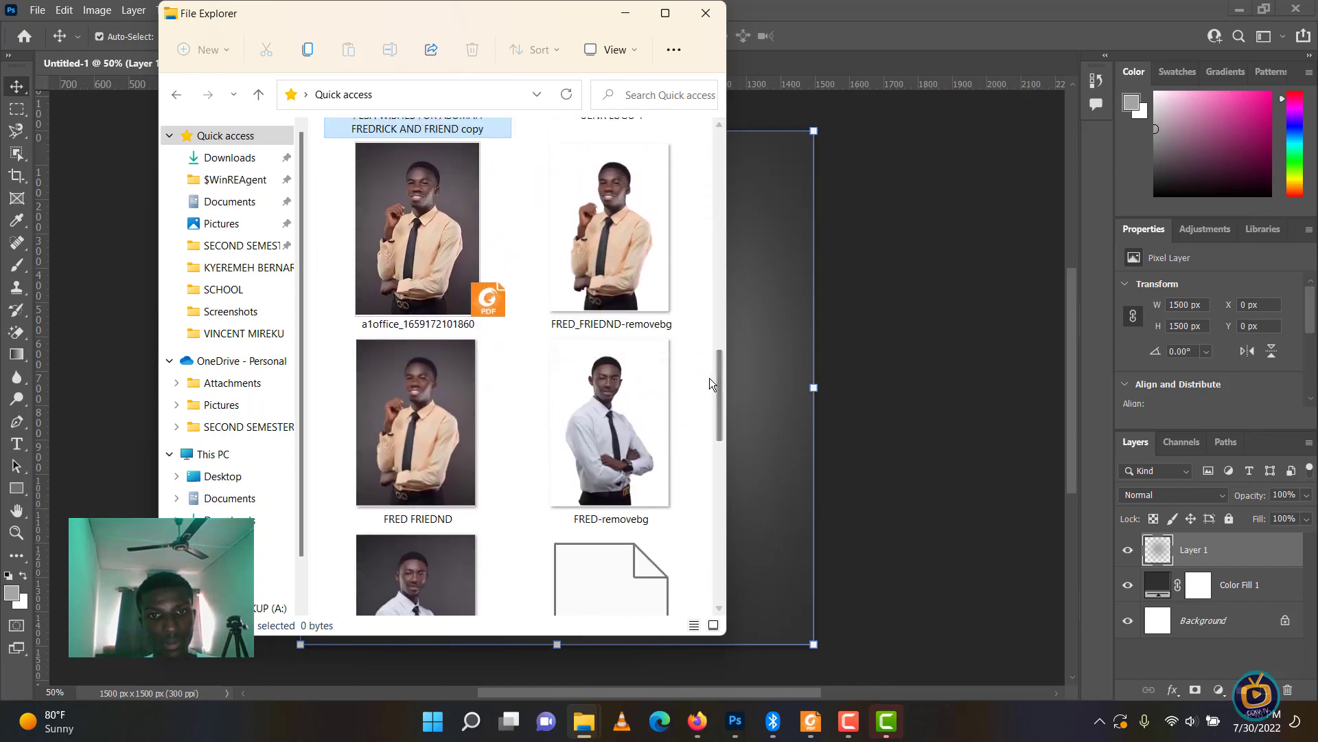
pyautogui.click(576, 407)
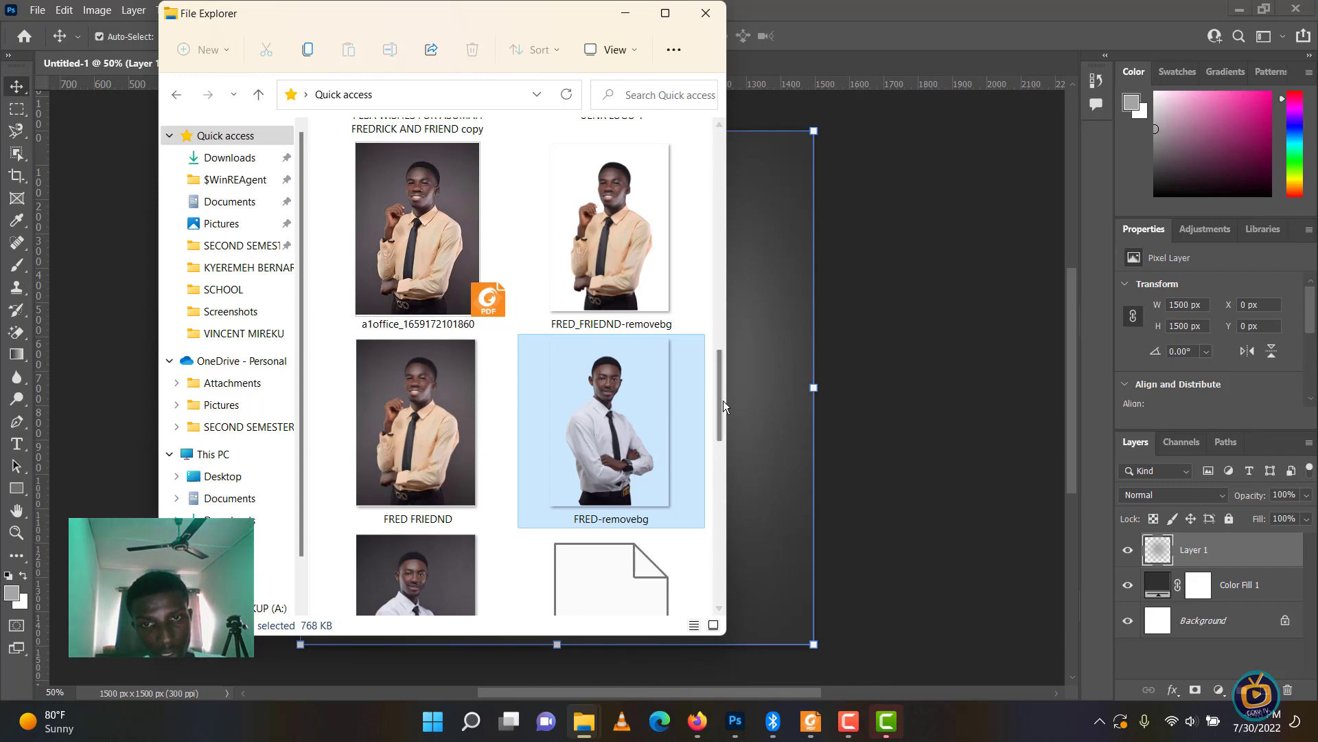
pyautogui.moveTo(718, 401); pyautogui.dragTo(718, 405)
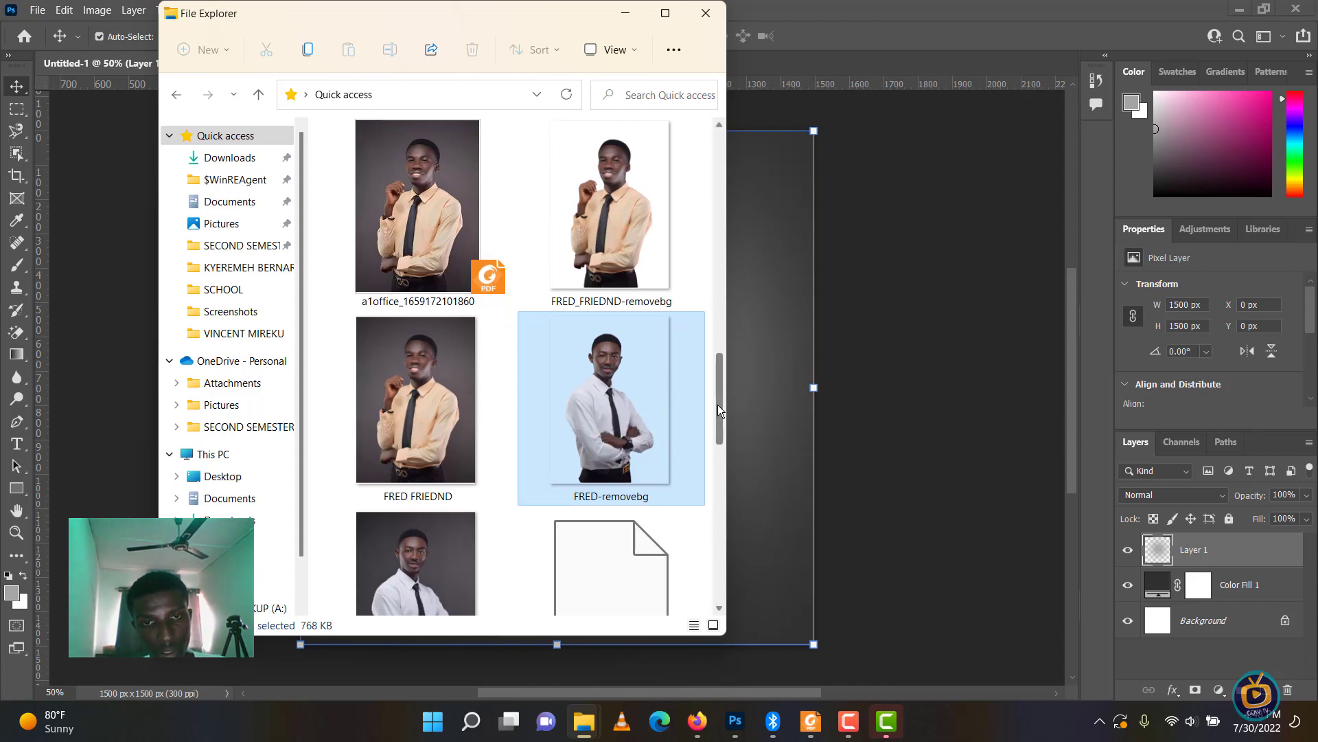
pyautogui.moveTo(631, 411); pyautogui.dragTo(770, 407)
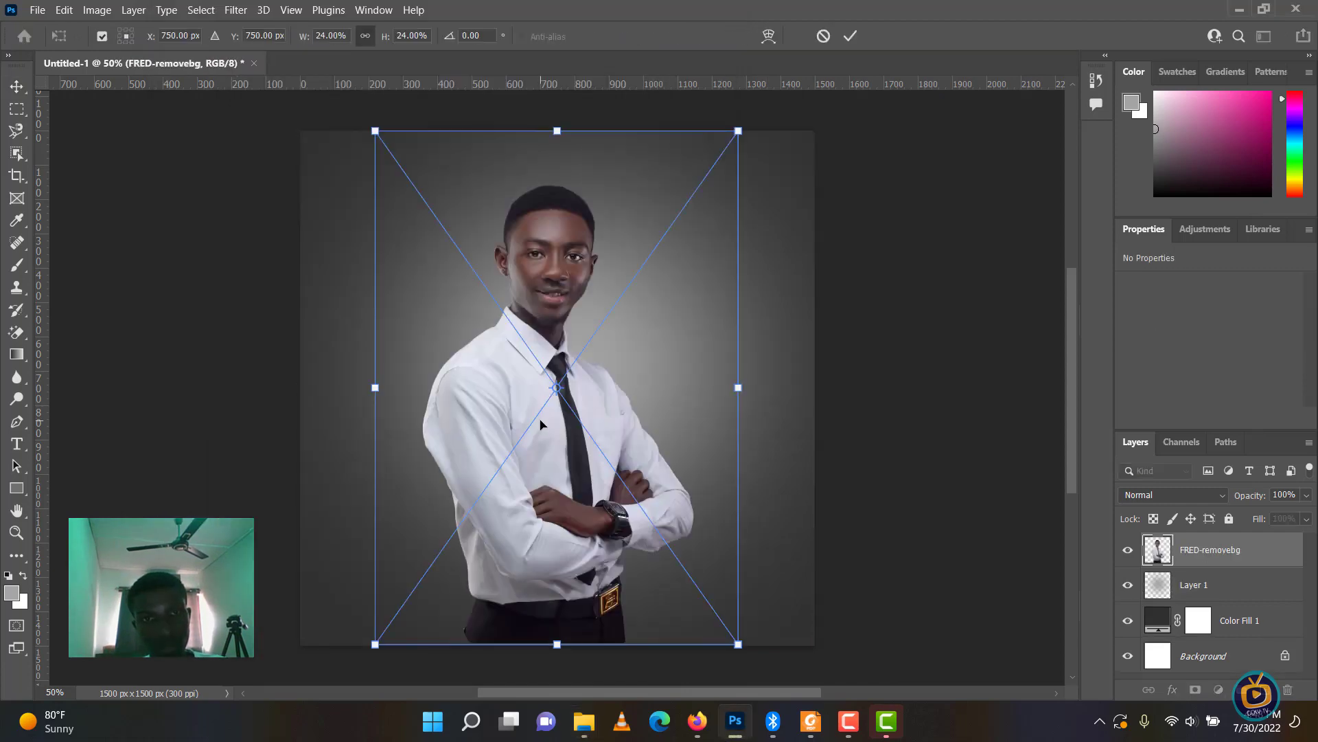
pyautogui.moveTo(622, 415)
pyautogui.mouseDown()
pyautogui.moveTo(687, 412)
pyautogui.moveTo(629, 420)
pyautogui.mouseUp()
pyautogui.click(850, 36)
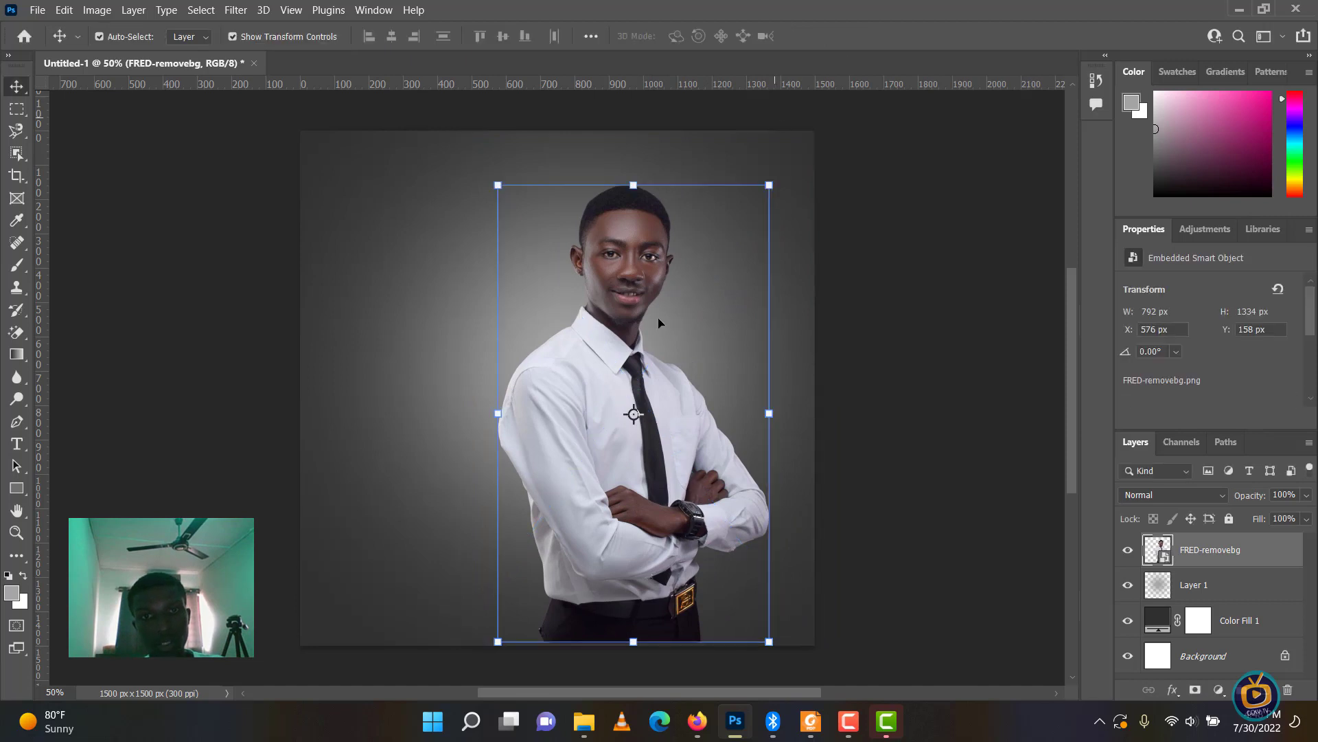
pyautogui.moveTo(610, 378); pyautogui.dragTo(616, 376)
# - Place FRED_FRIEDND-removebg from File Explorer onto the left side of the canvas
pyautogui.moveTo(693, 717)
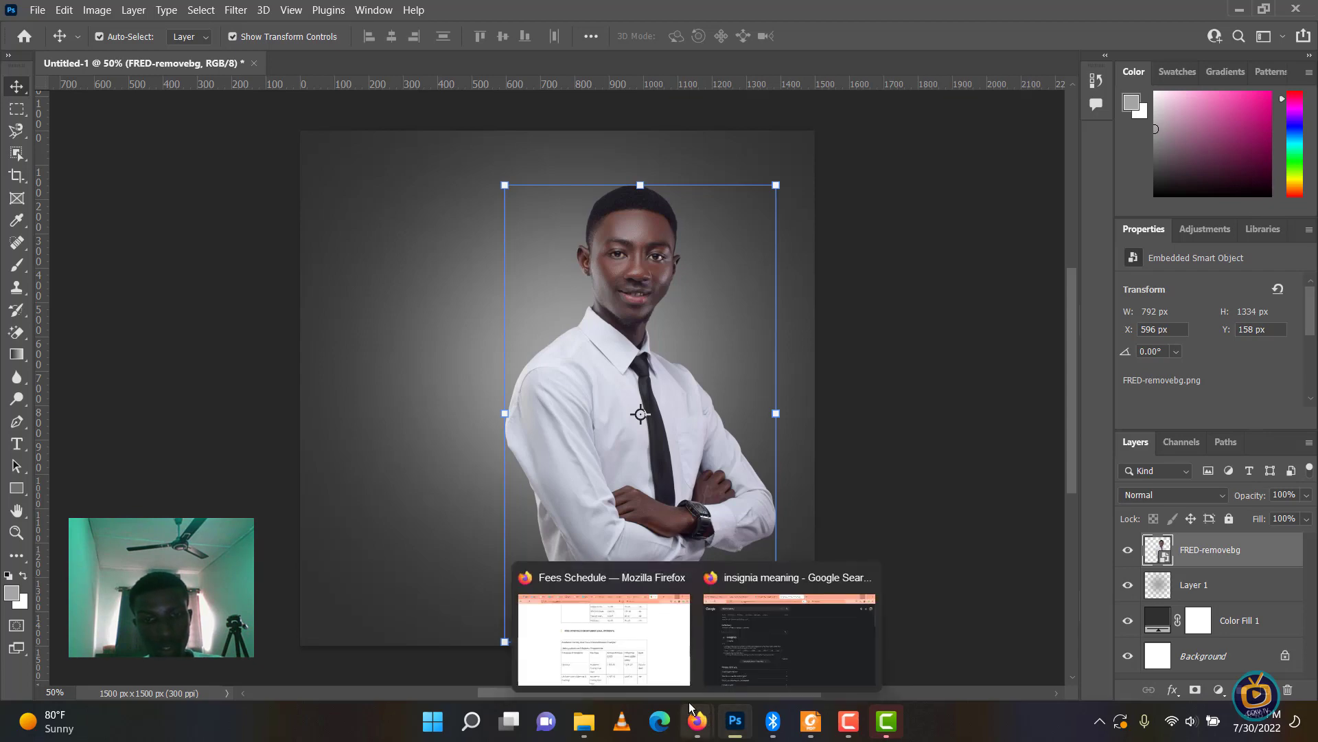
pyautogui.moveTo(584, 721)
pyautogui.click(599, 653)
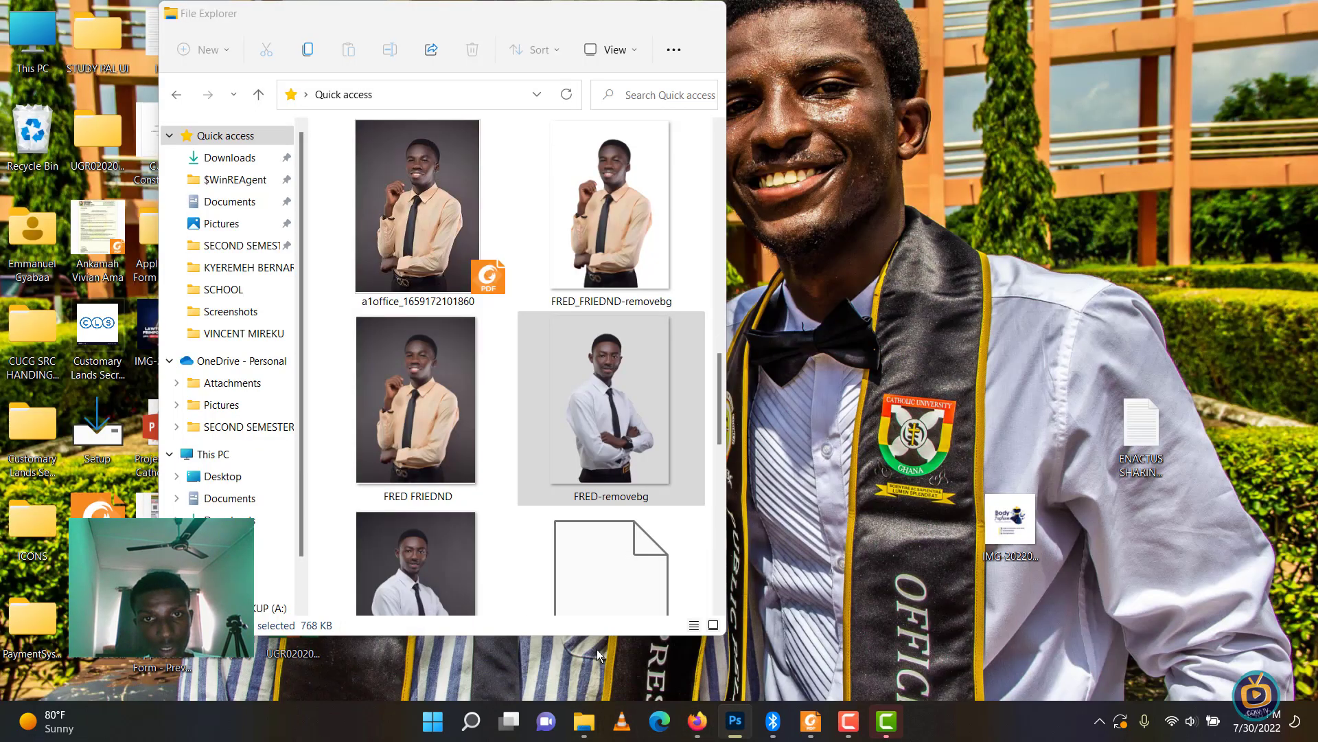
pyautogui.click(622, 189)
pyautogui.moveTo(629, 195); pyautogui.dragTo(760, 299)
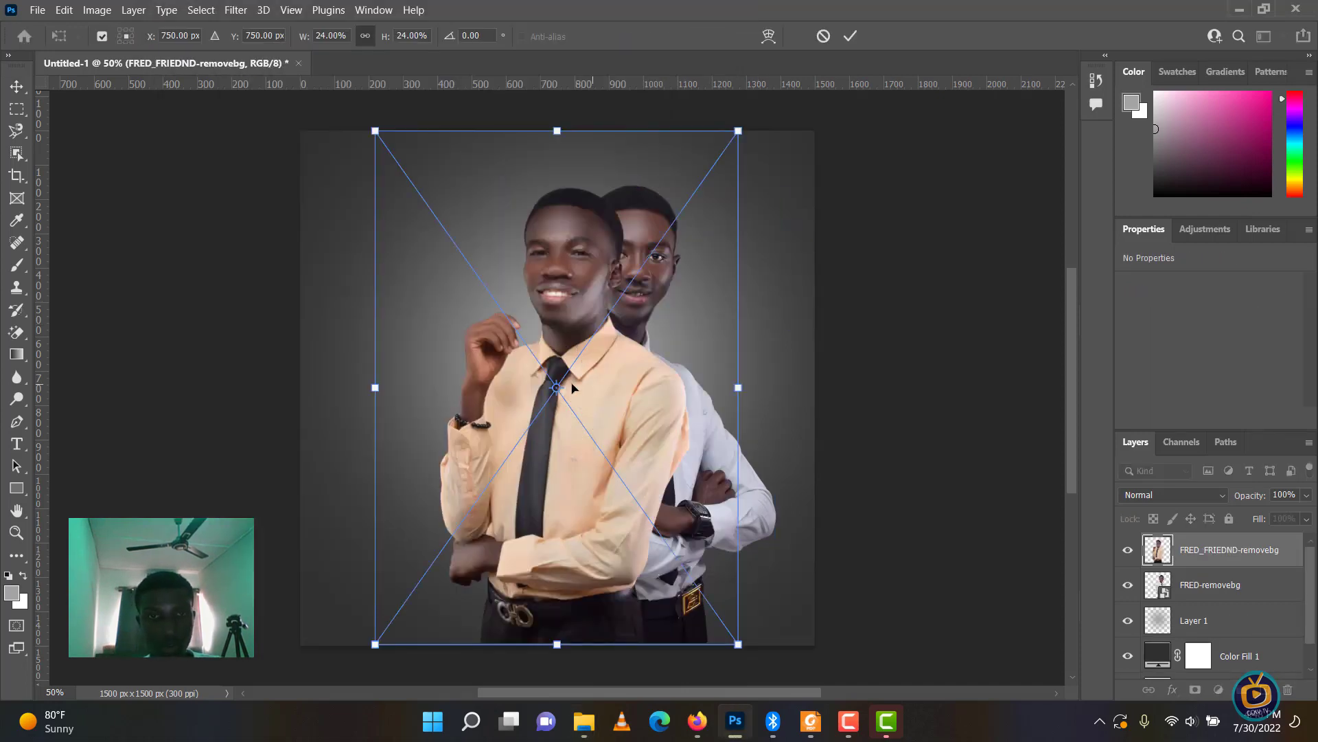
pyautogui.moveTo(594, 388); pyautogui.dragTo(506, 395)
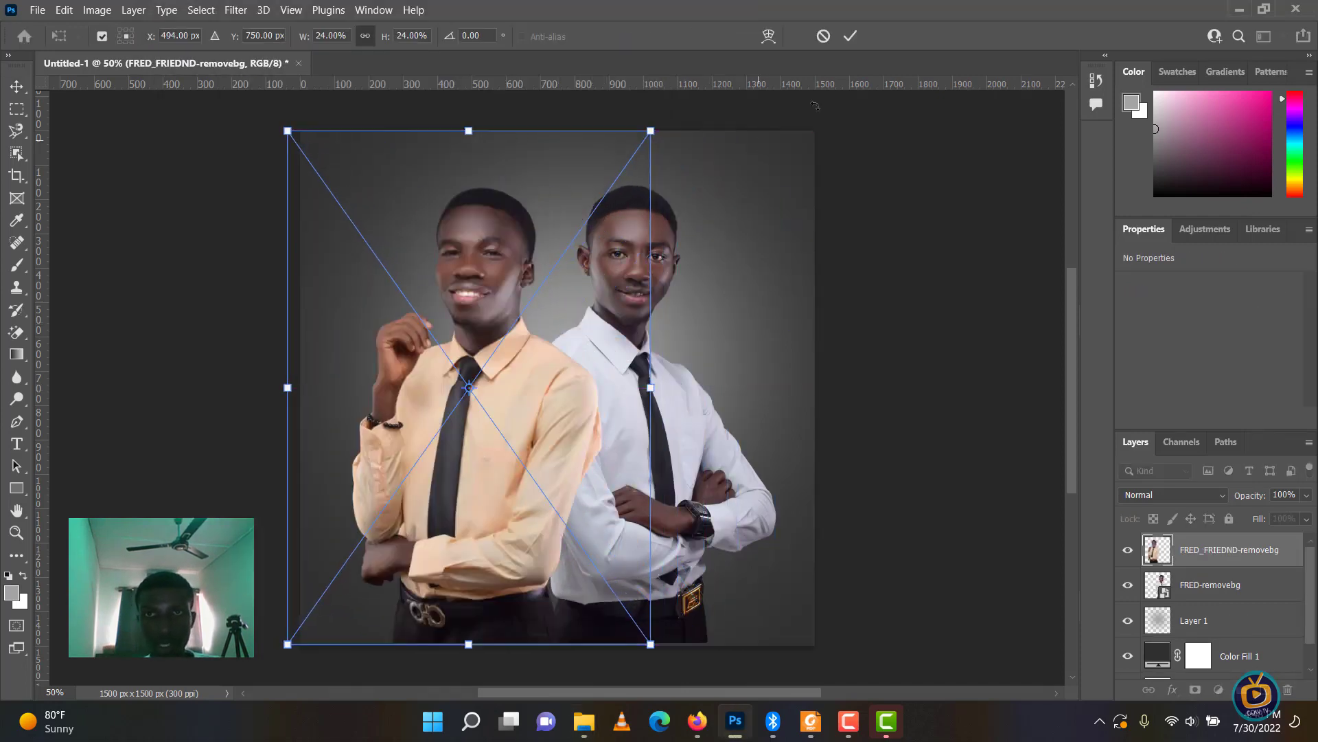
pyautogui.click(851, 37)
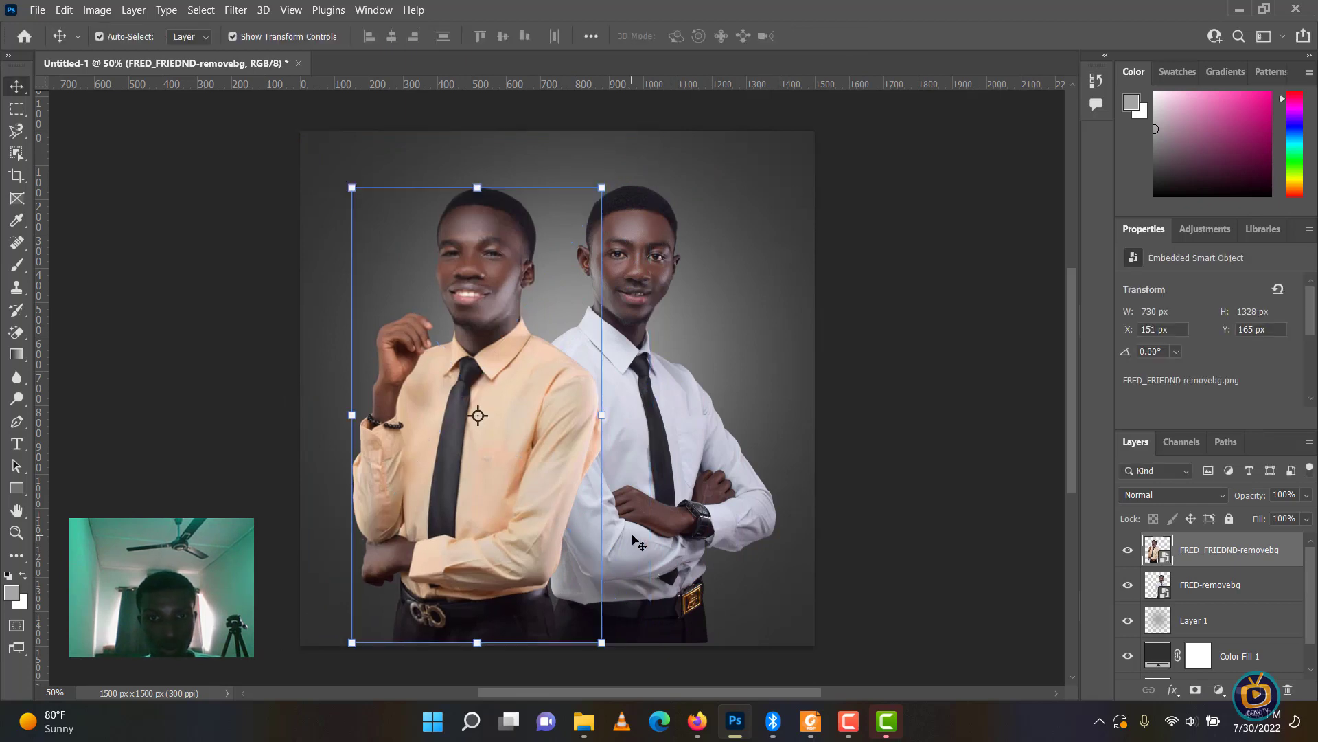
# - Nudge both portraits a little to the left, then deselect
pyautogui.moveTo(669, 528); pyautogui.dragTo(641, 526)
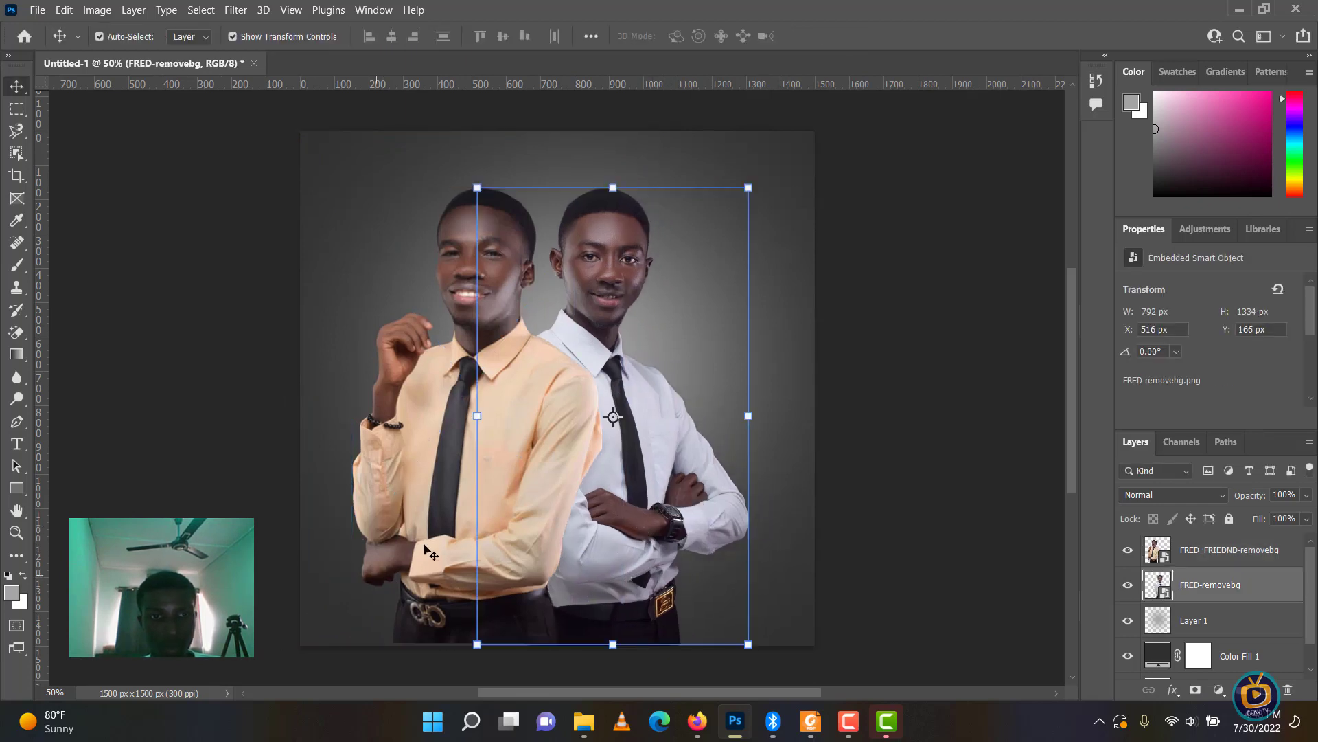
pyautogui.moveTo(416, 534); pyautogui.dragTo(374, 531)
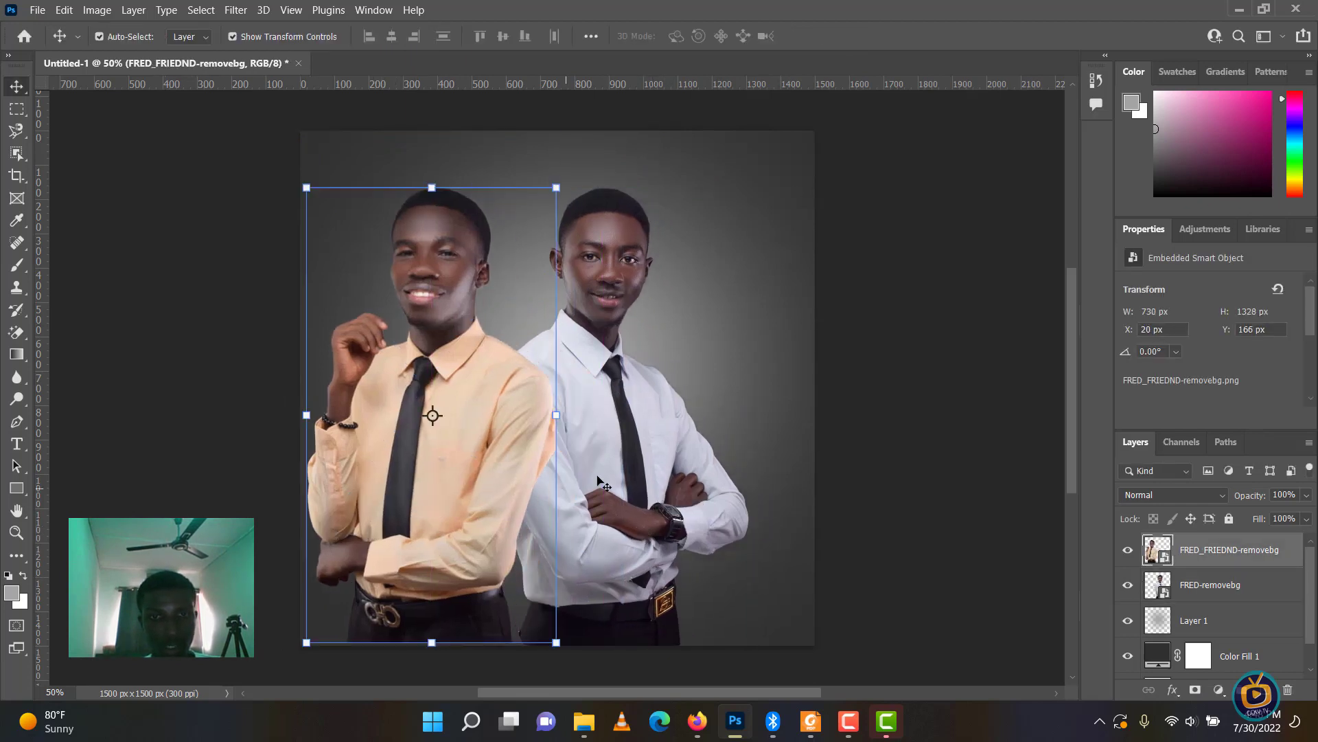
pyautogui.moveTo(629, 484); pyautogui.dragTo(604, 479)
pyautogui.click(901, 419)
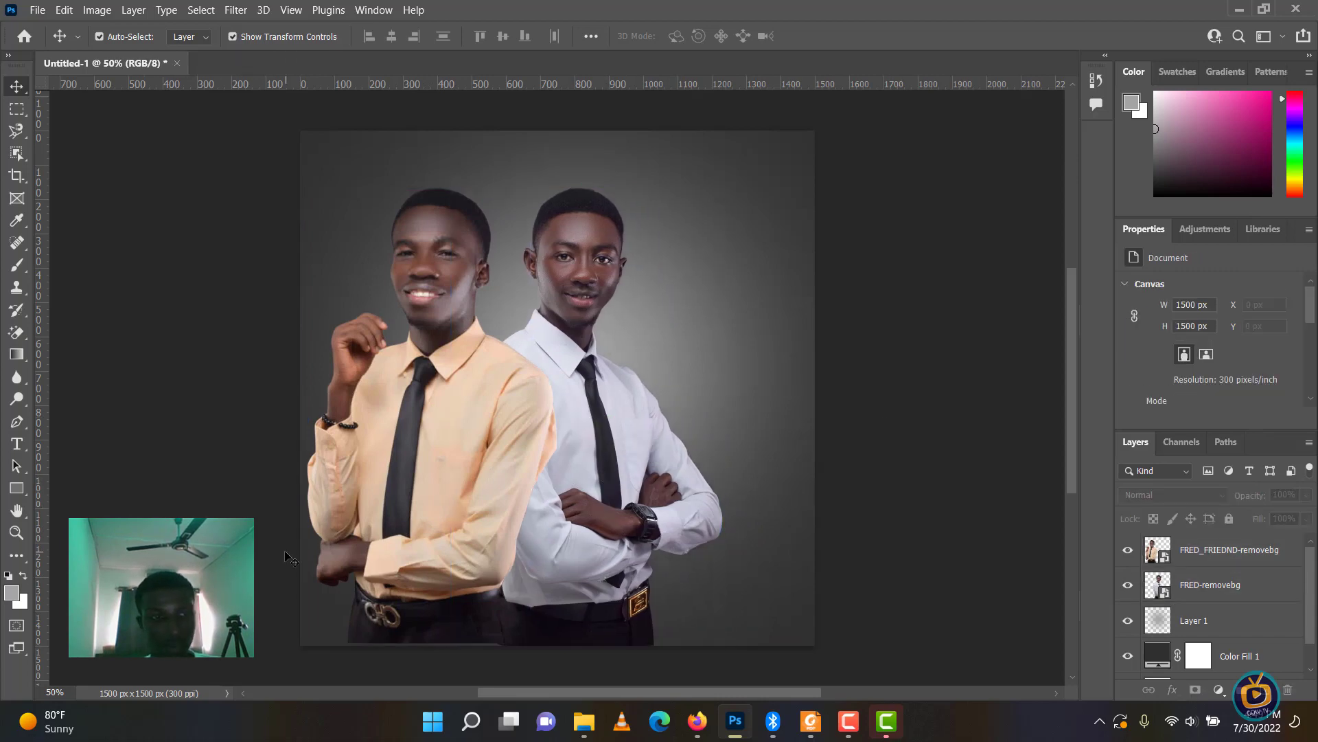
# - Draw a light grey 1661 × 139 px rectangle bar across the bottom of the canvas
pyautogui.click(16, 488)
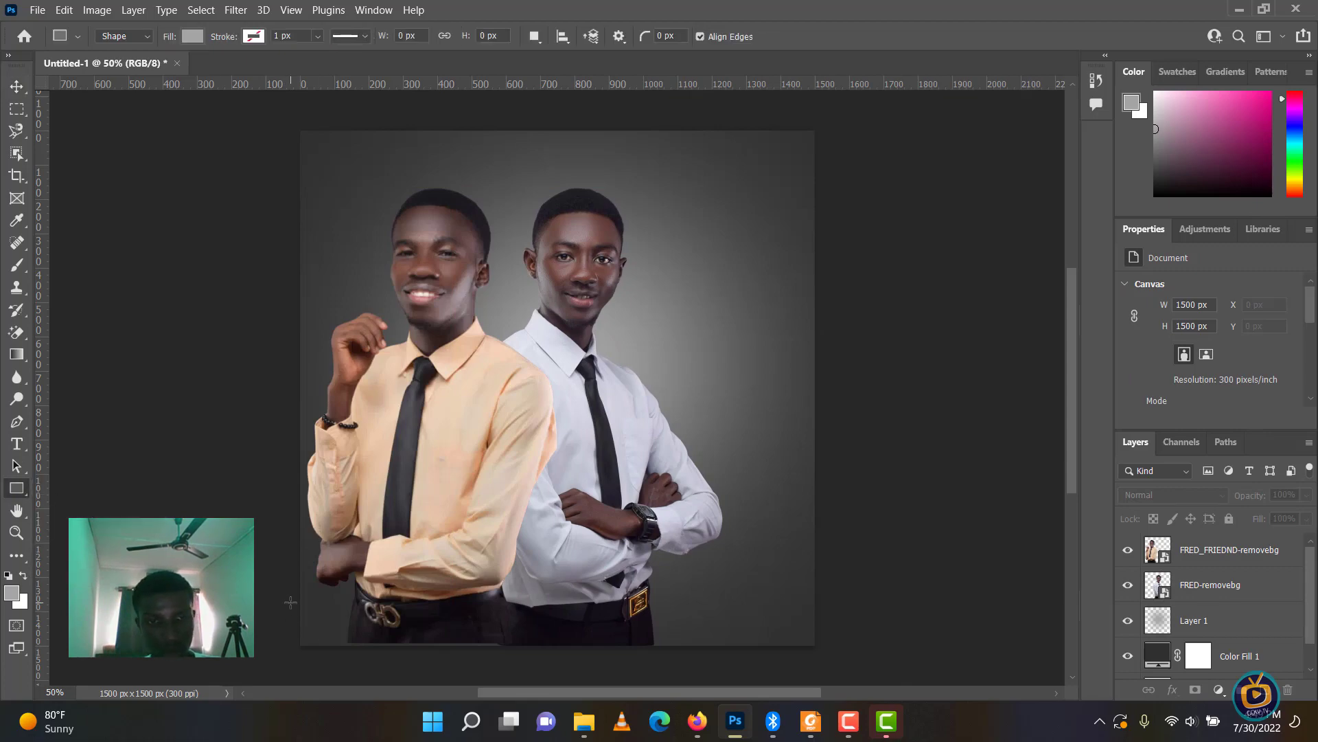
pyautogui.moveTo(290, 602); pyautogui.dragTo(860, 649)
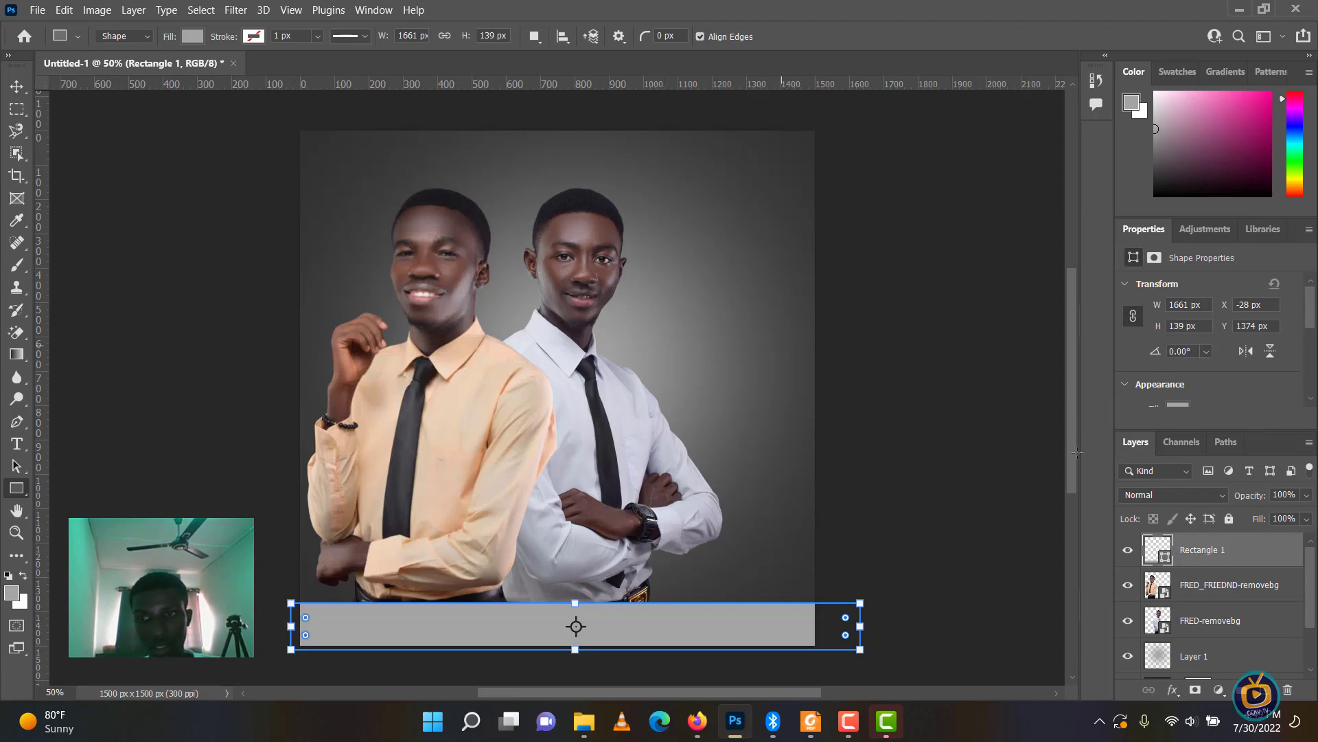
pyautogui.doubleClick(1157, 550)
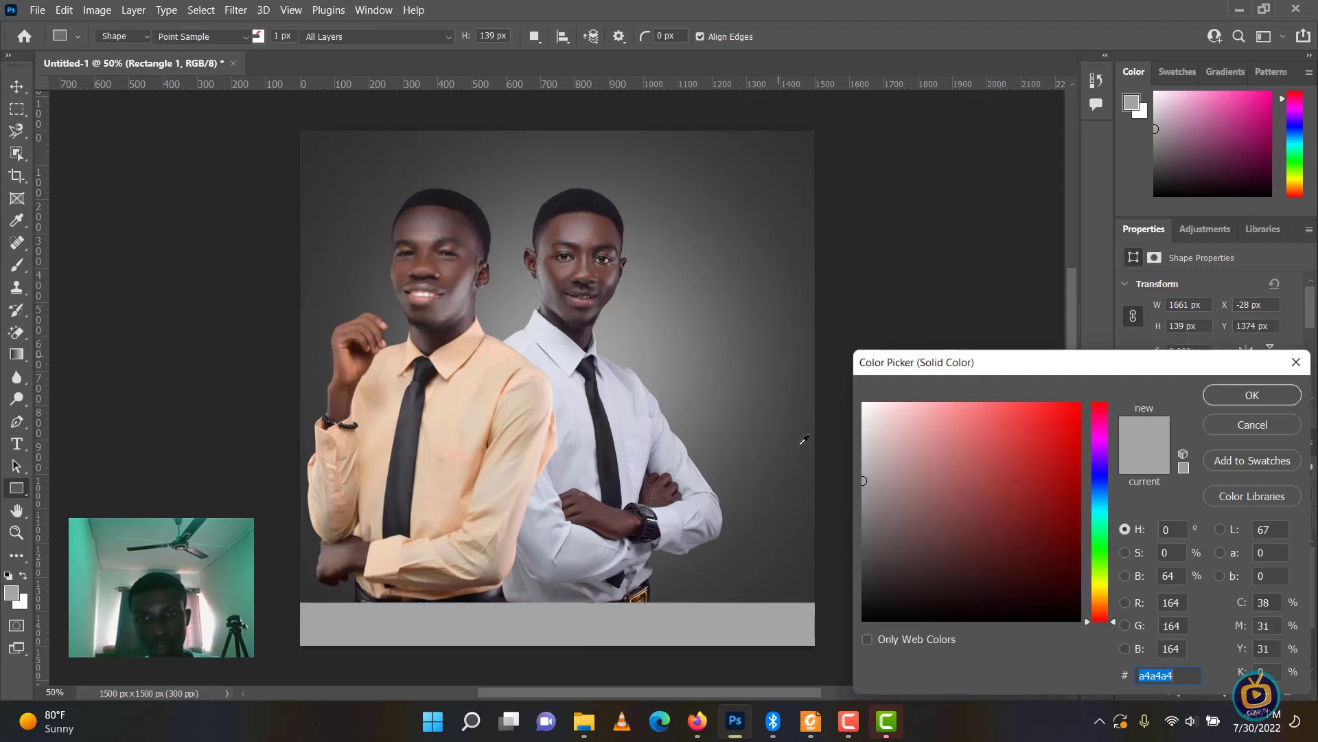
pyautogui.click(816, 508)
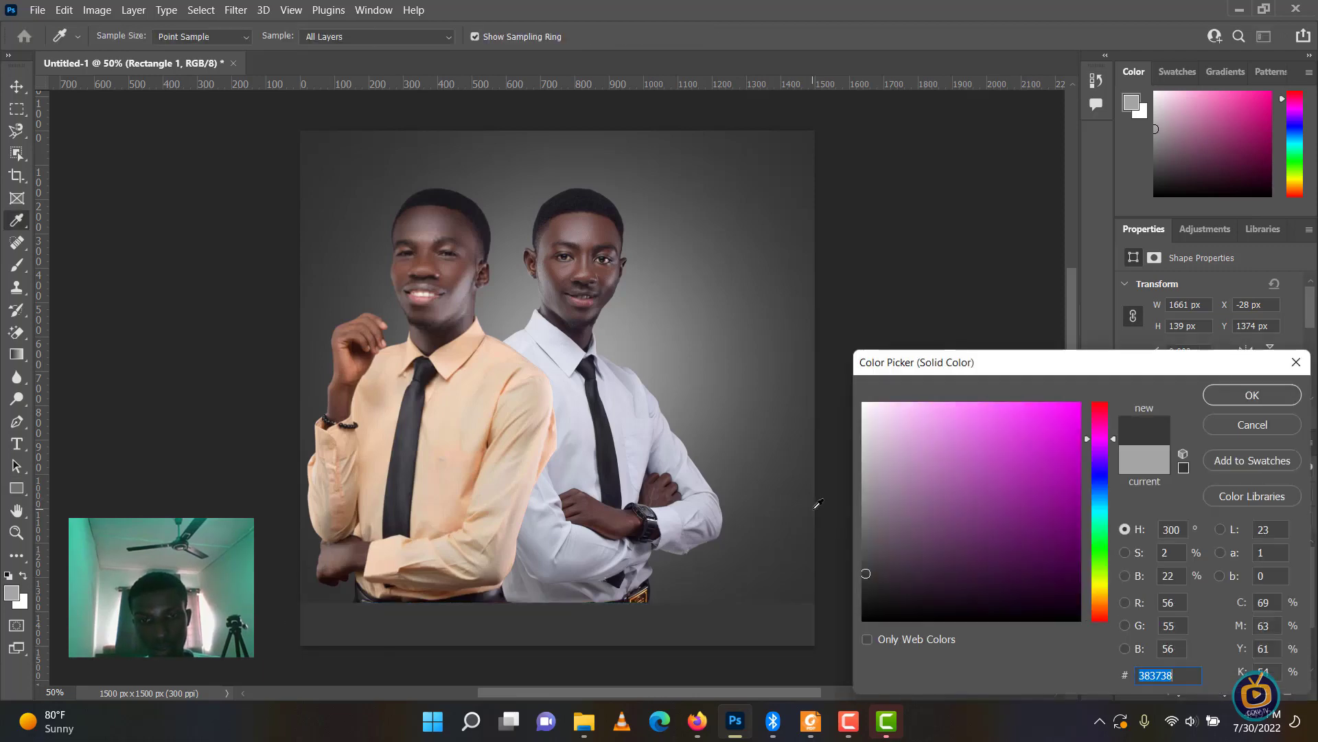
pyautogui.click(628, 334)
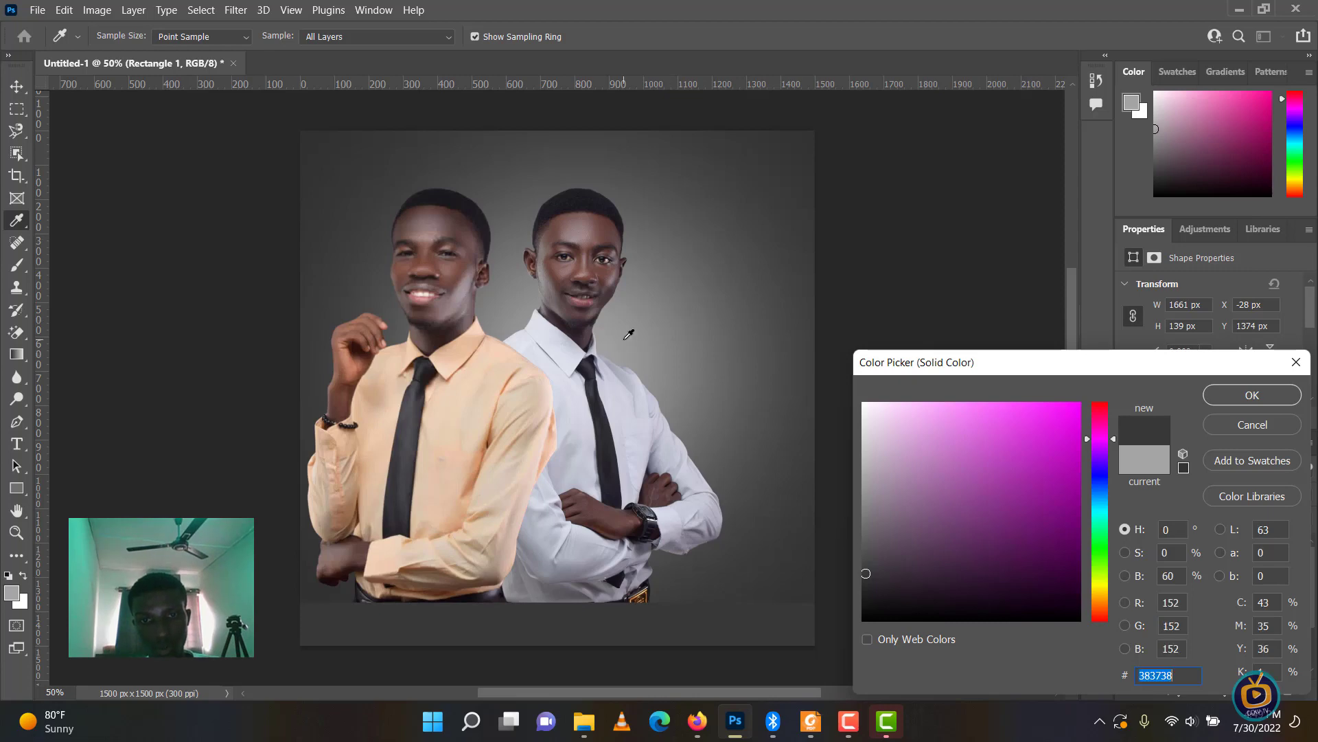
pyautogui.click(1223, 389)
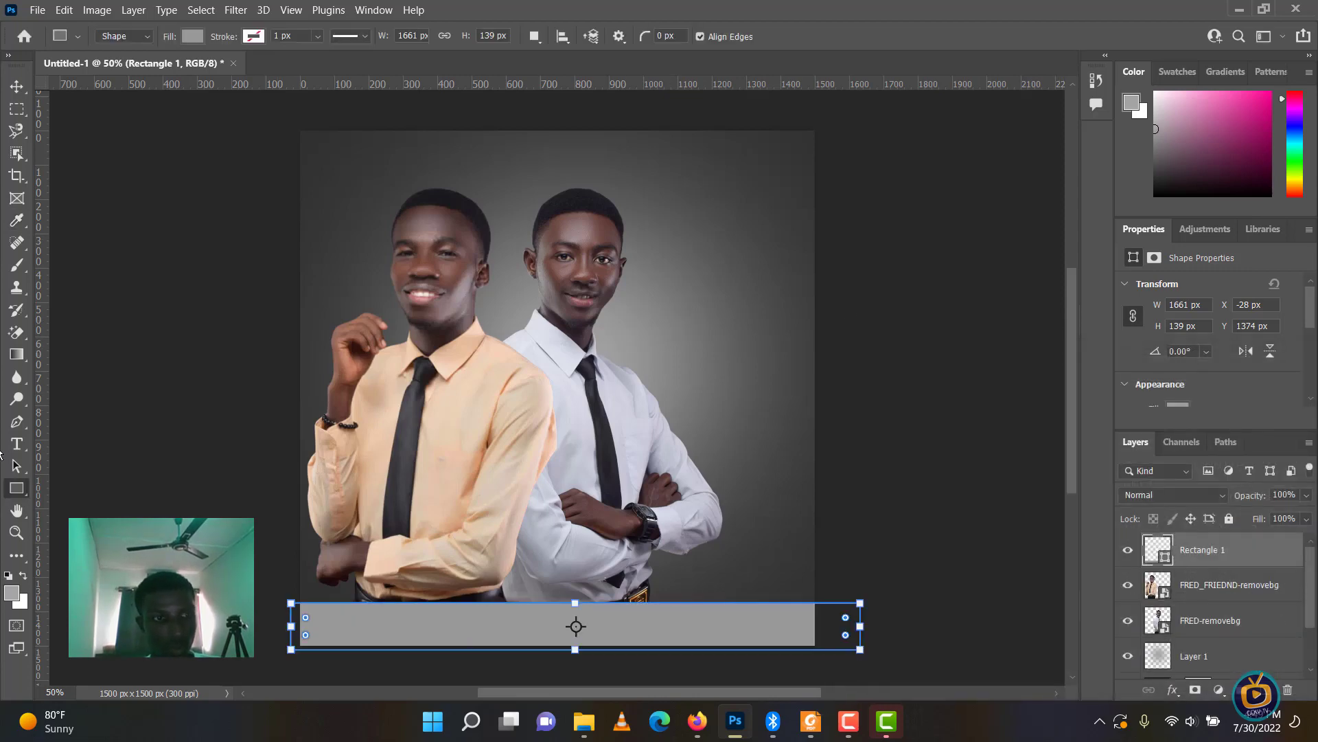
# - Add a Nexa Bold 8 pt caption at lower left: the candidate's name above 'PRESIDENT HOPEFUL'
pyautogui.click(17, 443)
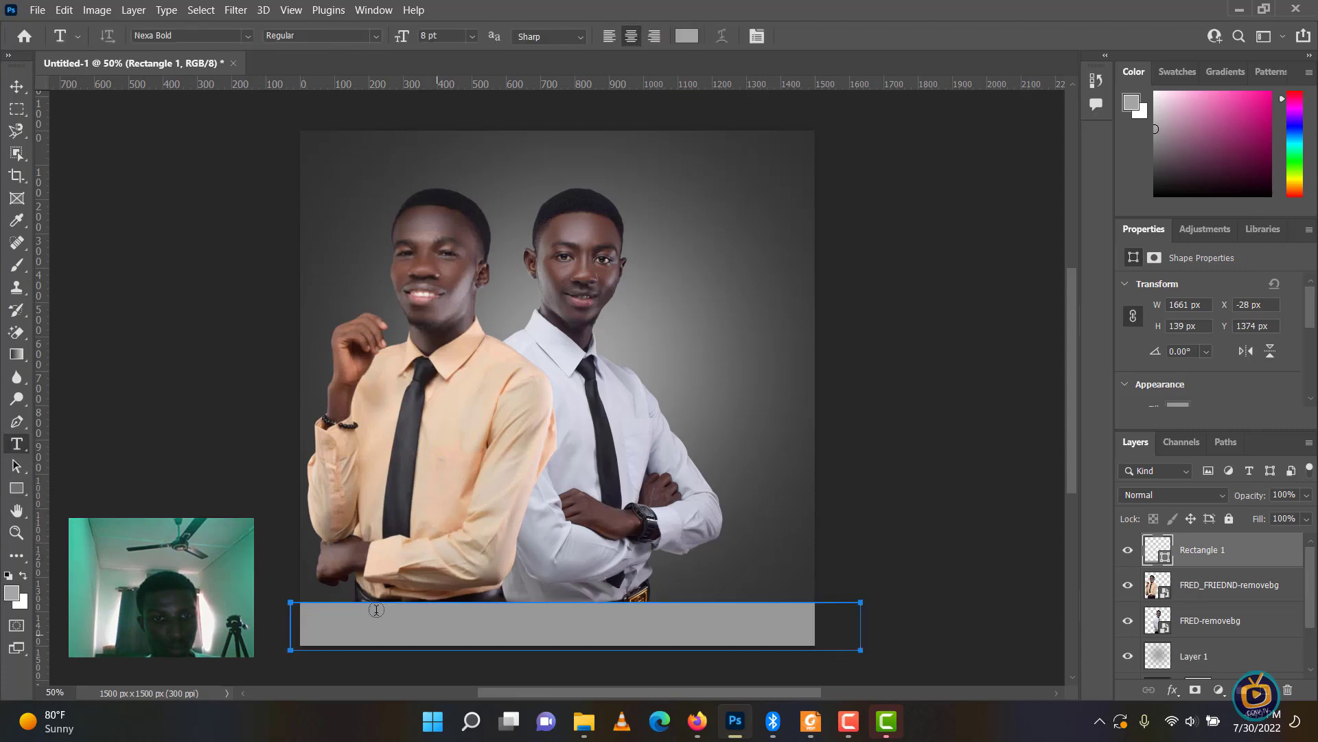
pyautogui.click(369, 574)
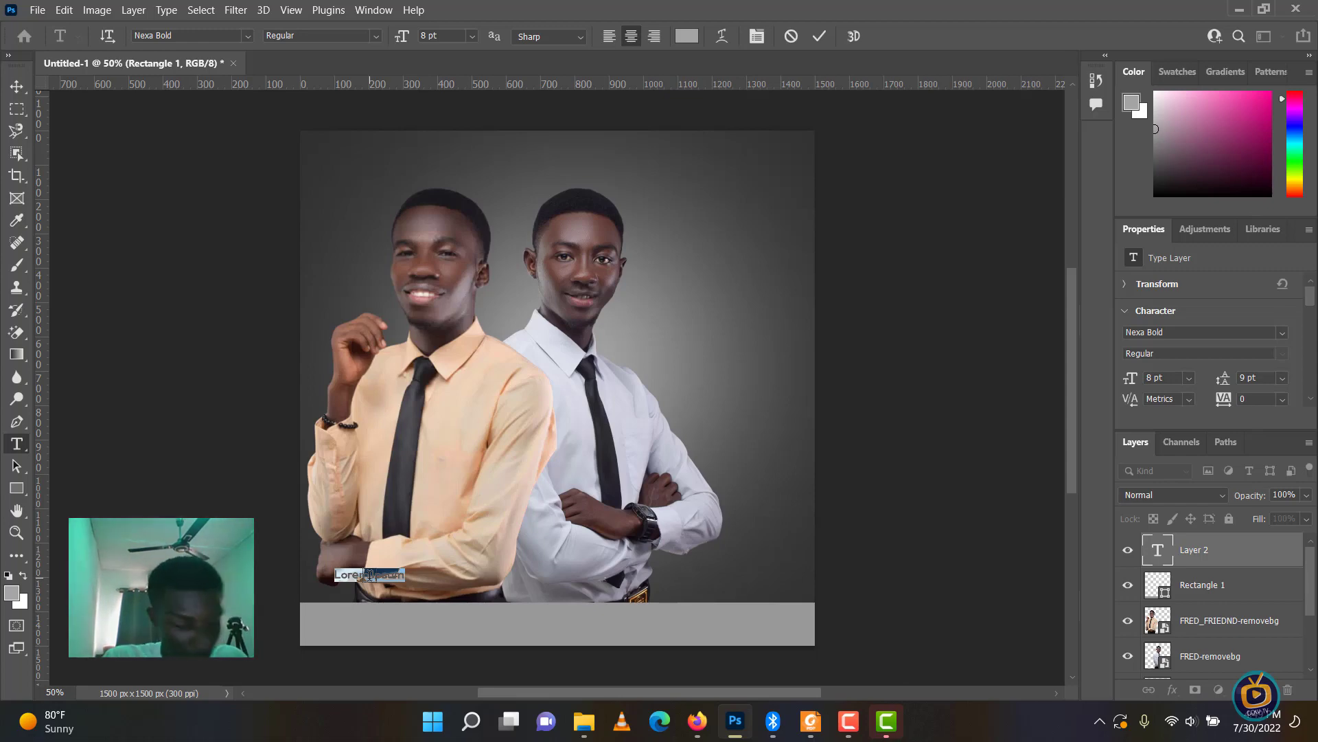
pyautogui.click(370, 575)
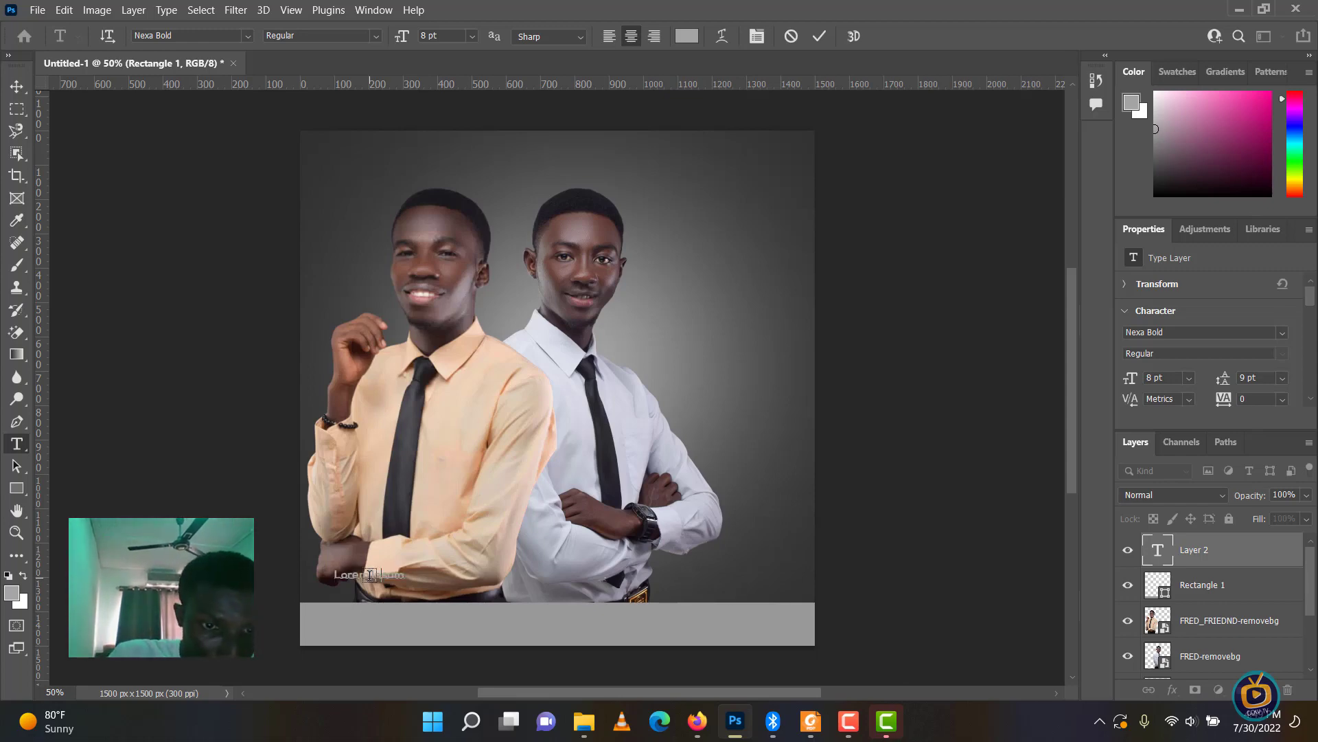
pyautogui.hotkey('ctrl', 'a')
pyautogui.write('de')
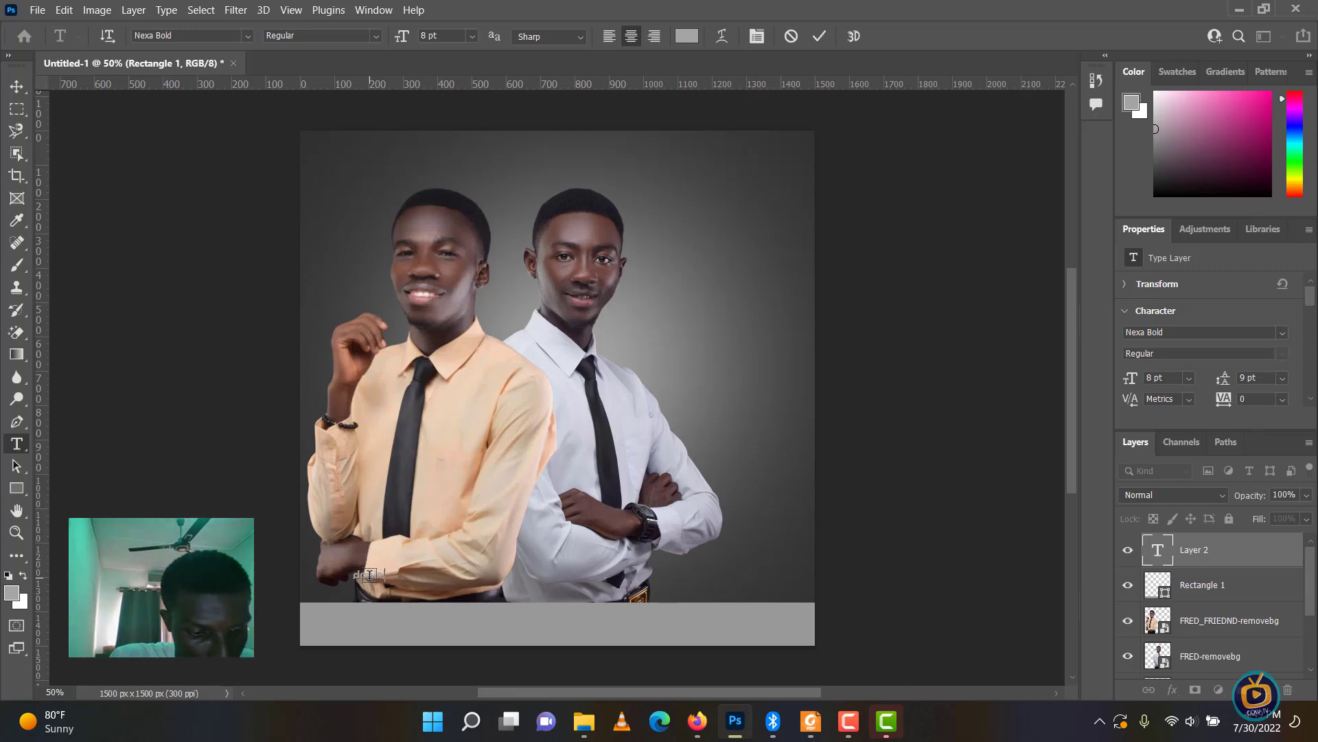
pyautogui.hotkey('ctrl', 'a')
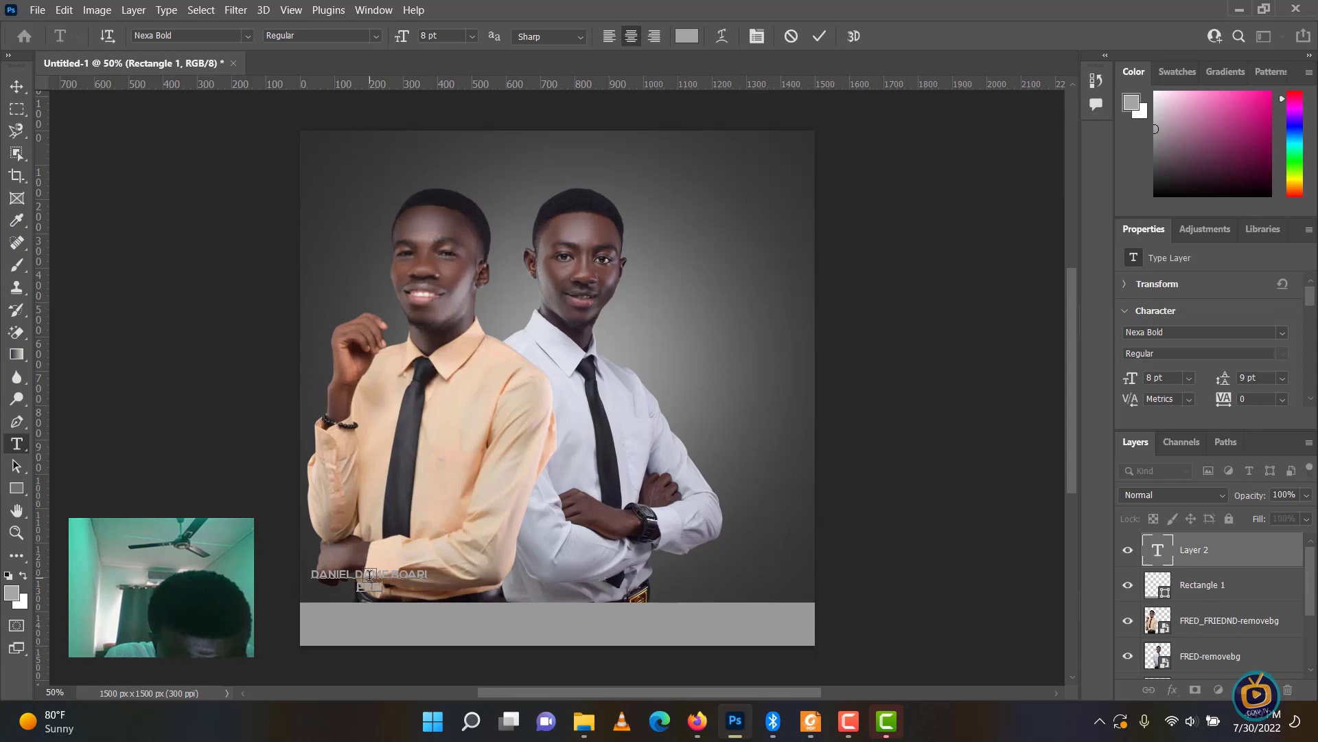
pyautogui.write('SIDENT')
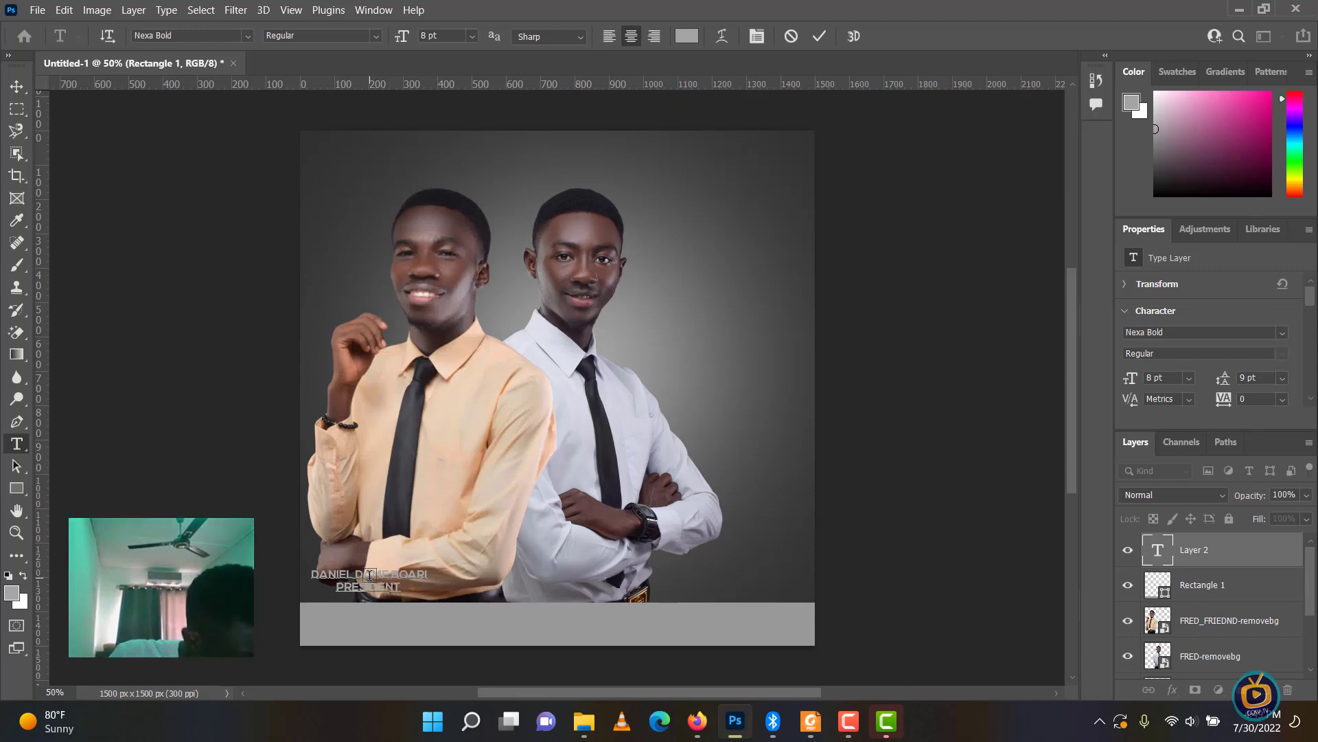
pyautogui.write('HOP')
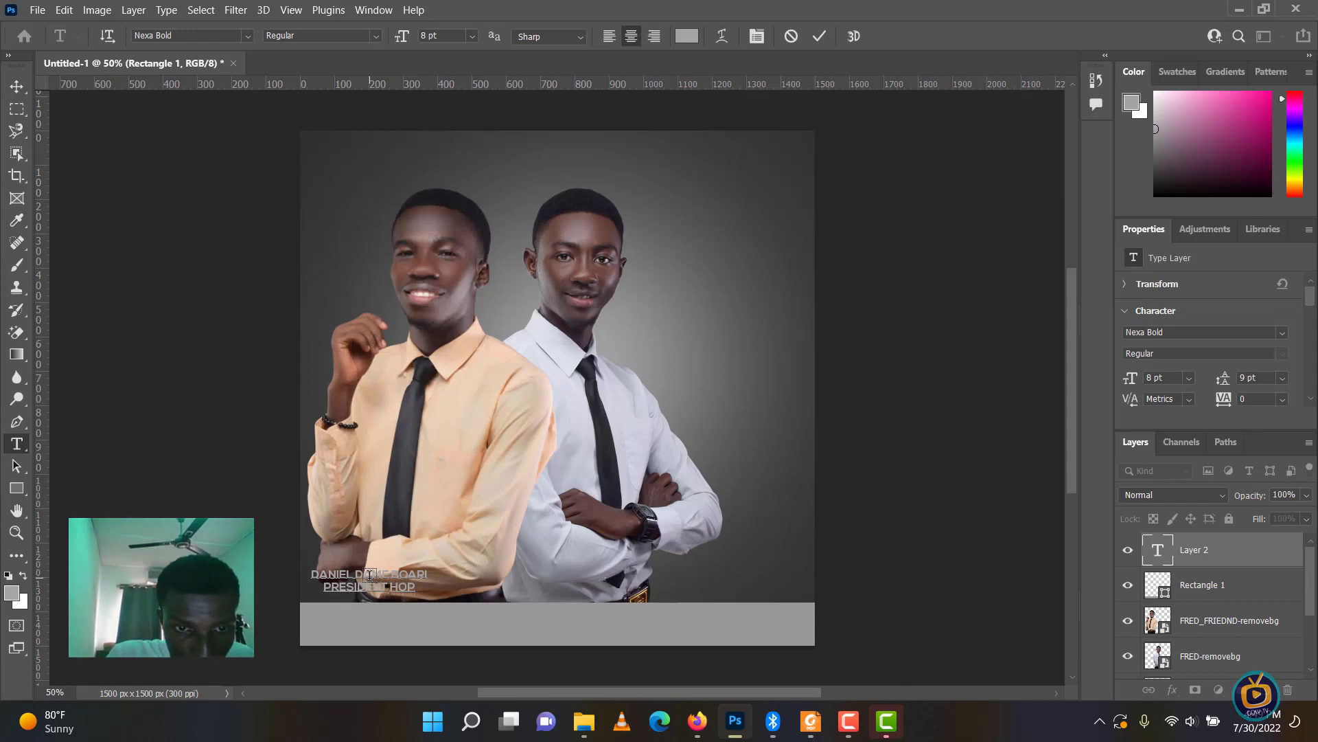
pyautogui.write('EFUL')
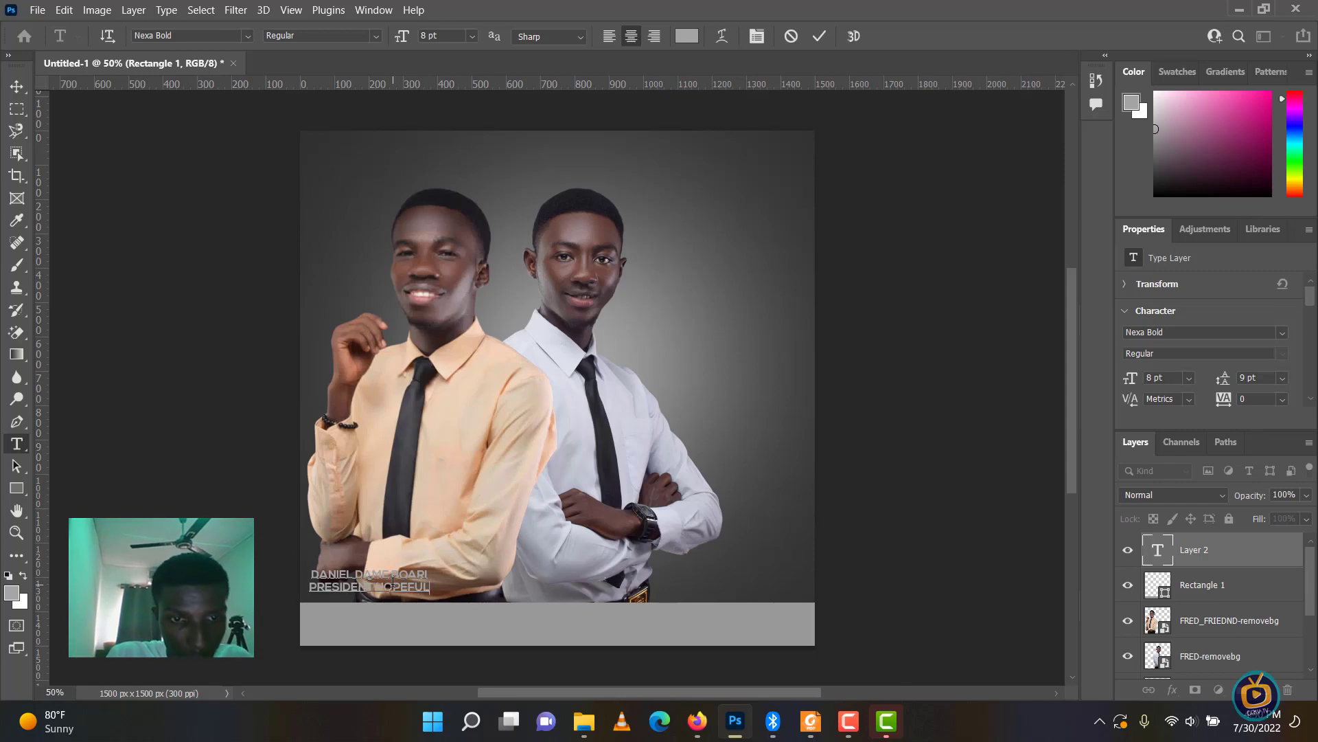
pyautogui.hotkey('ctrl', 'Return')
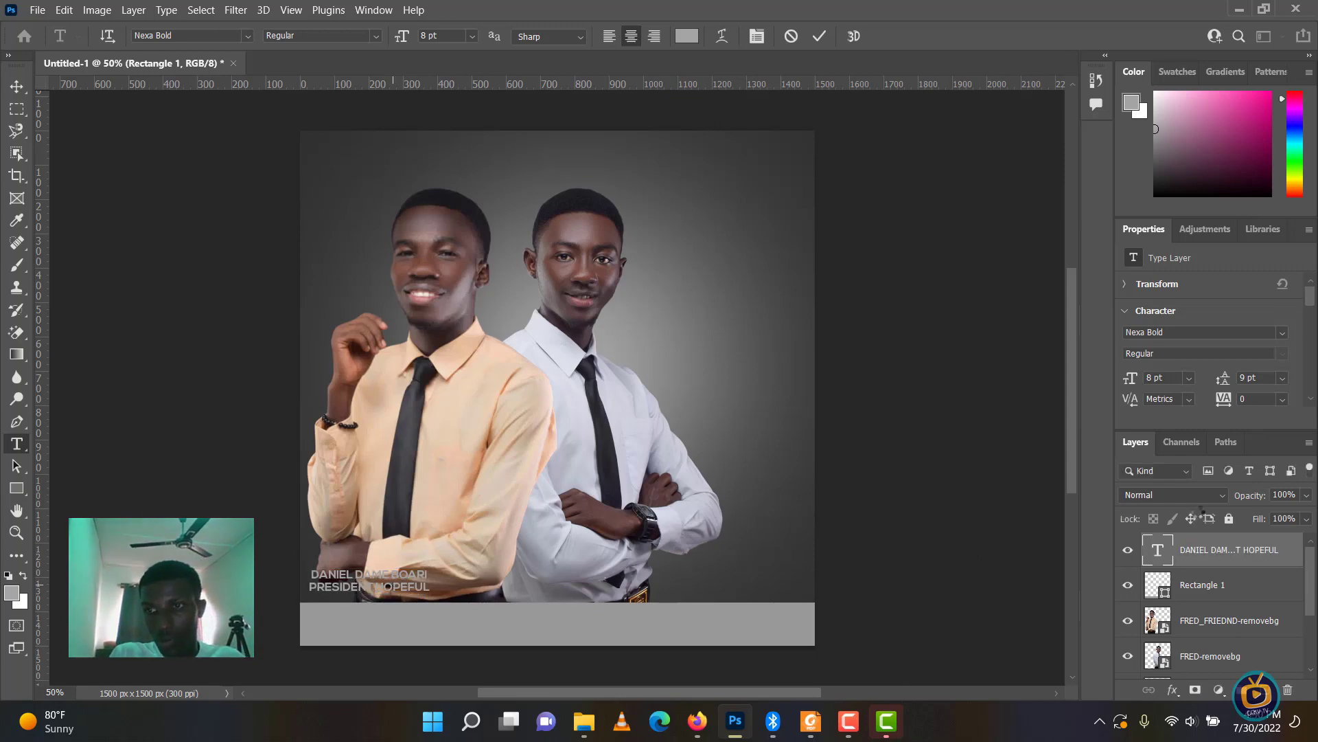
# - Recolour the caption text to dark grey #242424 via the Character color swatch
pyautogui.scroll(-2, 1253, 391)
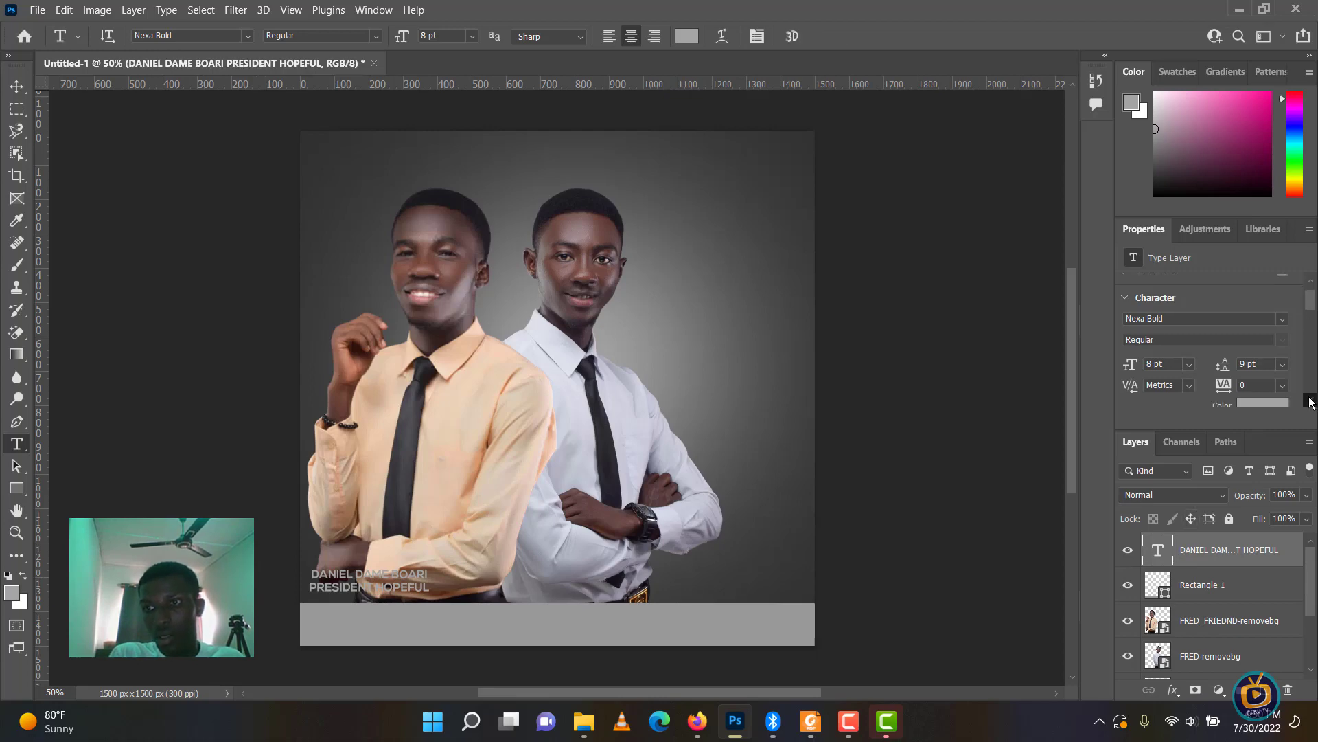
pyautogui.click(1253, 393)
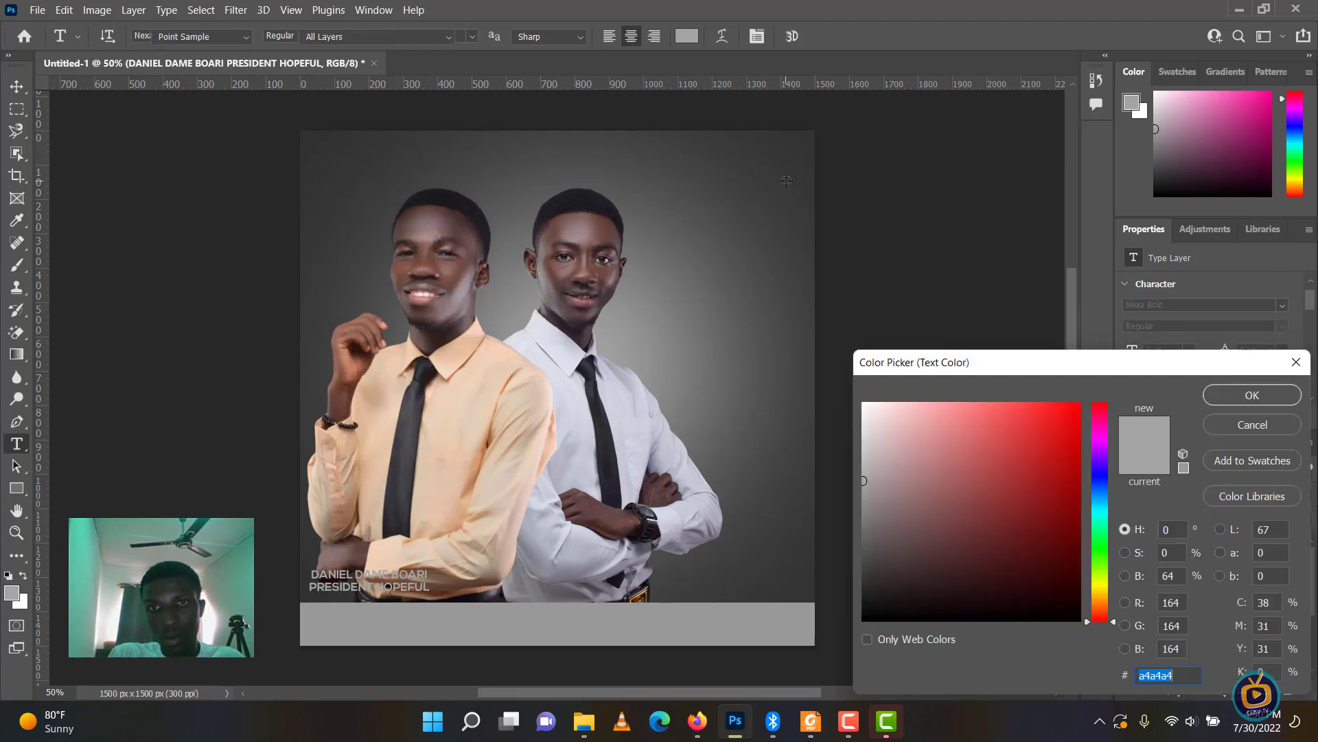
pyautogui.click(343, 385)
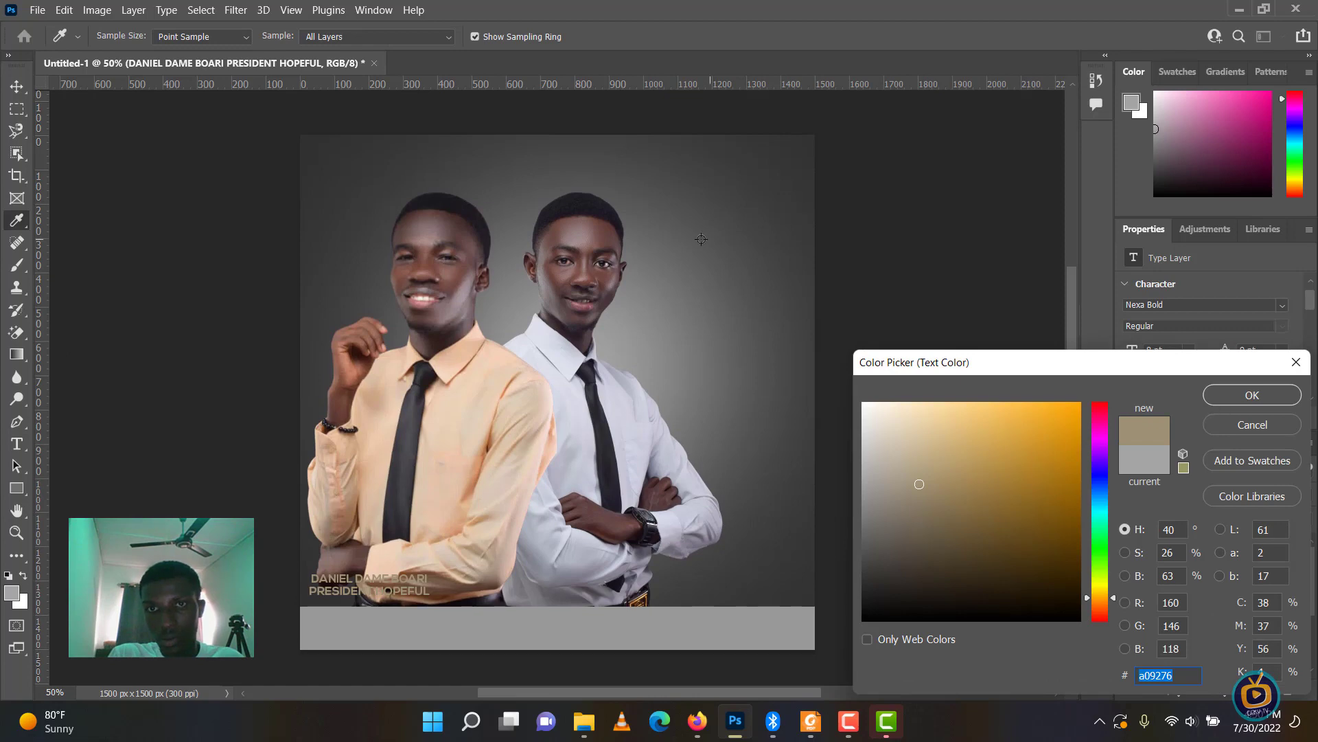
pyautogui.click(749, 170)
pyautogui.click(816, 140)
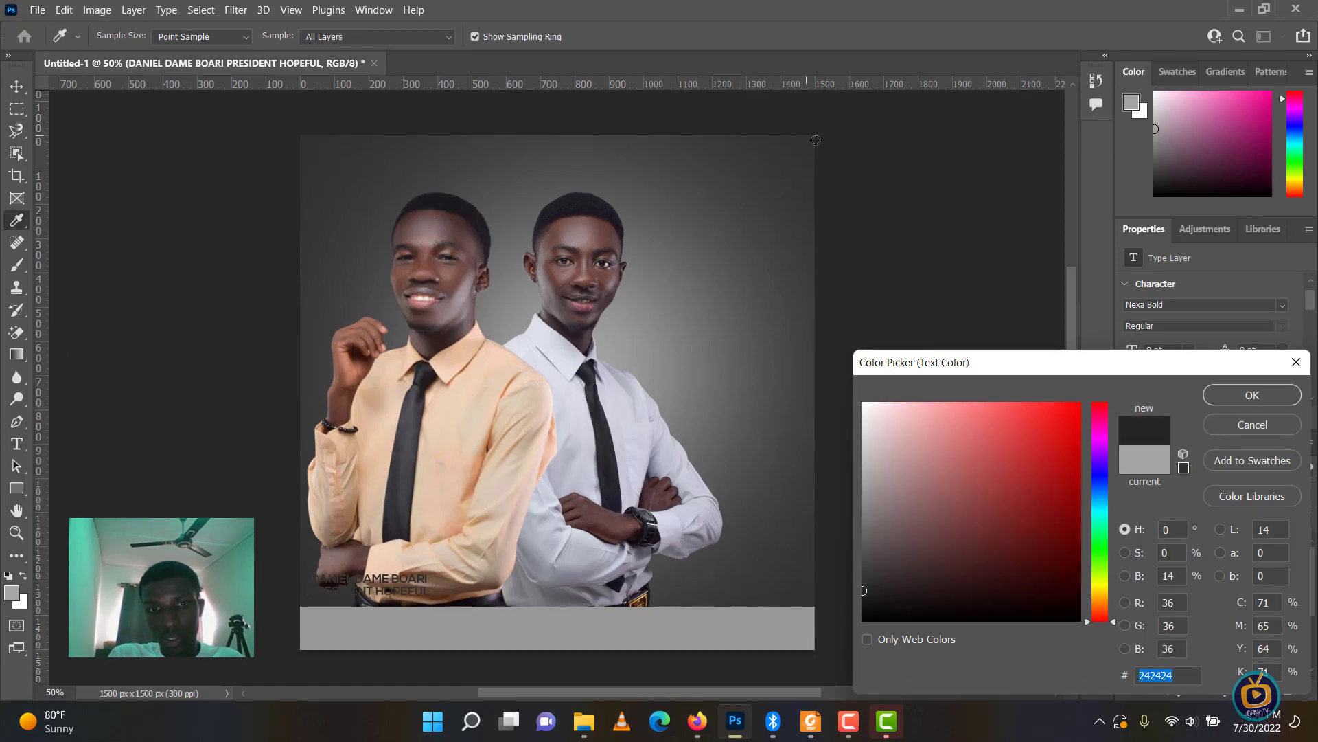
pyautogui.click(1229, 399)
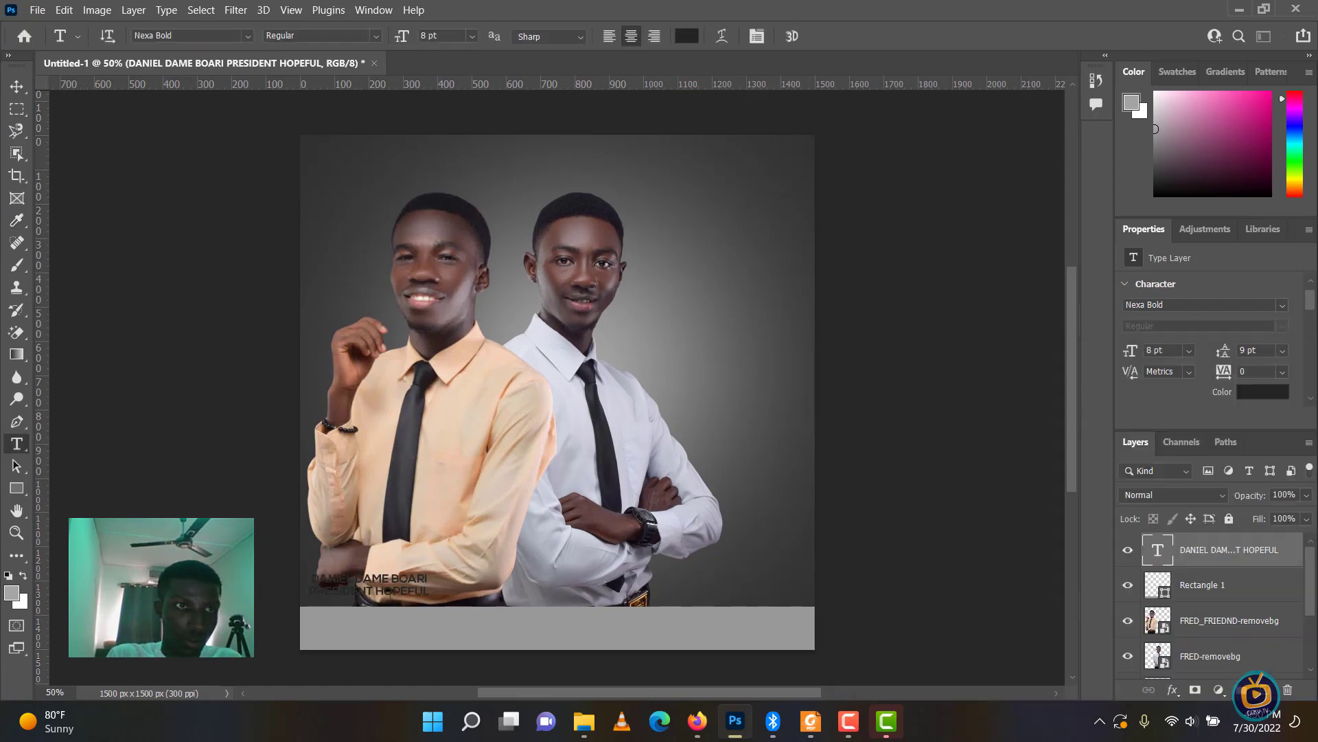
# - Move the caption into the grey bar and place a duplicate to its right under the second portrait
pyautogui.click(15, 93)
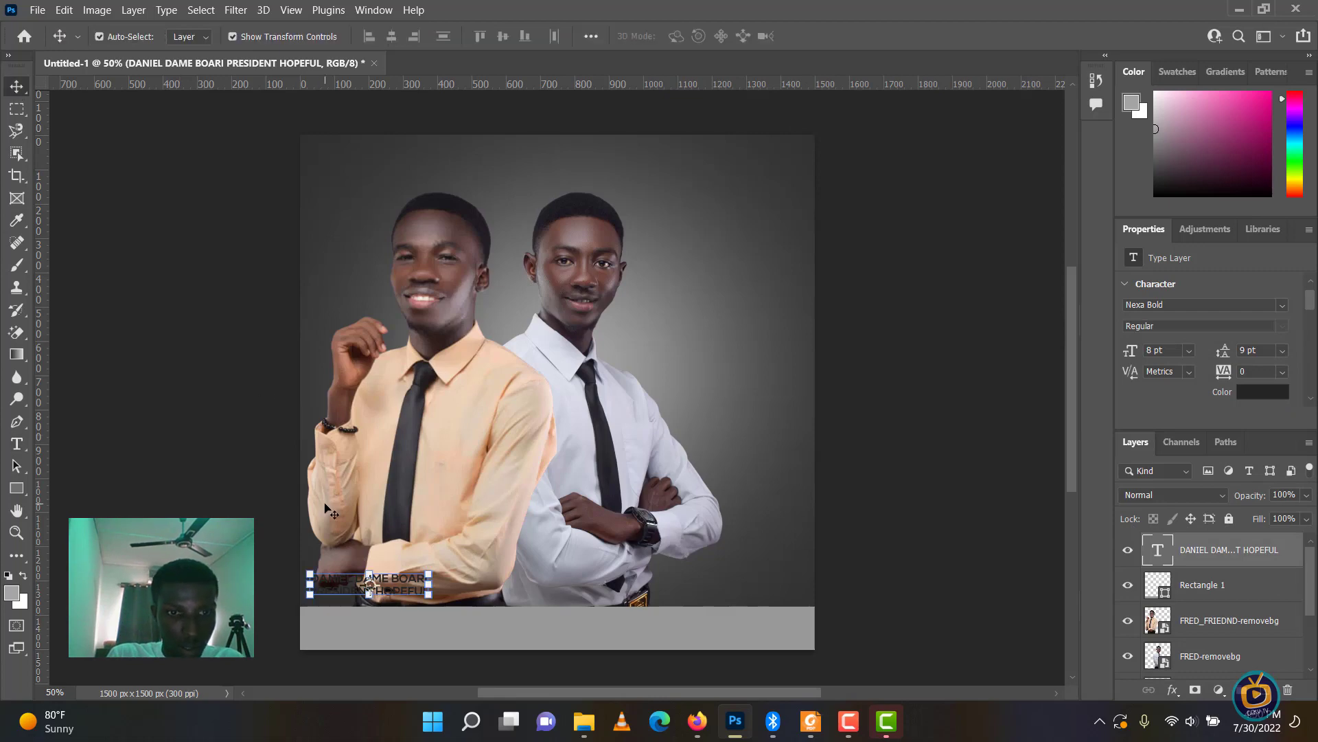
pyautogui.moveTo(406, 595); pyautogui.dragTo(445, 634)
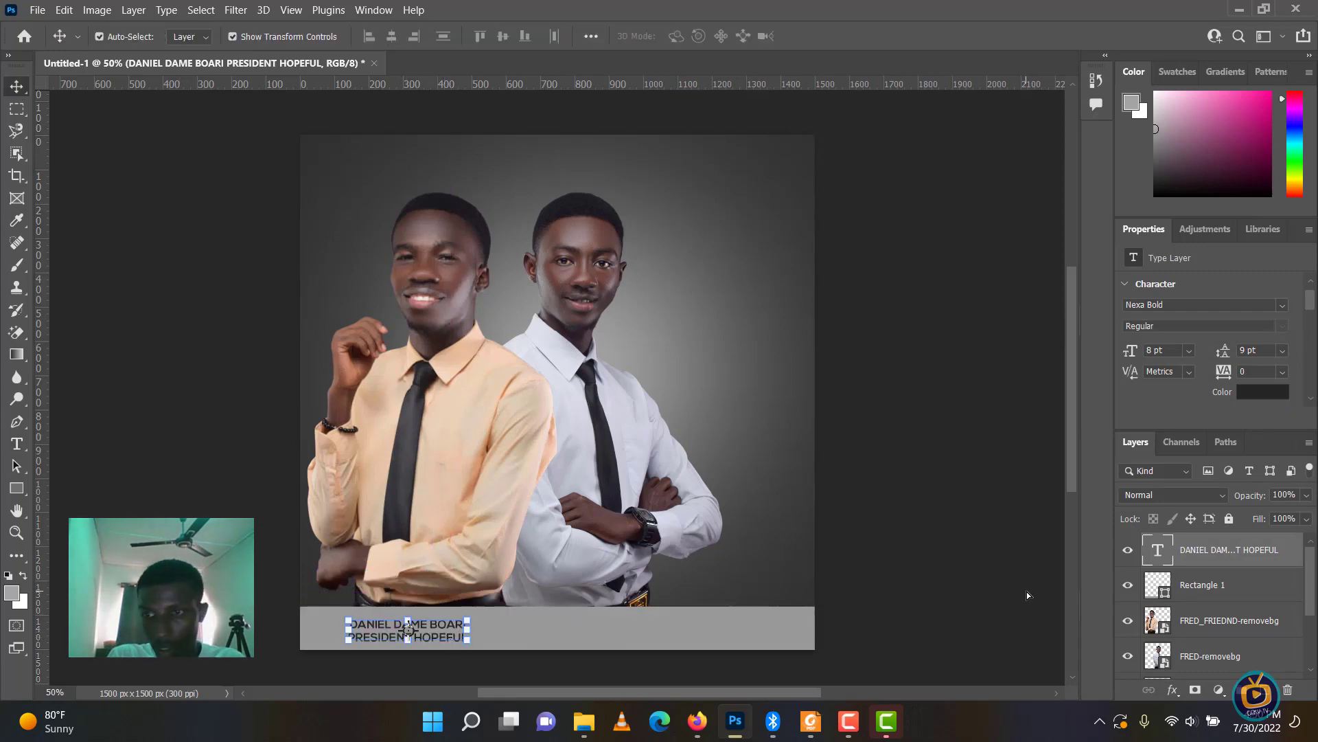
pyautogui.moveTo(1209, 562); pyautogui.dragTo(1266, 689)
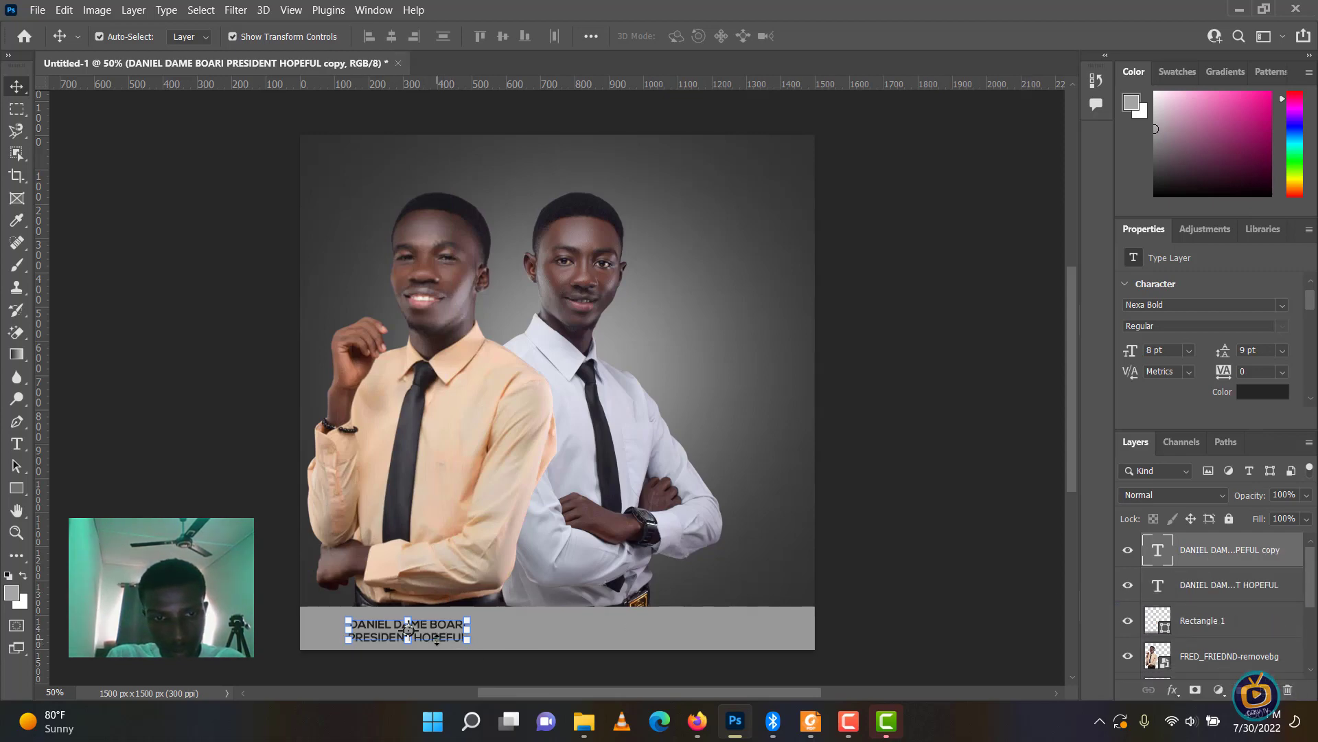
pyautogui.moveTo(447, 637); pyautogui.dragTo(613, 638)
# - Change the copied caption's second line to 'VICE PRESIDENT HOPEFUL'
pyautogui.doubleClick(613, 639)
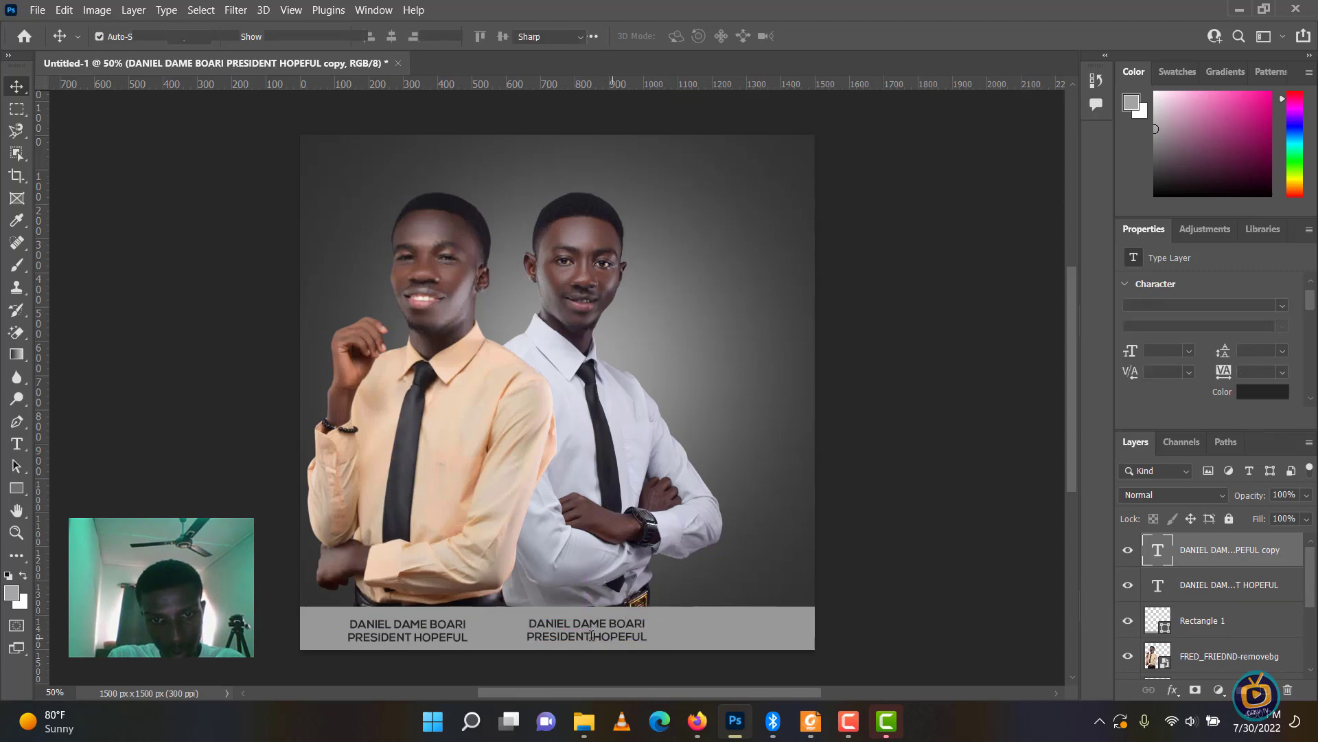
pyautogui.click(528, 637)
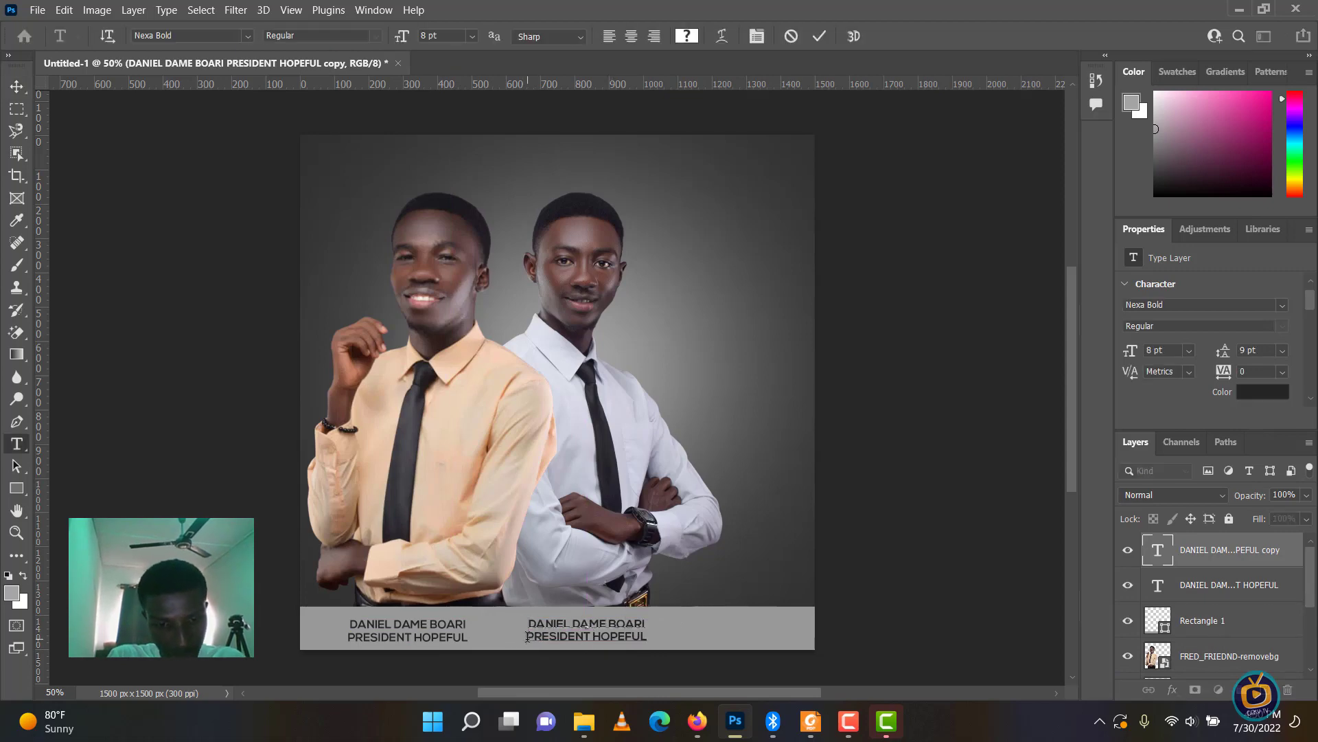
pyautogui.write('VICE')
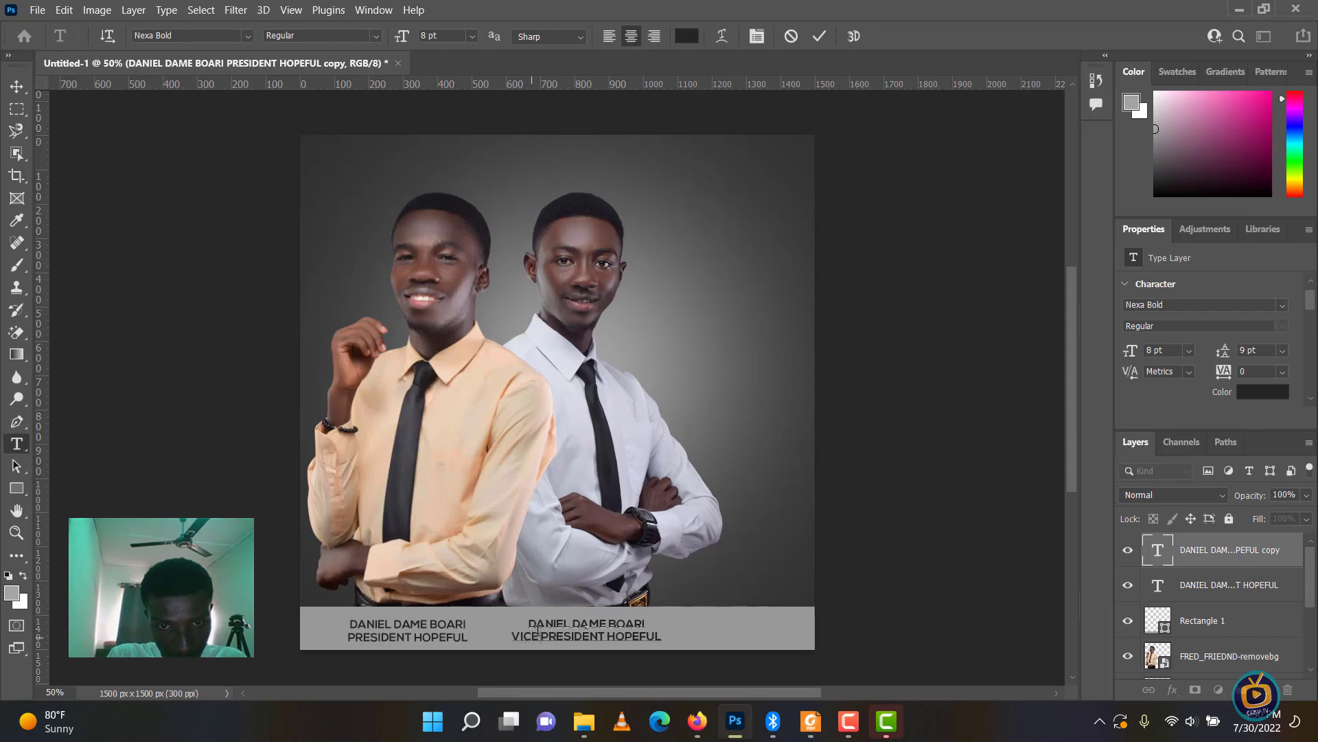
# - Replace the copy's name line with the second candidate's name and commit the text
pyautogui.moveTo(527, 623); pyautogui.dragTo(651, 620)
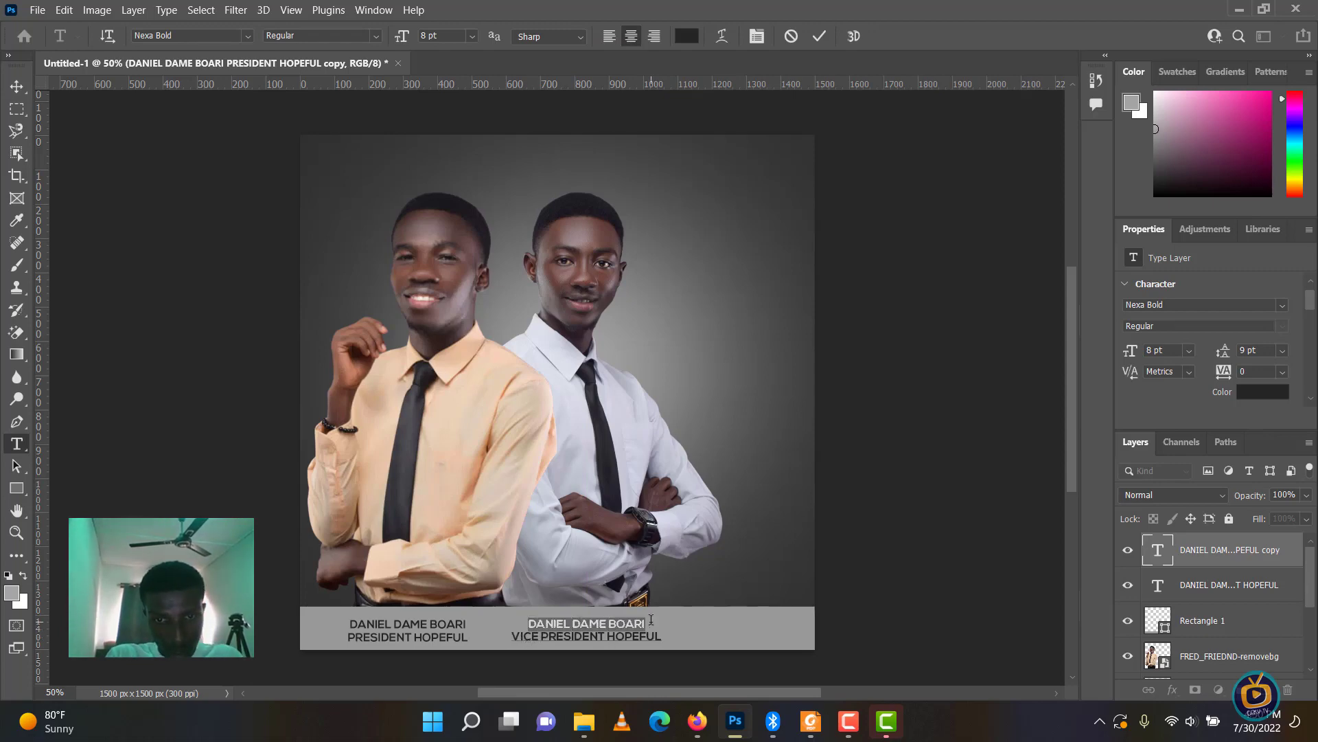
pyautogui.hotkey('ctrl', 'h')
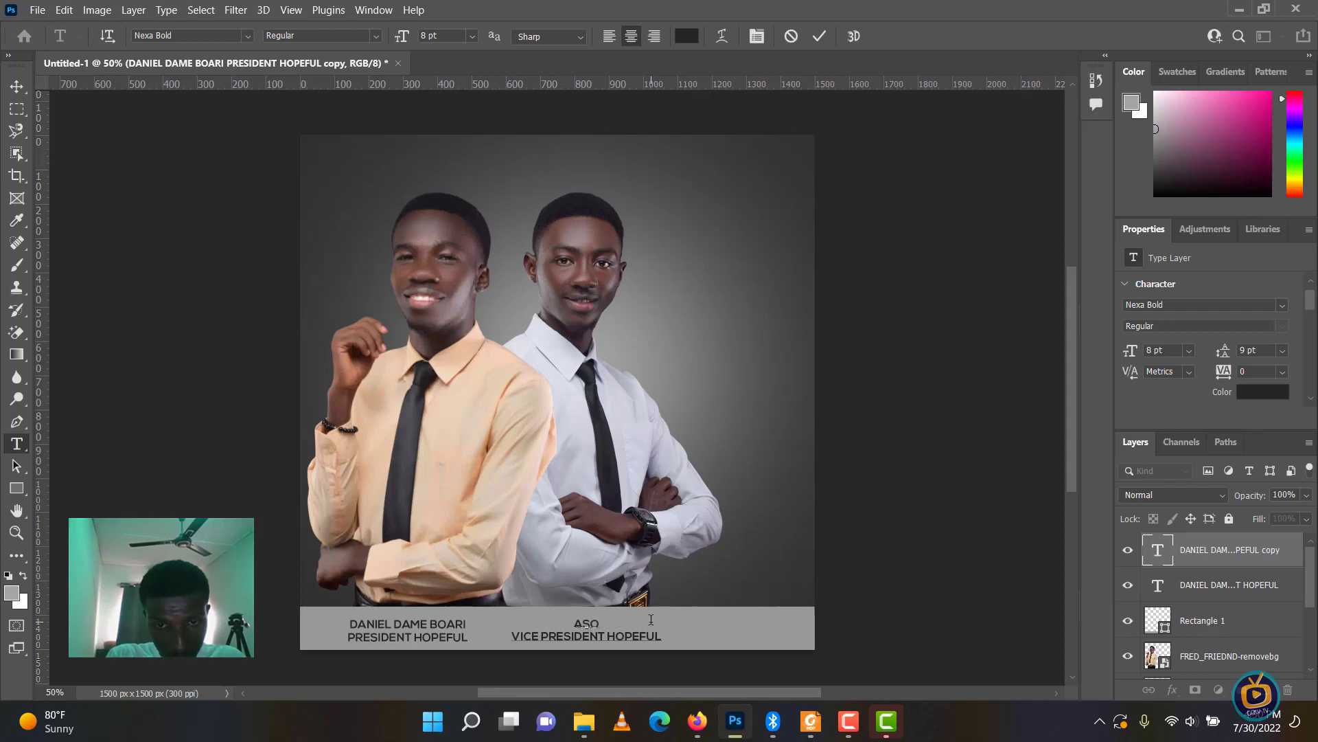
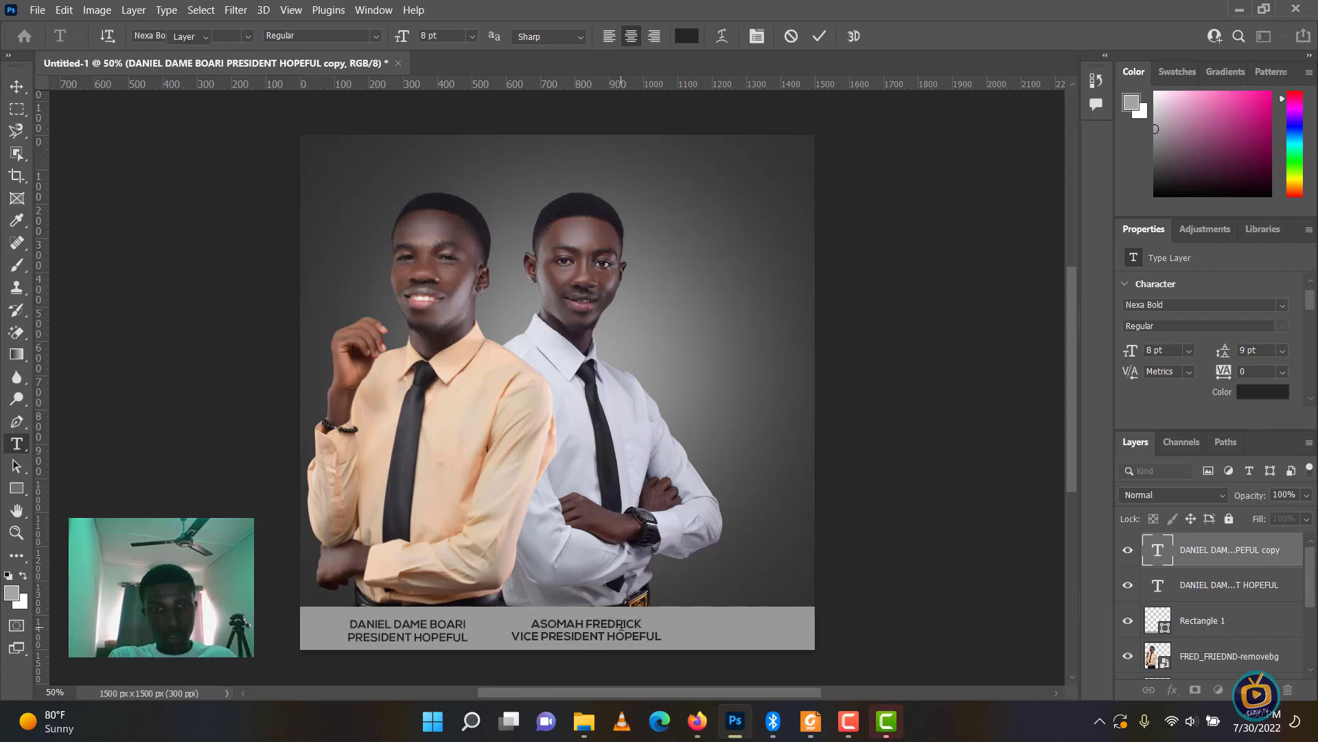
pyautogui.hotkey('ctrl', 'Return')
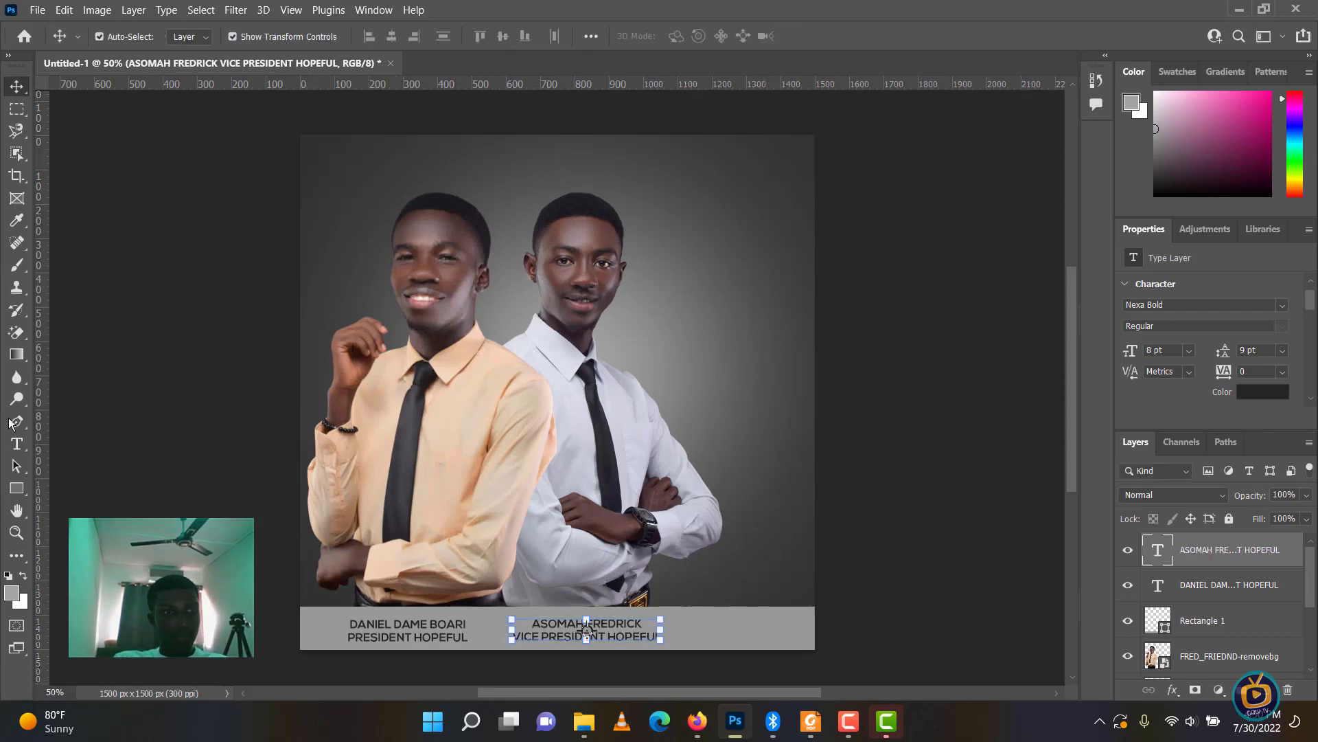
# - Draw a 930×604 px rectangle over the lower middle of the portraits with a dark navy #020b29 fill
pyautogui.click(16, 487)
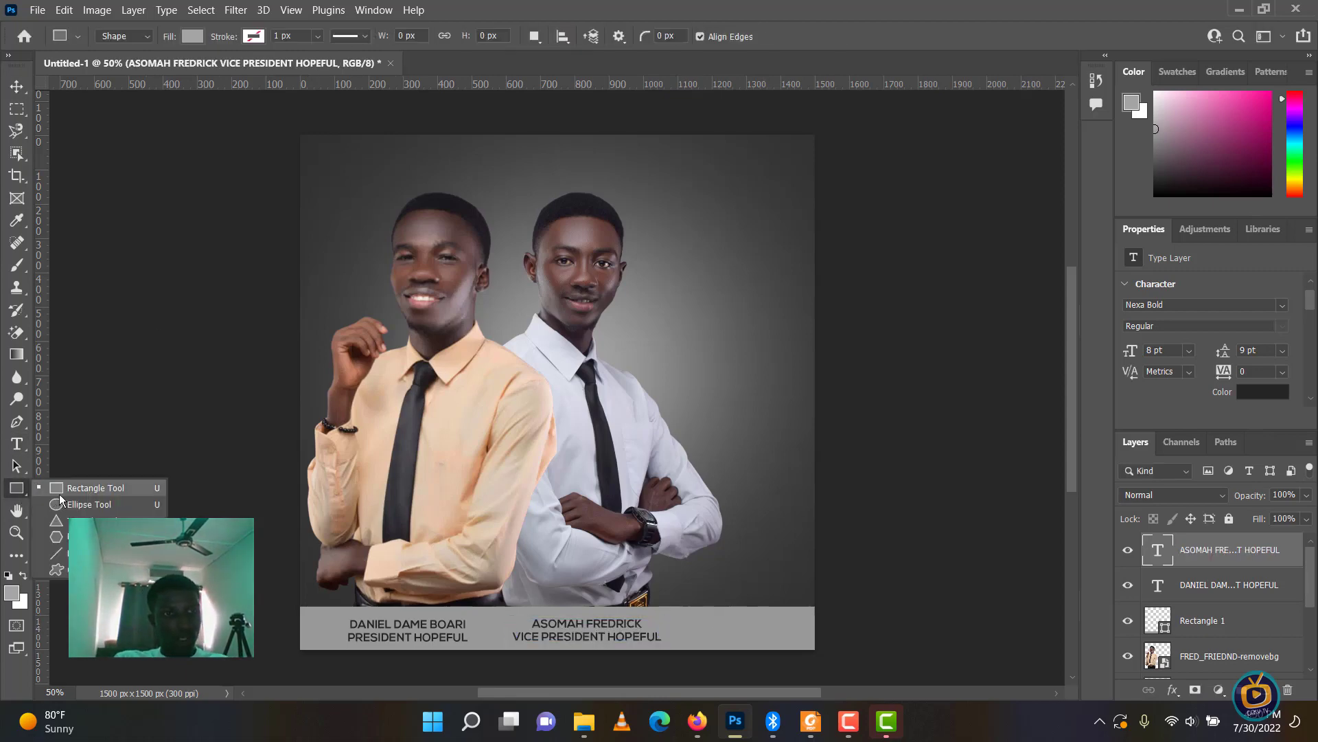
pyautogui.click(60, 494)
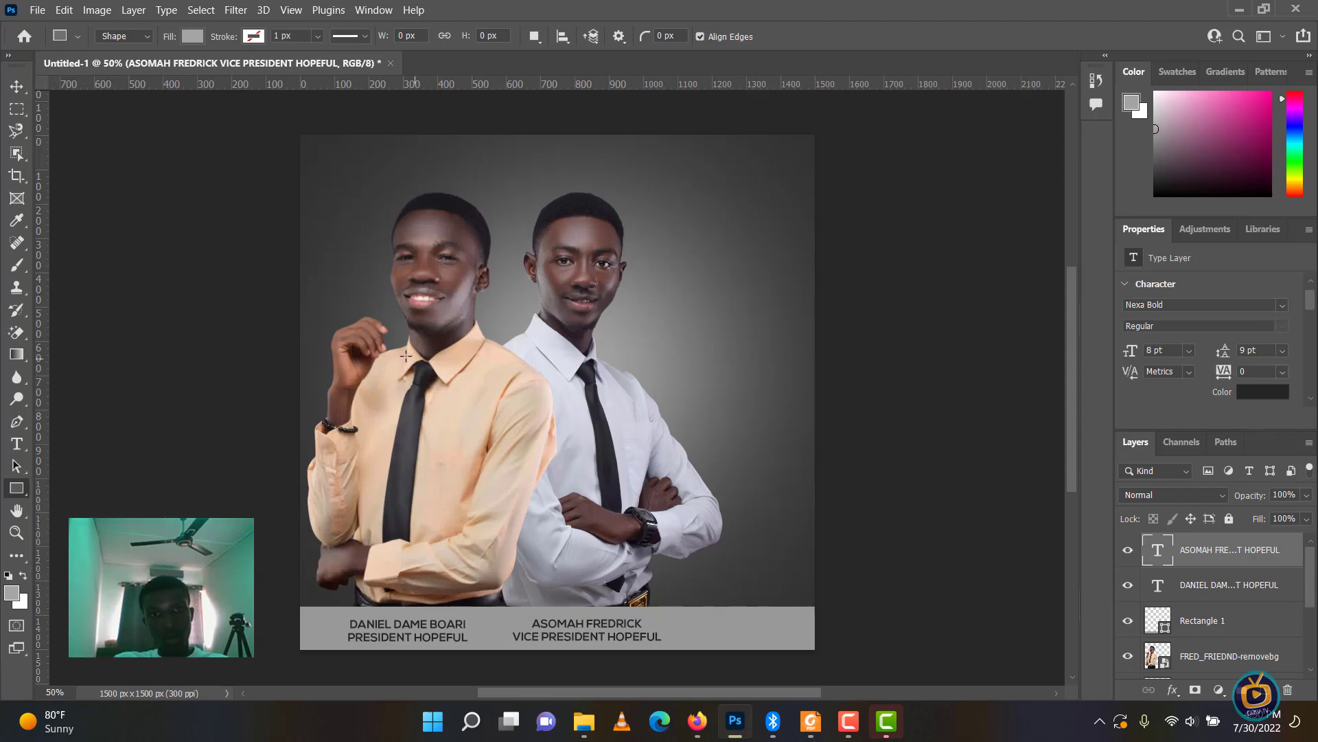
pyautogui.moveTo(406, 355); pyautogui.dragTo(725, 563)
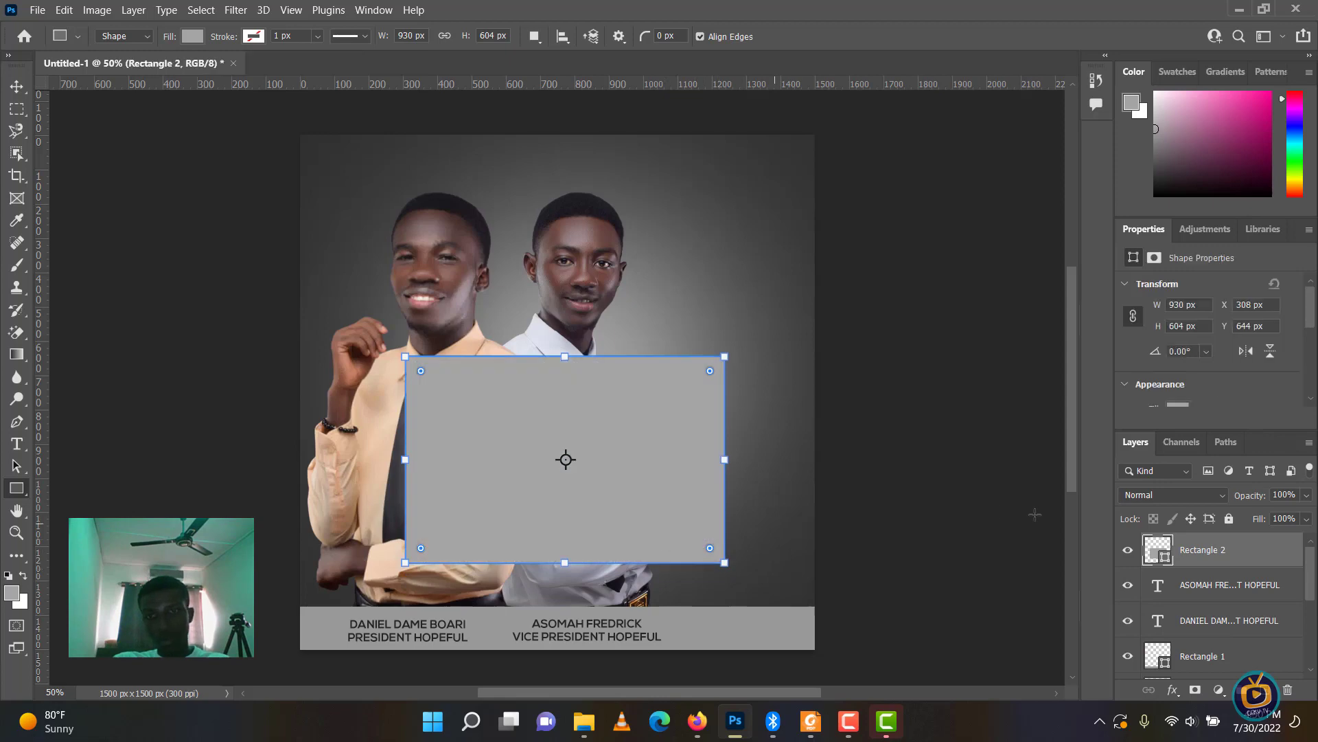
pyautogui.doubleClick(1156, 558)
pyautogui.click(1098, 484)
pyautogui.moveTo(1050, 619); pyautogui.dragTo(1067, 578)
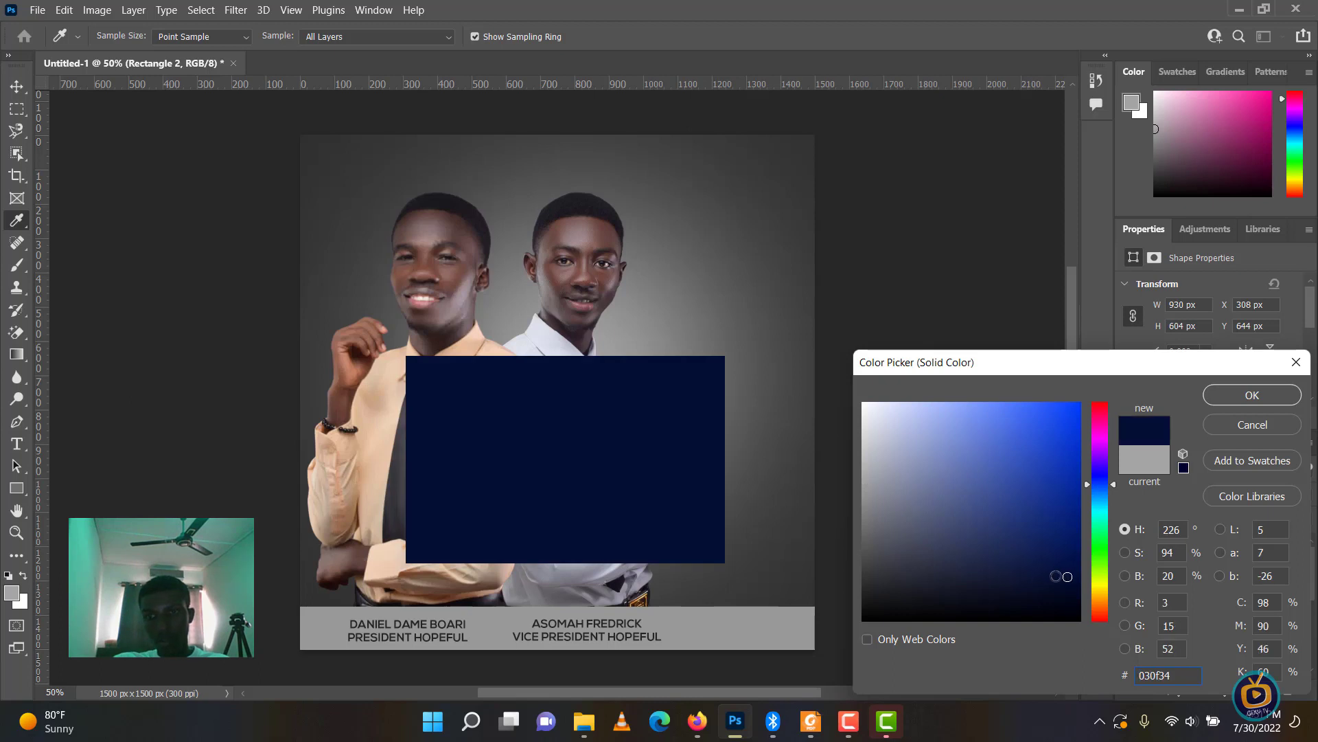
pyautogui.click(1070, 585)
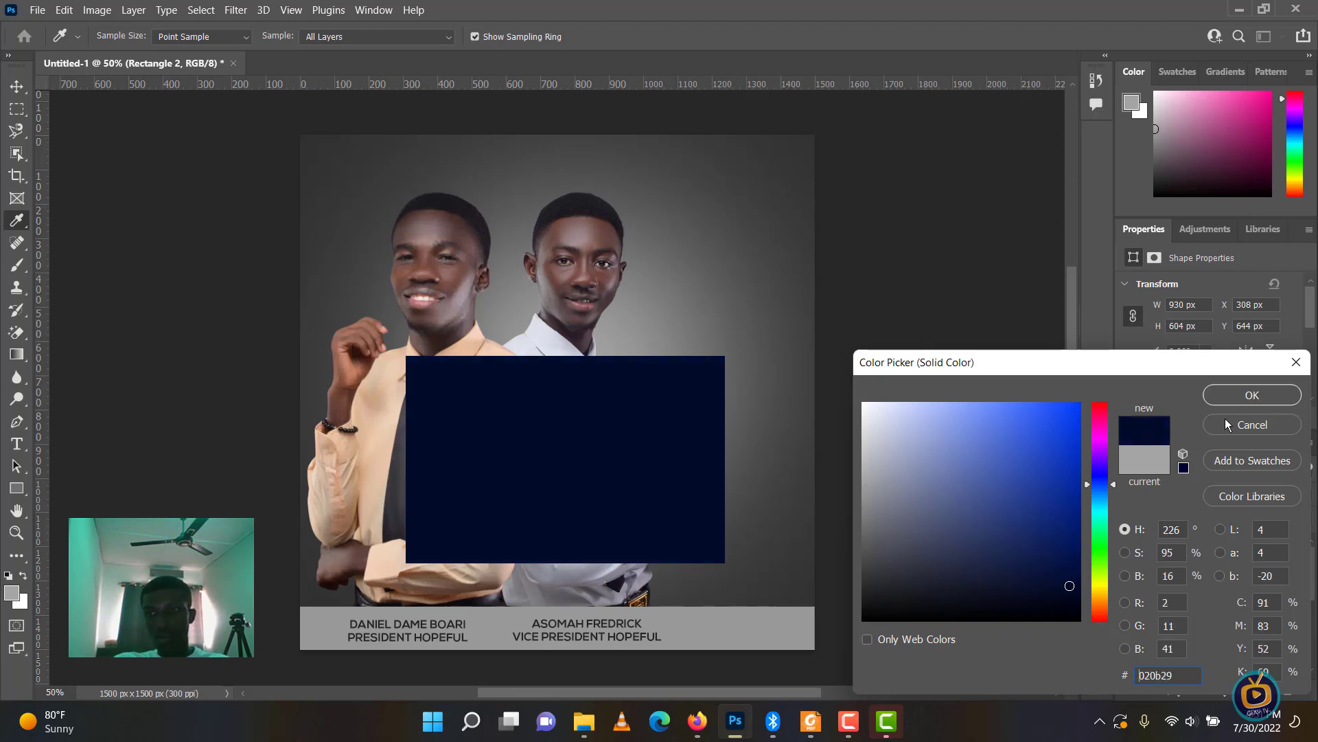
# - Apply the navy fill, set Rectangle 2 opacity to 85%, and duplicate it as Rectangle 2 copy
pyautogui.click(1225, 400)
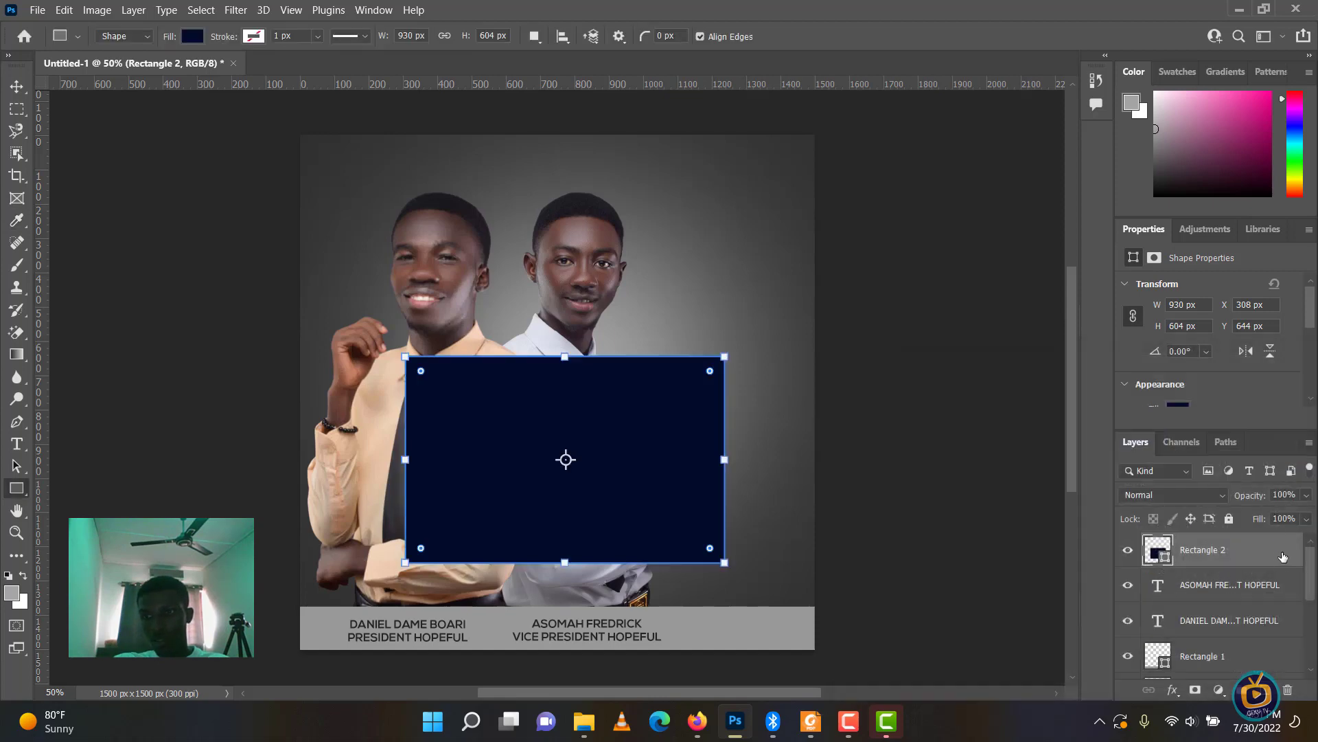
pyautogui.click(1306, 495)
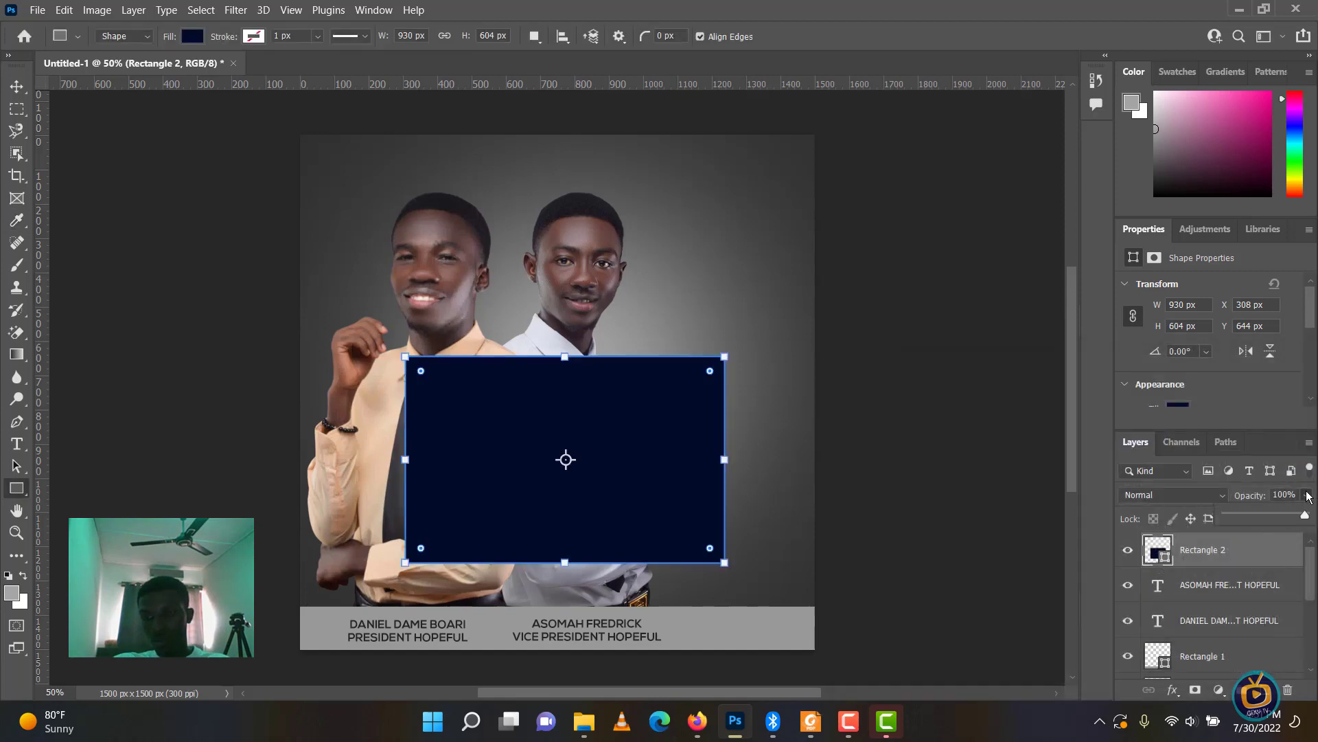
pyautogui.click(1236, 512)
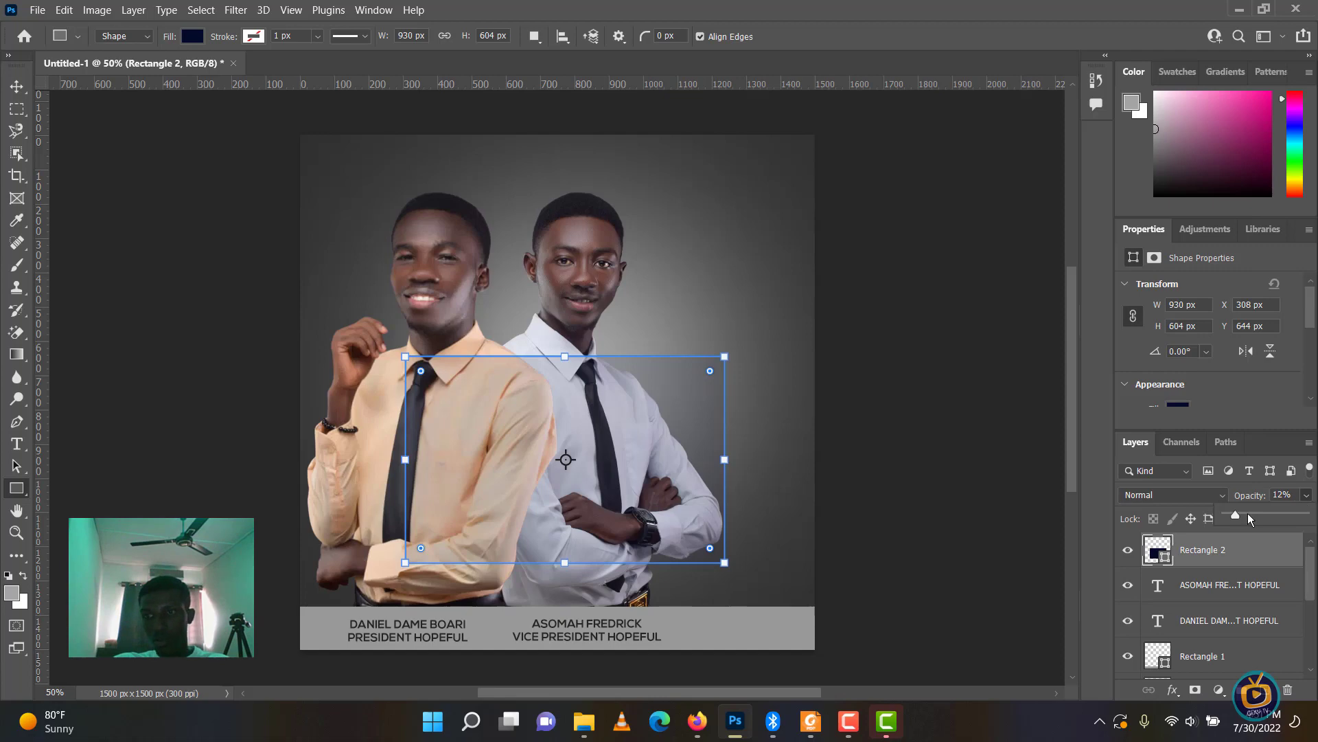
pyautogui.moveTo(1247, 513); pyautogui.dragTo(1294, 518)
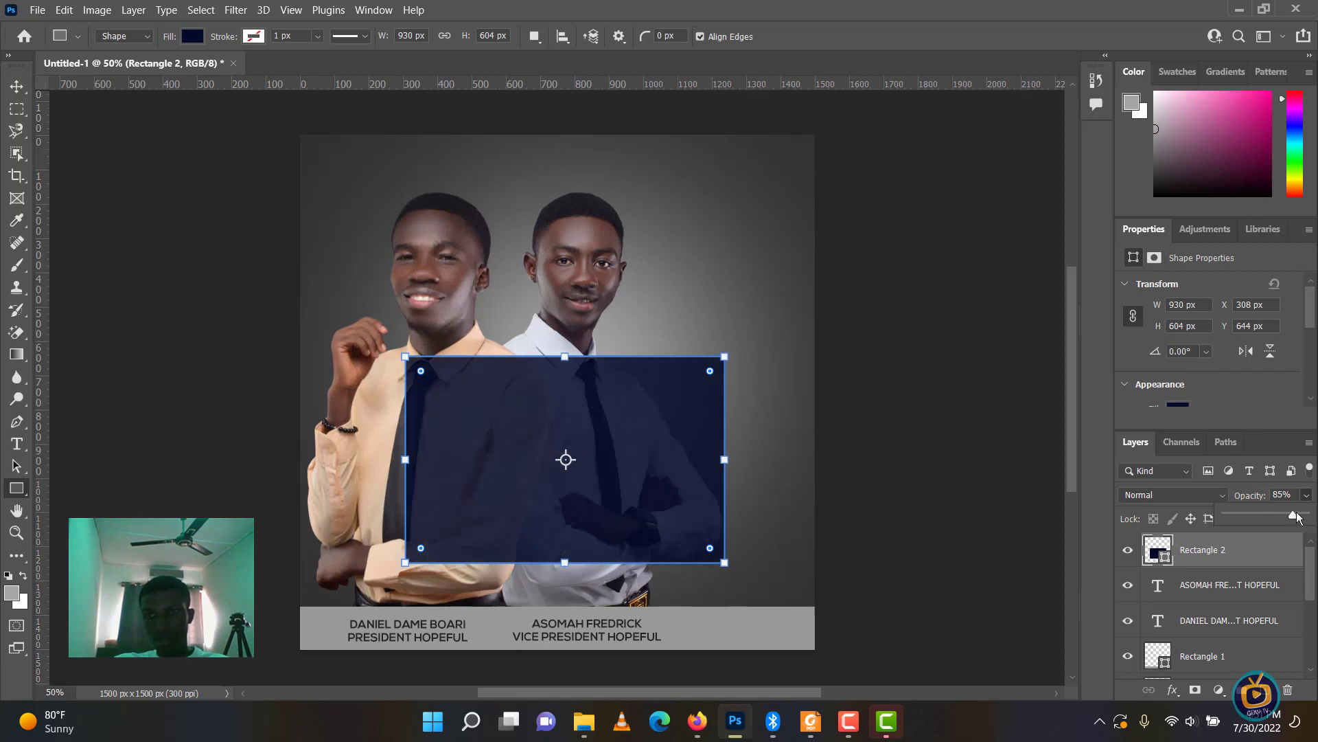
pyautogui.moveTo(1205, 552); pyautogui.dragTo(1196, 689)
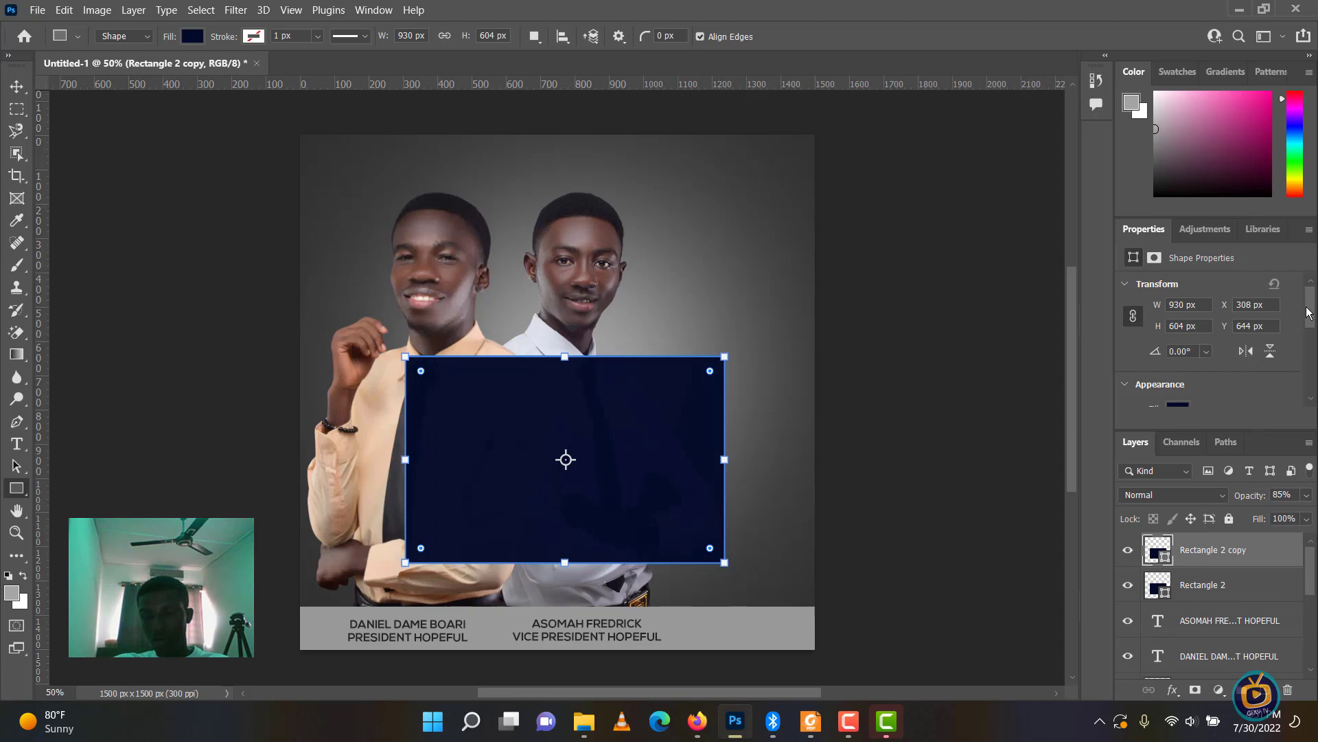
# - Set Rectangle 2 copy's fill to No Color and give it the dashed stroke preset
pyautogui.moveTo(1307, 313); pyautogui.dragTo(1308, 345)
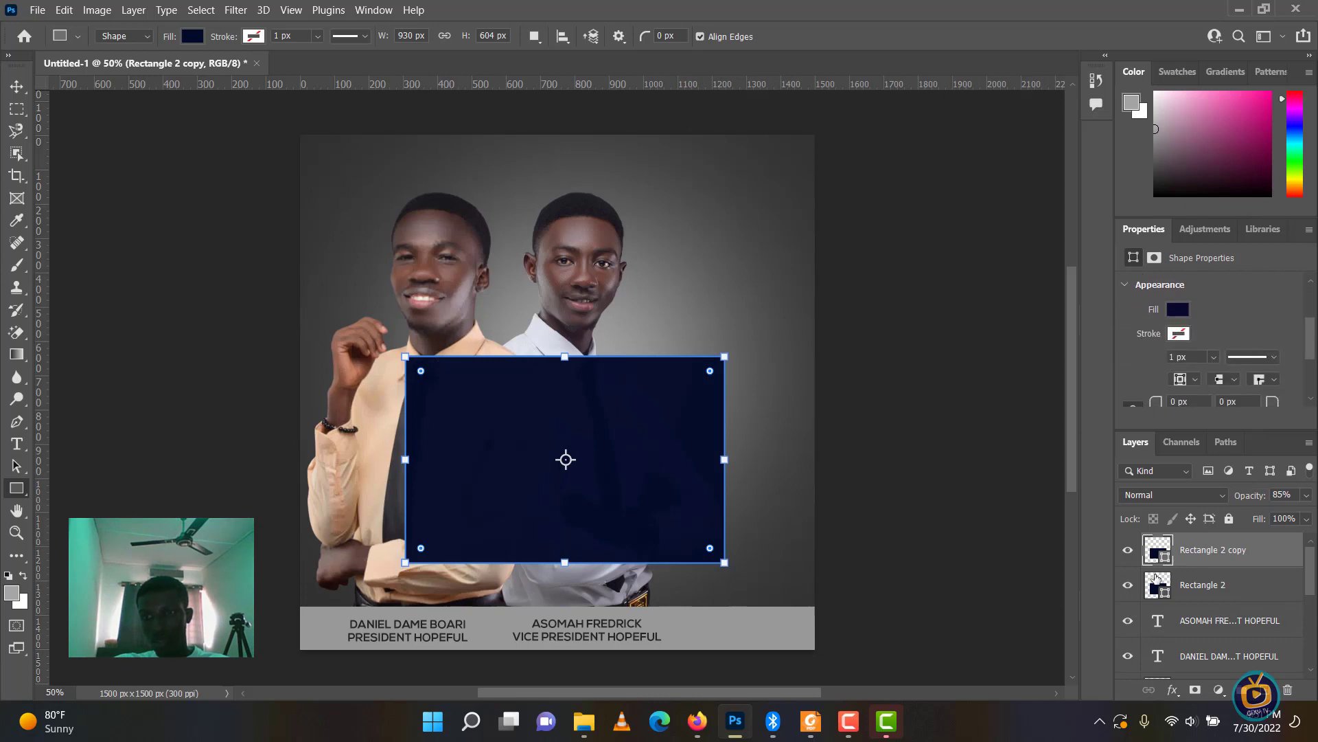
pyautogui.click(1182, 312)
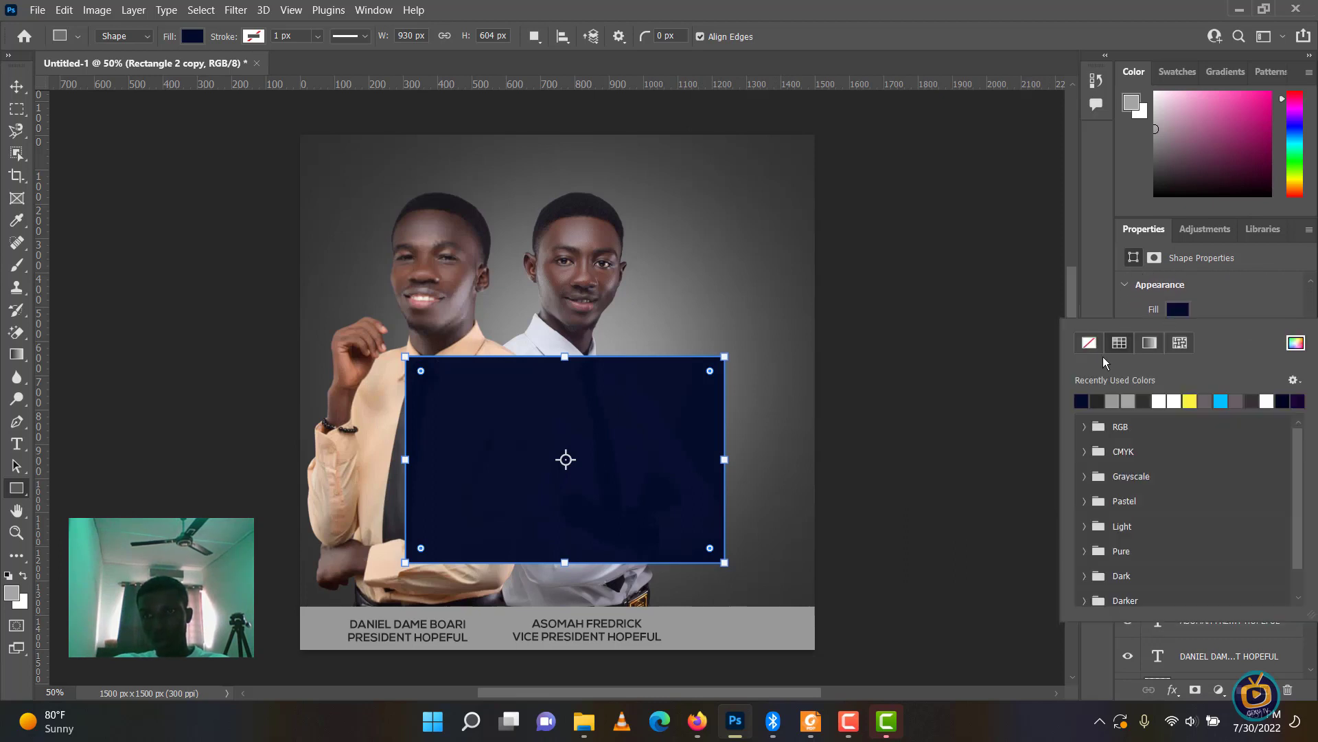
pyautogui.click(1087, 344)
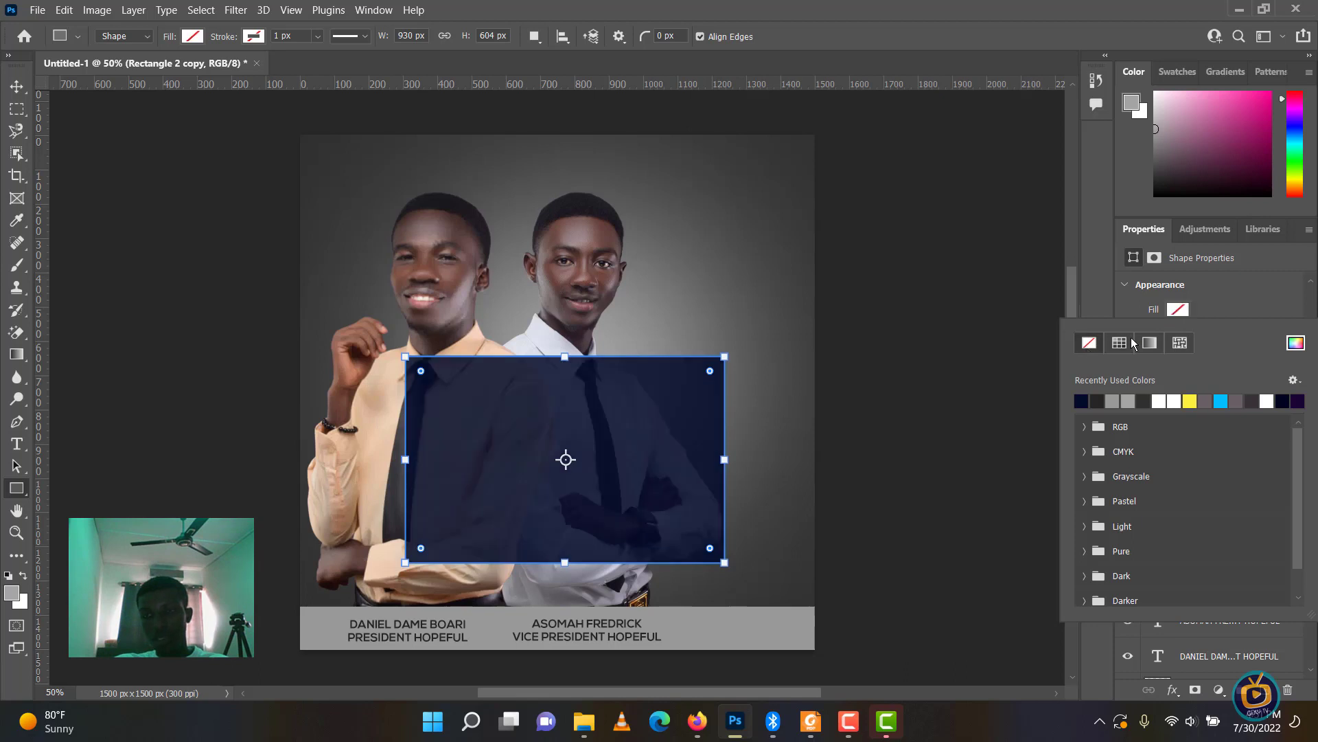
pyautogui.click(1221, 315)
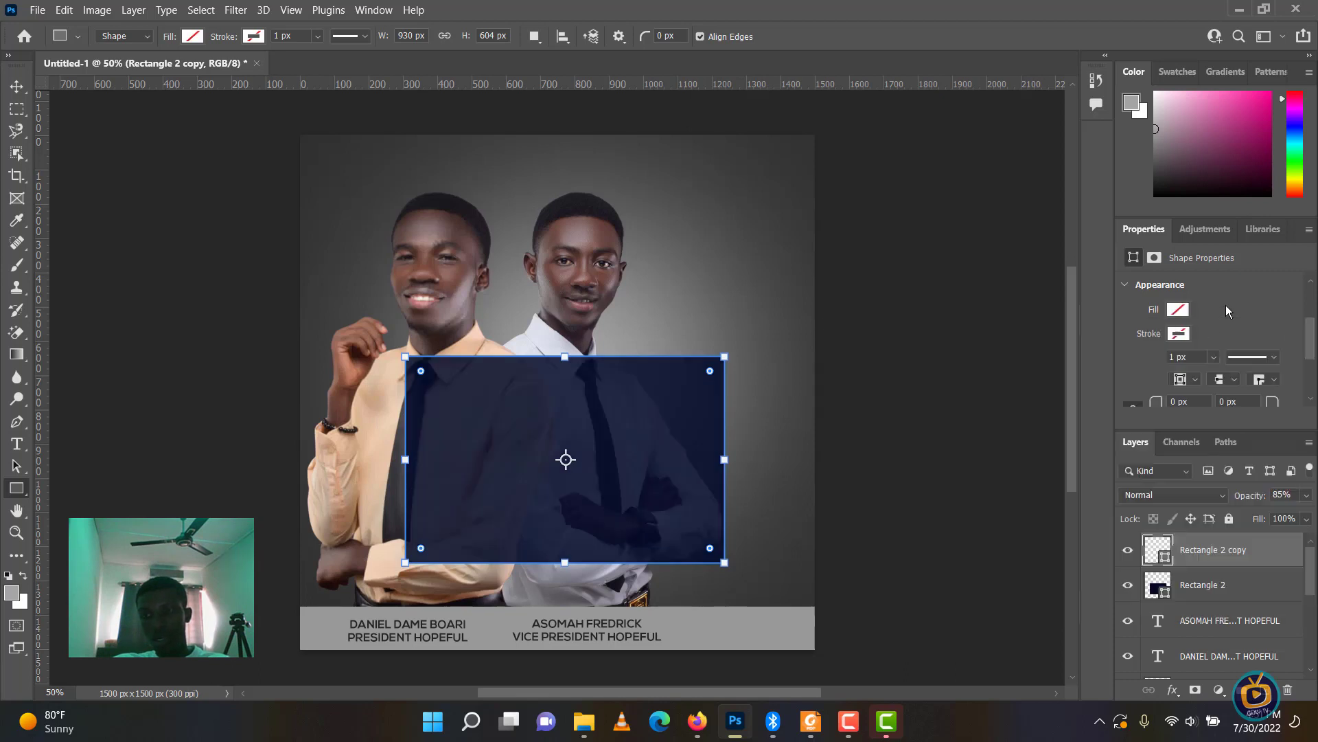
pyautogui.click(1276, 357)
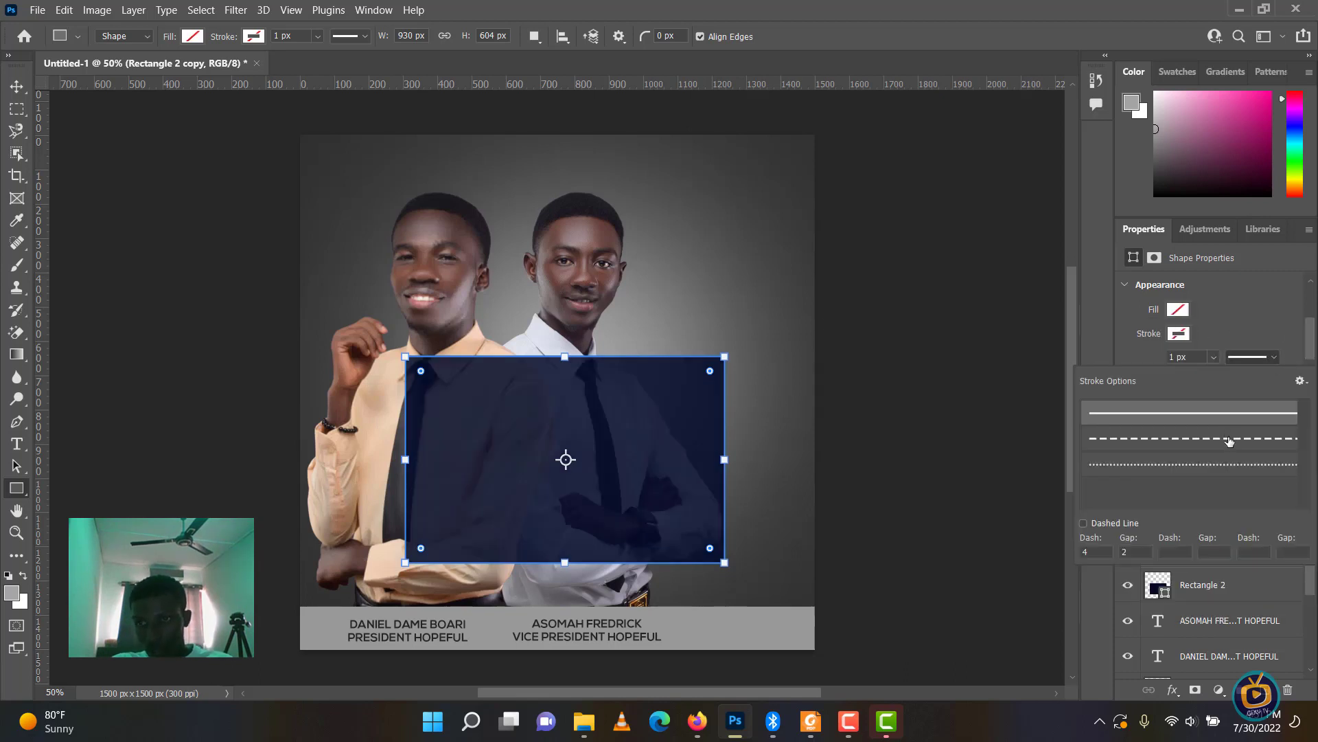
pyautogui.click(1229, 440)
pyautogui.click(1229, 338)
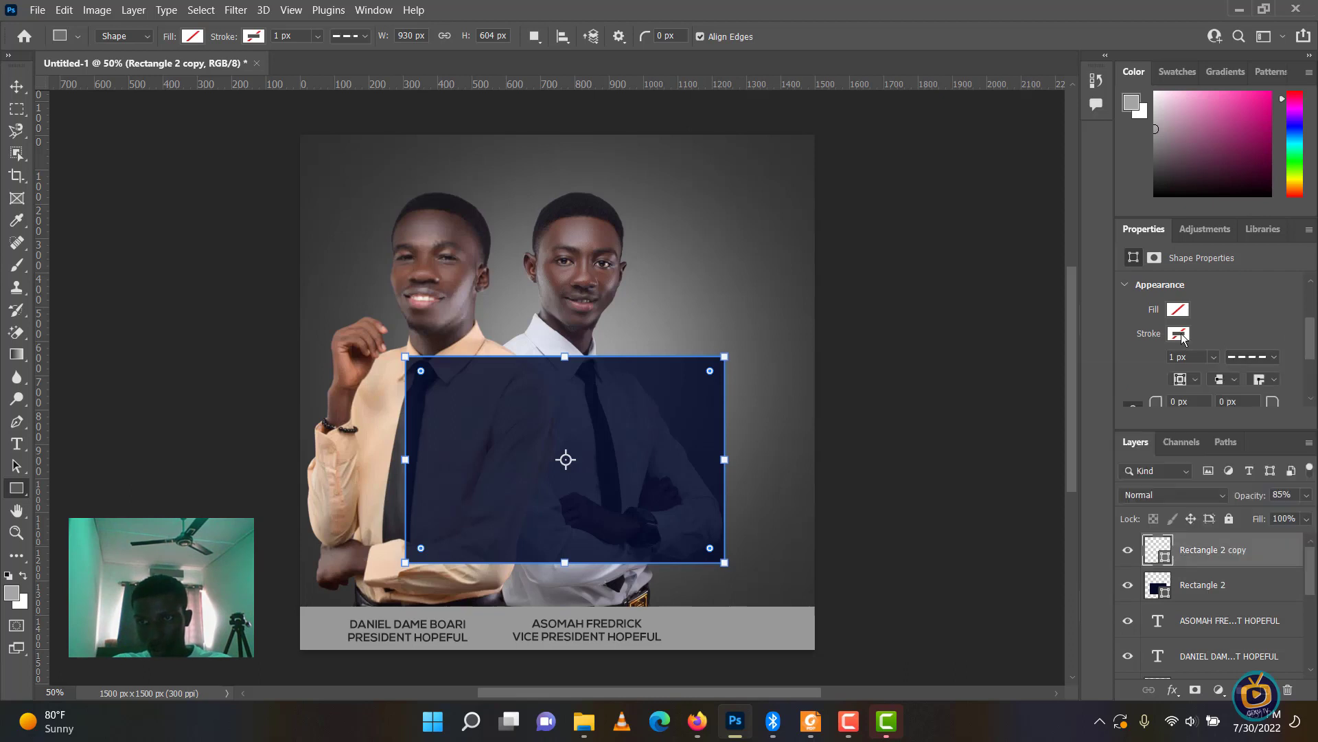
# - Make the dashed stroke cyan and set its width to 4.68 px
pyautogui.click(1180, 334)
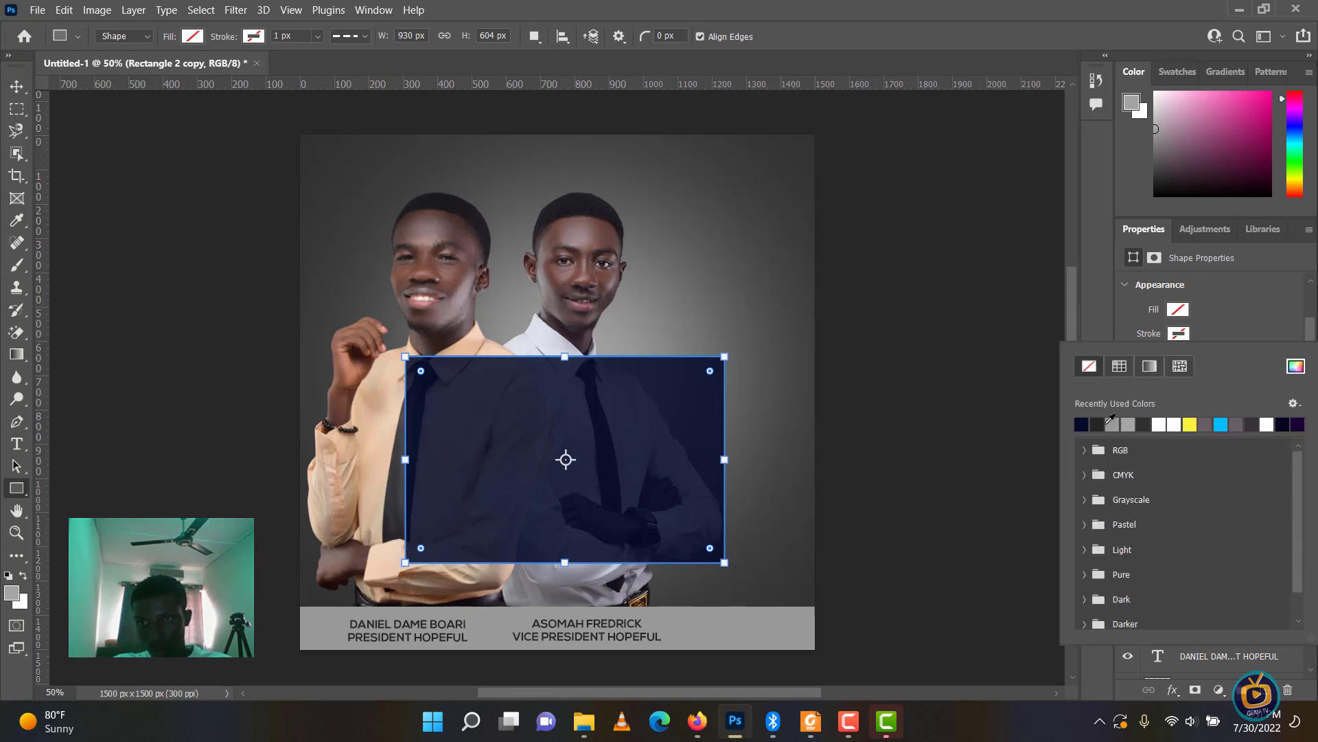
pyautogui.click(1221, 424)
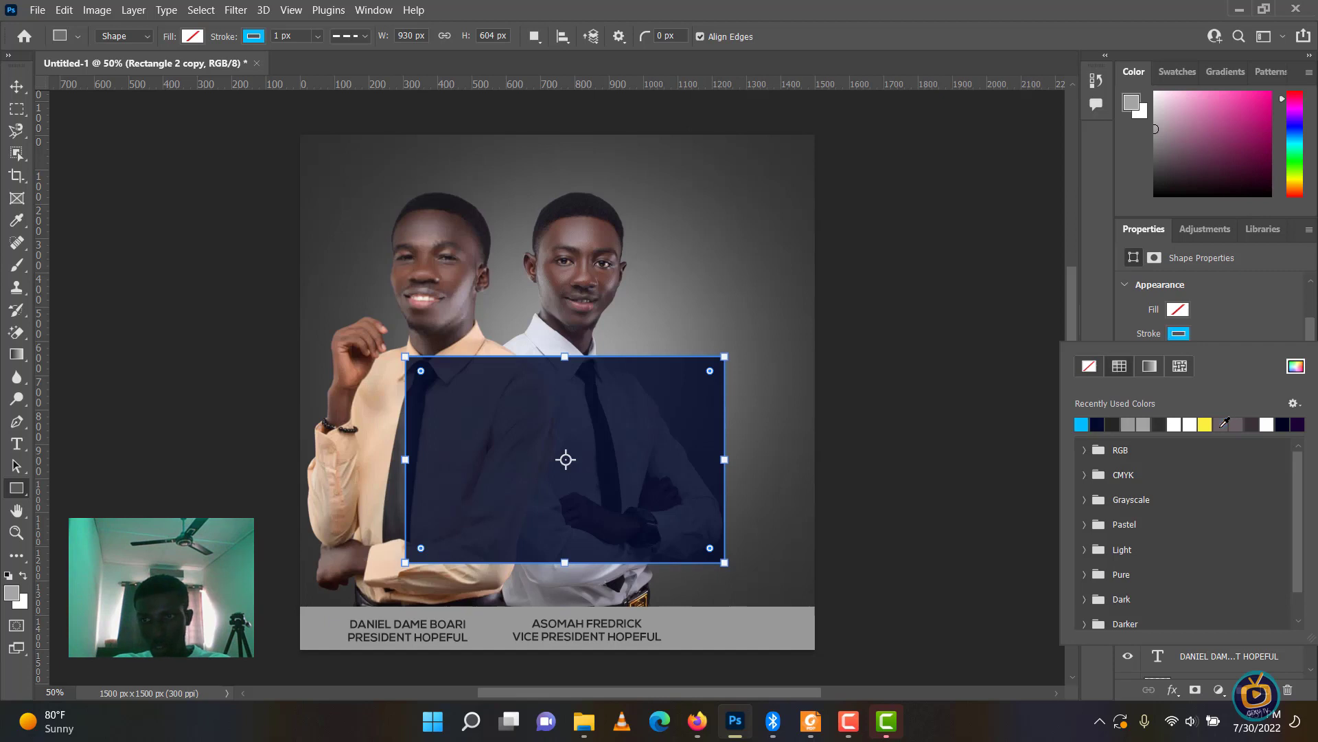
pyautogui.click(1262, 319)
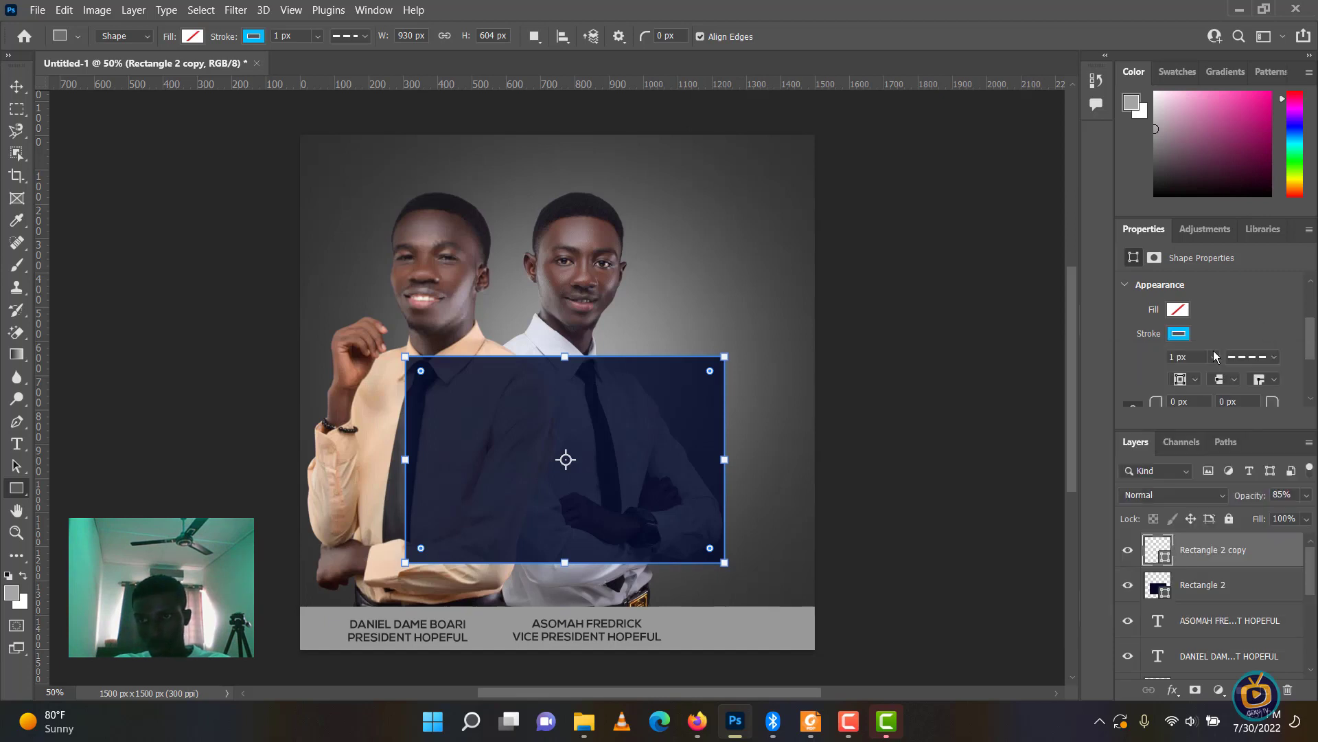
pyautogui.click(1213, 357)
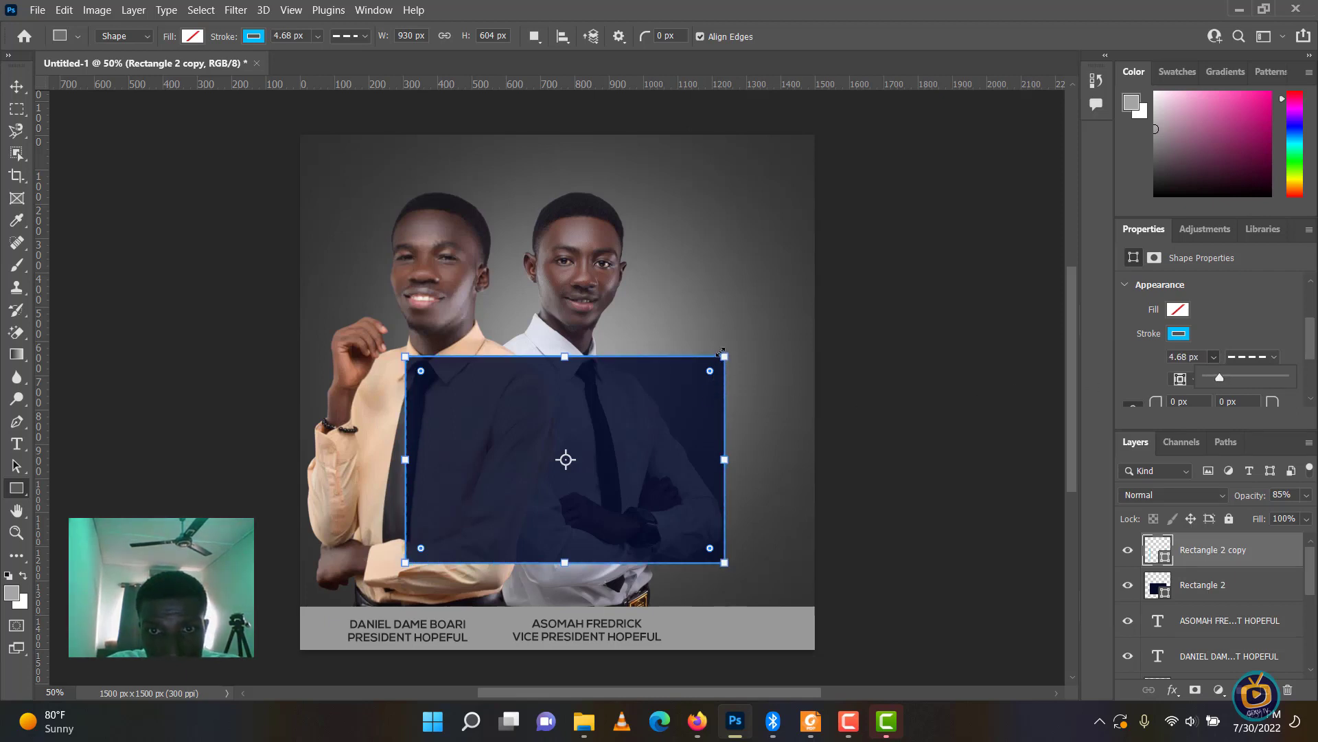
# - Scale the dashed outline down into an inset frame and nudge it right to centre it in the navy box
pyautogui.moveTo(722, 354); pyautogui.dragTo(694, 361)
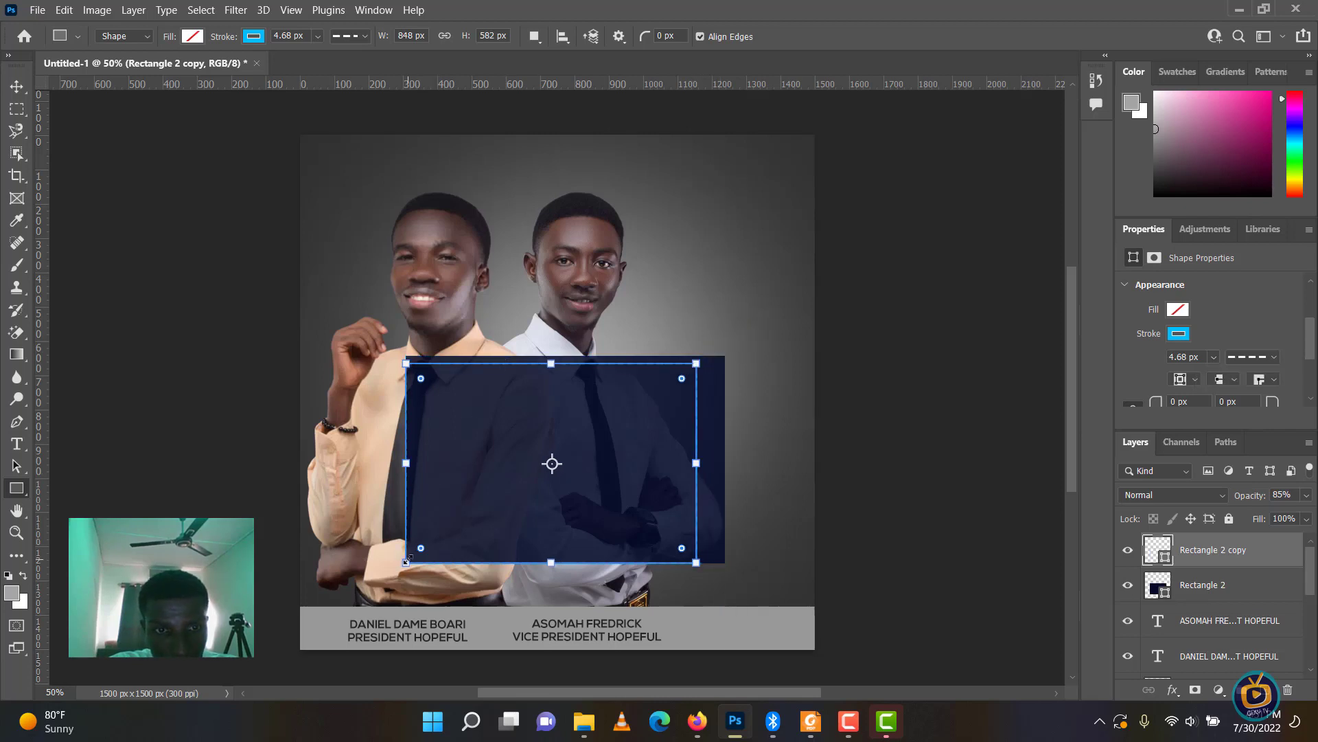
pyautogui.moveTo(410, 557); pyautogui.dragTo(423, 550)
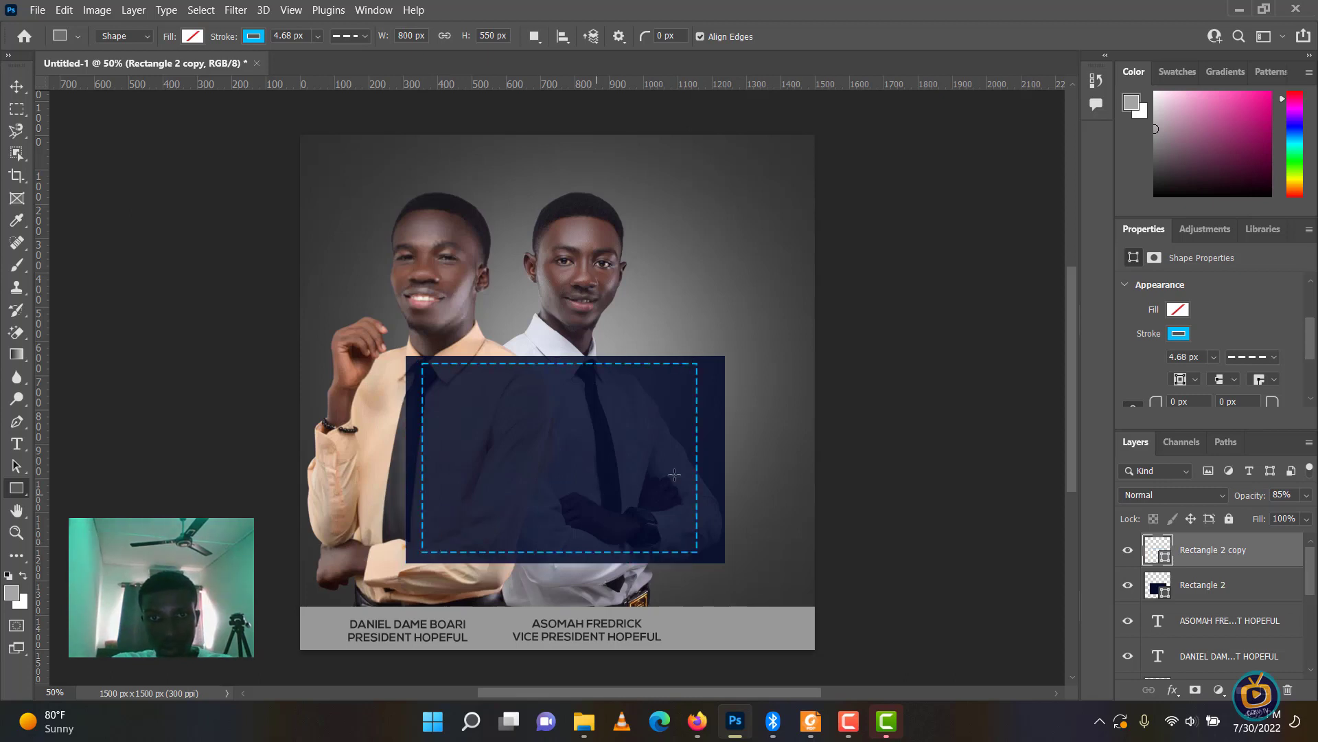
pyautogui.click(17, 86)
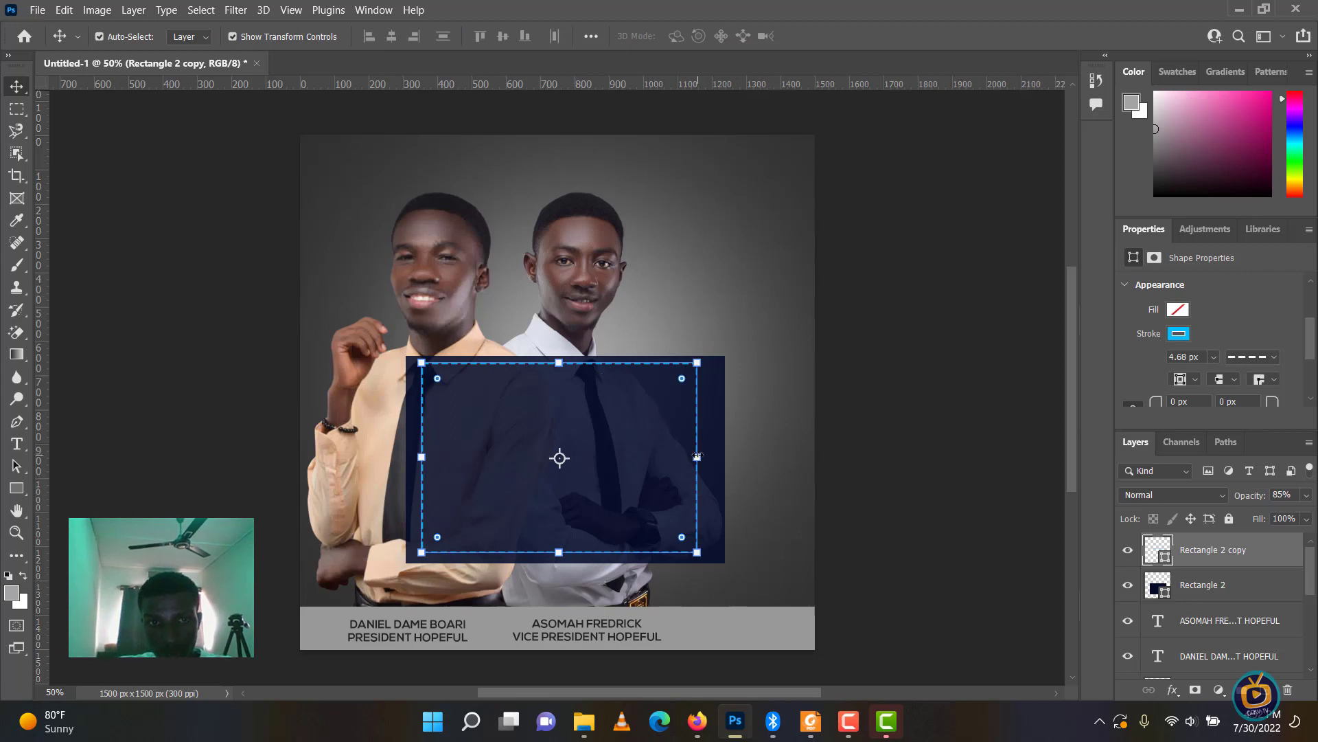
pyautogui.moveTo(697, 456)
pyautogui.mouseDown()
pyautogui.moveTo(721, 457)
pyautogui.moveTo(706, 457)
pyautogui.mouseUp()
pyautogui.press('Return')
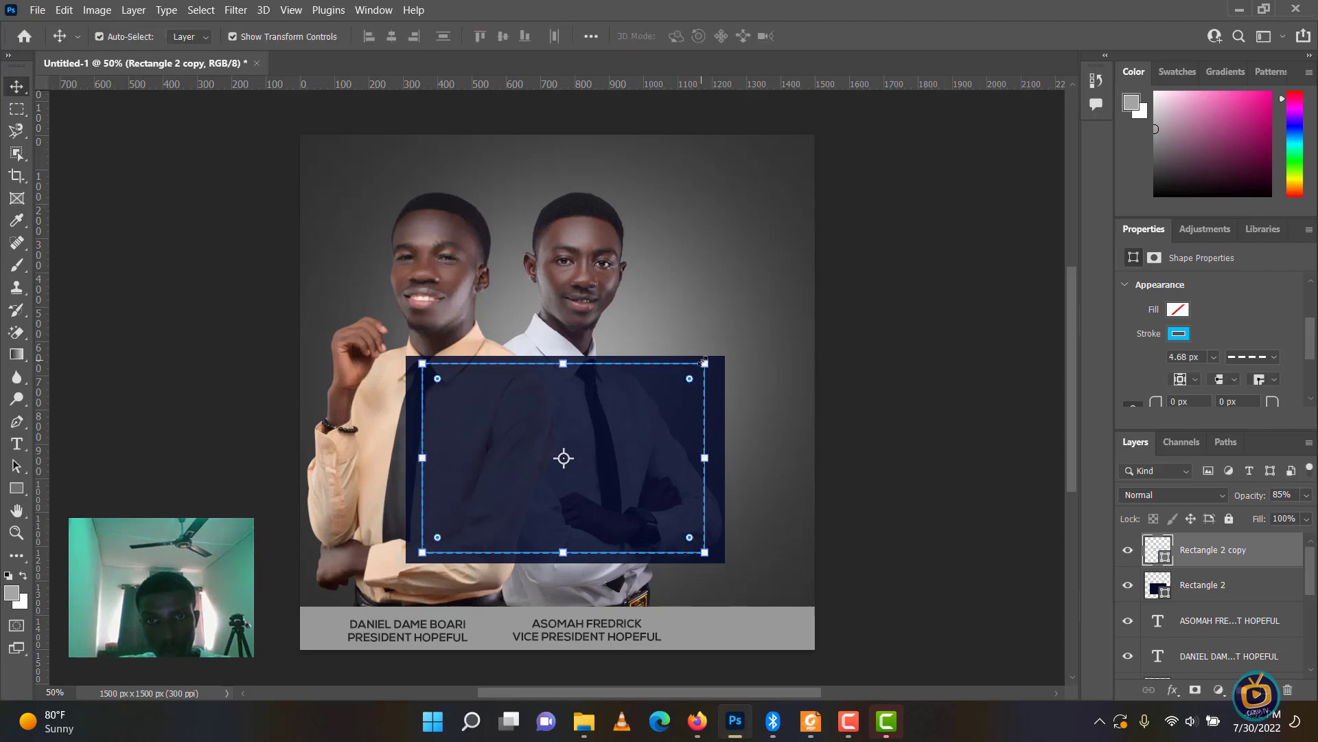
pyautogui.moveTo(703, 361); pyautogui.dragTo(695, 369)
pyautogui.press('Return')
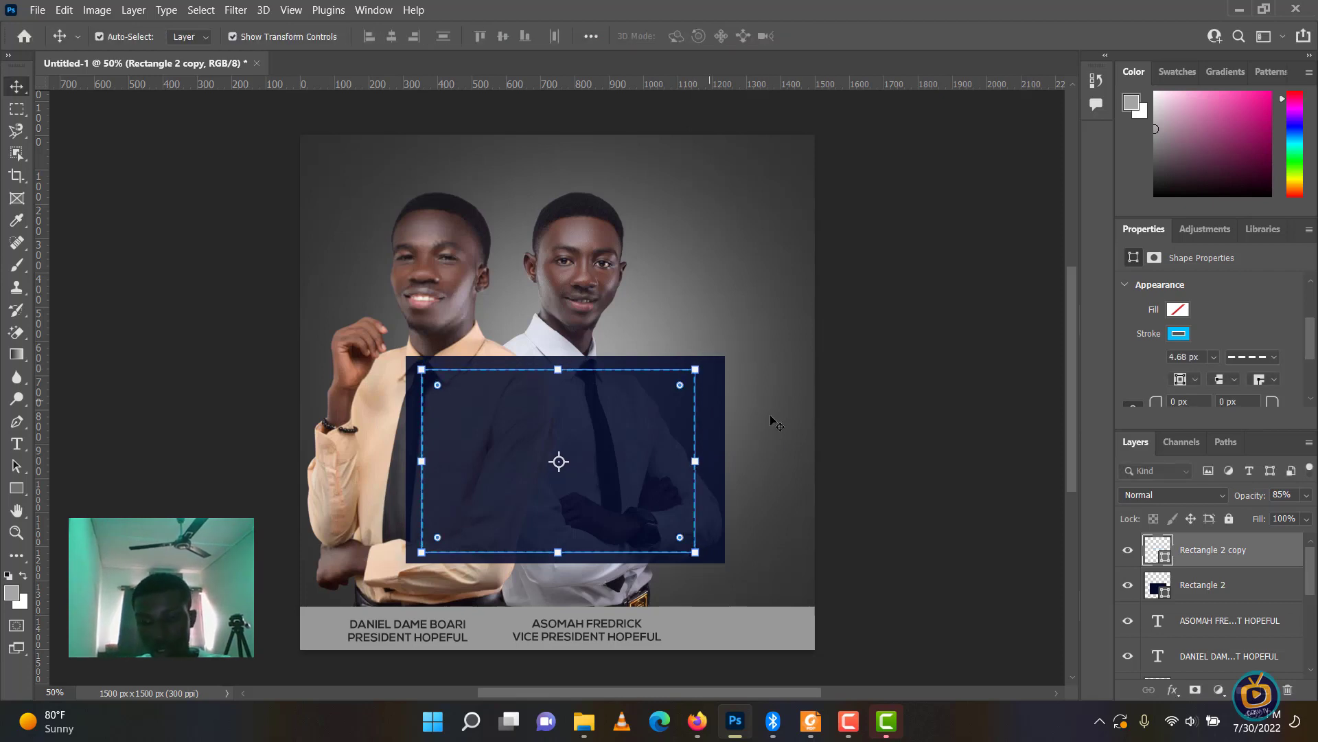
pyautogui.press('Right')
pyautogui.press('Right')
pyautogui.press('Right')
pyautogui.press('Right')
pyautogui.press('Right')
pyautogui.press('Right')
pyautogui.press('Right')
pyautogui.press('Right')
pyautogui.press('Right')
pyautogui.press('Right')
pyautogui.press('Right')
pyautogui.press('Right')
pyautogui.press('Right')
pyautogui.press('Right')
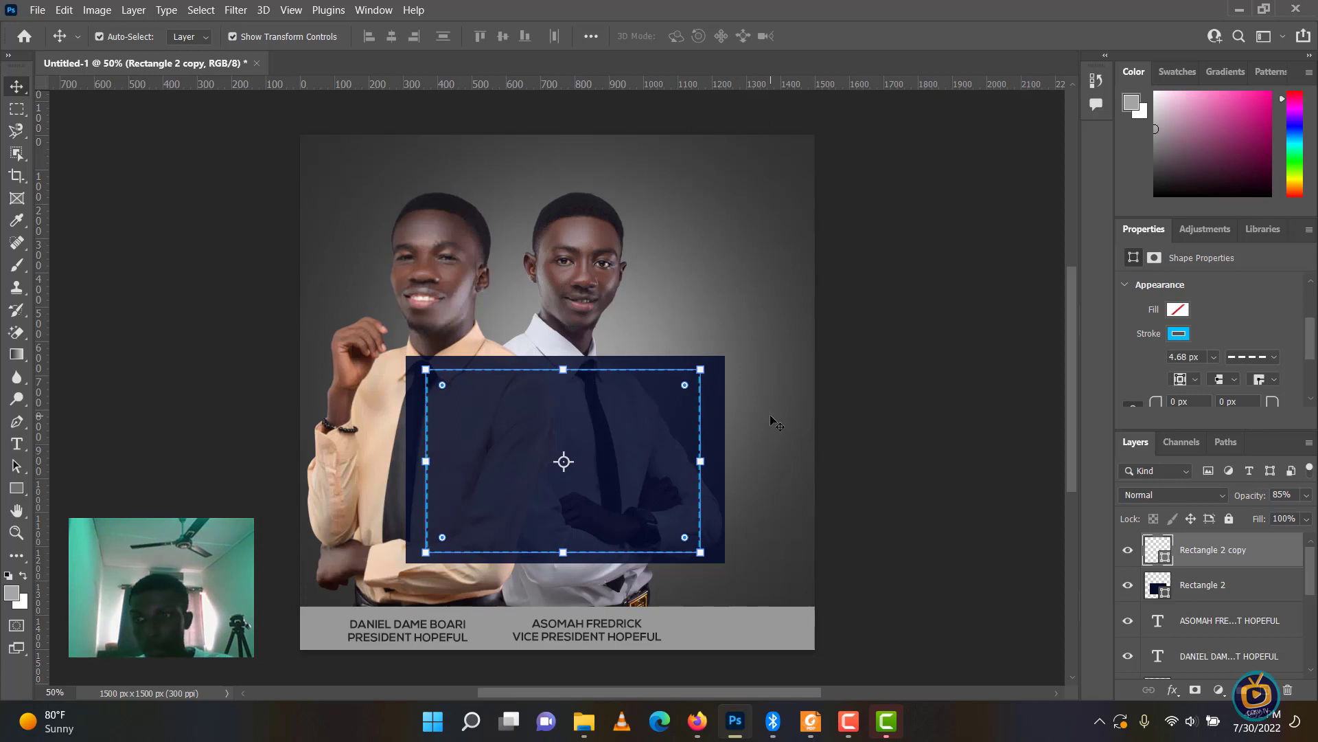
pyautogui.press('Right')
pyautogui.press('Right')
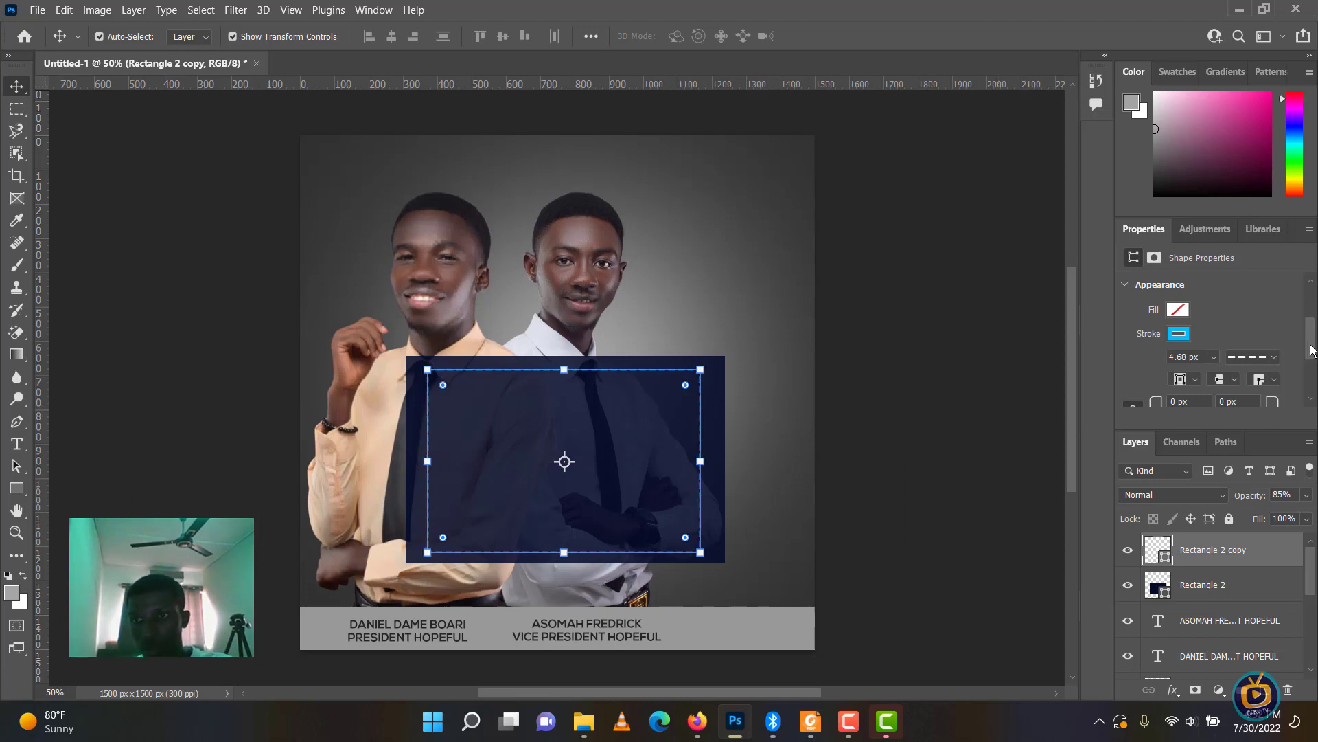
# - Round the dashed frame's top-left and bottom-right corners (bottom-right 104 px), leaving the other two square
pyautogui.moveTo(1311, 350); pyautogui.dragTo(1311, 373)
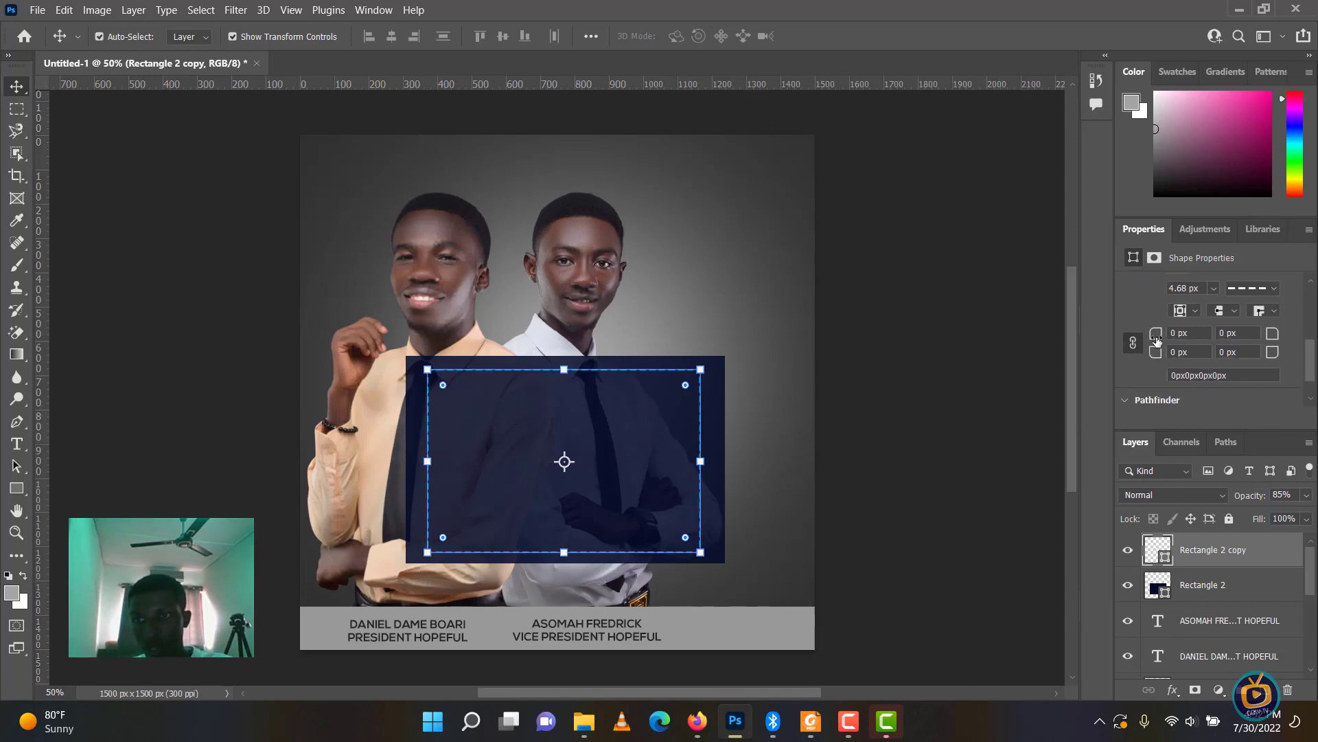
pyautogui.moveTo(1157, 341); pyautogui.dragTo(1130, 342)
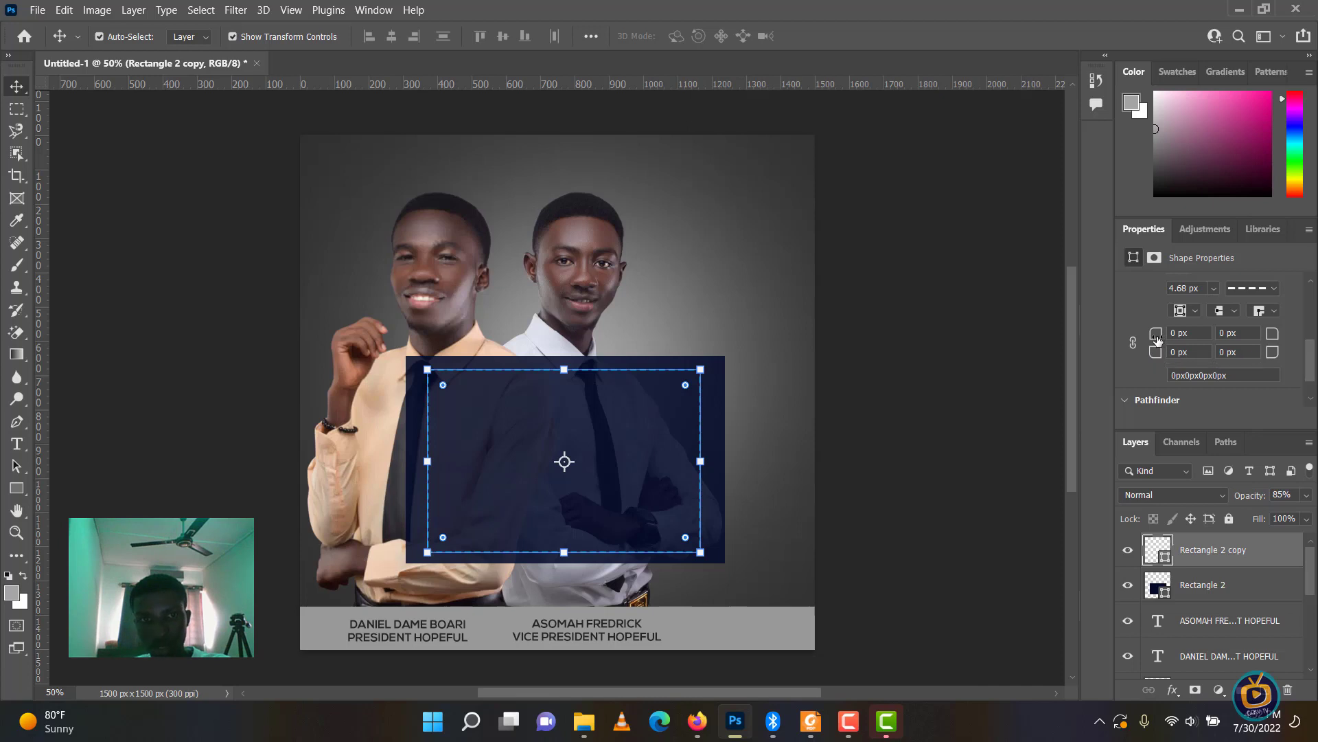
pyautogui.moveTo(1156, 334); pyautogui.dragTo(1265, 337)
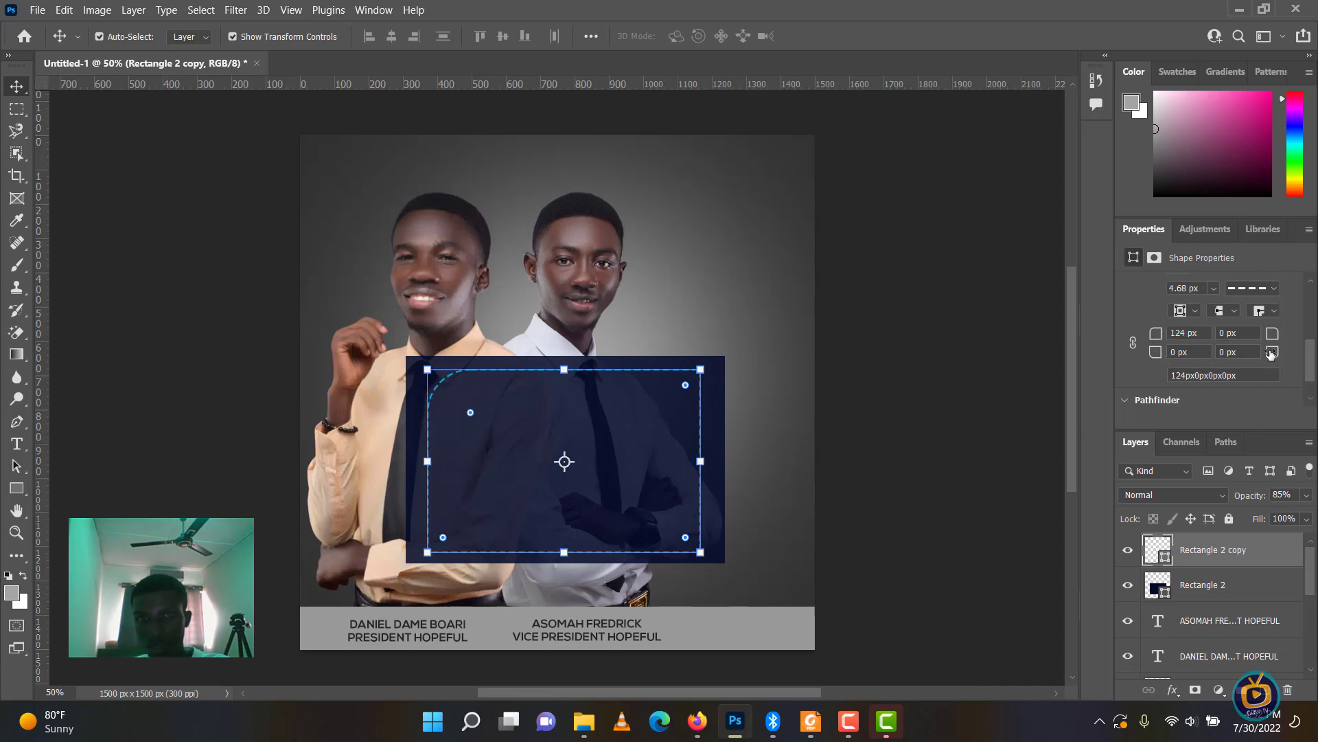
pyautogui.moveTo(1272, 352); pyautogui.dragTo(1312, 357)
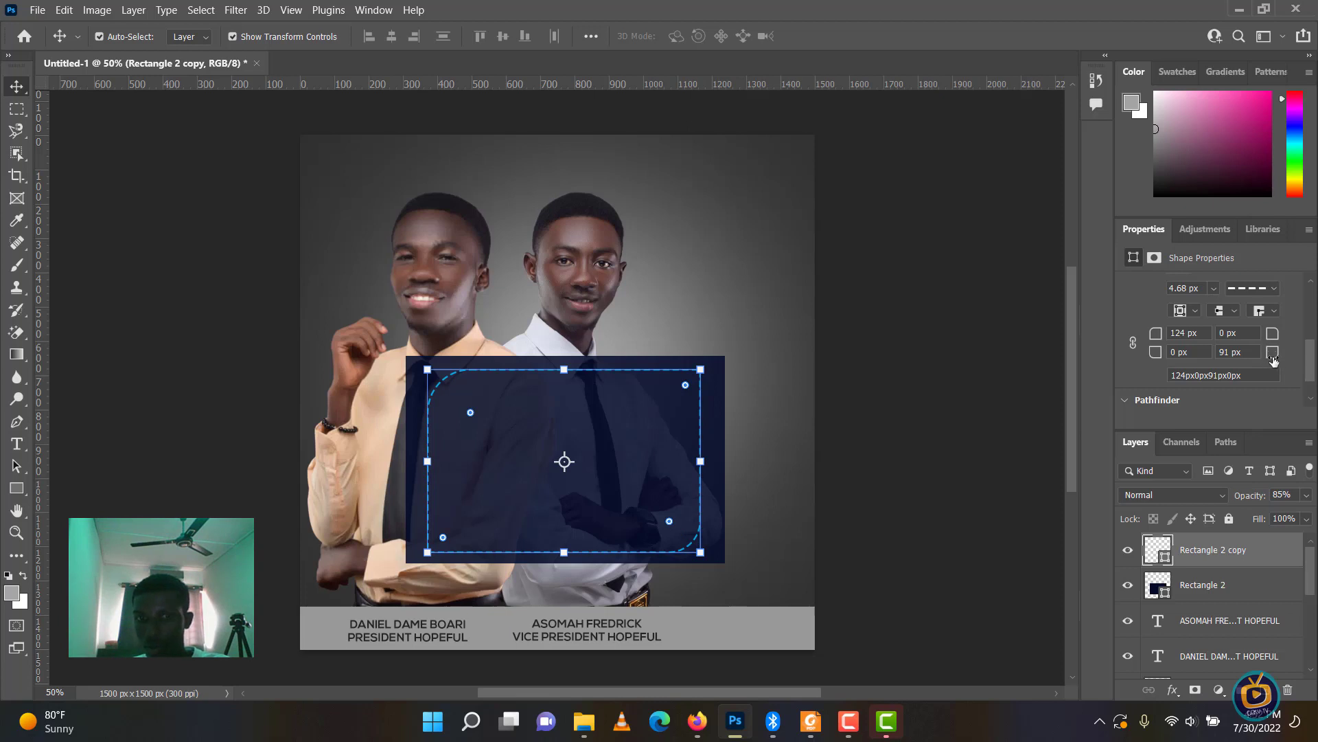
pyautogui.moveTo(1273, 360); pyautogui.dragTo(1288, 360)
pyautogui.click(876, 360)
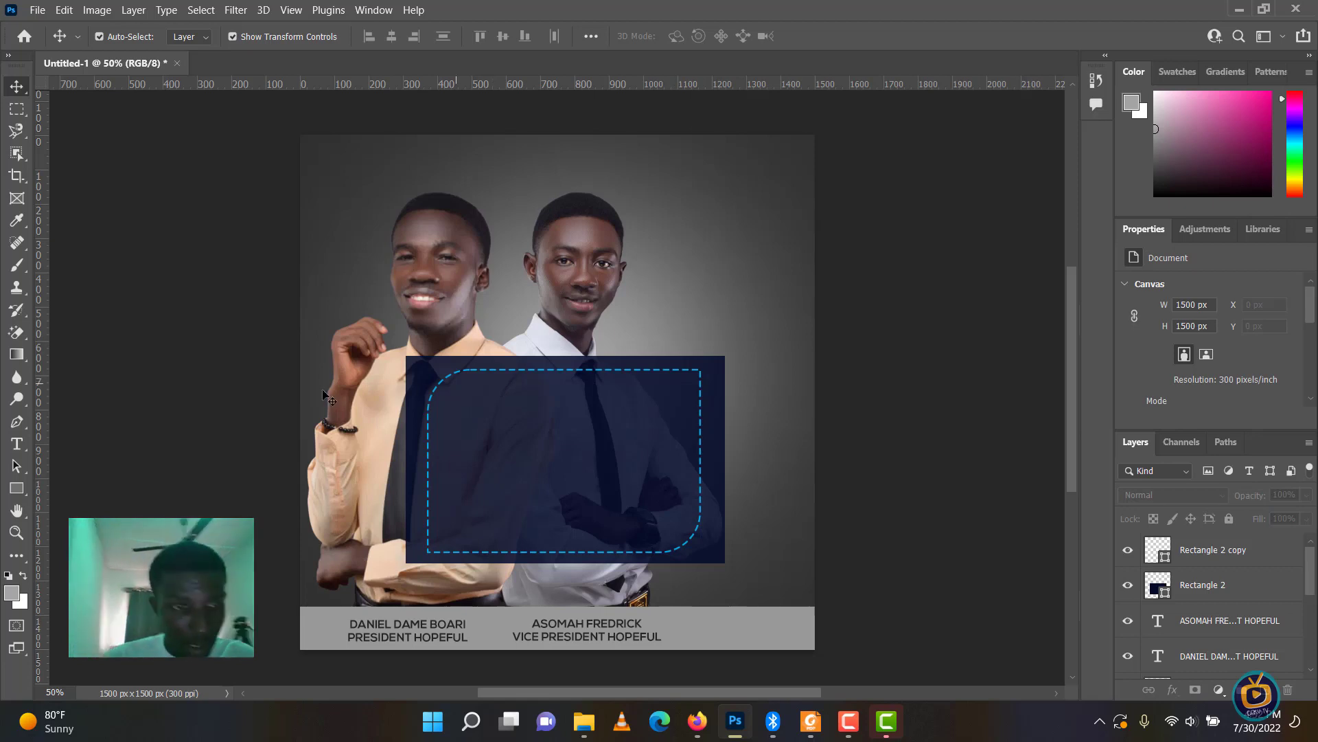
# - Add a text line inside the navy box reading 'Best Wishes in your exams'
pyautogui.click(17, 444)
pyautogui.click(485, 417)
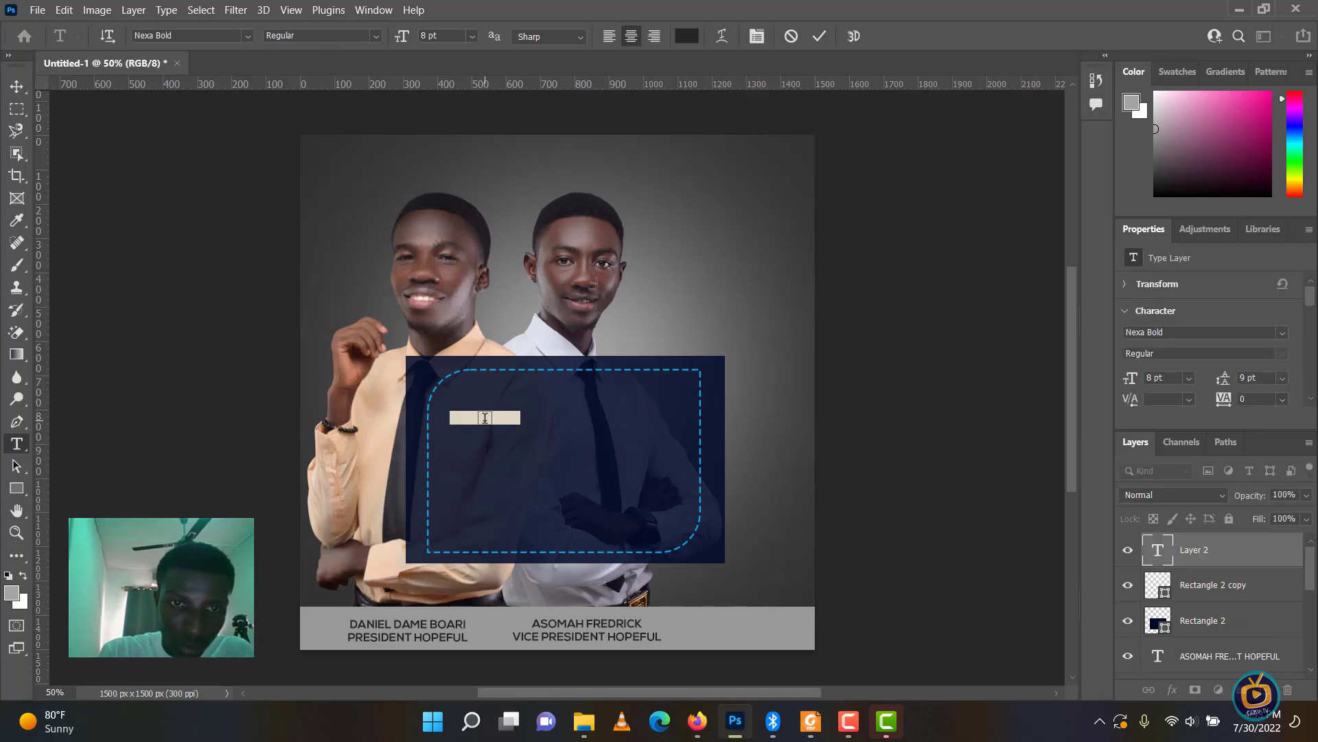
pyautogui.press('BackSpace')
pyautogui.hotkey('ctrl', 'v')
pyautogui.hotkey('ctrl', 'a')
pyautogui.press('BackSpace')
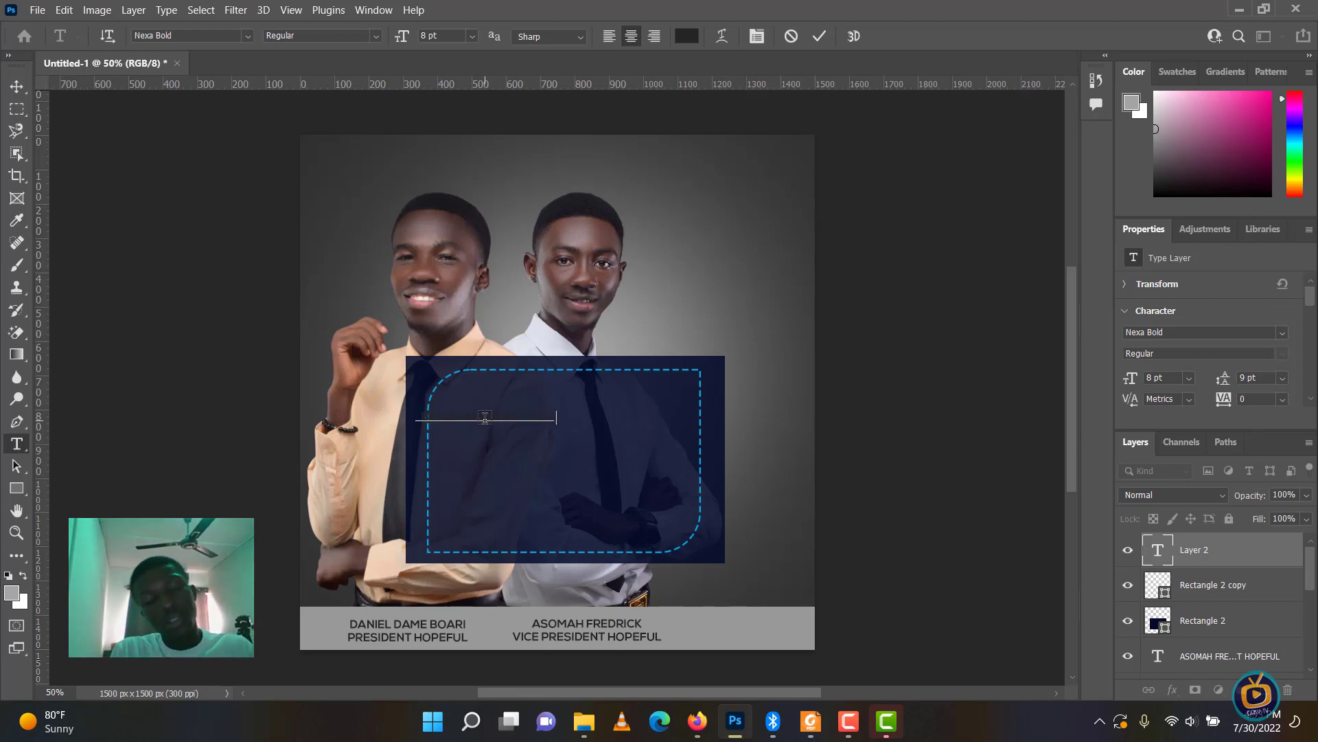
# - Make the greeting white (#ffffff) in Taken by Vultures Demo and commit it
pyautogui.hotkey('ctrl', 'a')
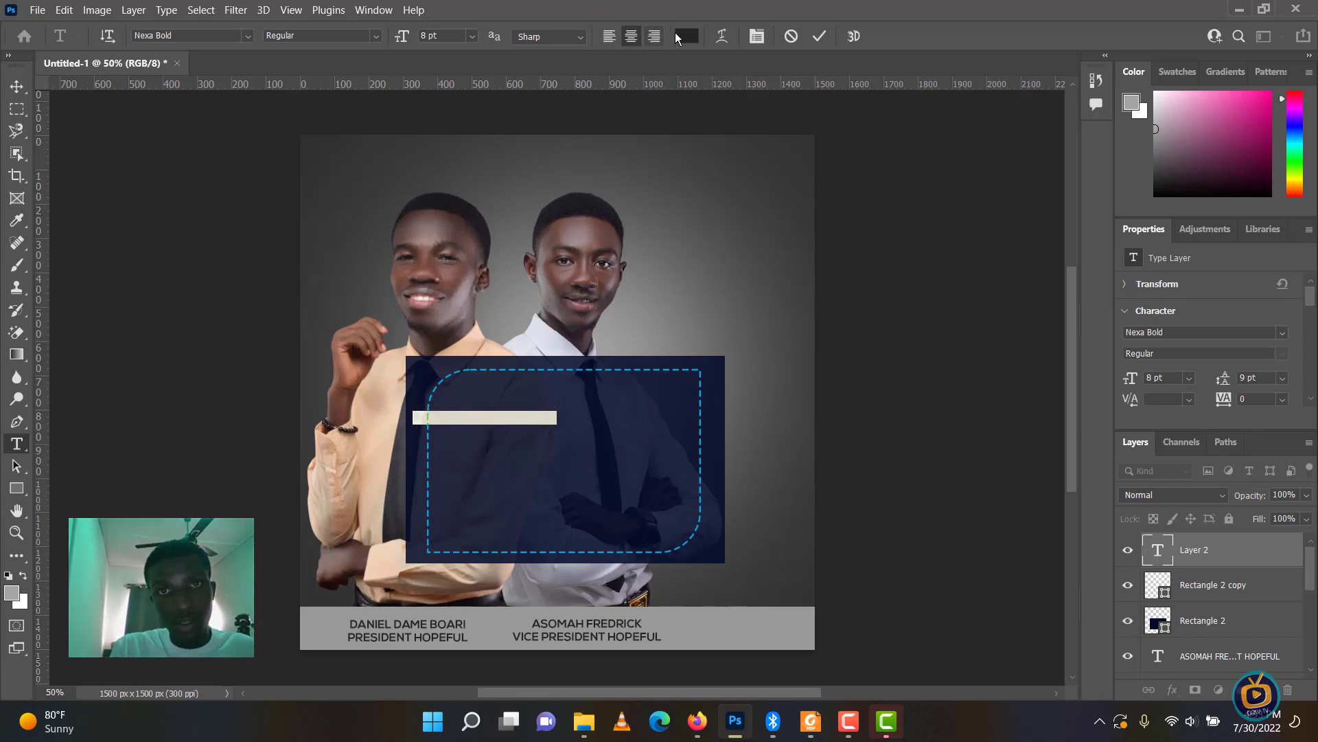
pyautogui.click(676, 36)
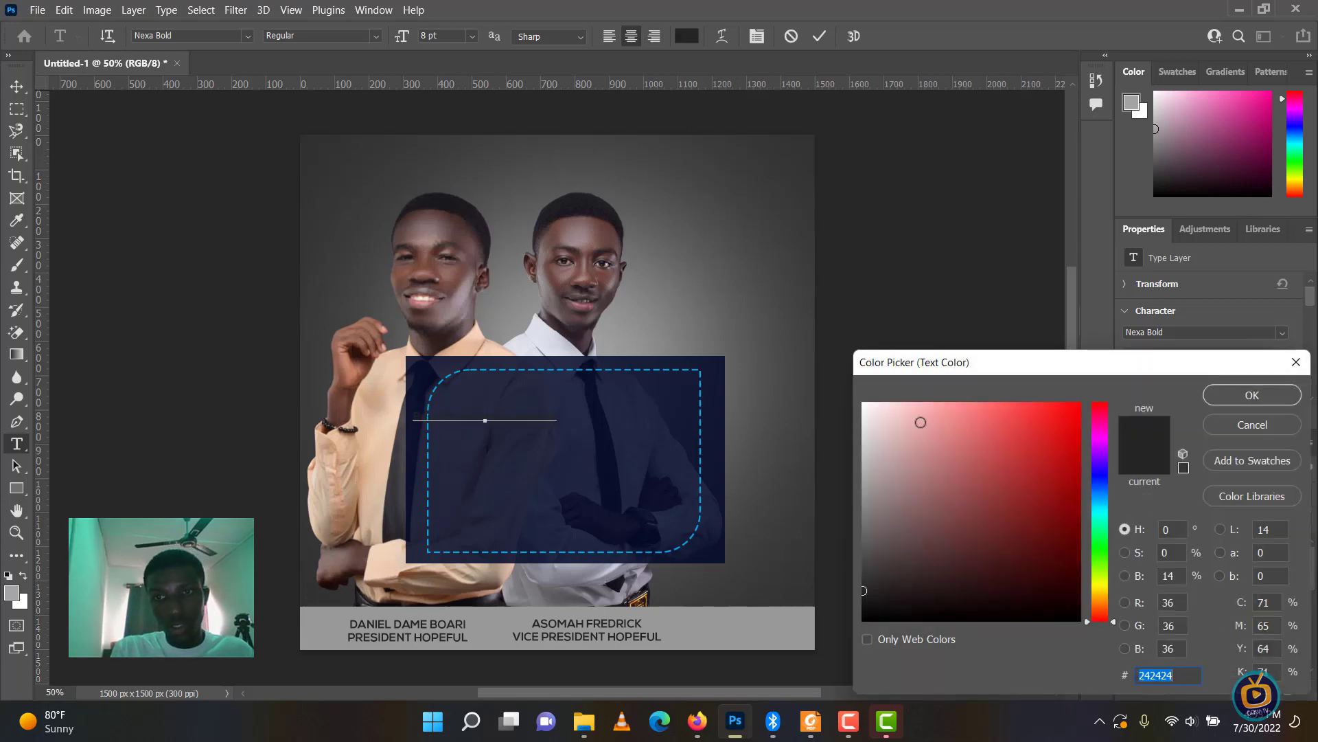
pyautogui.moveTo(921, 423); pyautogui.dragTo(783, 375)
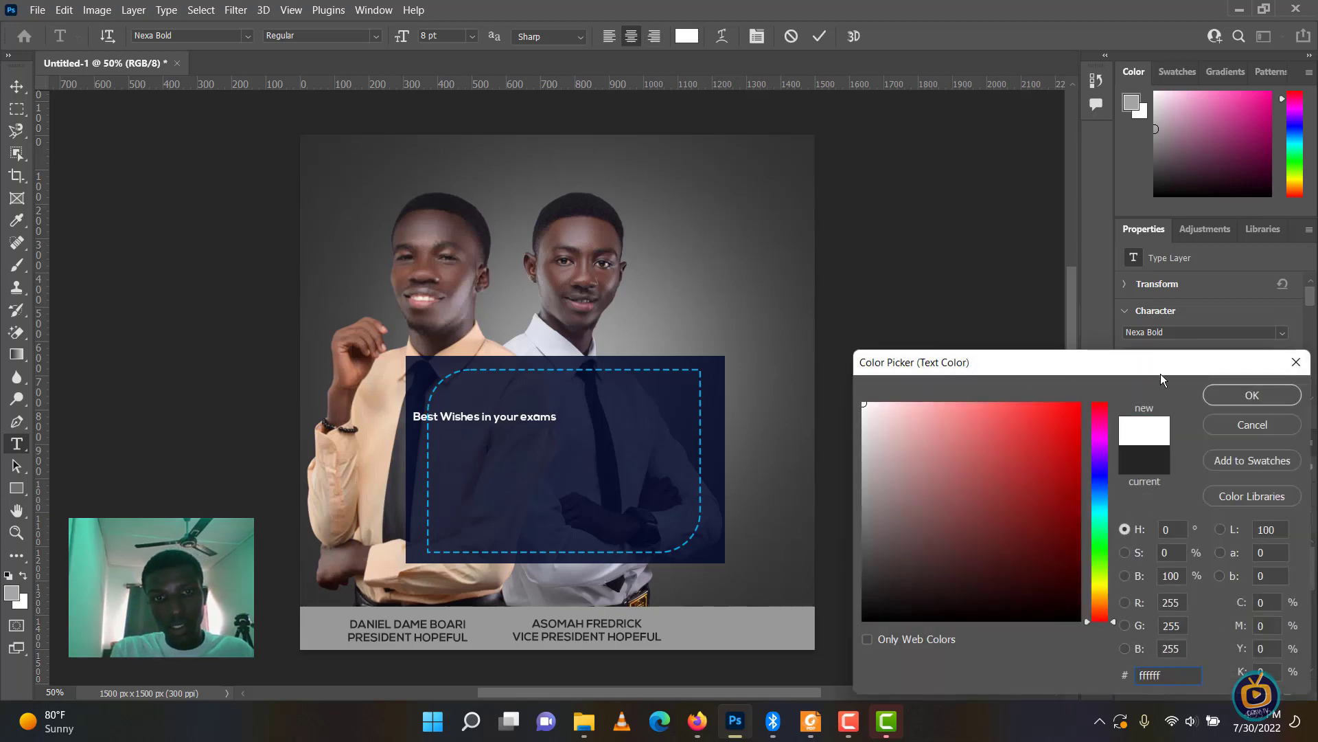
pyautogui.click(1226, 393)
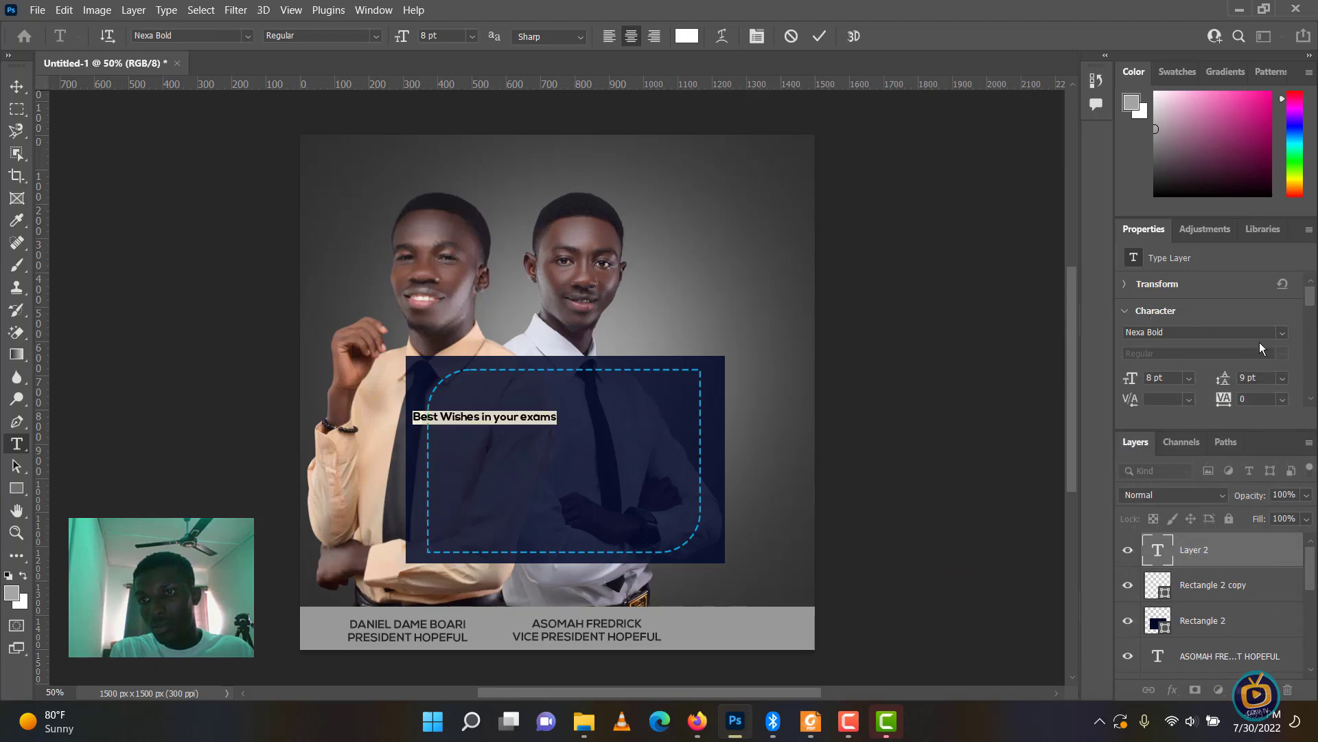
pyautogui.click(1283, 333)
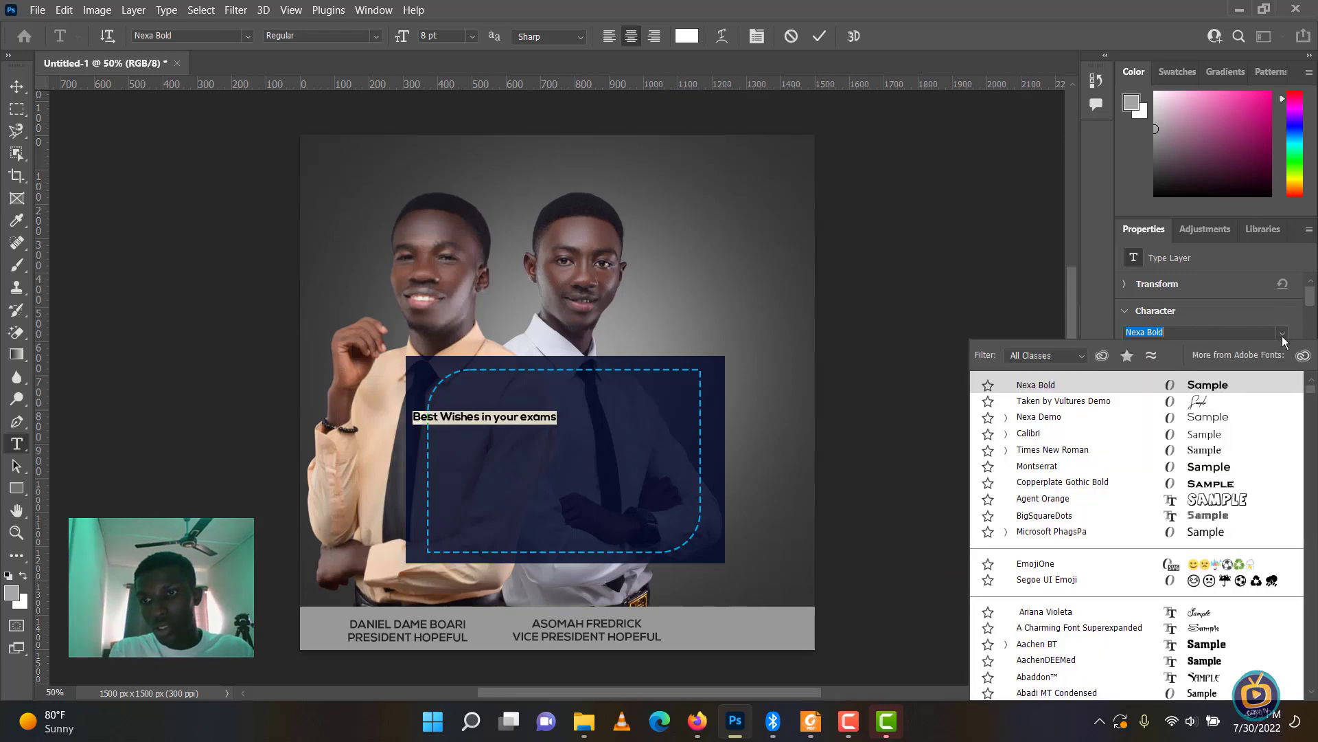
pyautogui.click(1177, 401)
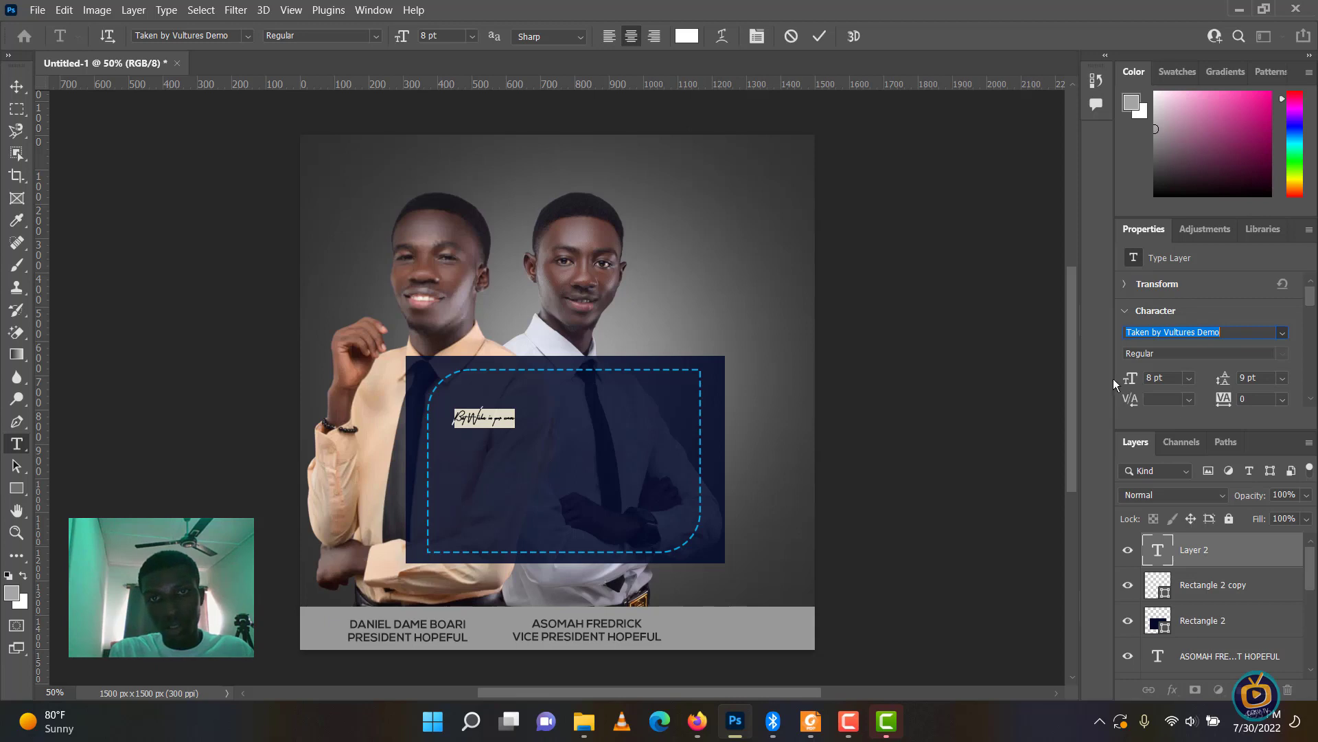
pyautogui.click(819, 37)
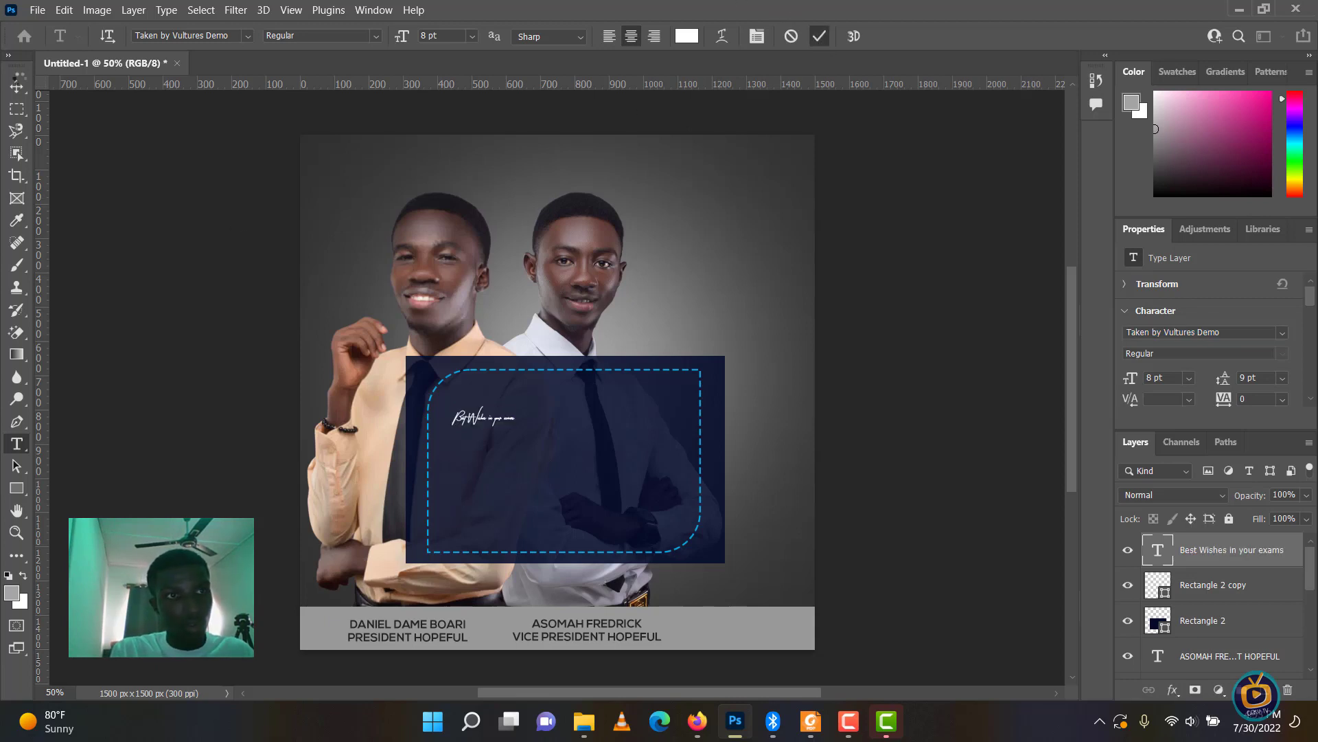
pyautogui.press('v')
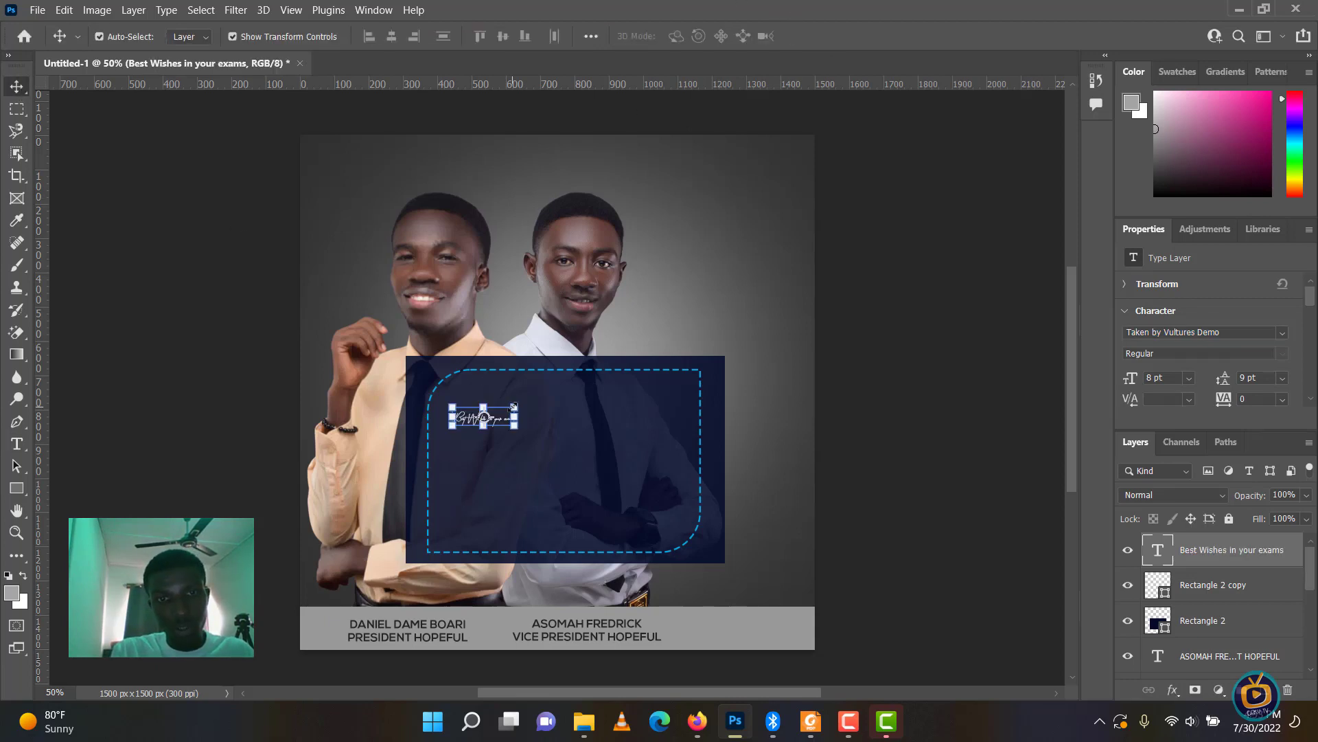
# - Enlarge the greeting to about 350% and nudge it down slightly
pyautogui.moveTo(515, 407); pyautogui.dragTo(670, 354)
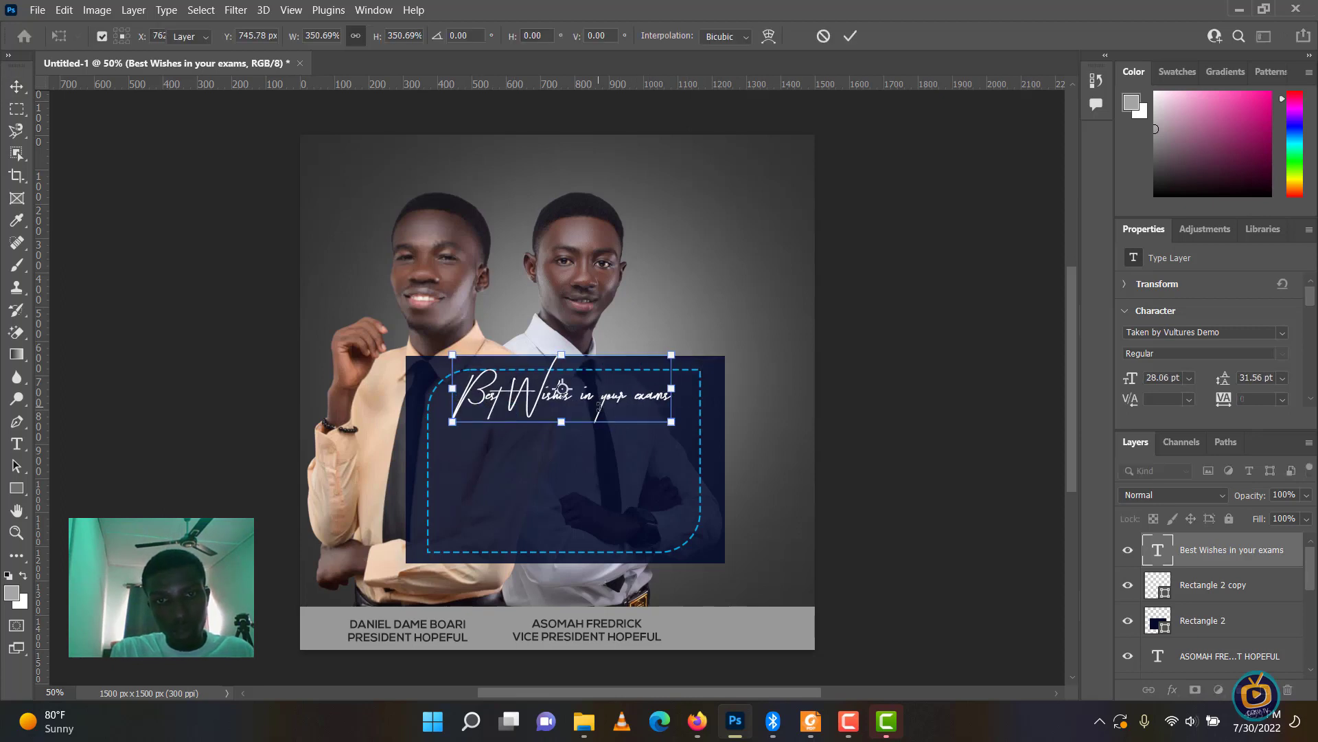
pyautogui.press('Return')
pyautogui.hotkey('shift', 'Down')
pyautogui.hotkey('shift', 'Down')
pyautogui.hotkey('shift', 'Down')
pyautogui.hotkey('shift', 'Down')
pyautogui.hotkey('shift', 'Down')
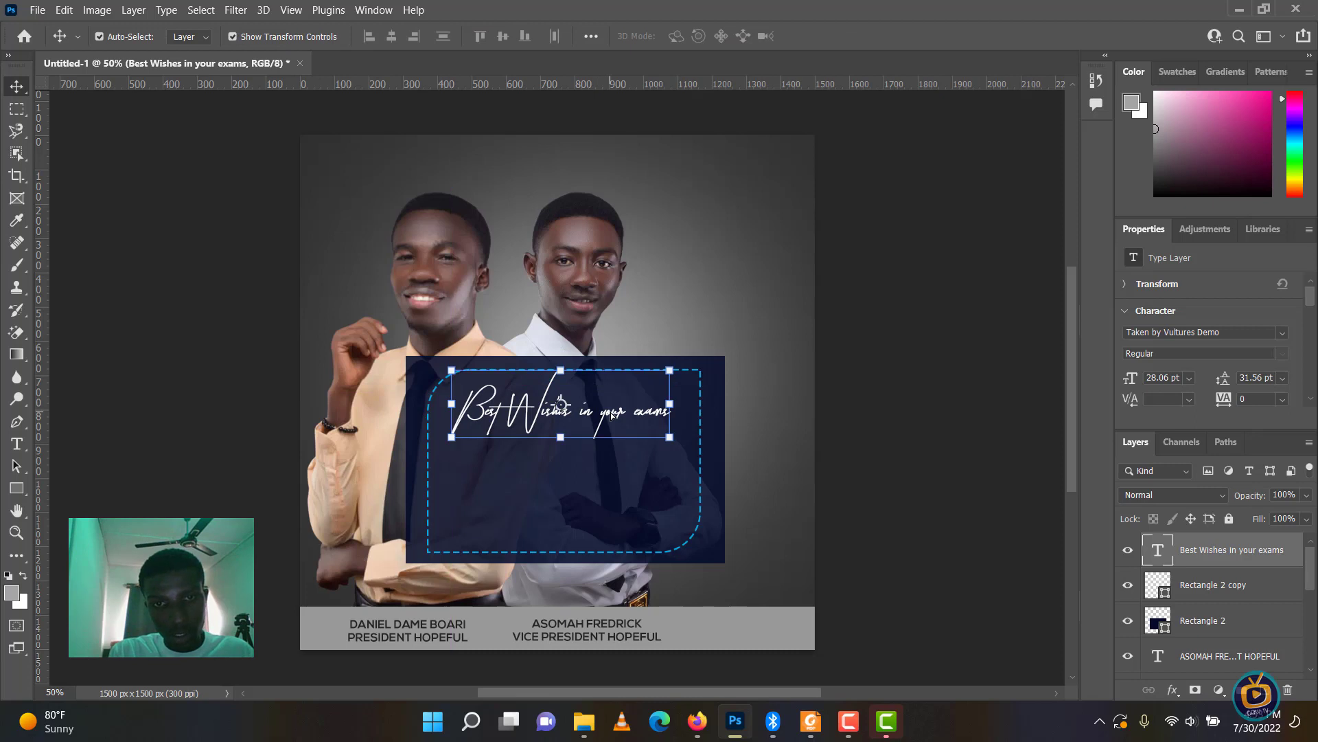
# - Capitalise the greeting to read 'Best Wishes In Your Exams' and reselect its layer
pyautogui.doubleClick(610, 416)
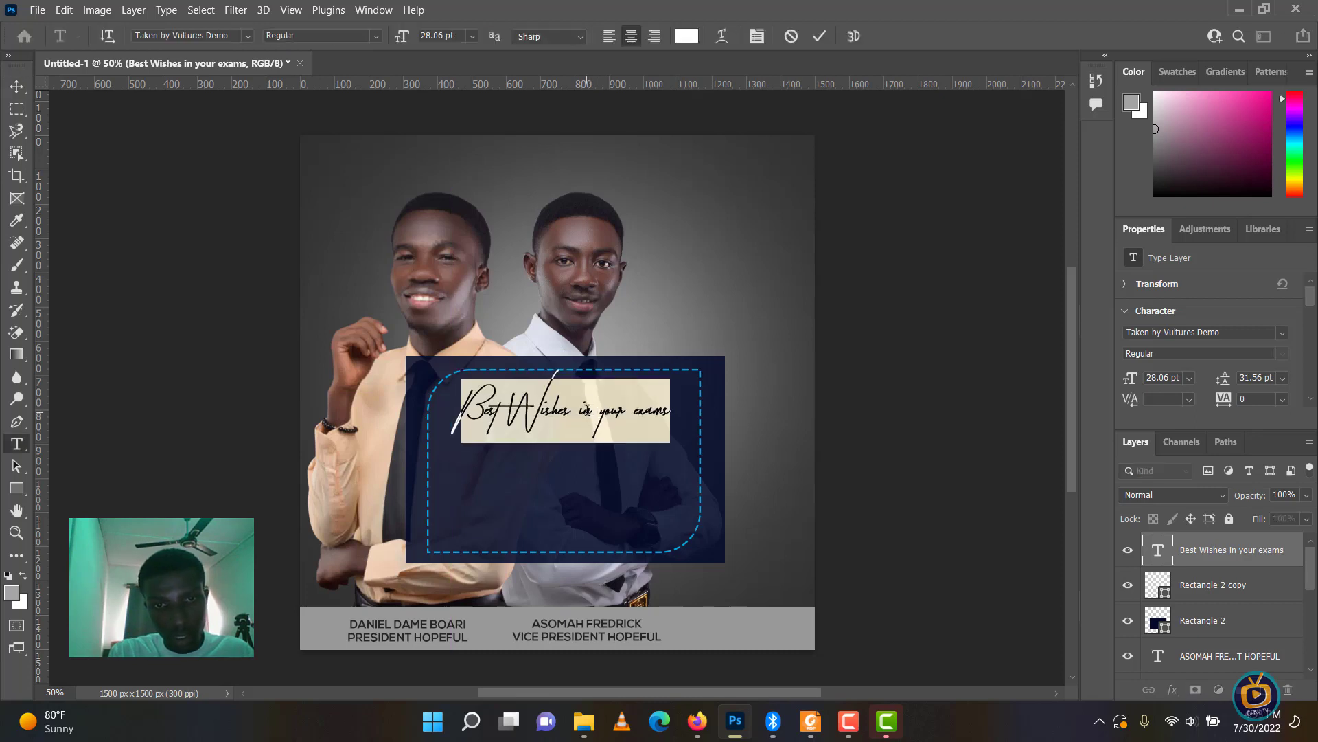
pyautogui.click(583, 411)
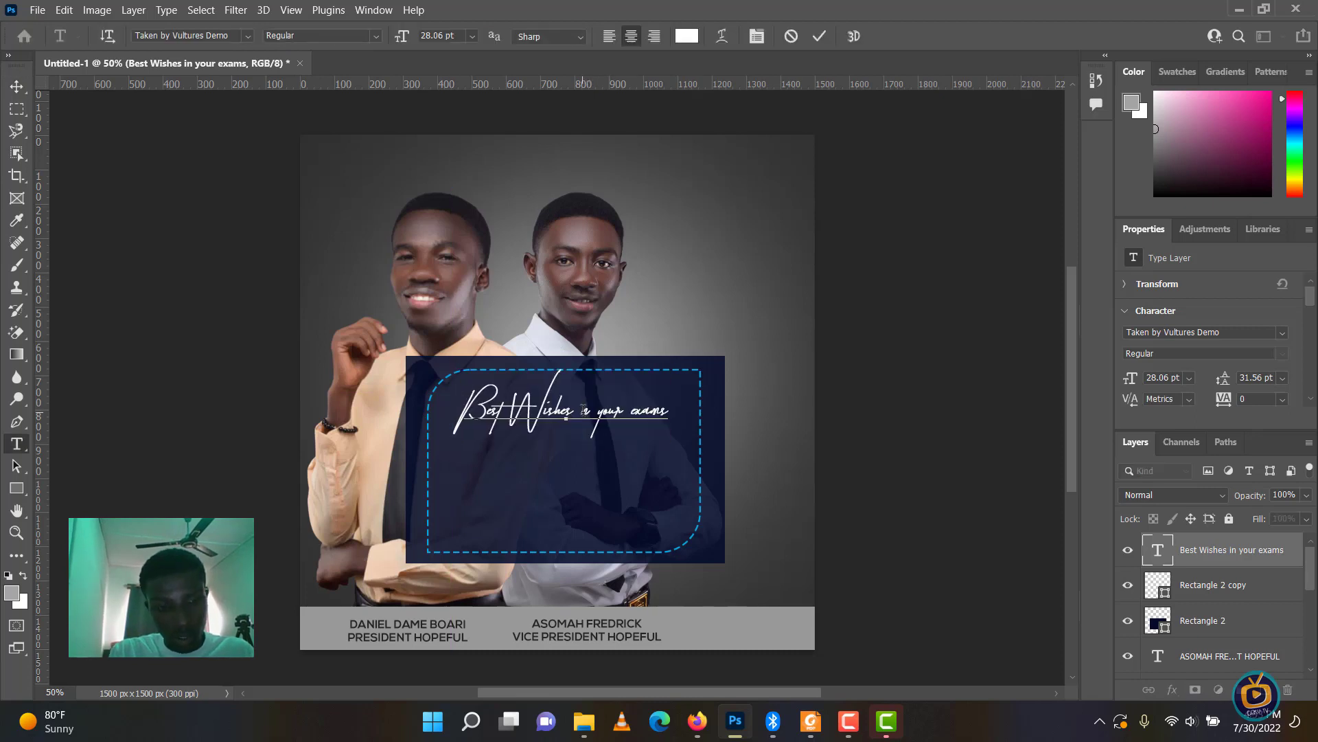
pyautogui.press('BackSpace')
pyautogui.write('I')
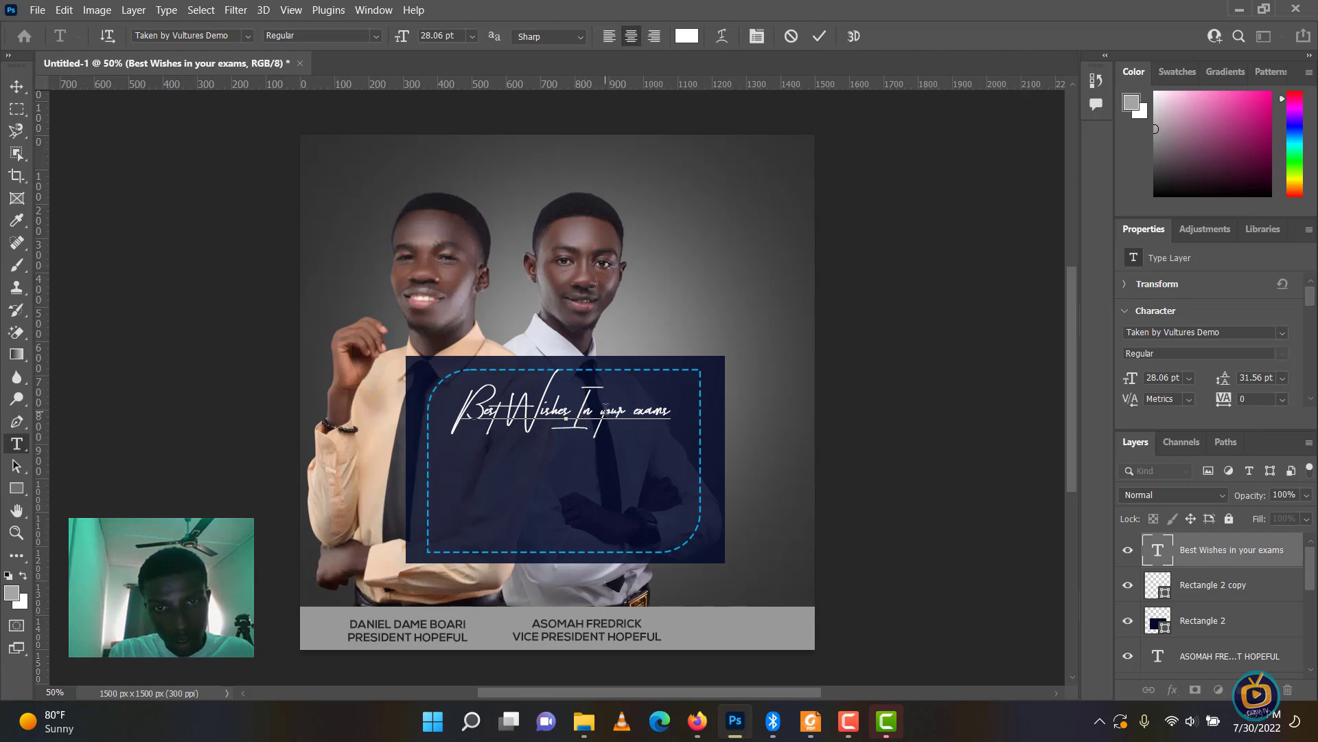
pyautogui.press('BackSpace')
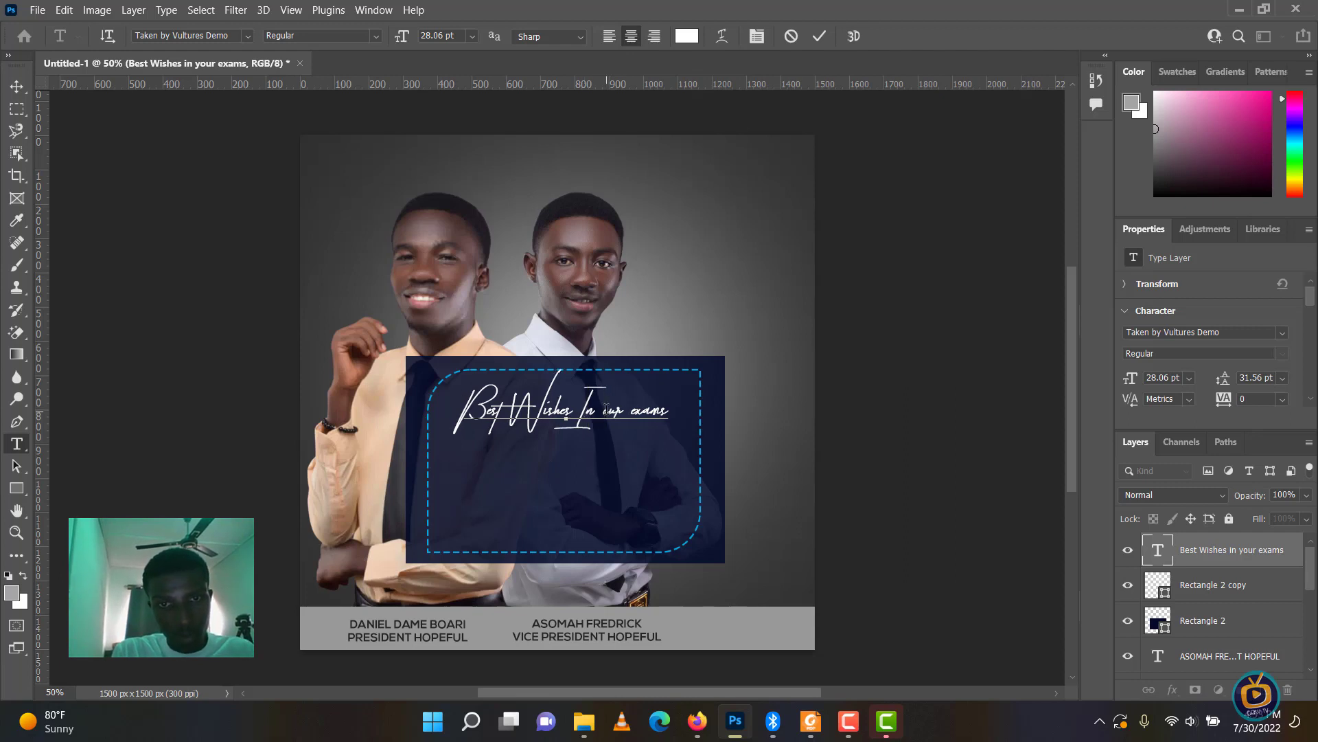
pyautogui.write('Y')
pyautogui.click(650, 411)
pyautogui.press('BackSpace')
pyautogui.write('E')
pyautogui.hotkey('ctrl', 'Return')
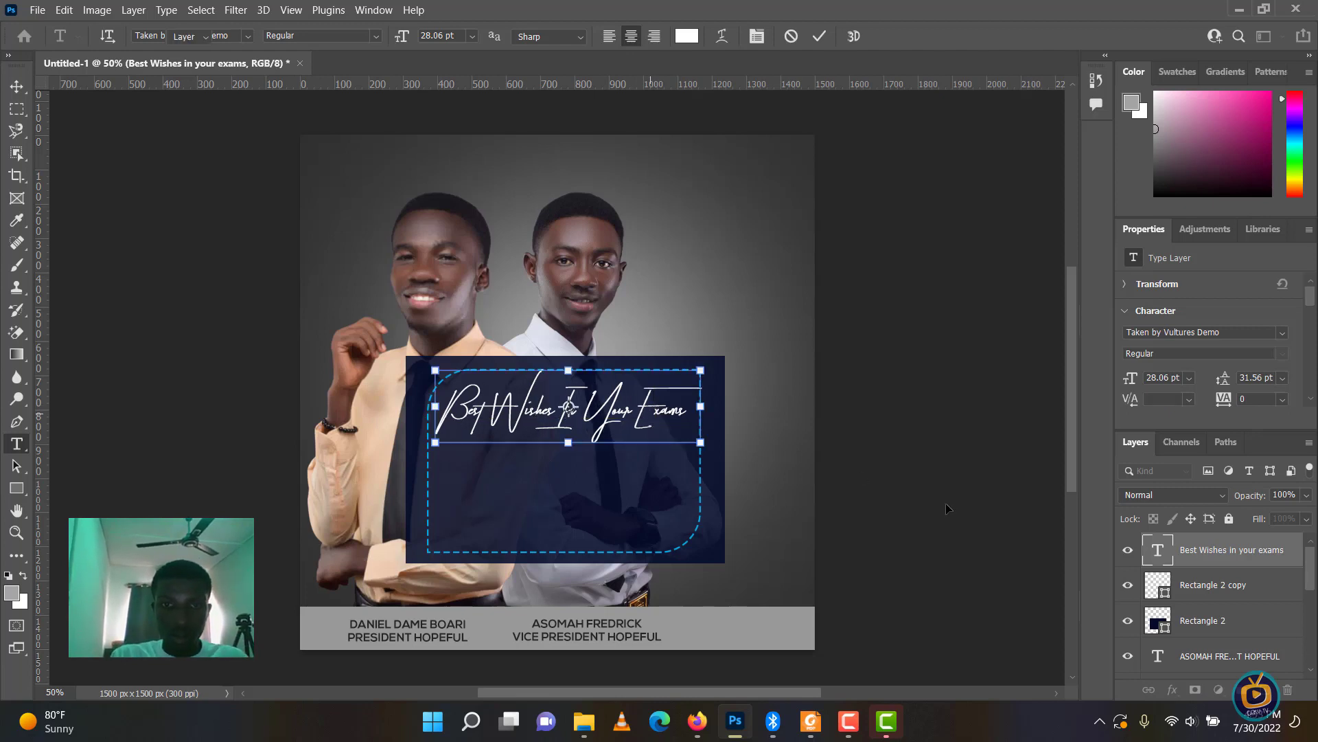
pyautogui.press('v')
pyautogui.click(946, 508)
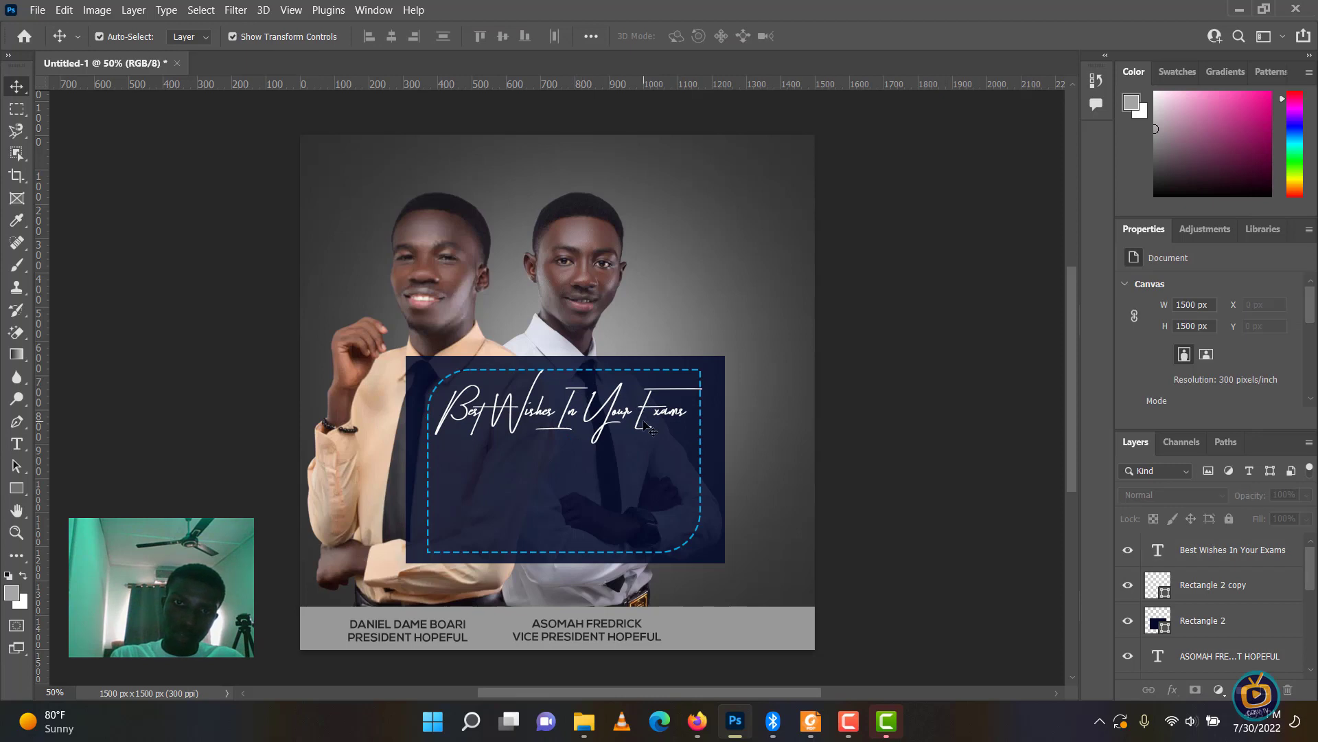
pyautogui.click(613, 413)
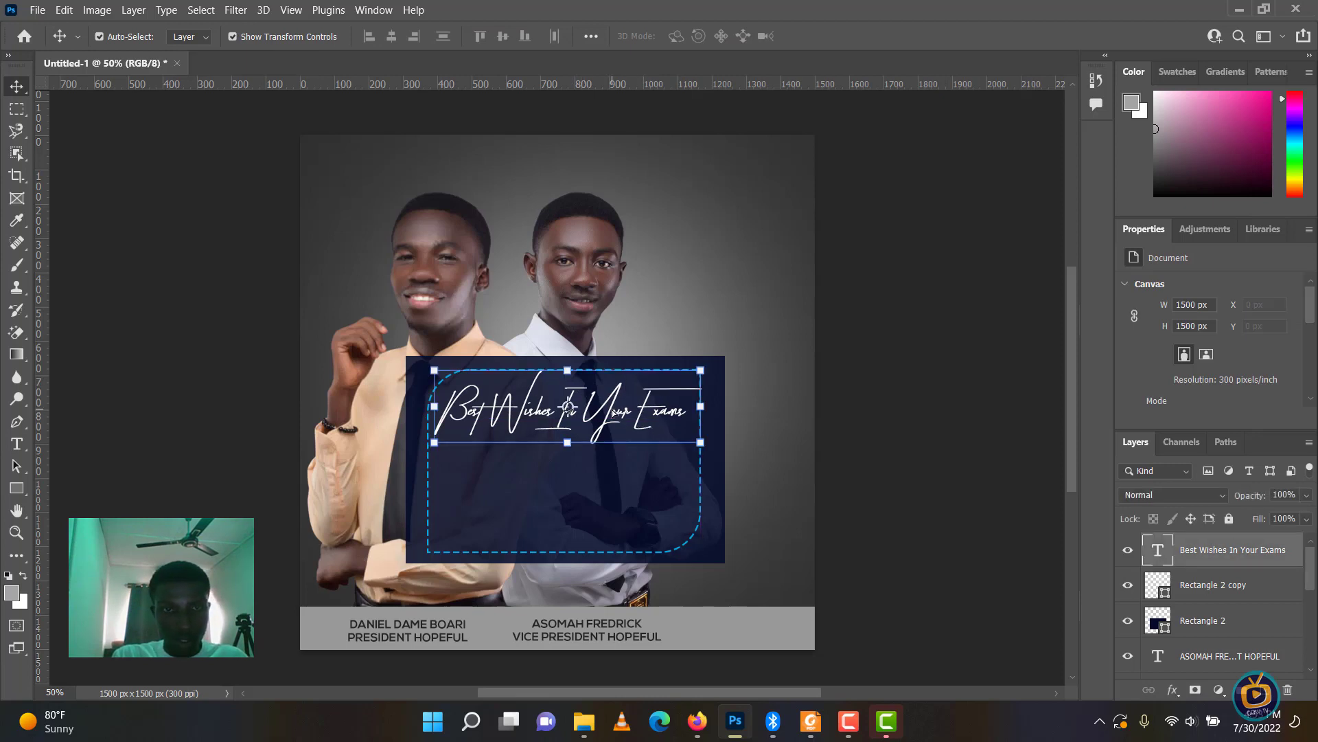
# - Type a two-line good-luck wishes message as a new horizontal text layer beside the navy box, then select all of it
pyautogui.click(17, 443)
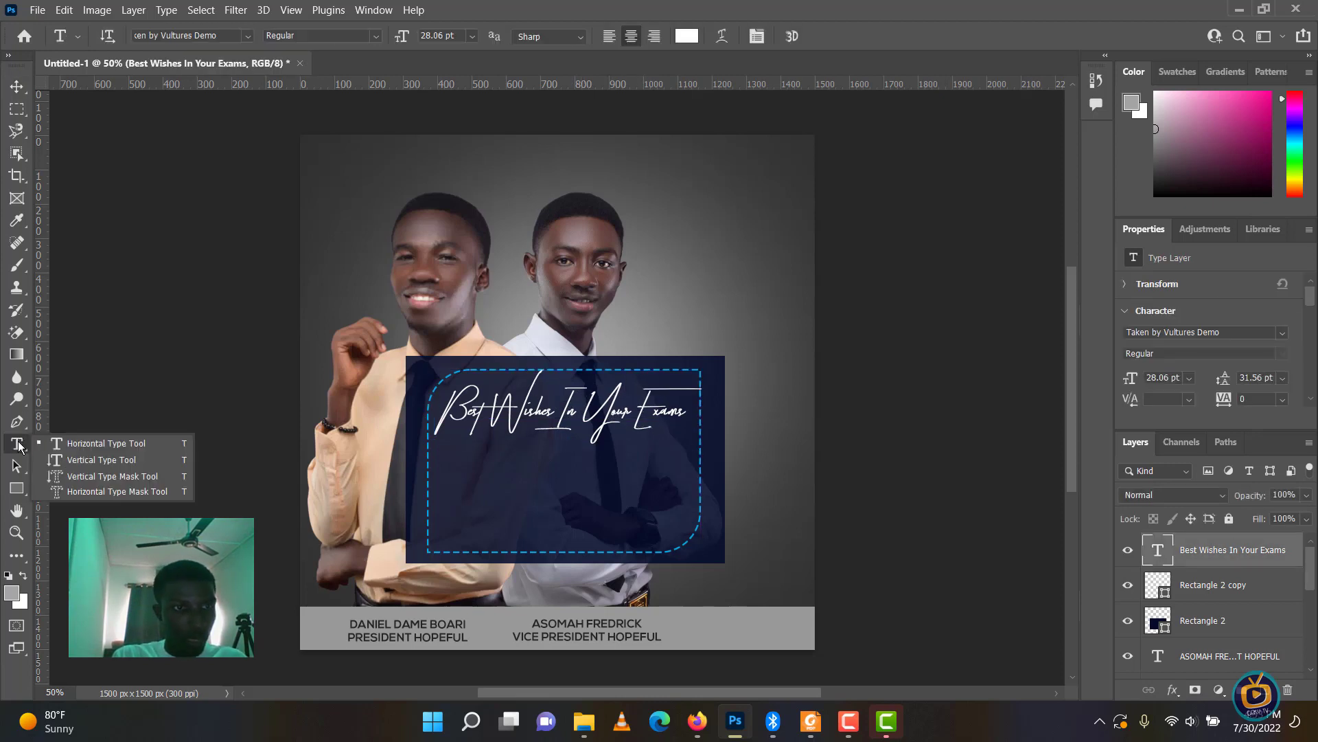
pyautogui.click(61, 445)
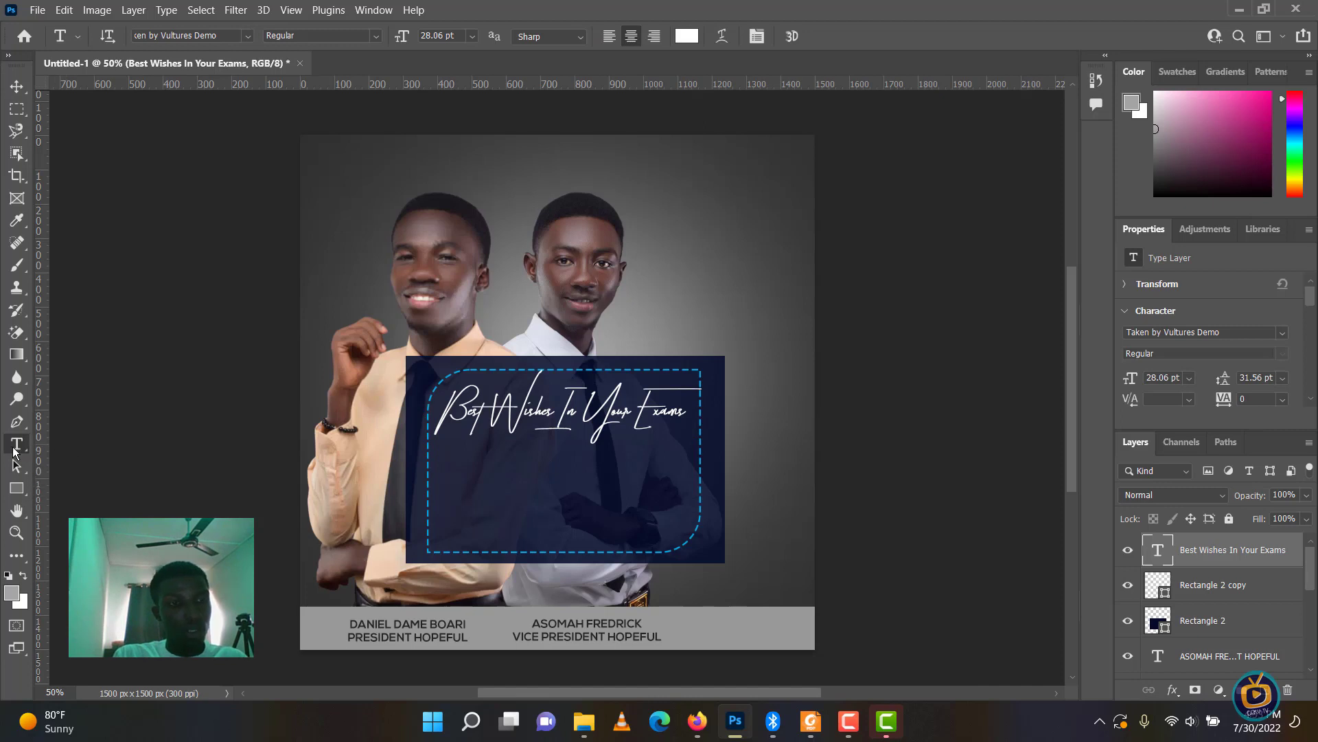
pyautogui.rightClick(15, 450)
pyautogui.click(51, 447)
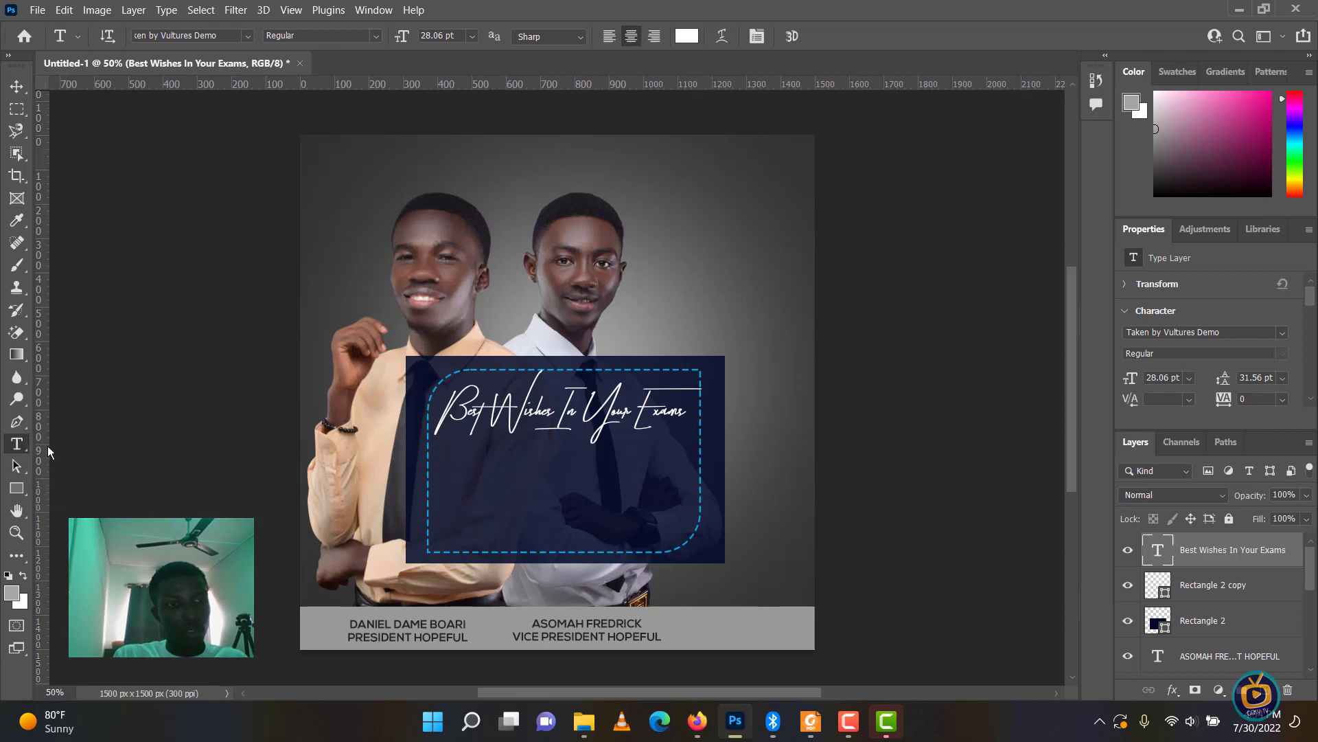
pyautogui.click(451, 457)
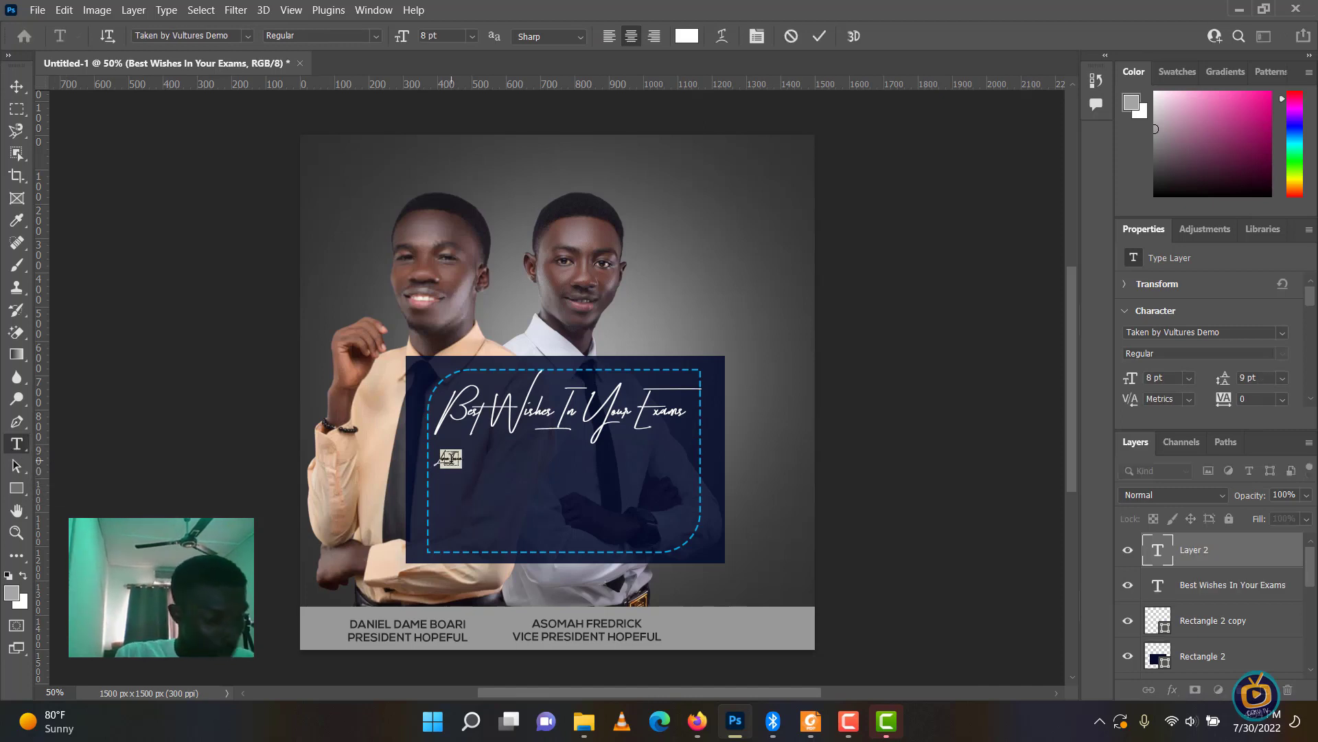
pyautogui.write('My')
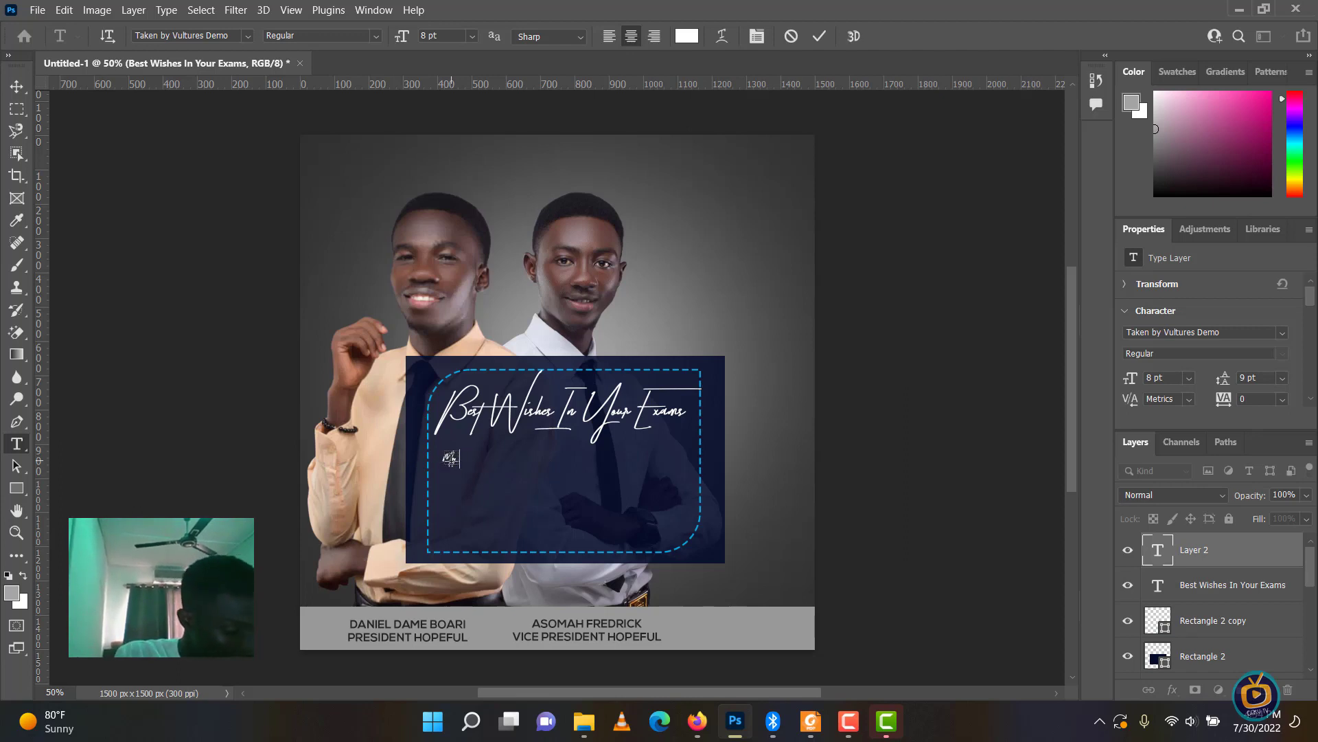
pyautogui.write(' dear')
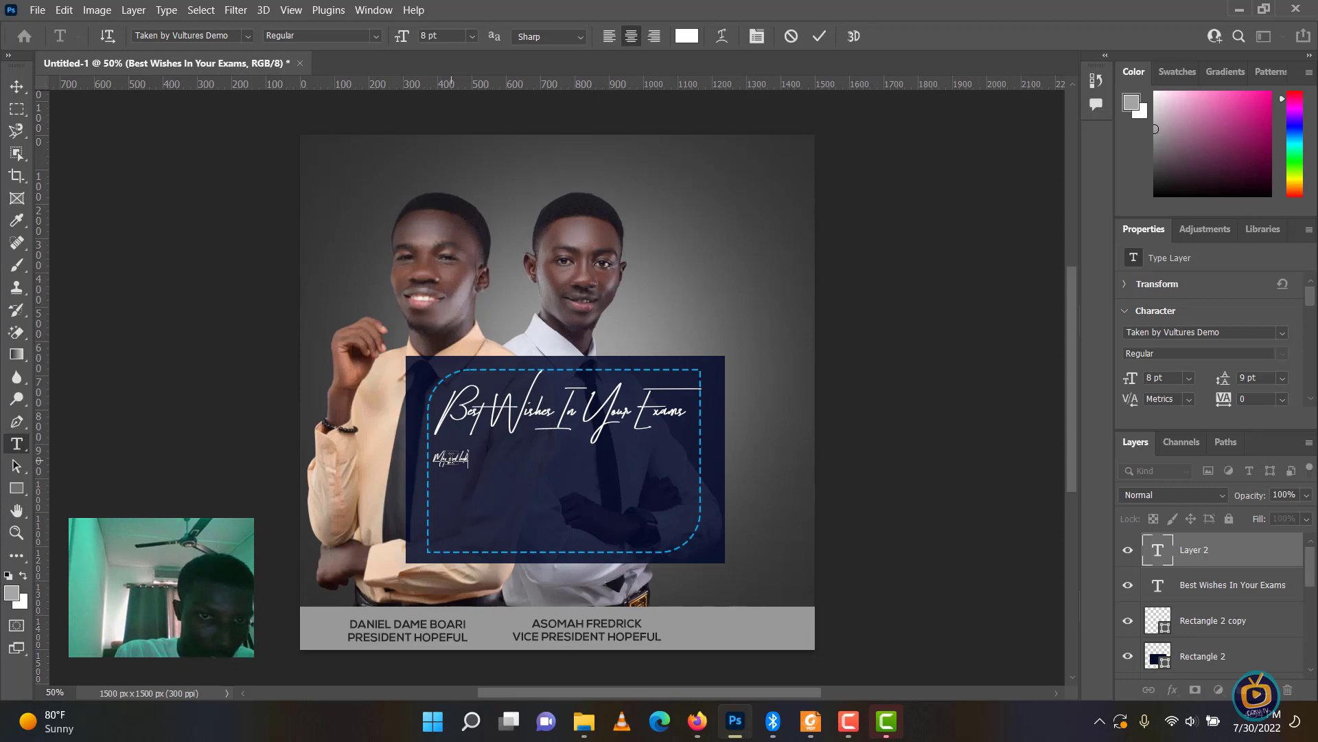
pyautogui.write('e follow')
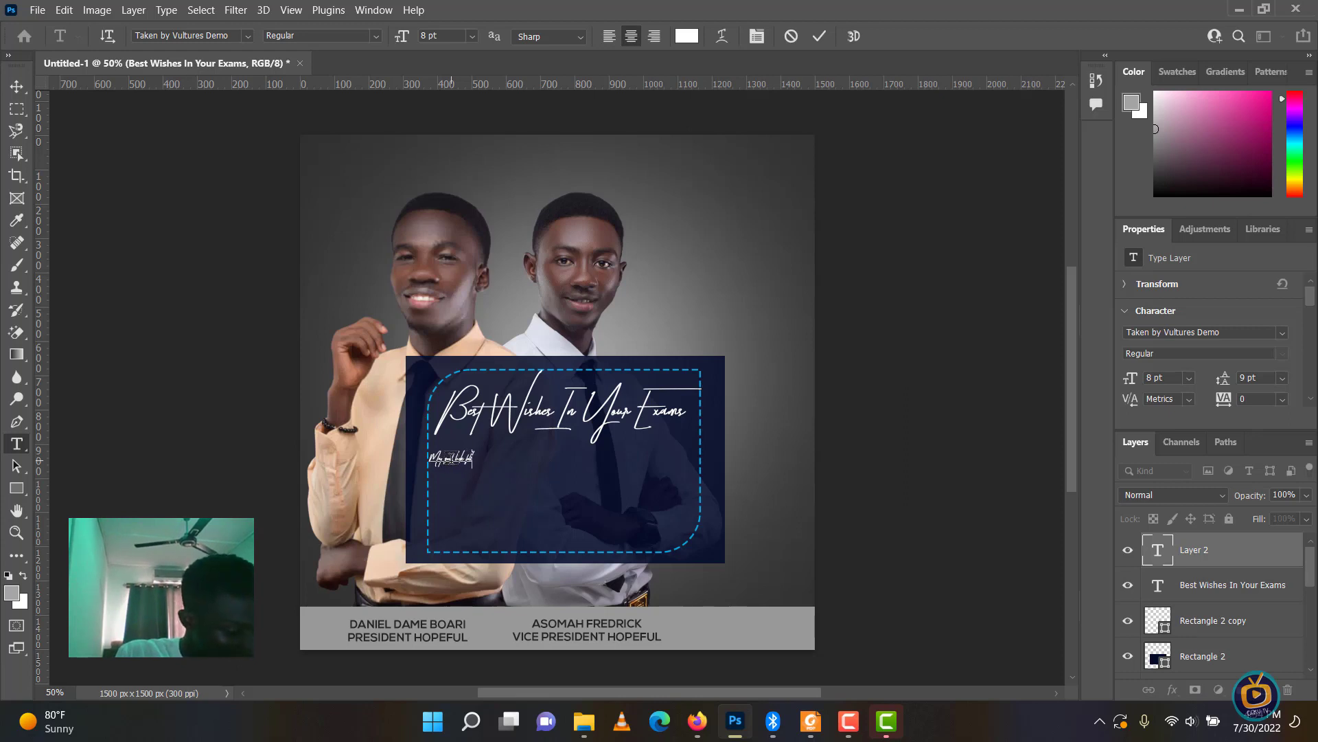
pyautogui.write(' friend')
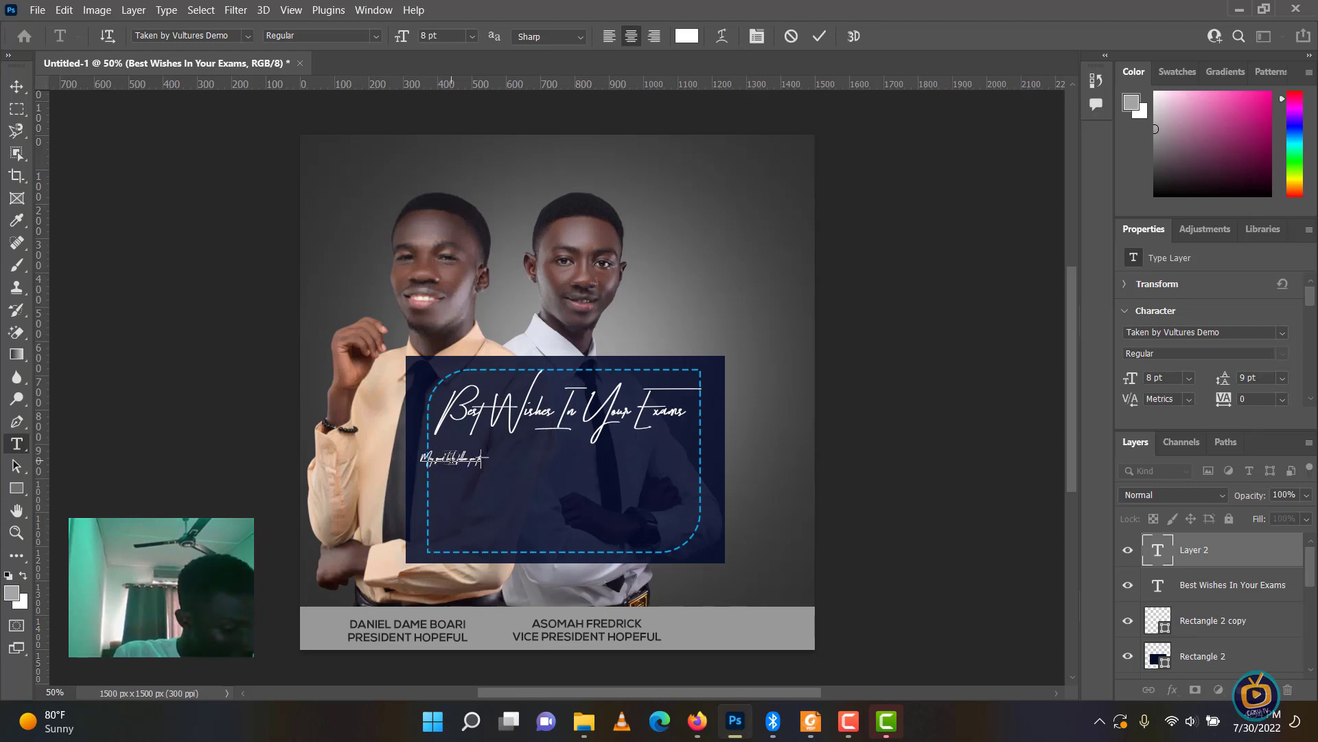
pyautogui.write('out all your ')
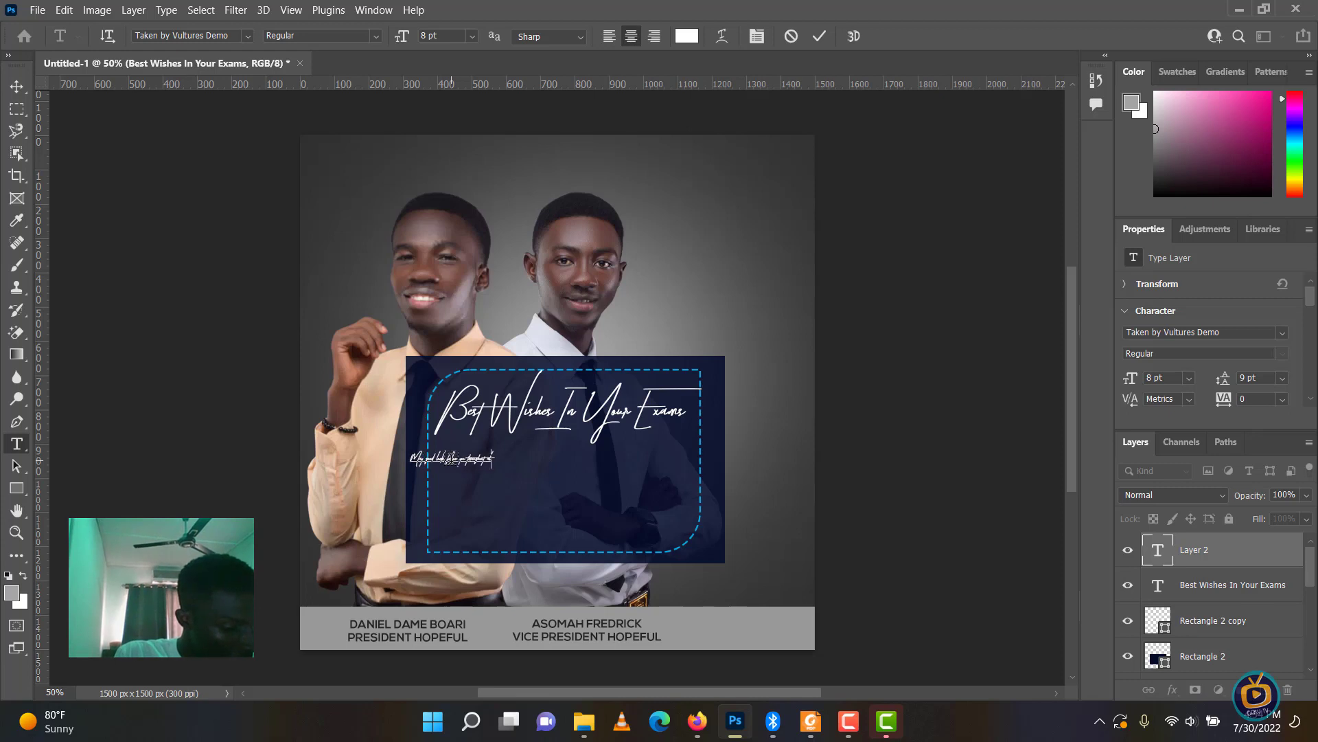
pyautogui.write('exams')
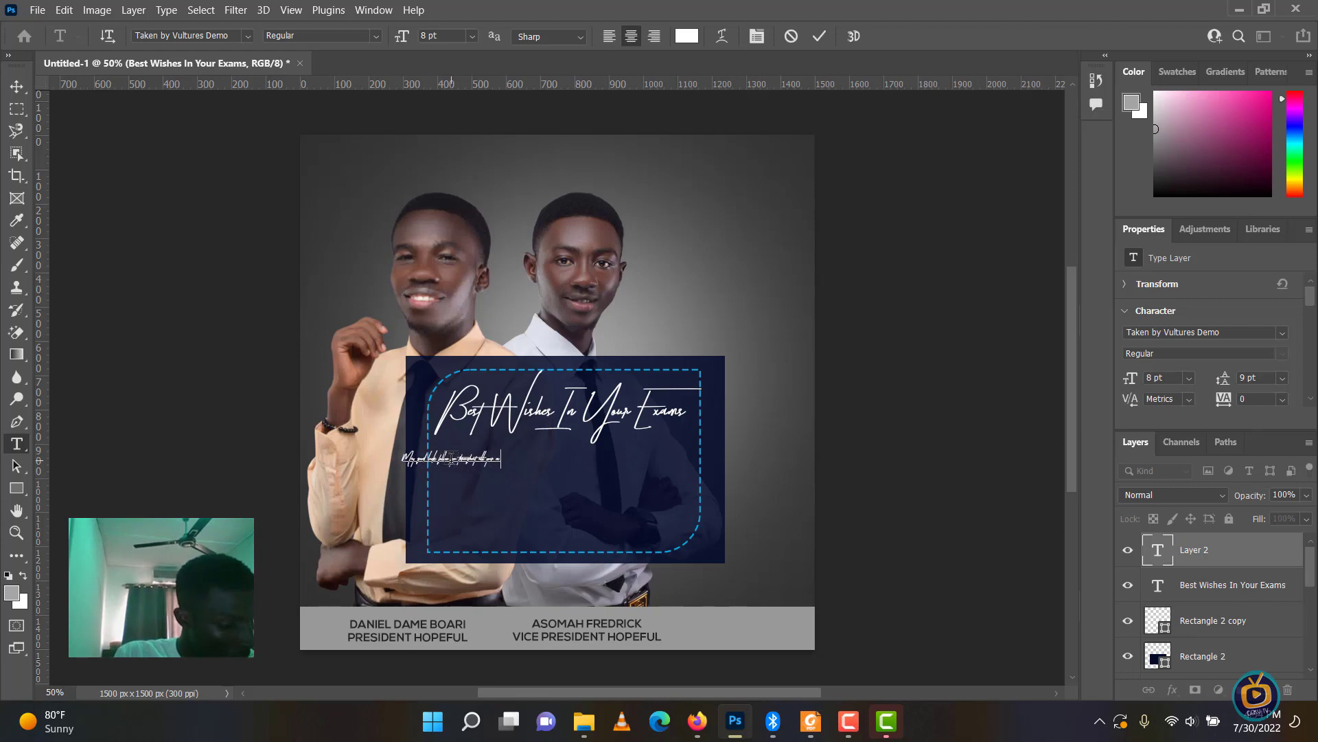
pyautogui.write('ations')
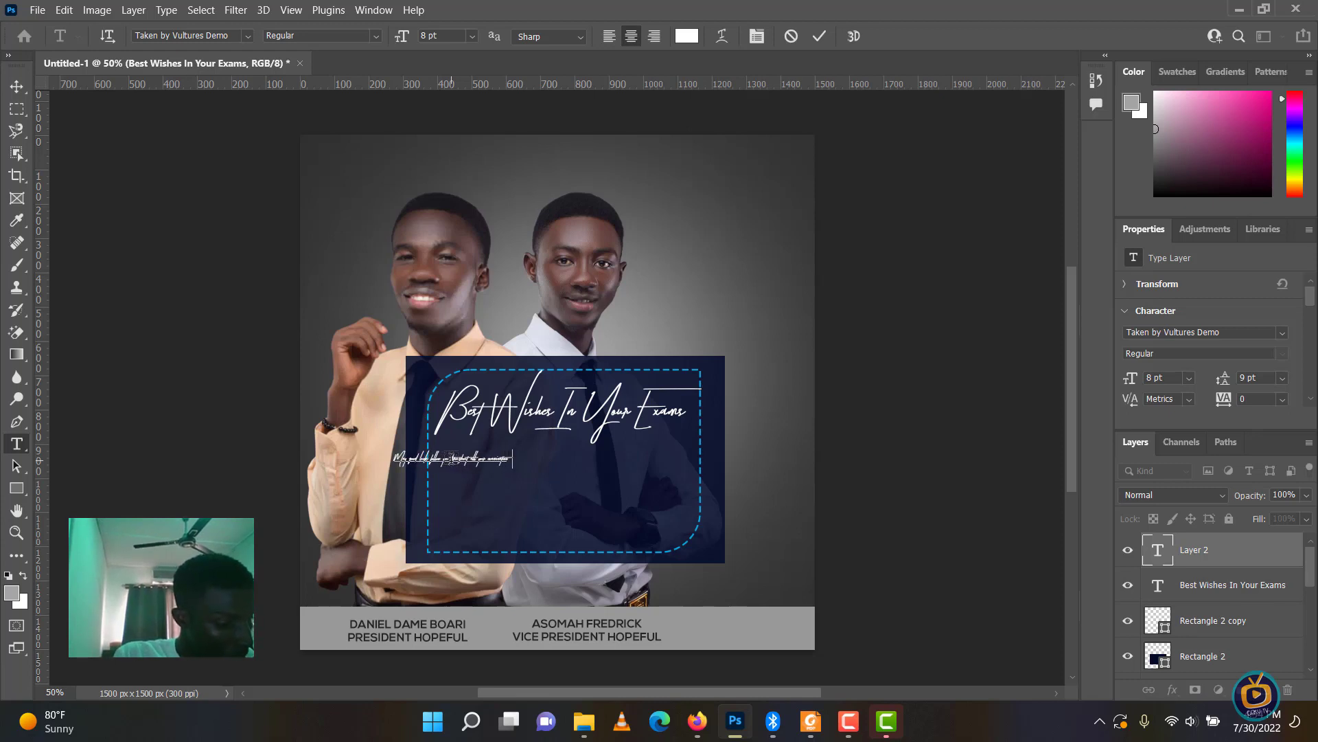
pyautogui.write(' and always')
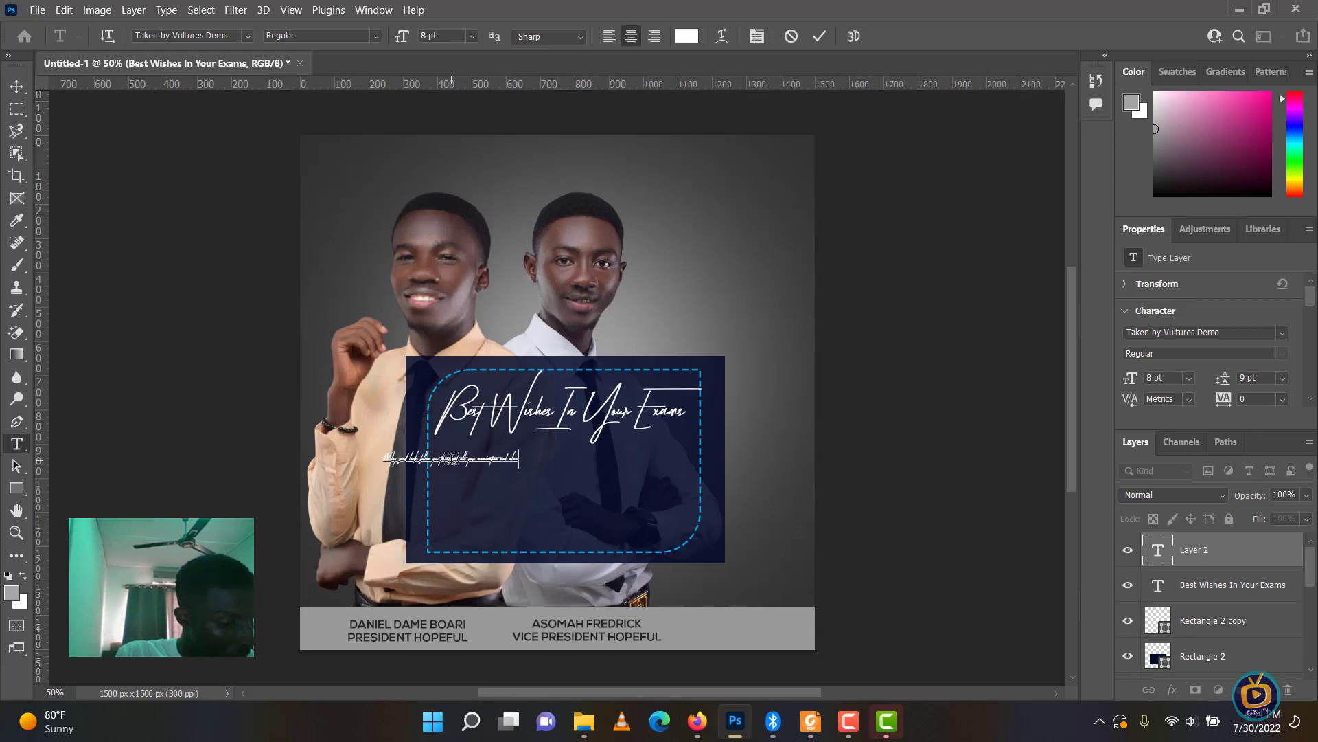
pyautogui.write('.')
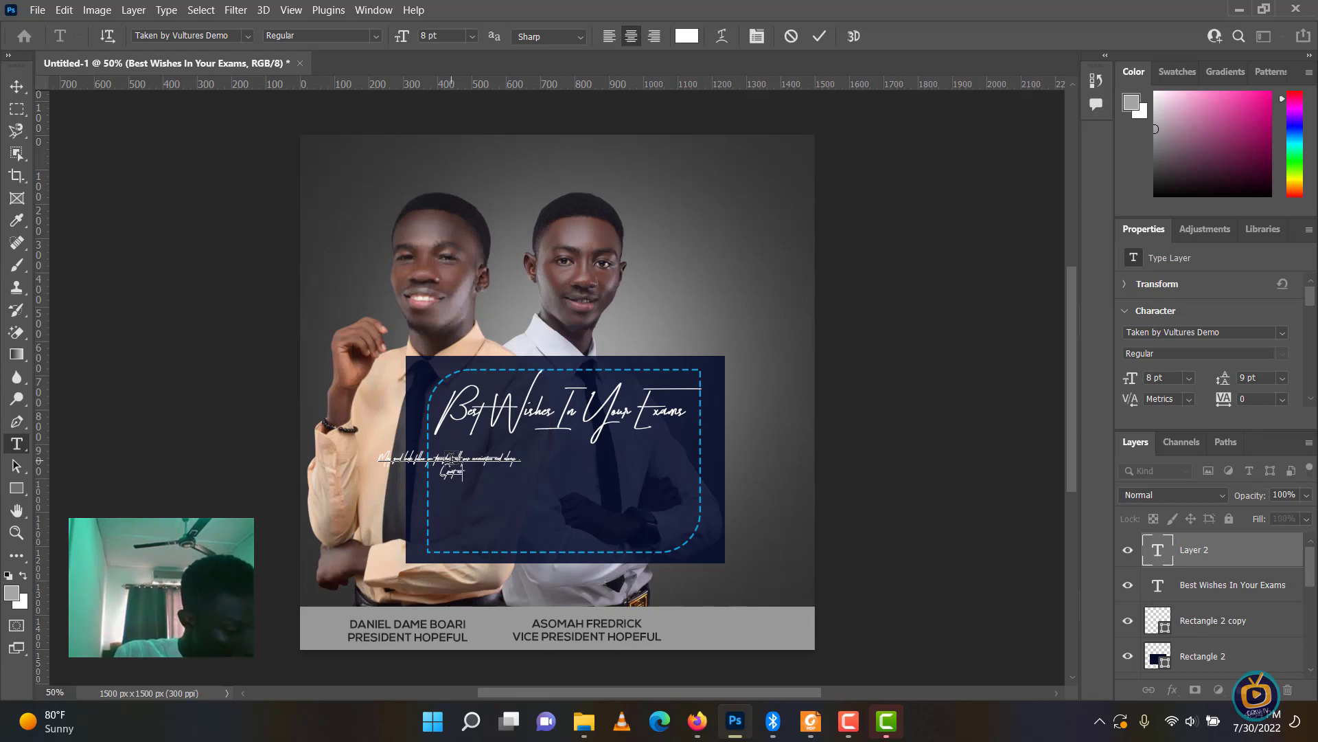
pyautogui.write('  luck')
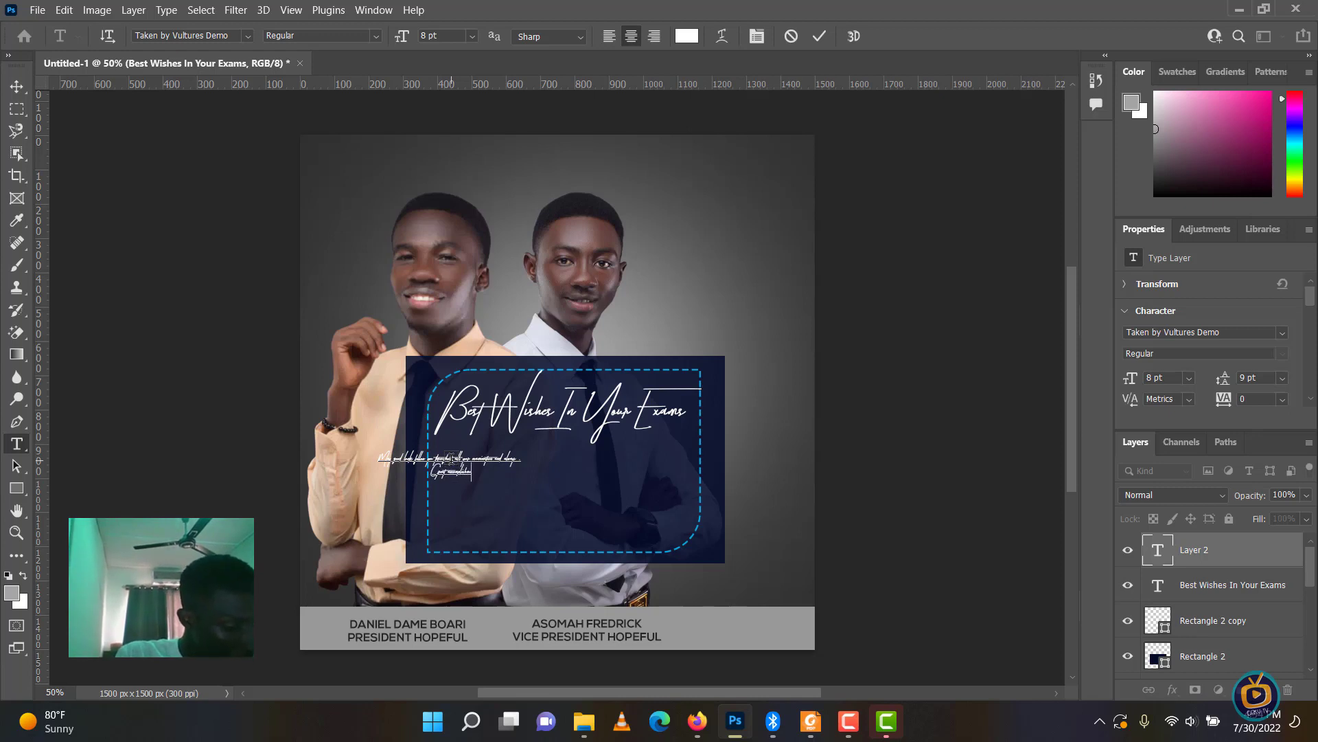
pyautogui.write(' and')
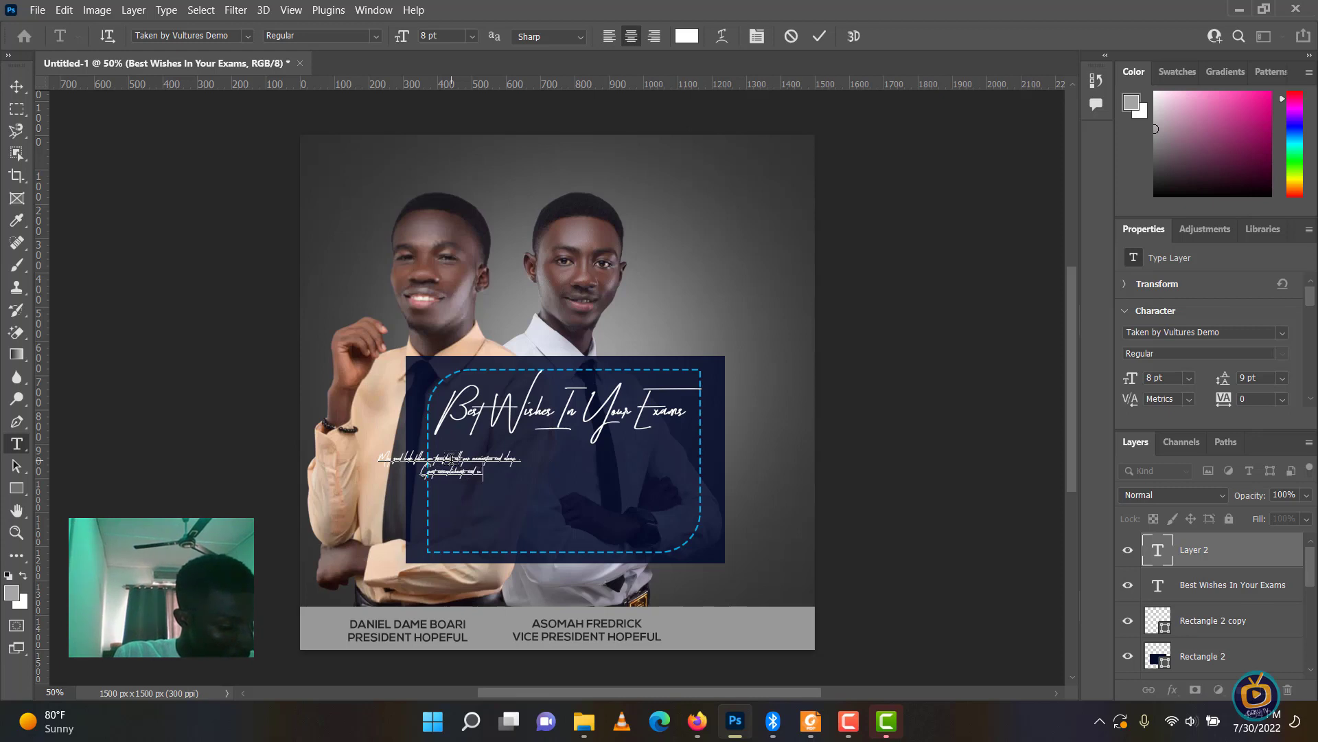
pyautogui.write(' are made b')
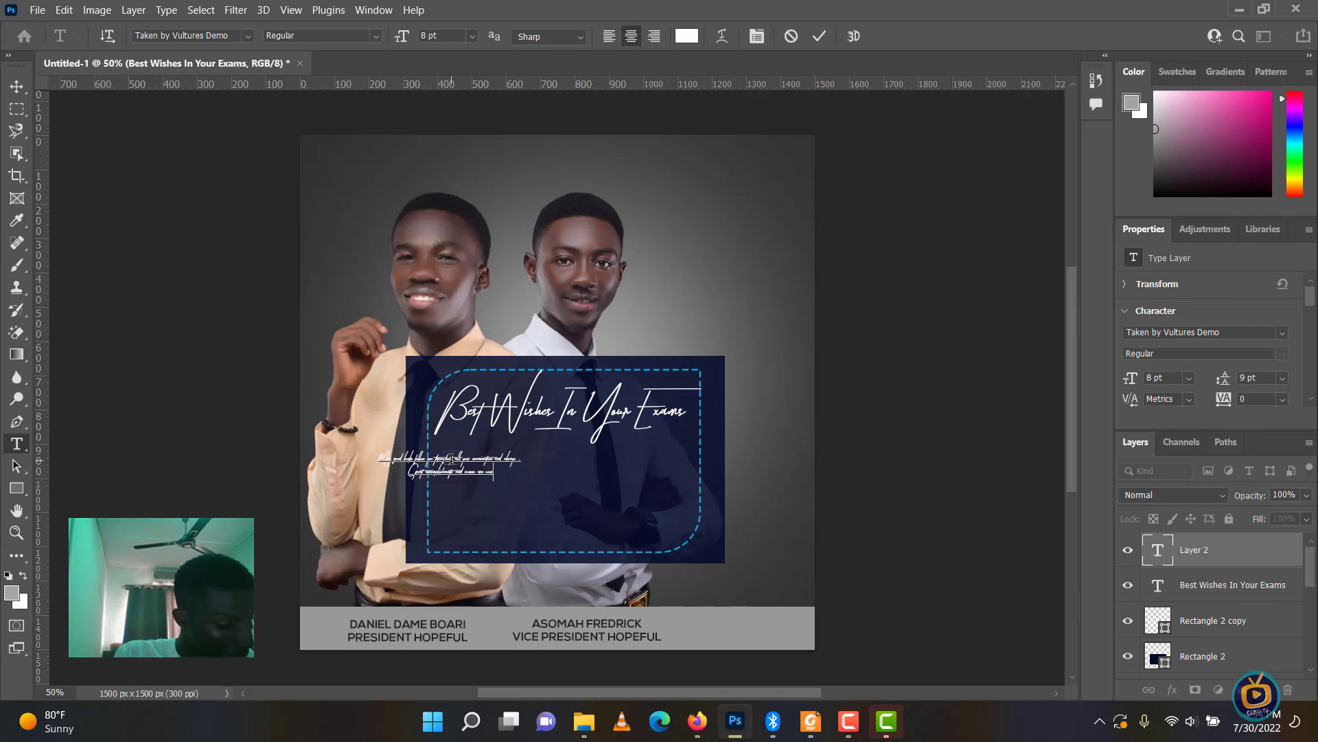
pyautogui.write('y us')
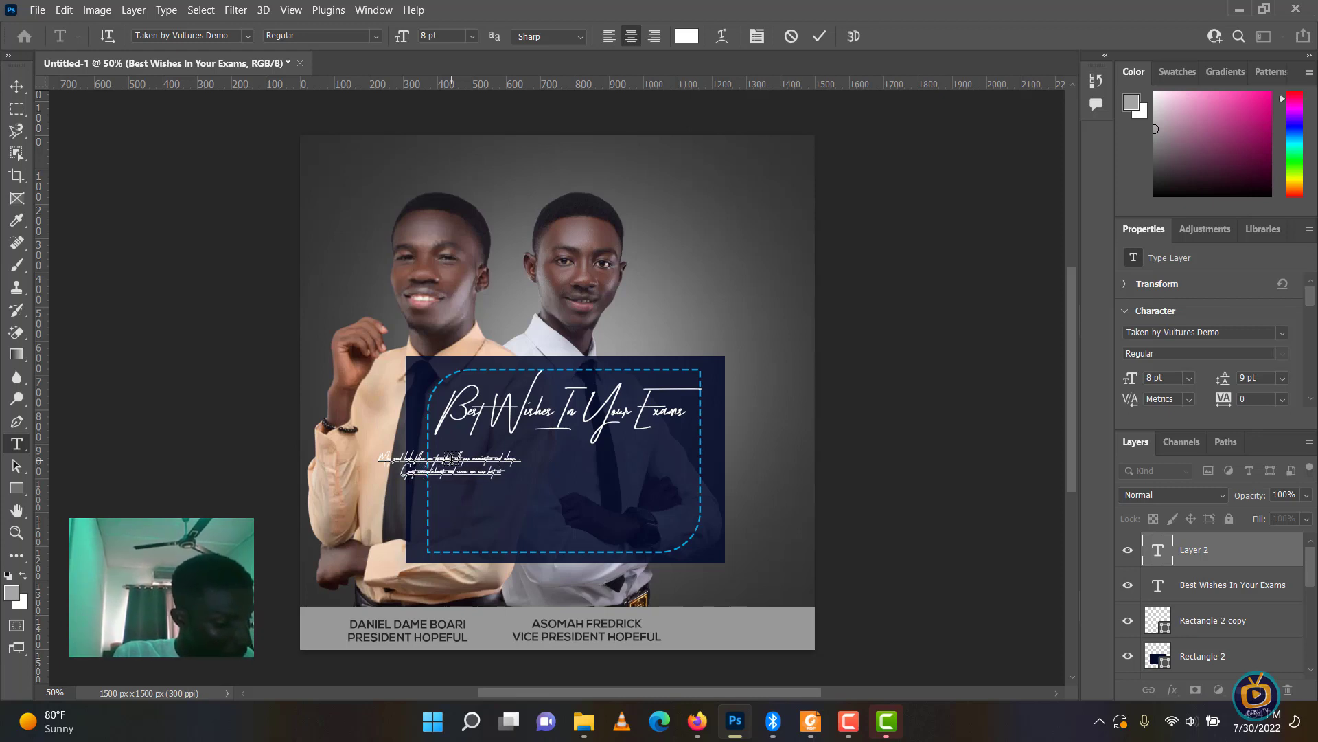
pyautogui.write(' with ha')
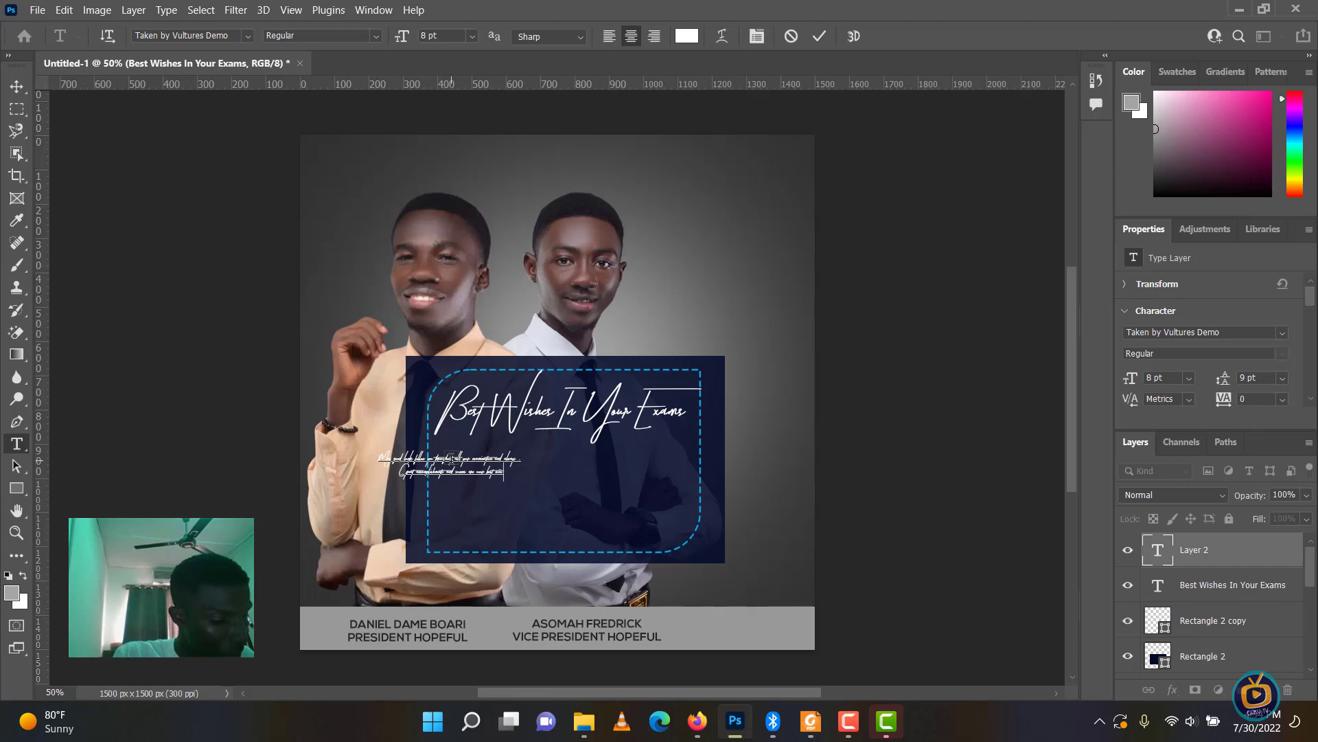
pyautogui.write('r you today and')
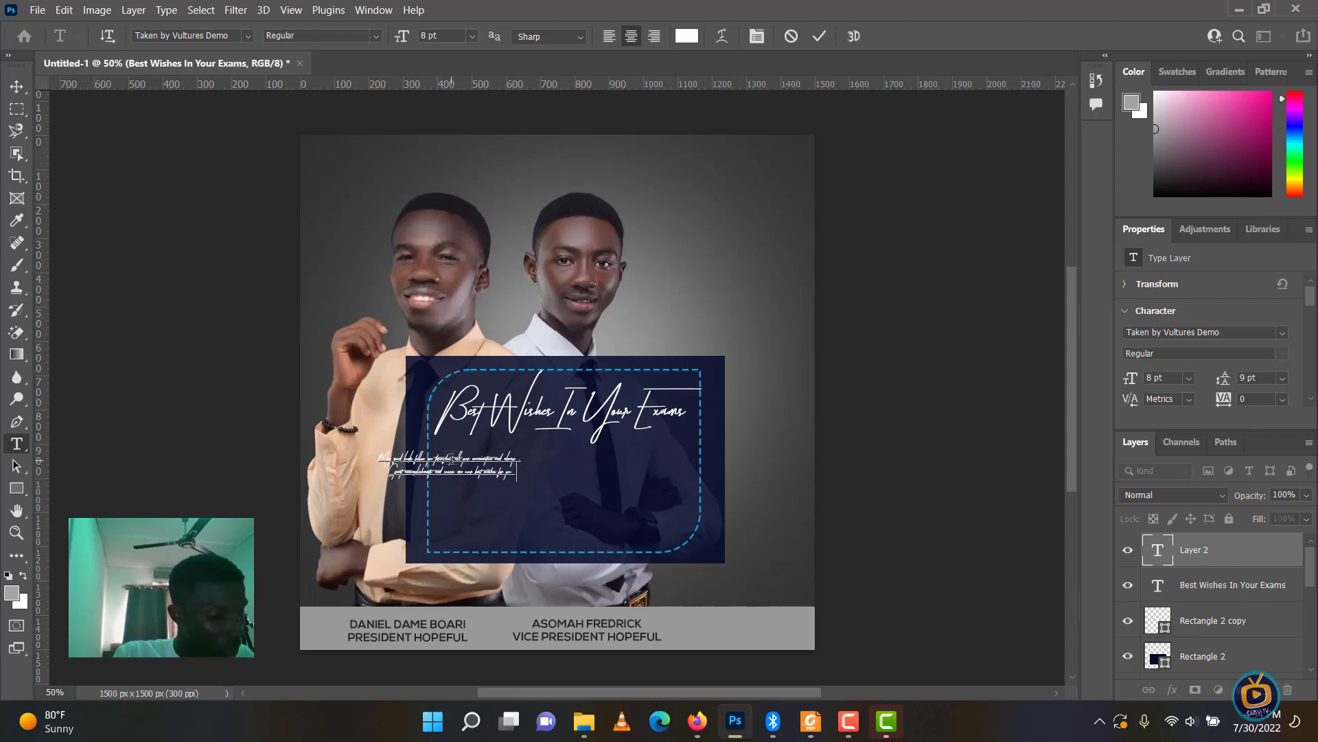
pyautogui.write(' hope')
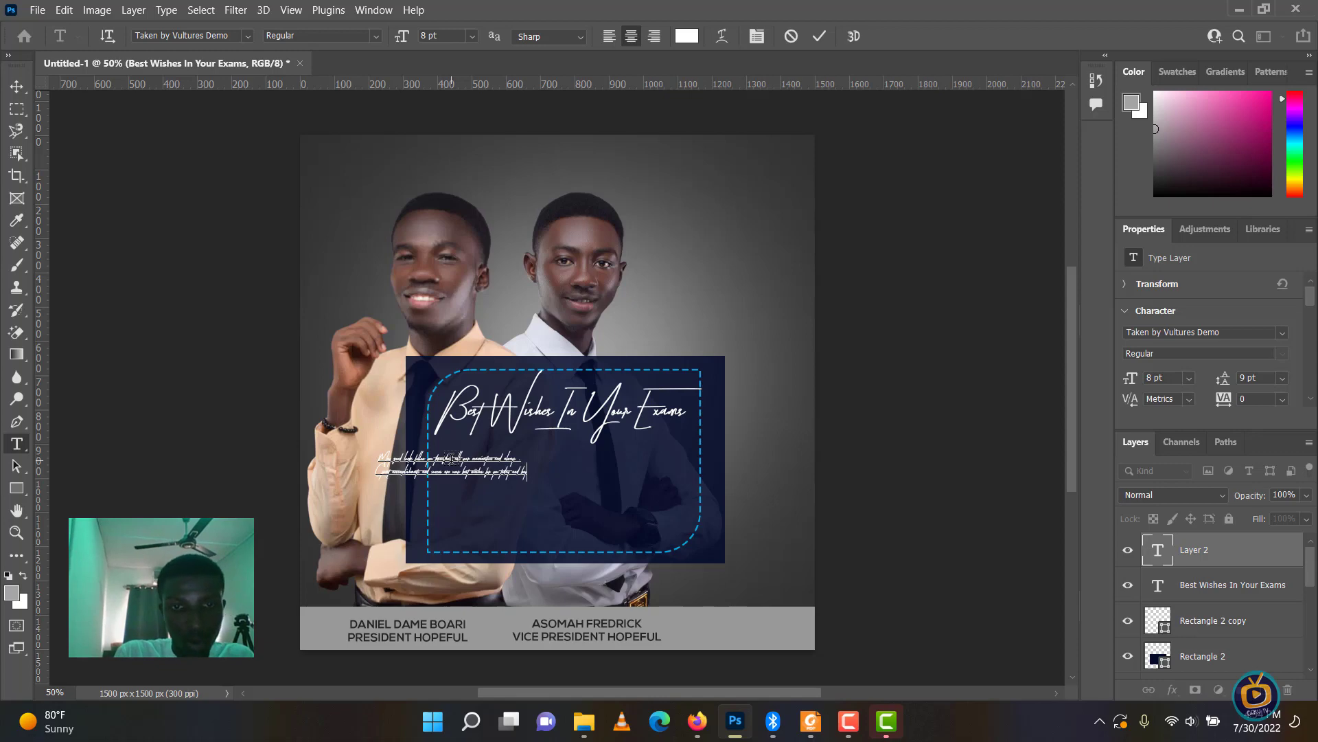
pyautogui.write('.')
pyautogui.hotkey('ctrl', 'a')
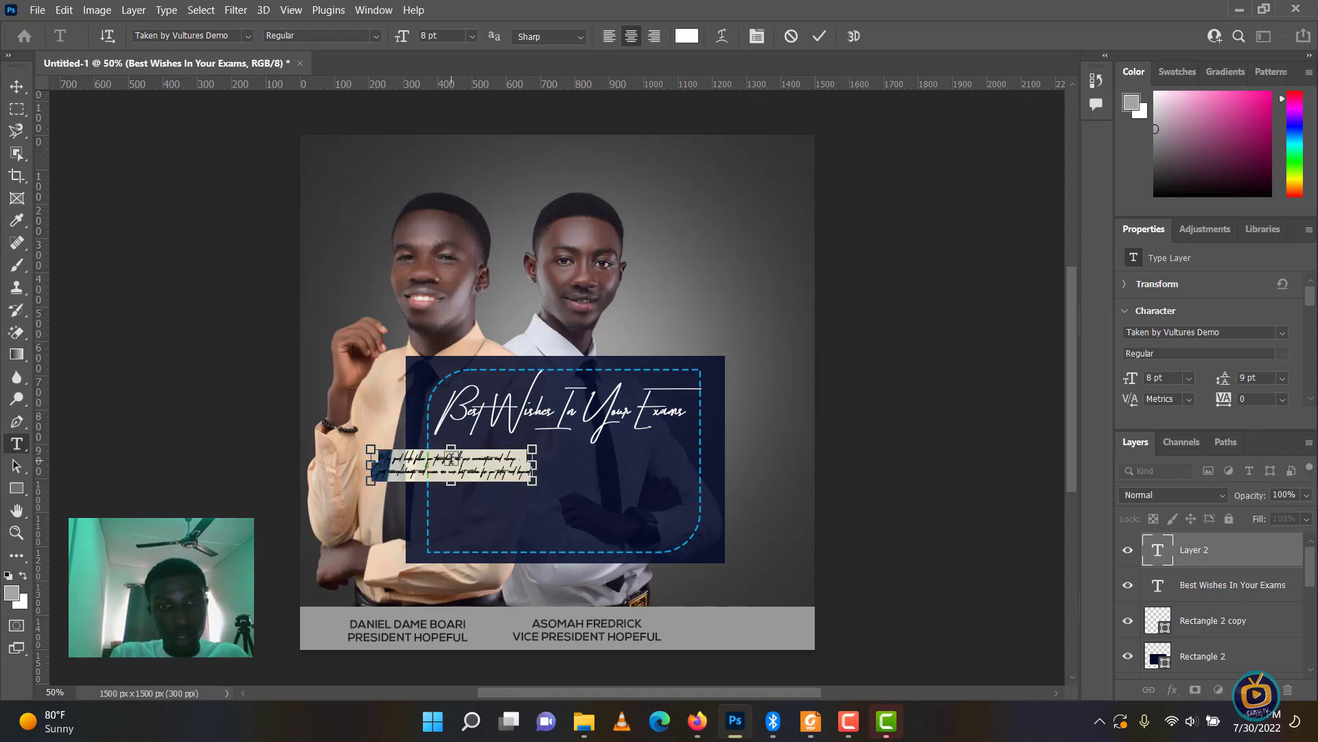
# - Set the message in Nexa Demo Light, reflow it into five centred lines, and move it inside the navy box
pyautogui.click(1282, 335)
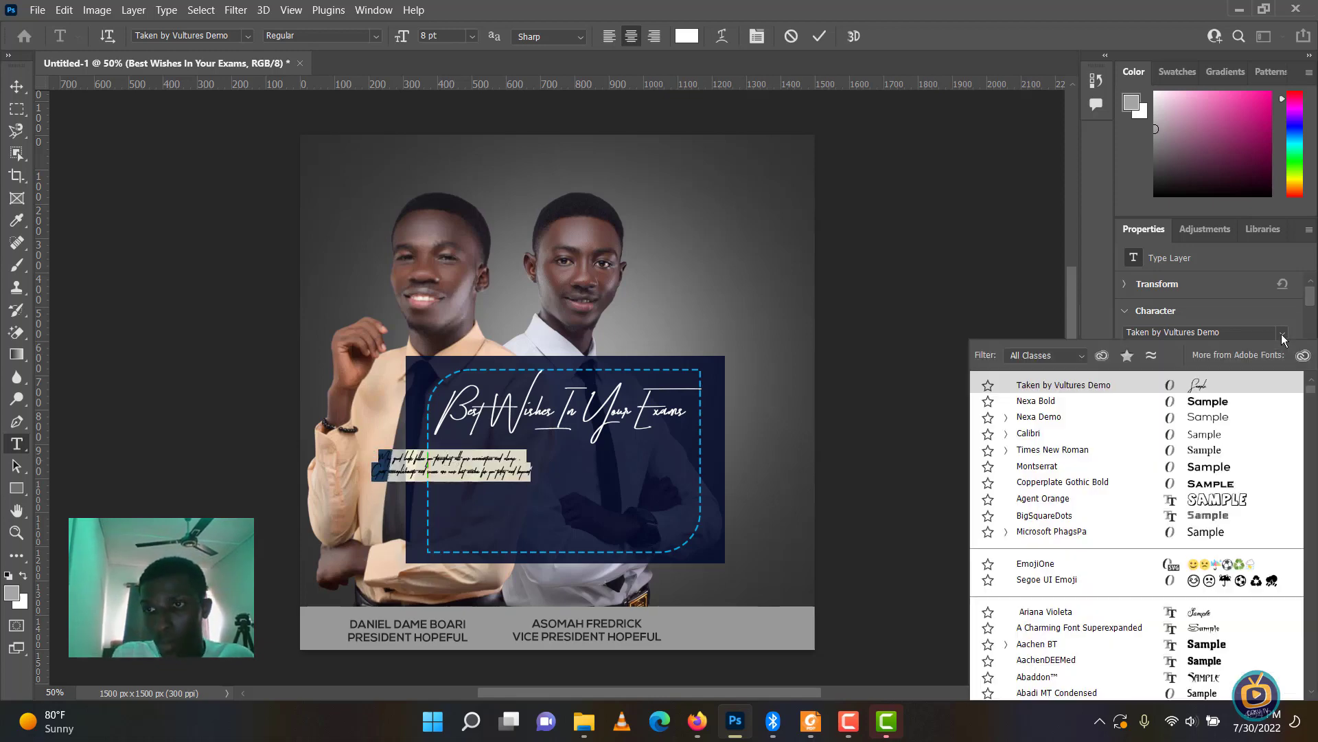
pyautogui.click(1046, 417)
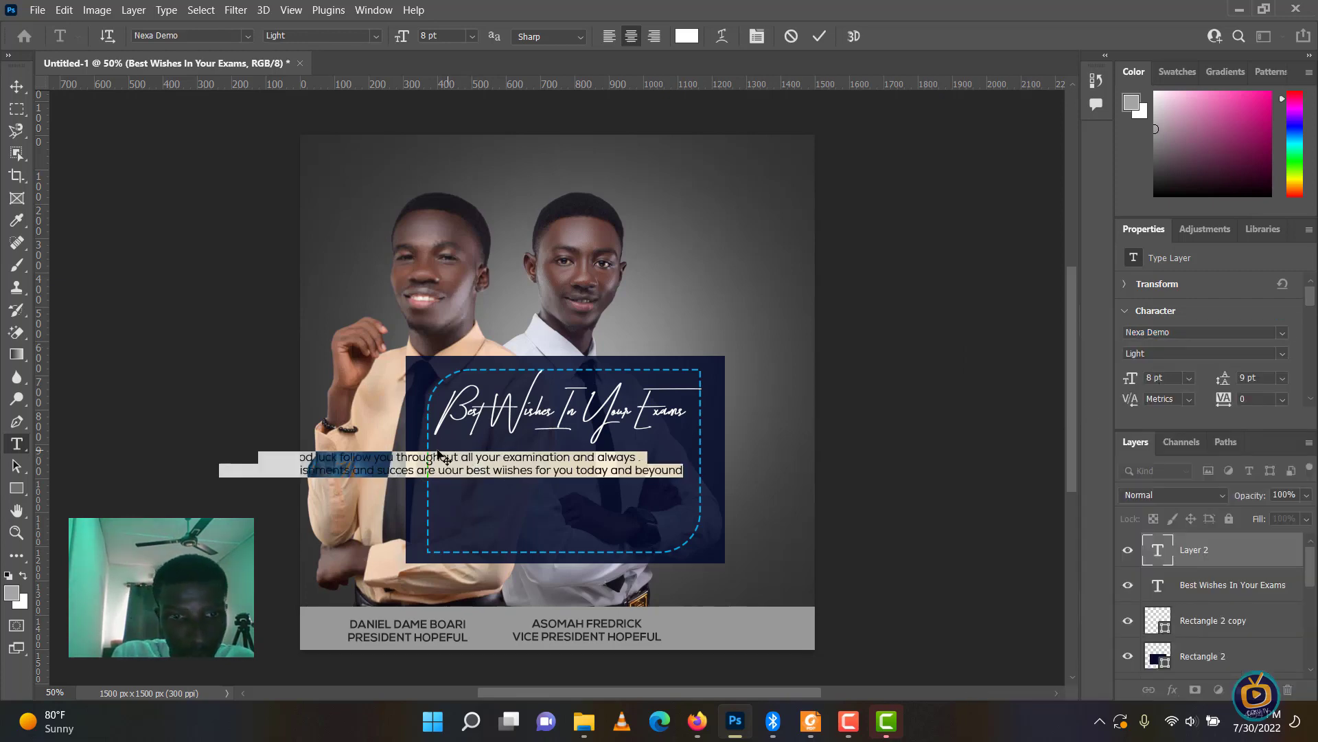
pyautogui.click(459, 456)
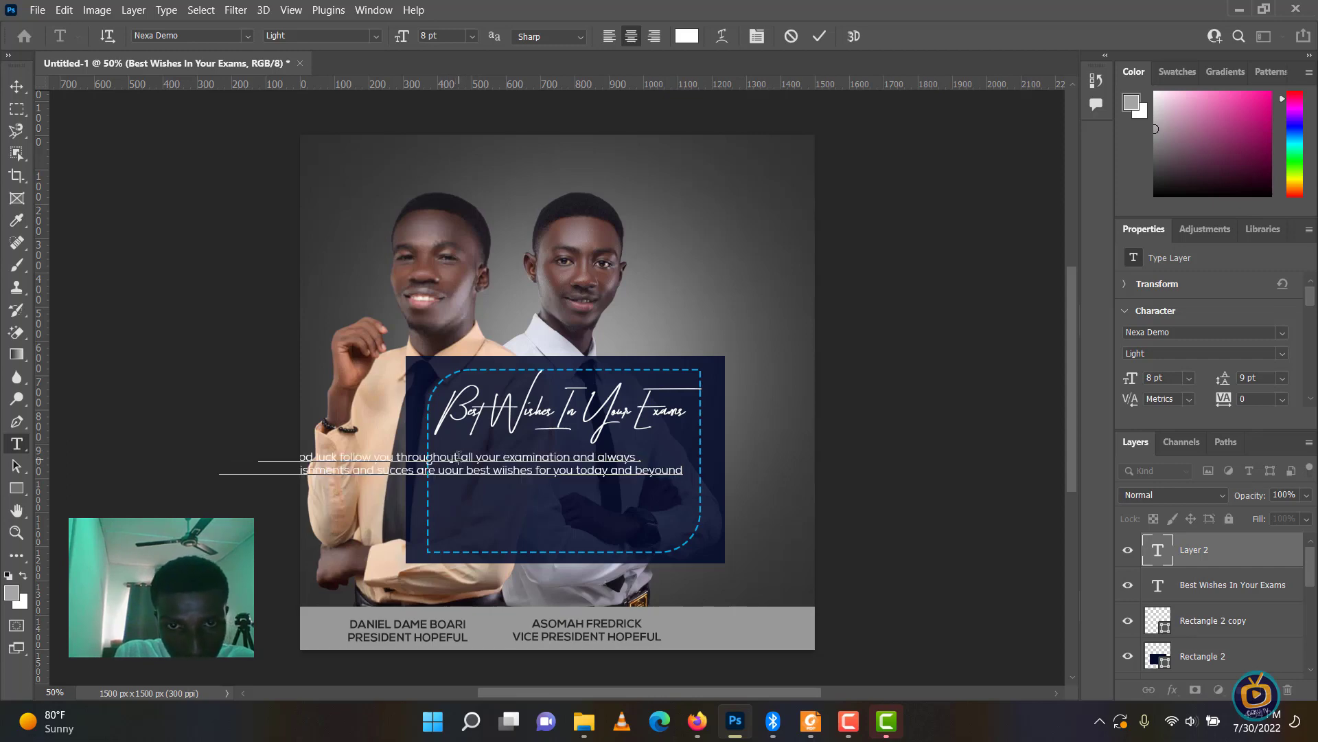
pyautogui.press('Return')
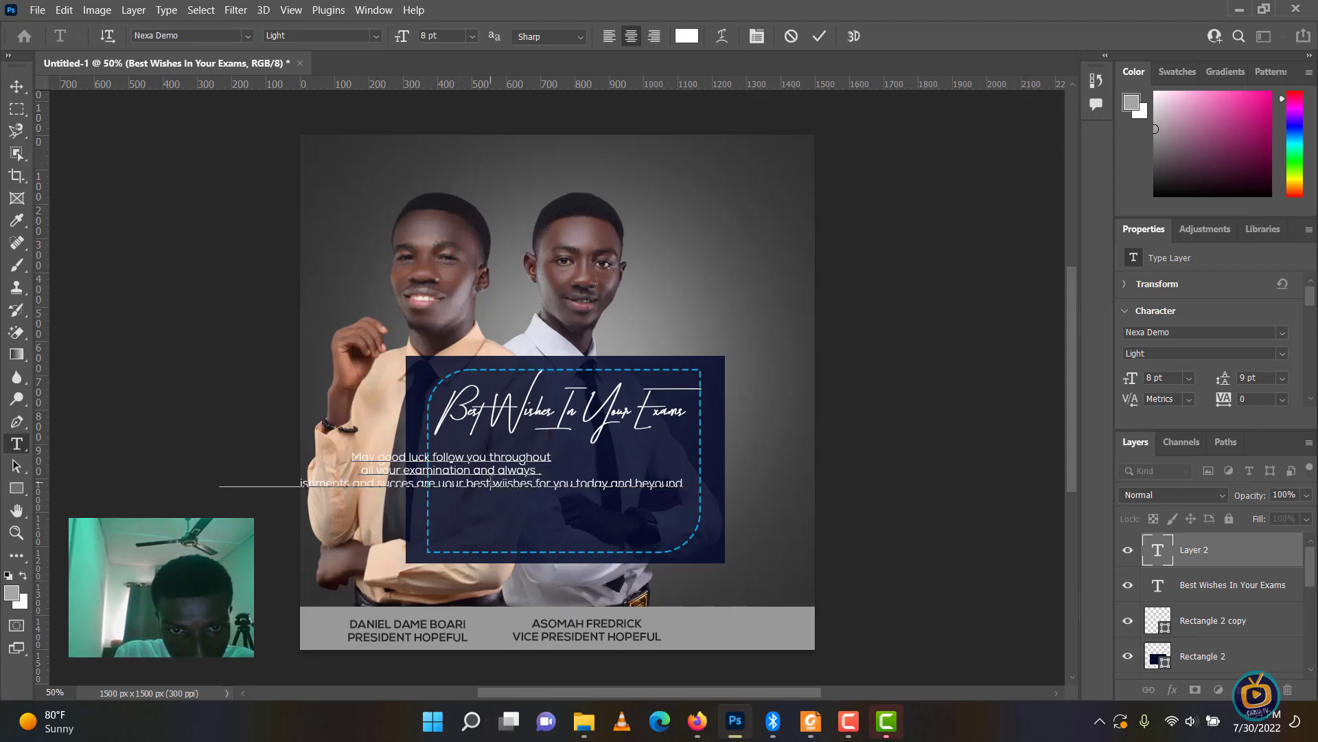
pyautogui.click(490, 480)
pyautogui.press('Return')
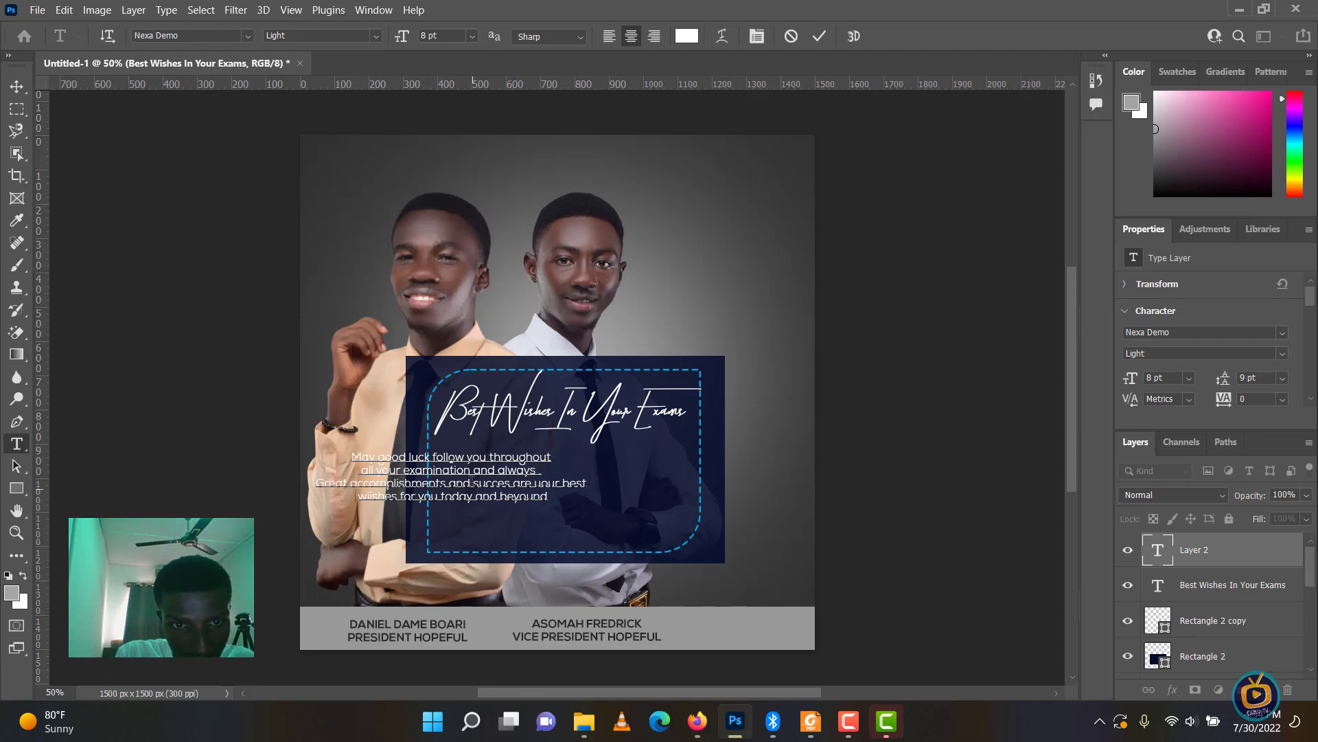
pyautogui.click(473, 483)
pyautogui.press('Return')
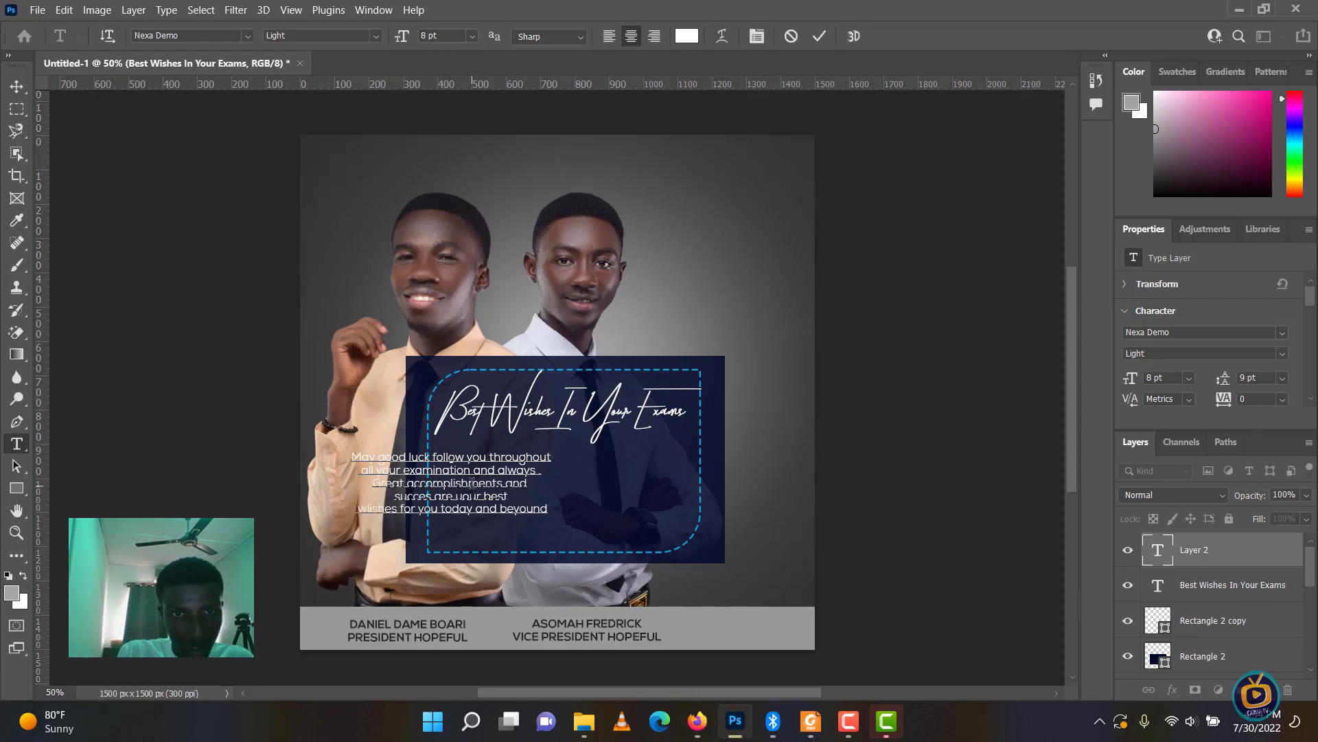
pyautogui.click(15, 85)
pyautogui.moveTo(499, 481); pyautogui.dragTo(623, 488)
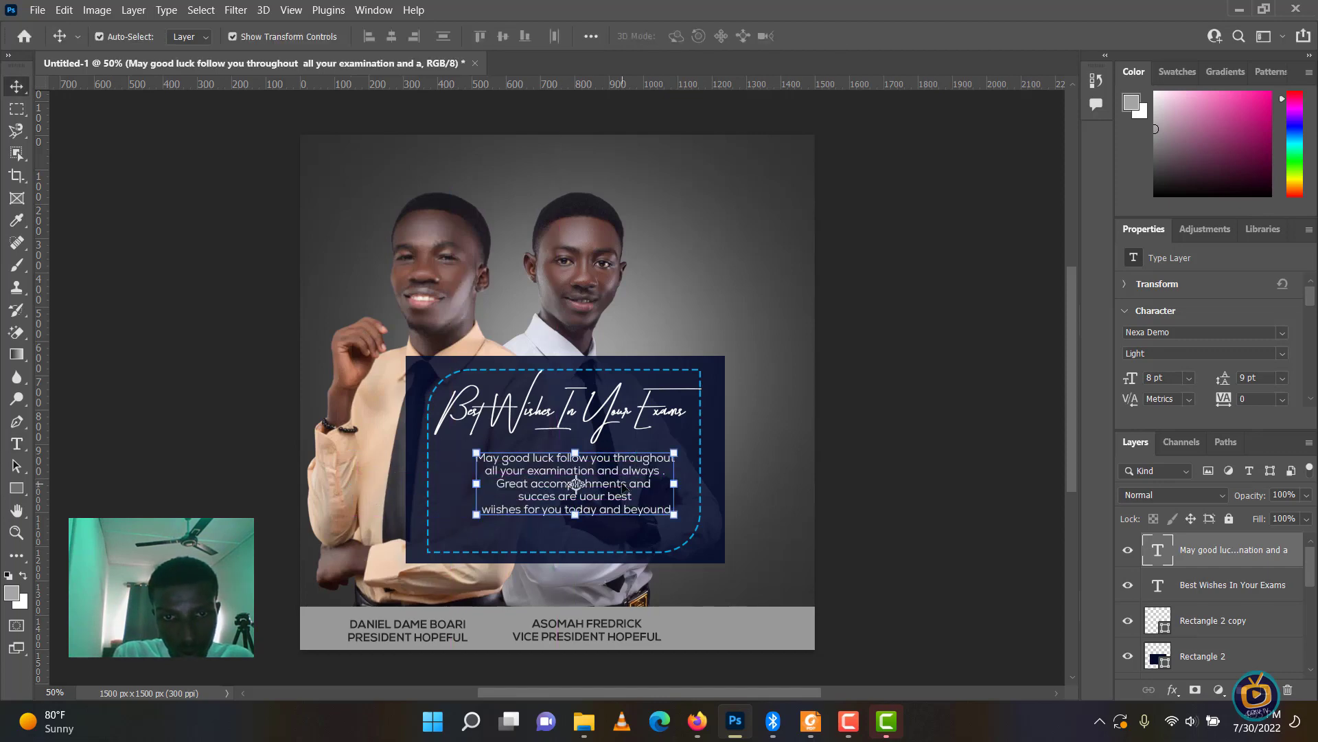
# - Correct 'uour' to 'your' and 'wiishes' to 'wishes' in the message
pyautogui.doubleClick(589, 495)
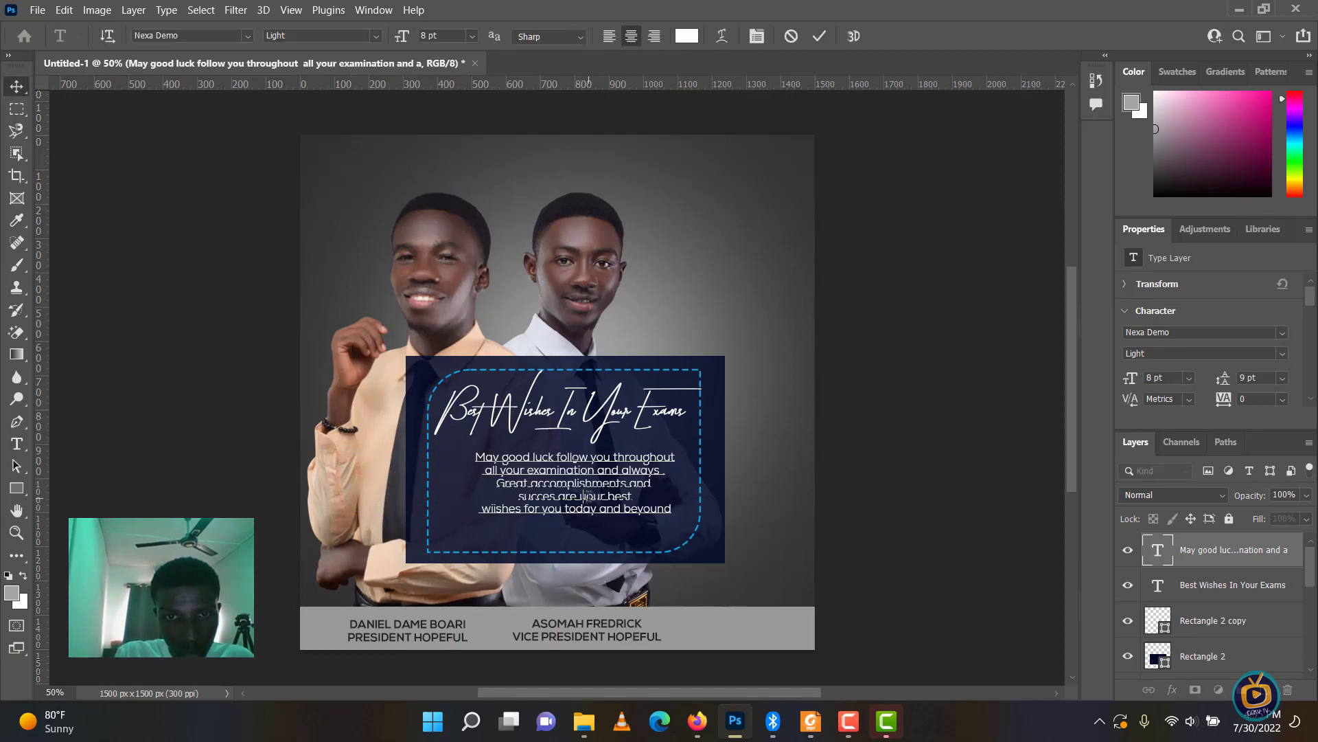
pyautogui.press('BackSpace')
pyautogui.write('yo')
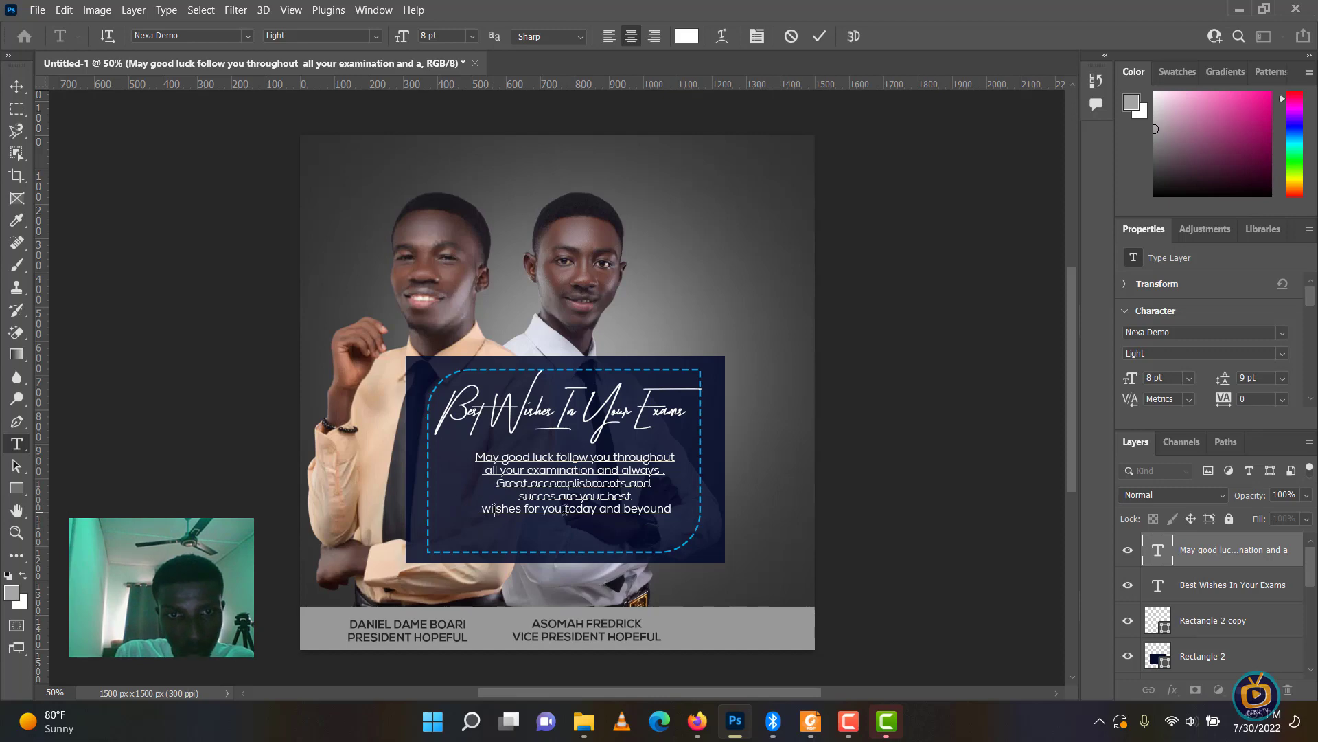
pyautogui.press('BackSpace')
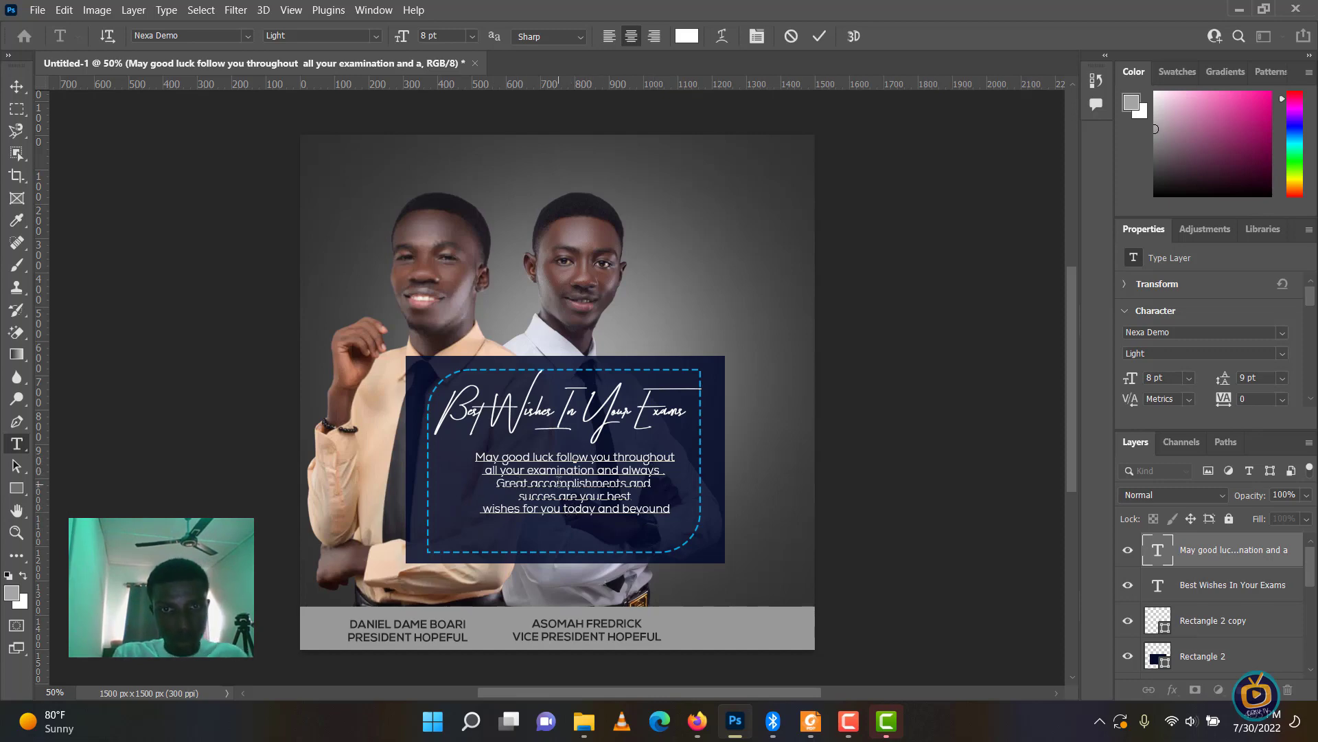
pyautogui.hotkey('ctrl', 'Return')
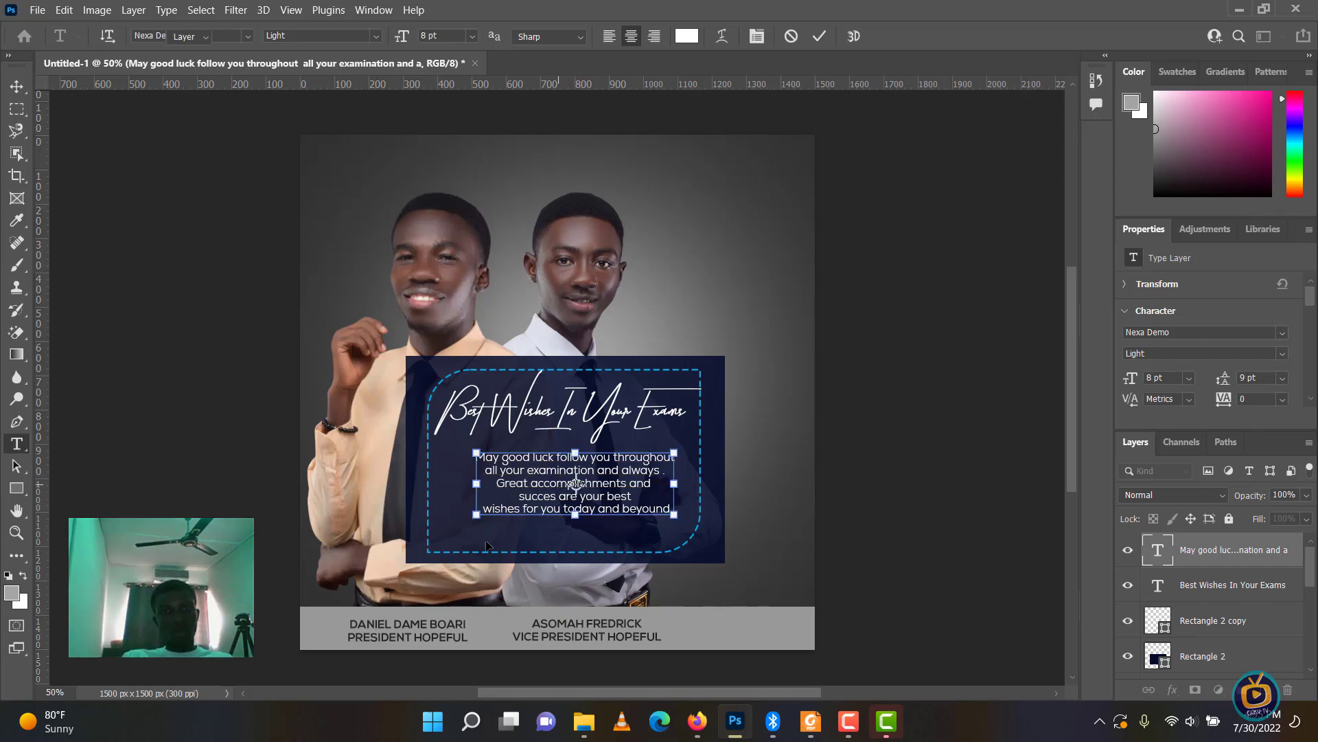
# - Scale the message paragraph to about 112% and nudge it centred under the Best Wishes title
pyautogui.press('v')
pyautogui.hotkey('ctrl', 't')
pyautogui.moveTo(476, 514); pyautogui.dragTo(451, 523)
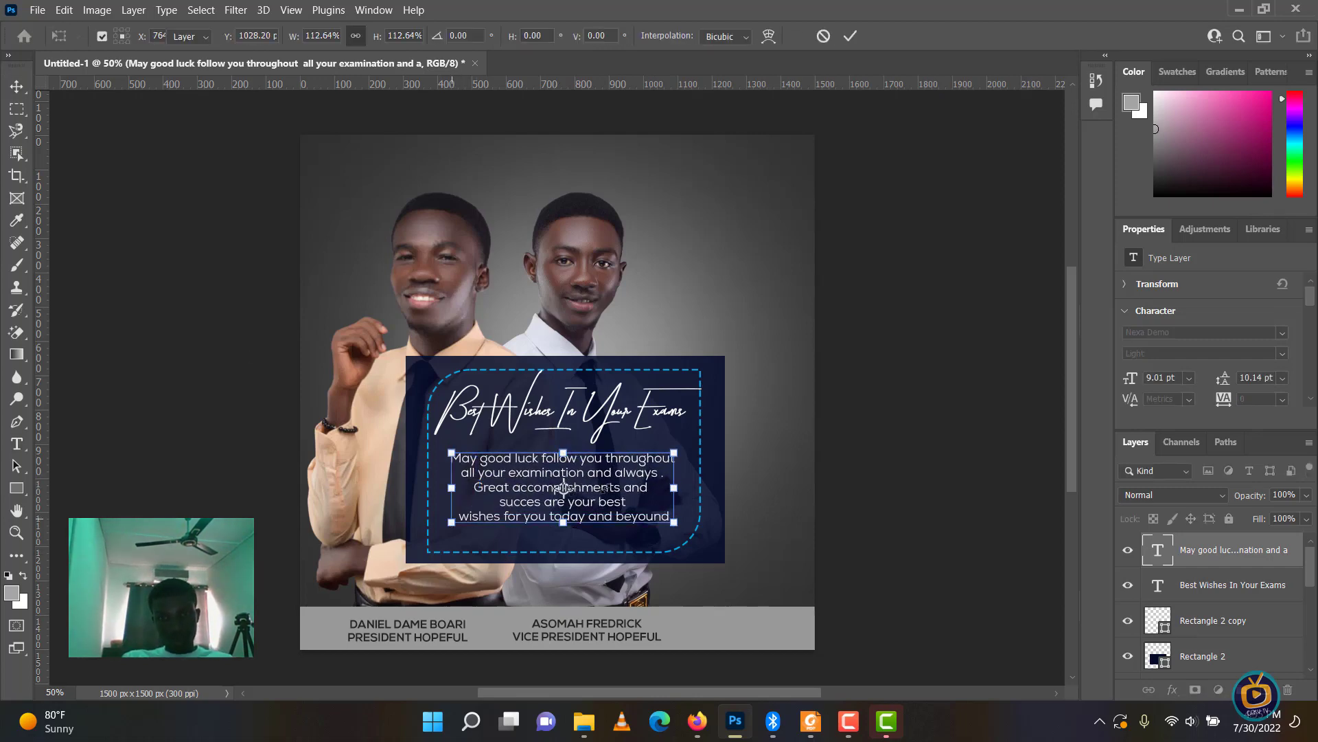
pyautogui.press('Return')
pyautogui.moveTo(604, 489); pyautogui.dragTo(614, 495)
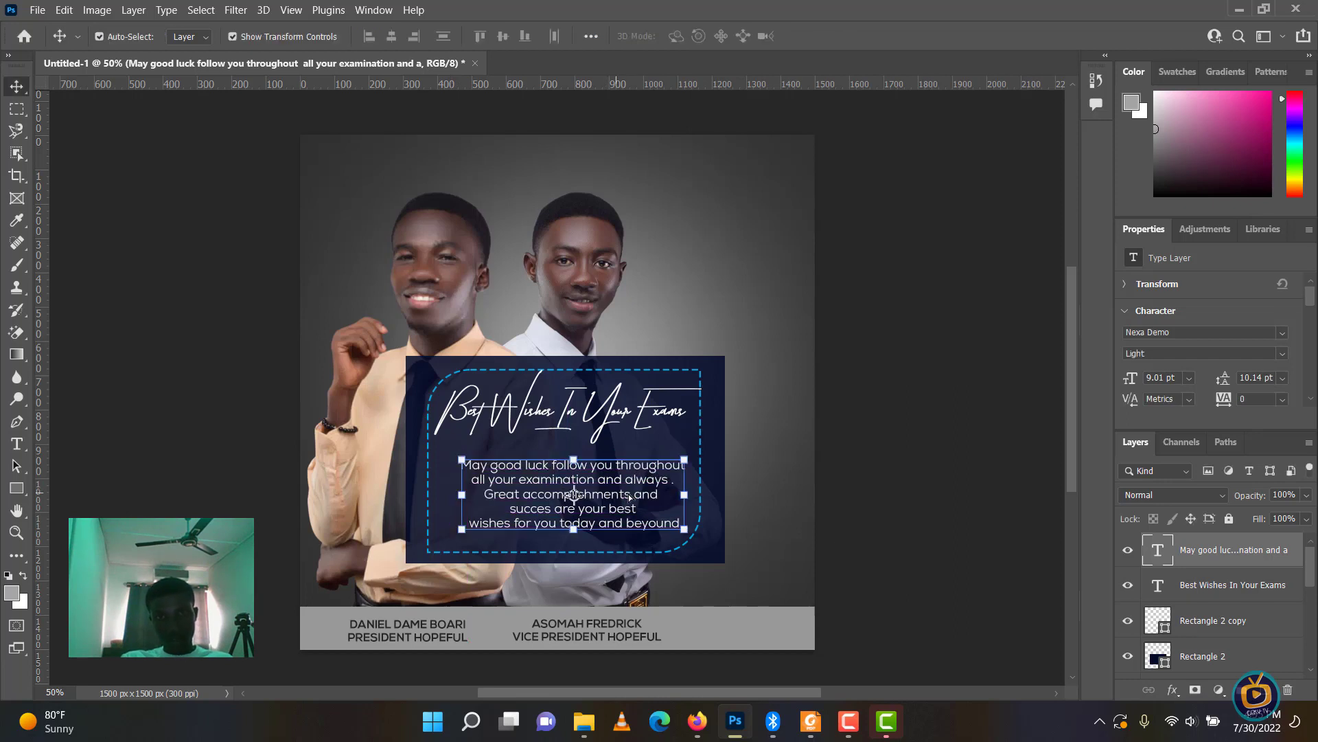
pyautogui.click(584, 500)
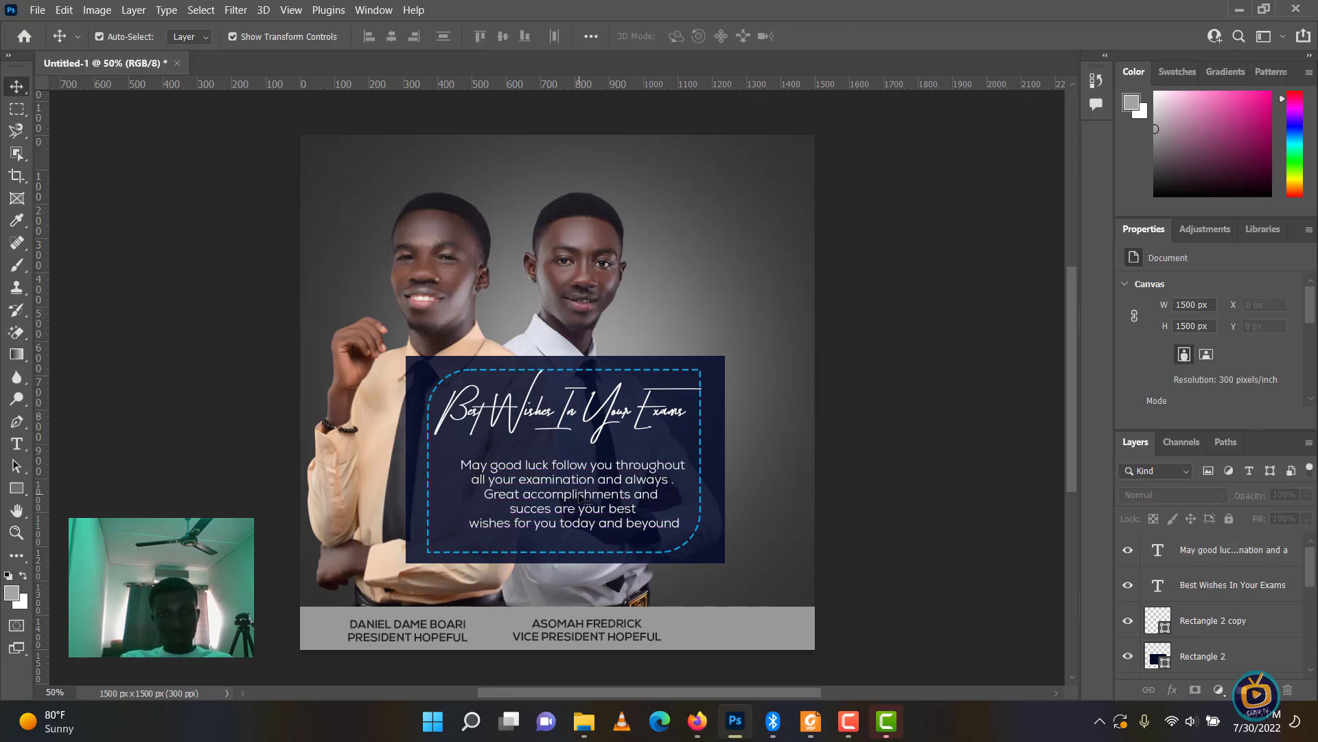
pyautogui.moveTo(584, 500); pyautogui.dragTo(579, 500)
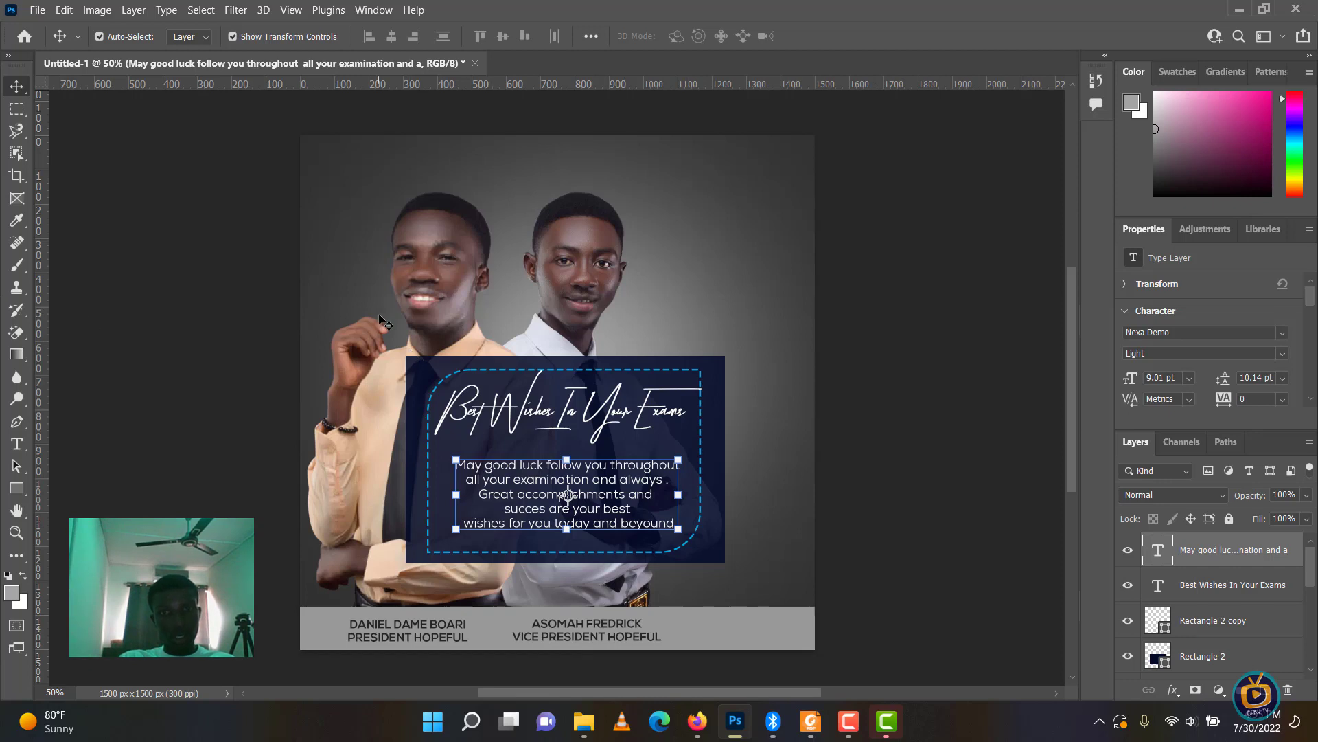
pyautogui.click(18, 444)
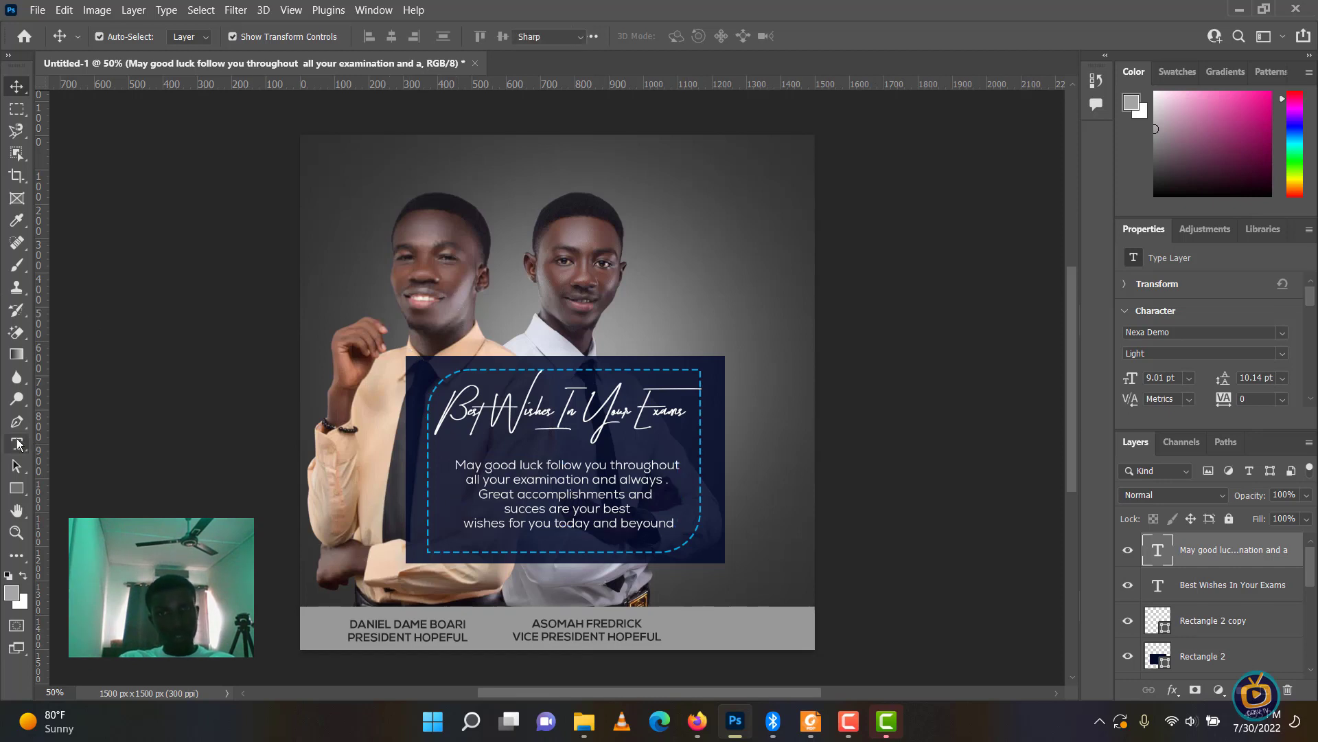
# - Add a committed text layer at the top right reading UNIVERSITY OF ENERGY AND NATURAL RESOURCES
pyautogui.click(688, 233)
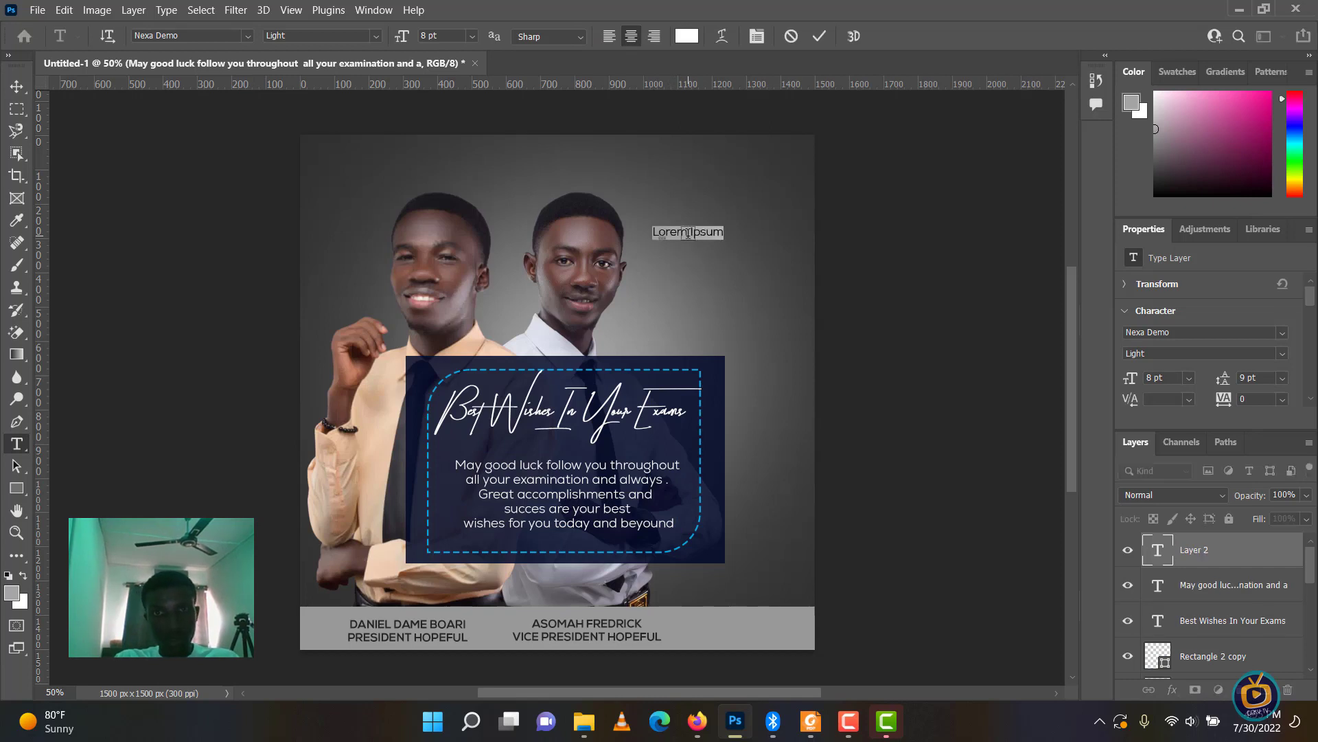
pyautogui.press('BackSpace')
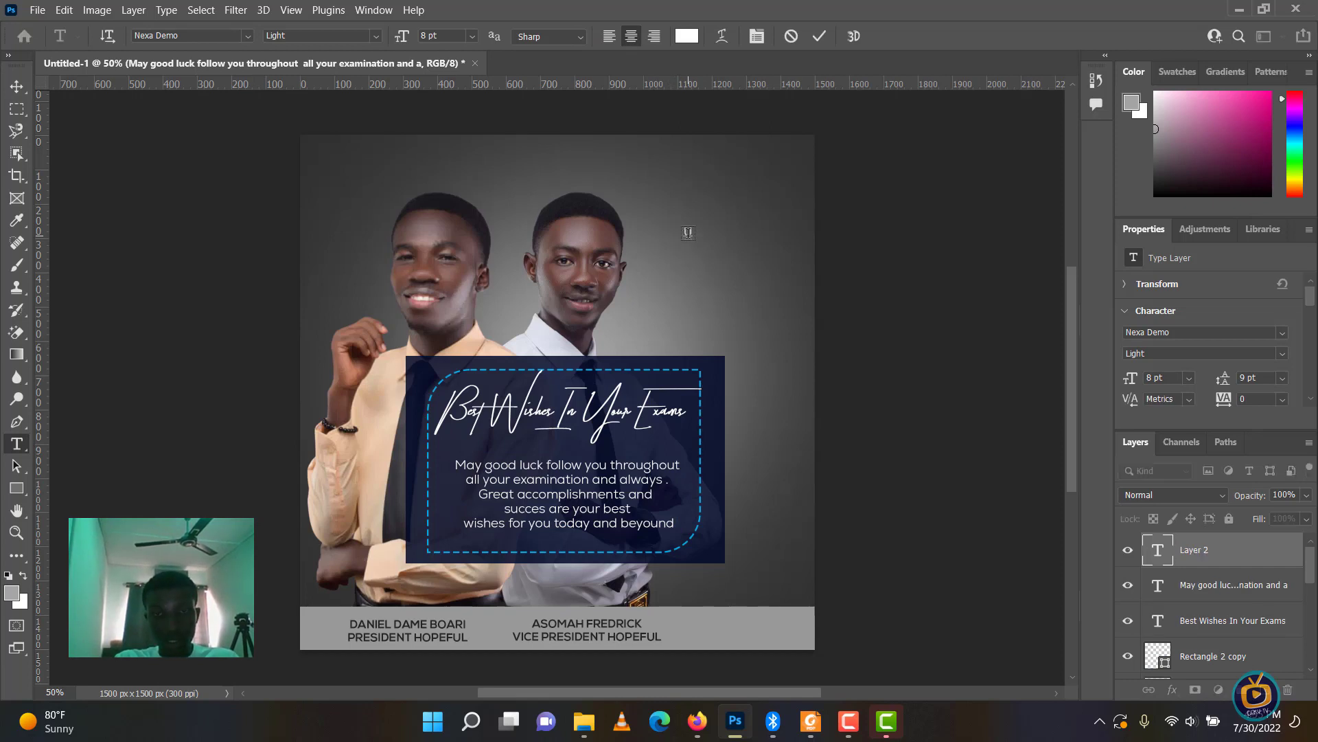
pyautogui.write('UNIVERSITY OF EN')
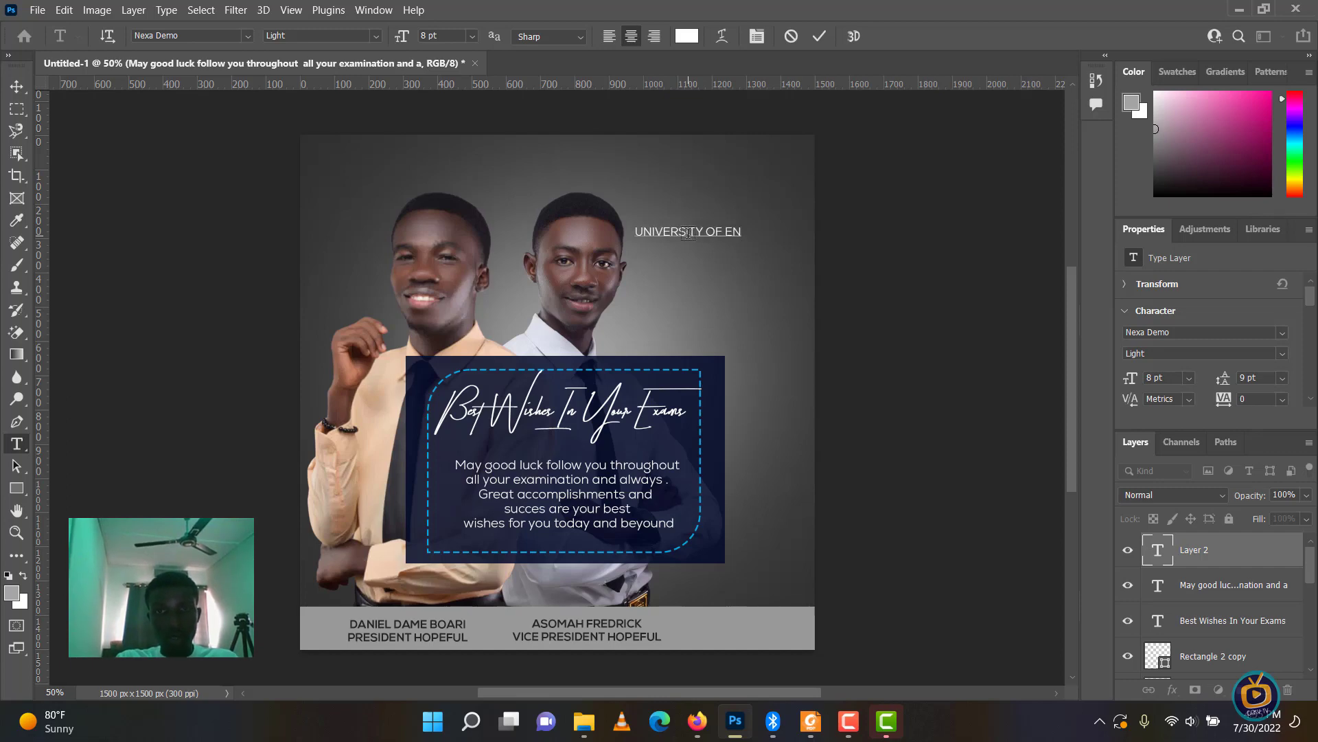
pyautogui.write('ERGY AND ')
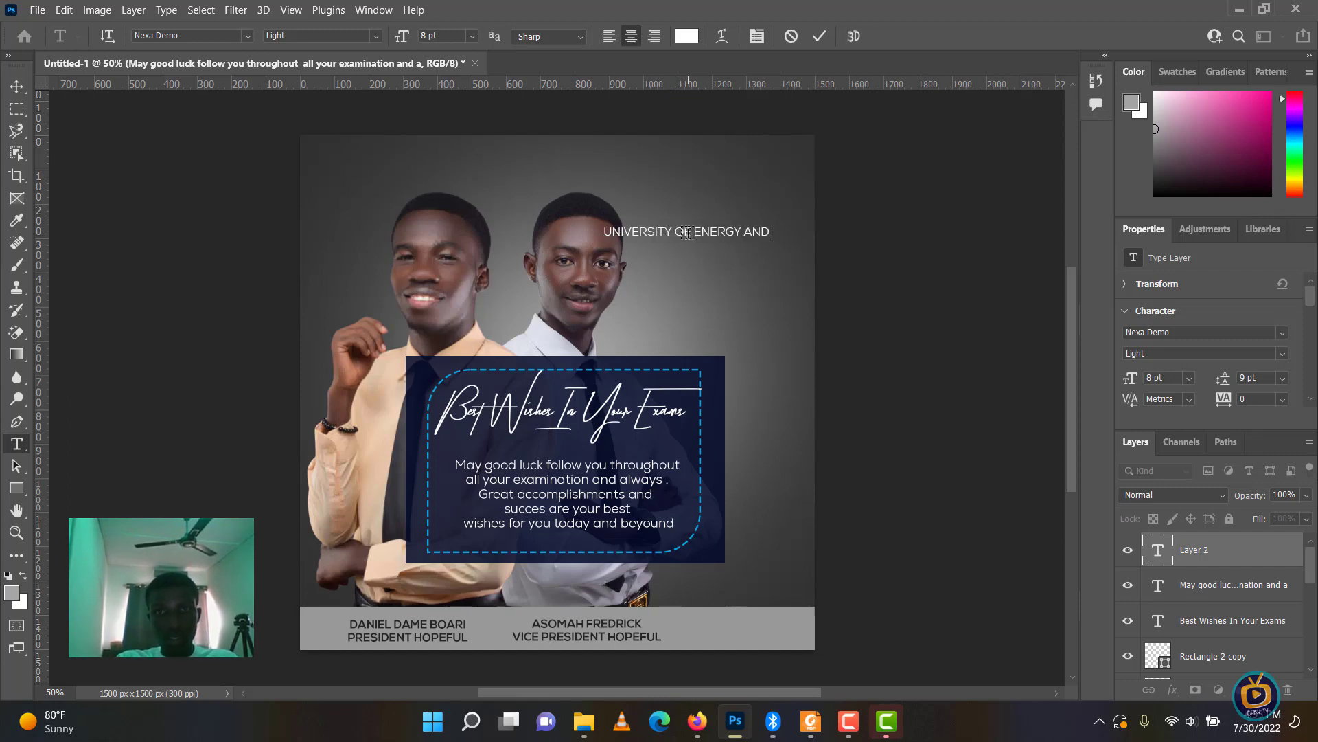
pyautogui.write('NATUR')
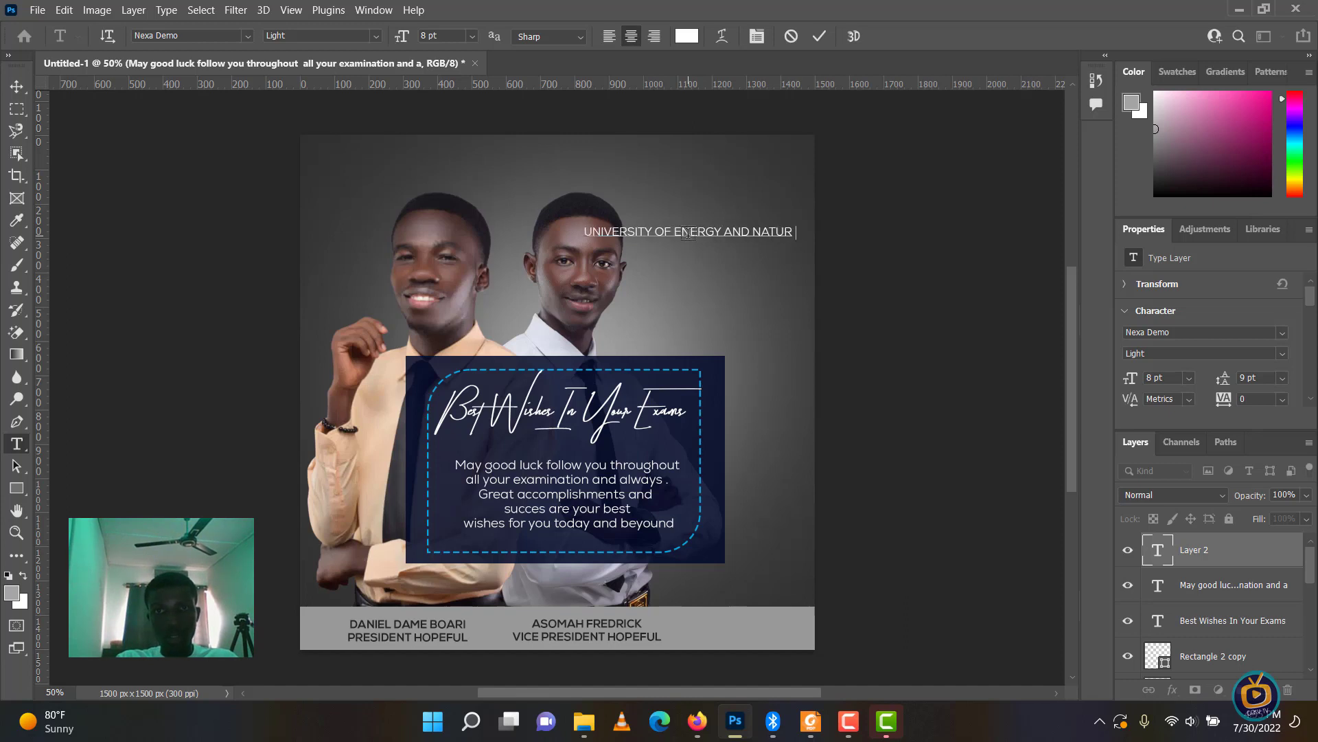
pyautogui.write('AL RESOU')
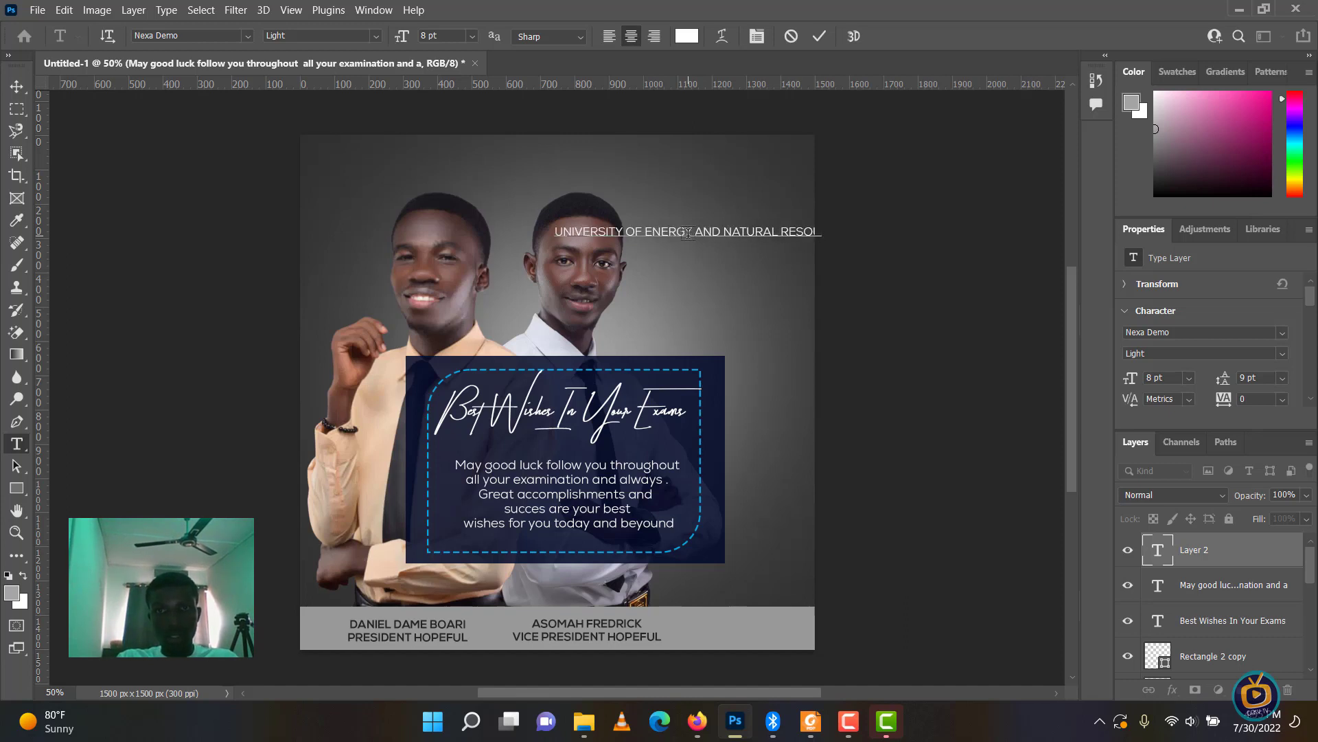
pyautogui.write('RCE')
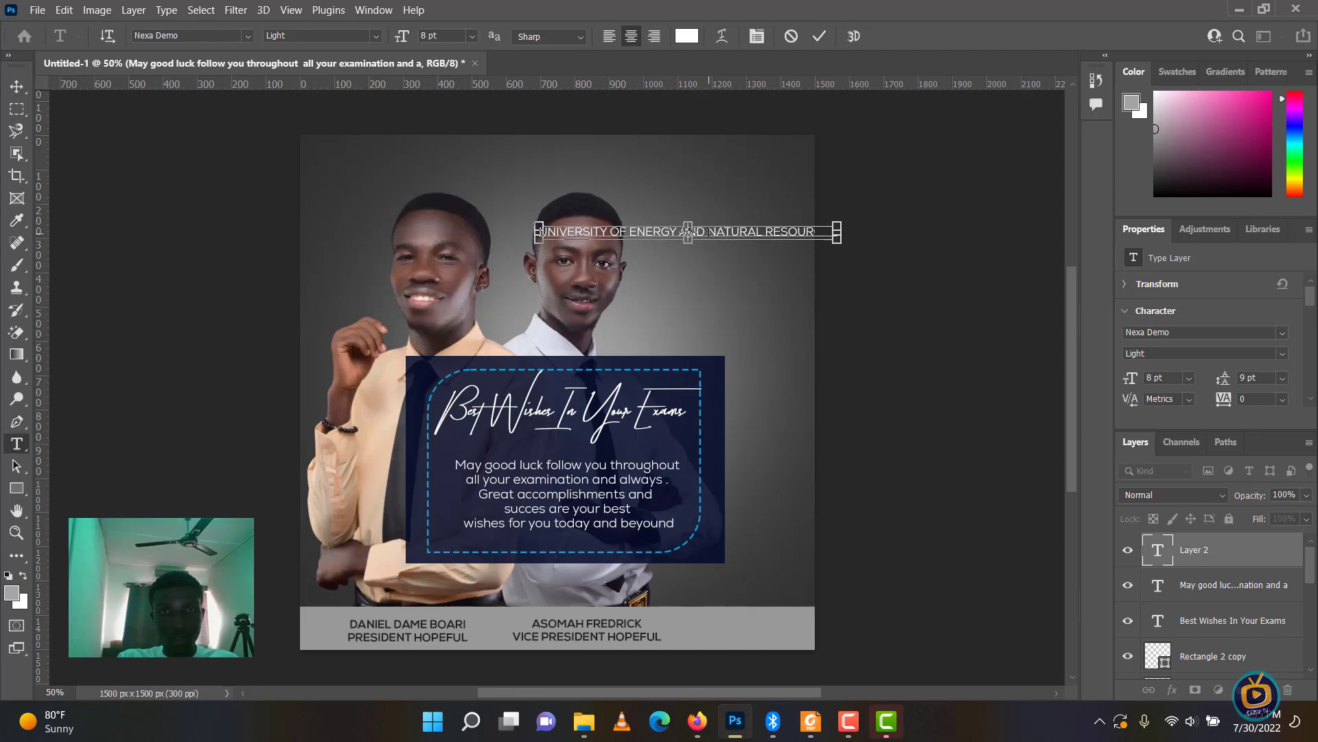
pyautogui.hotkey('ctrl', 'Return')
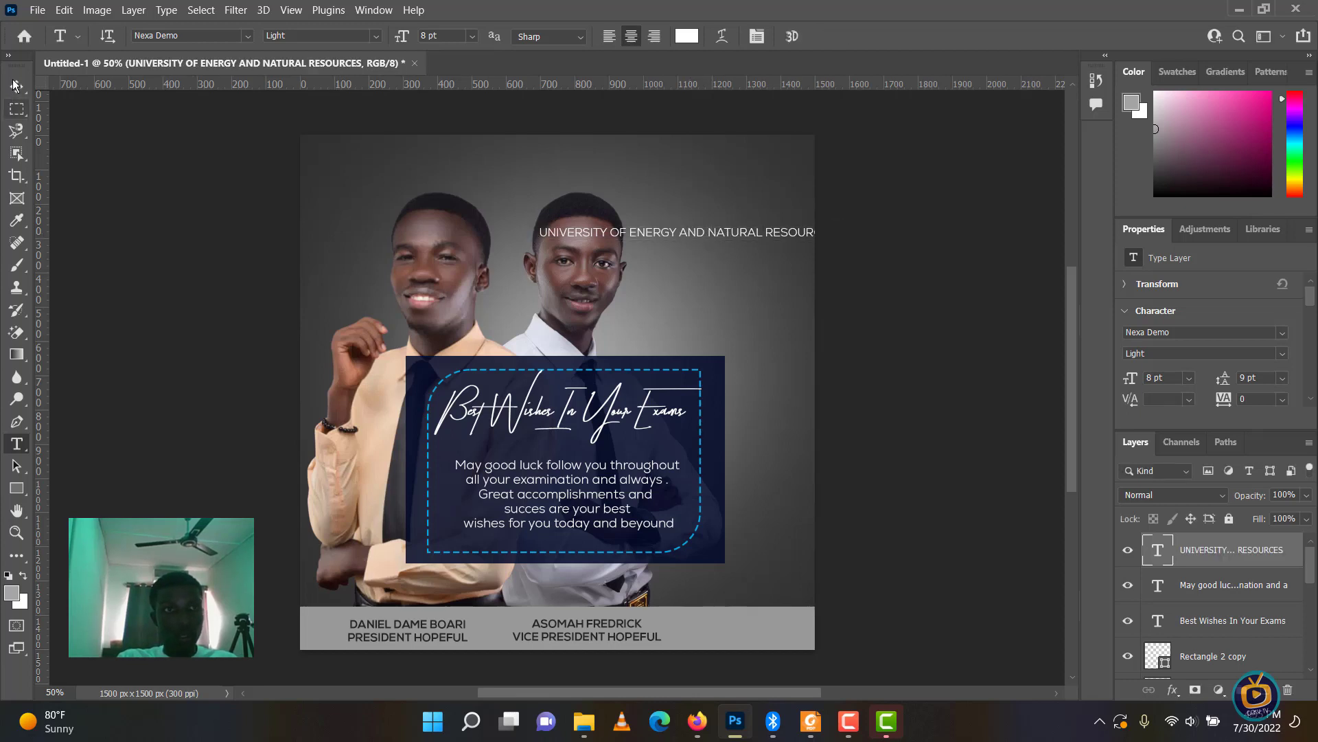
# - Scale the university line down to 4.77 pt and place a duplicate just below it
pyautogui.click(17, 87)
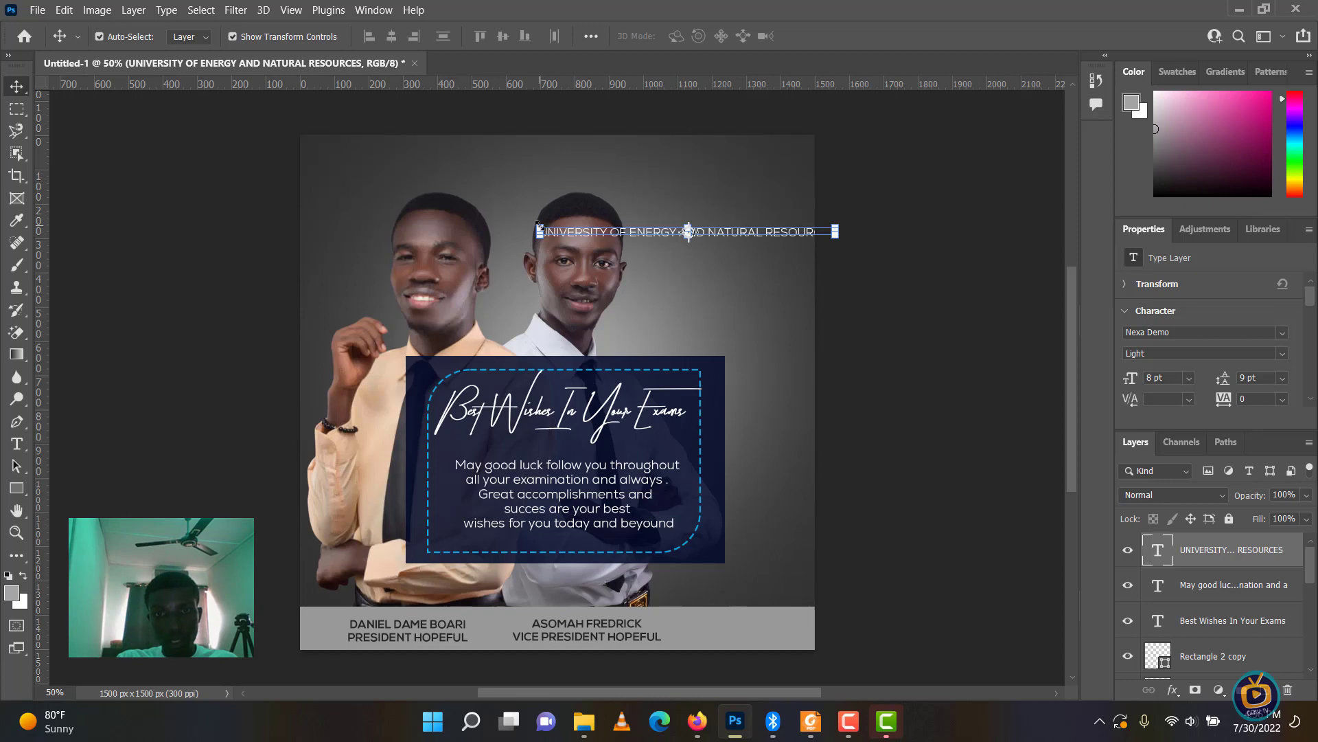
pyautogui.moveTo(539, 227); pyautogui.dragTo(625, 218)
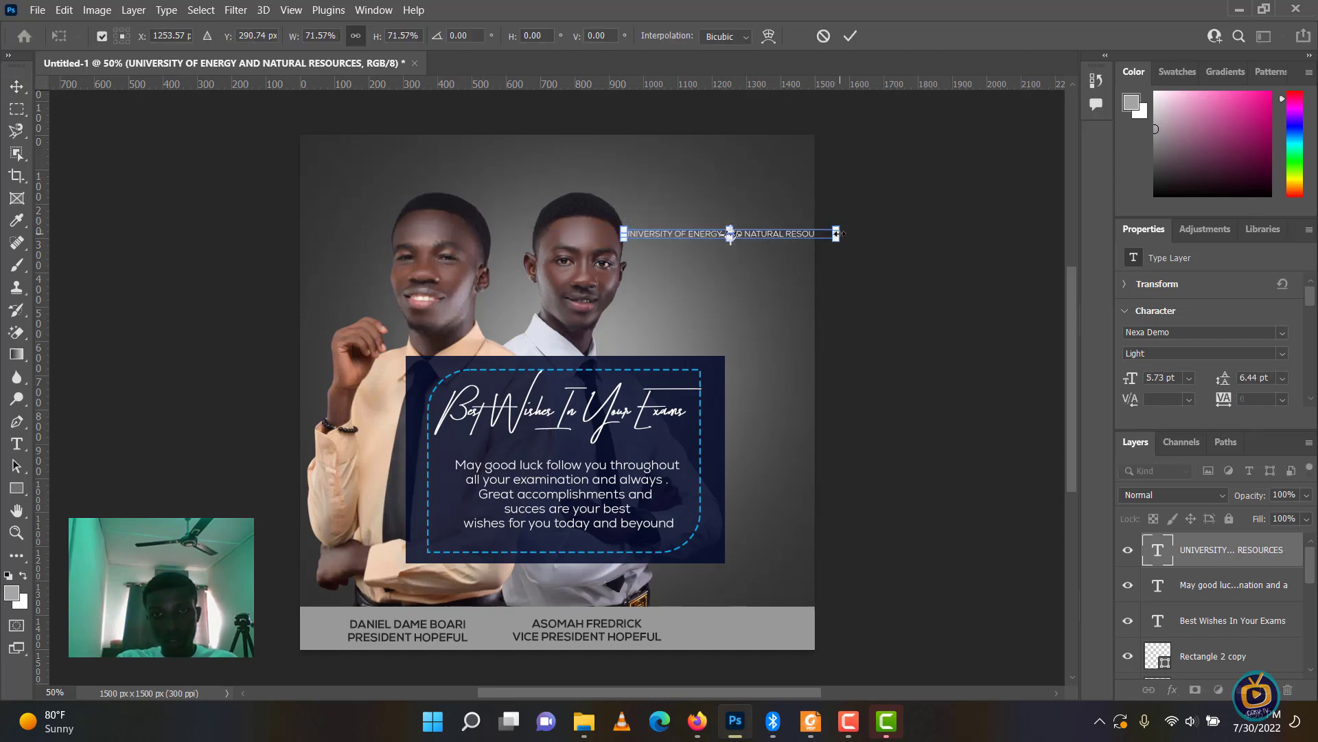
pyautogui.moveTo(839, 234); pyautogui.dragTo(767, 240)
pyautogui.press('Return')
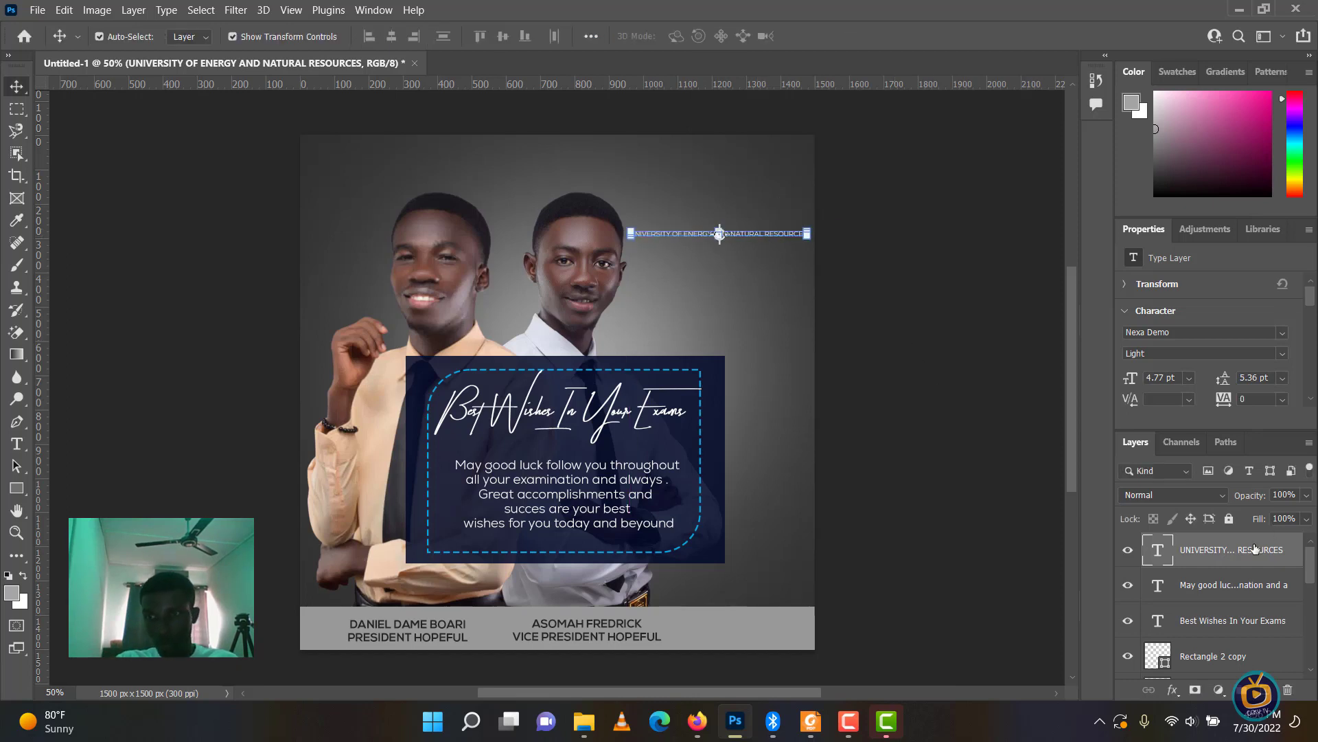
pyautogui.moveTo(1245, 552); pyautogui.dragTo(1263, 689)
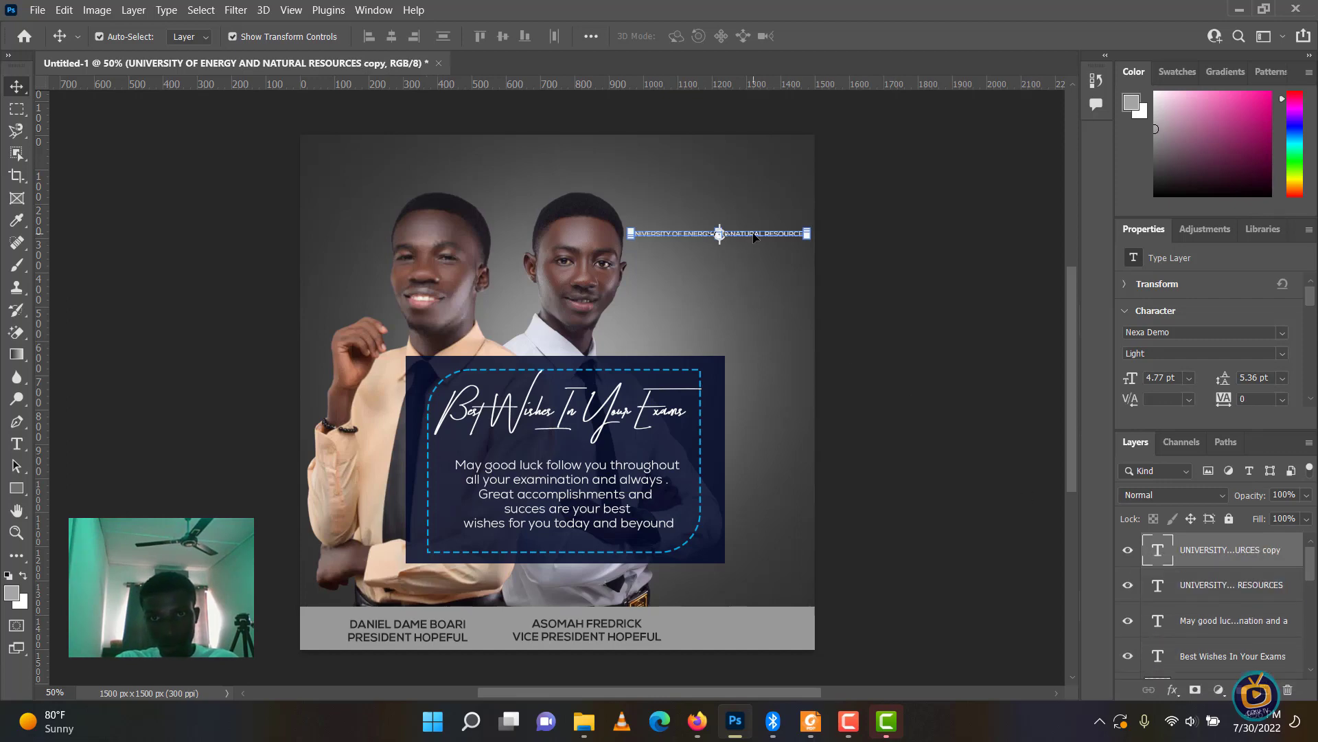
pyautogui.moveTo(754, 241); pyautogui.dragTo(754, 249)
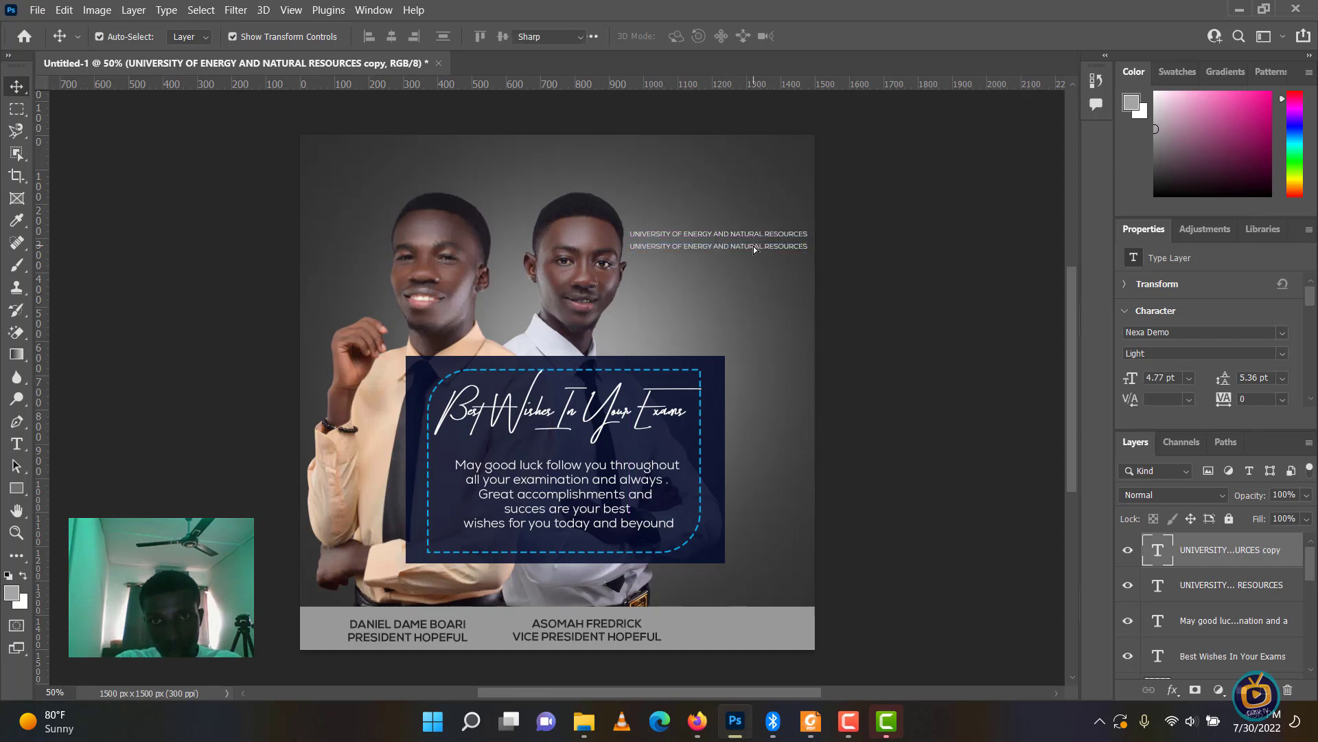
# - Replace the copied line's text with PETROLEUM STUDENTS ASSOCIATION
pyautogui.press('t')
pyautogui.click(755, 245)
pyautogui.hotkey('ctrl', 'a')
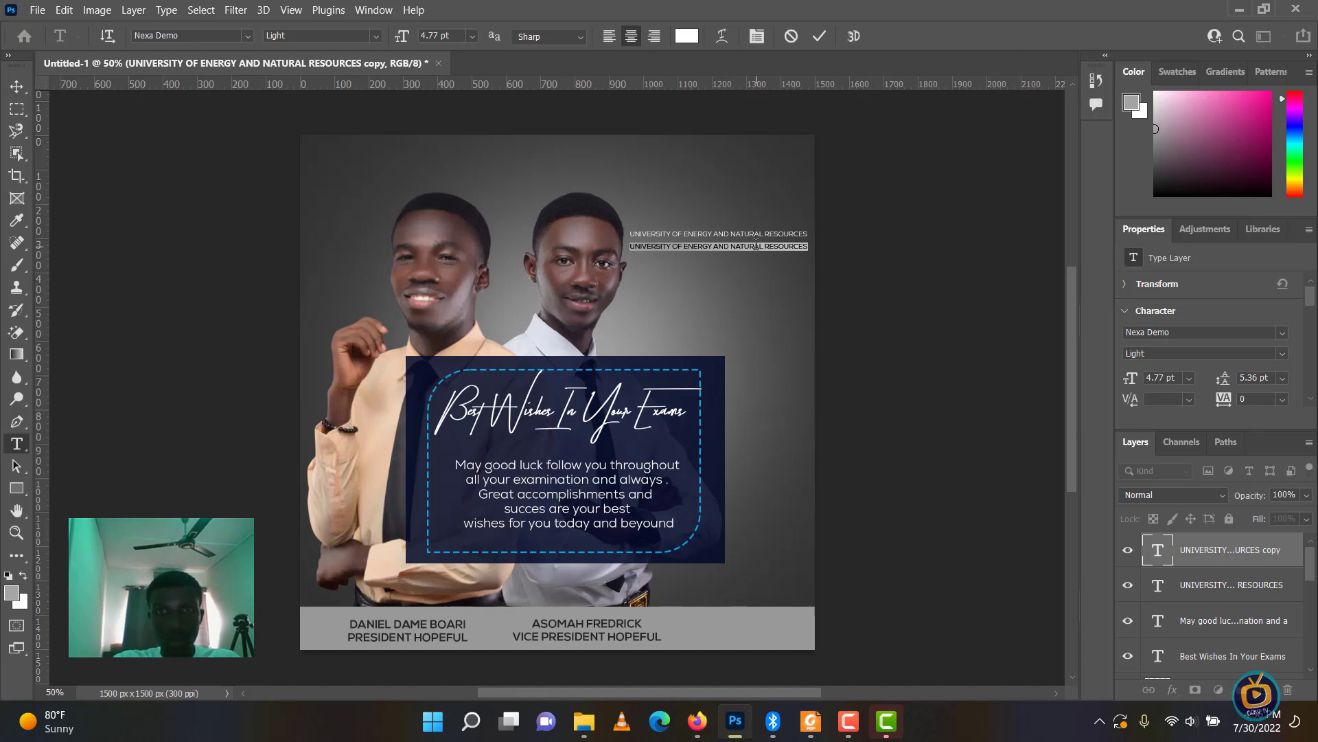
pyautogui.press('BackSpace')
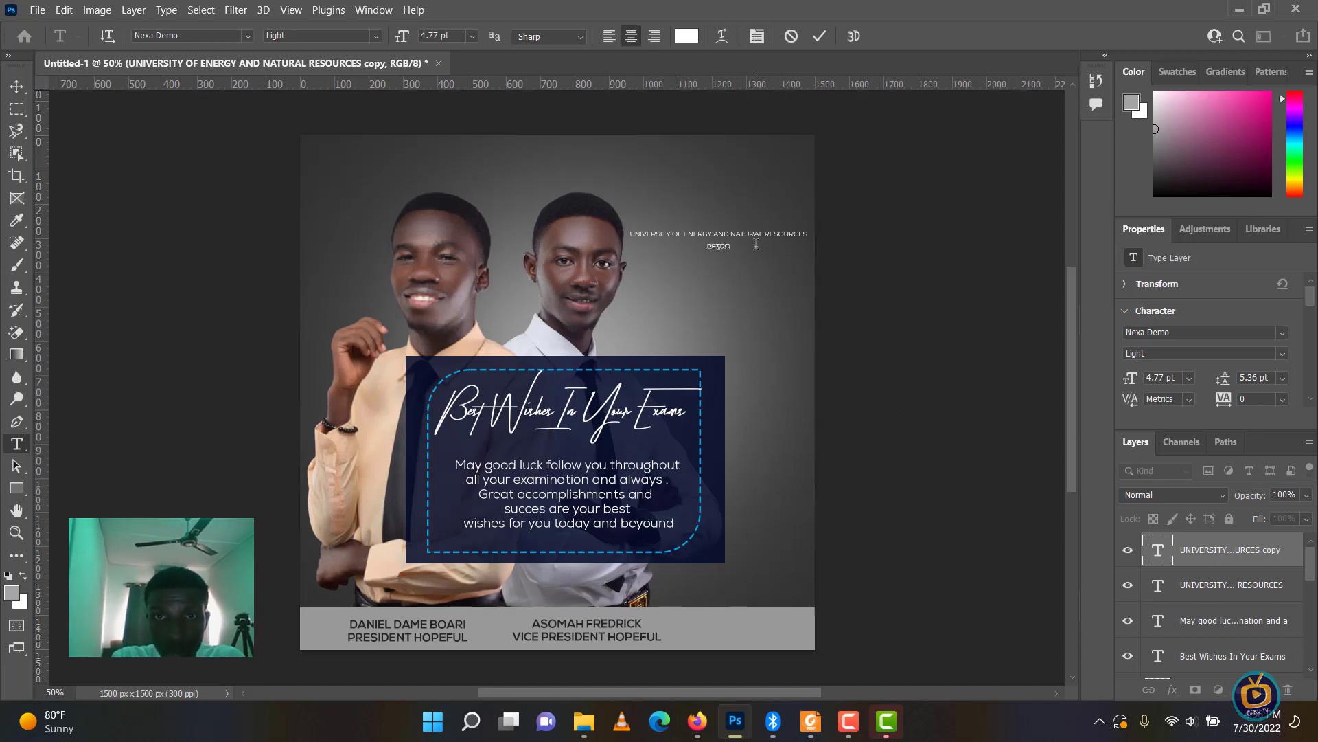
pyautogui.write('PETROLEUM')
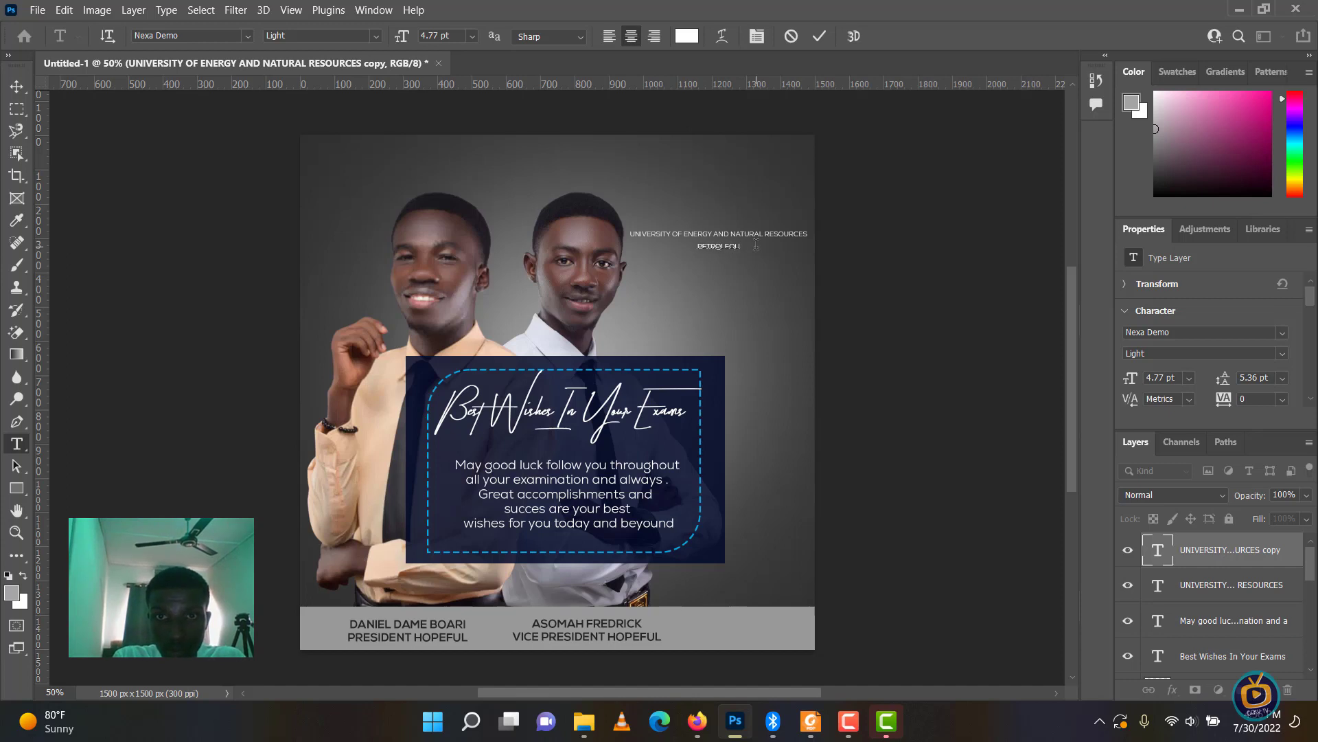
pyautogui.press('BackSpace')
pyautogui.write('M STUDENTS A')
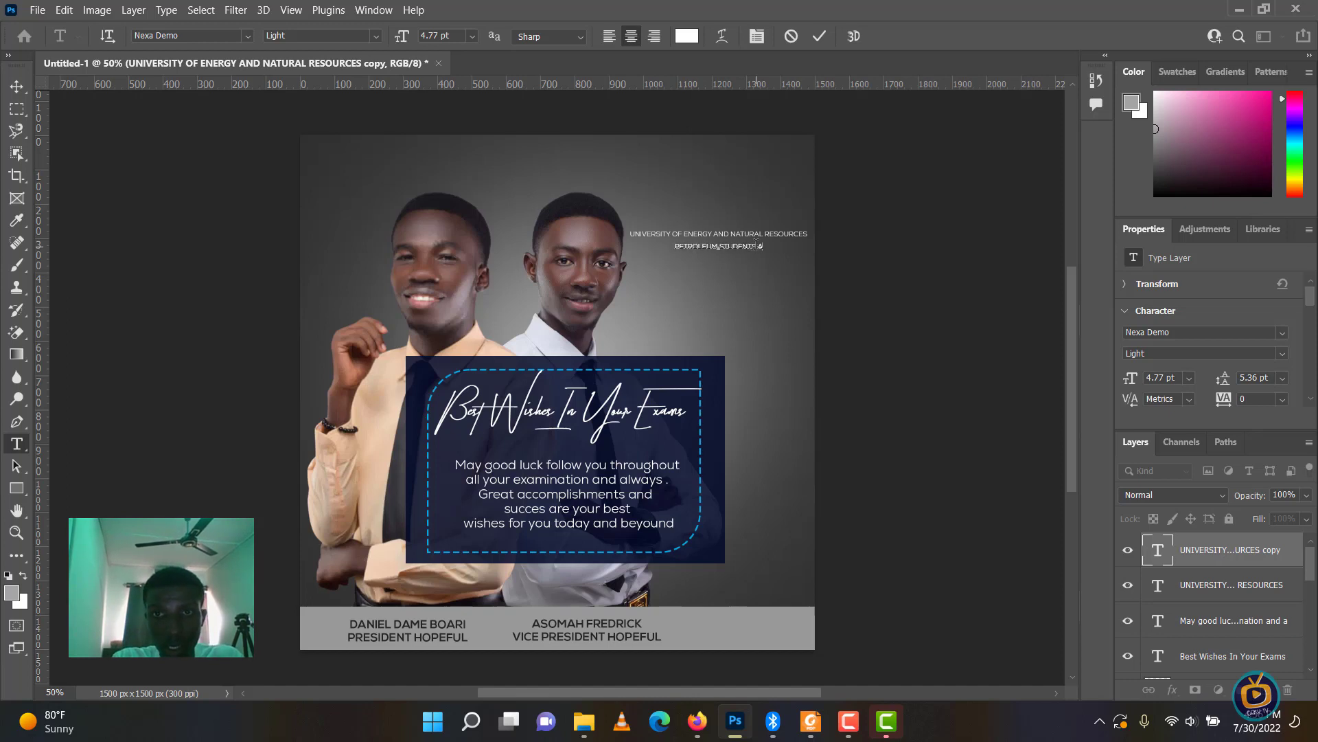
pyautogui.write('SSOCIATION')
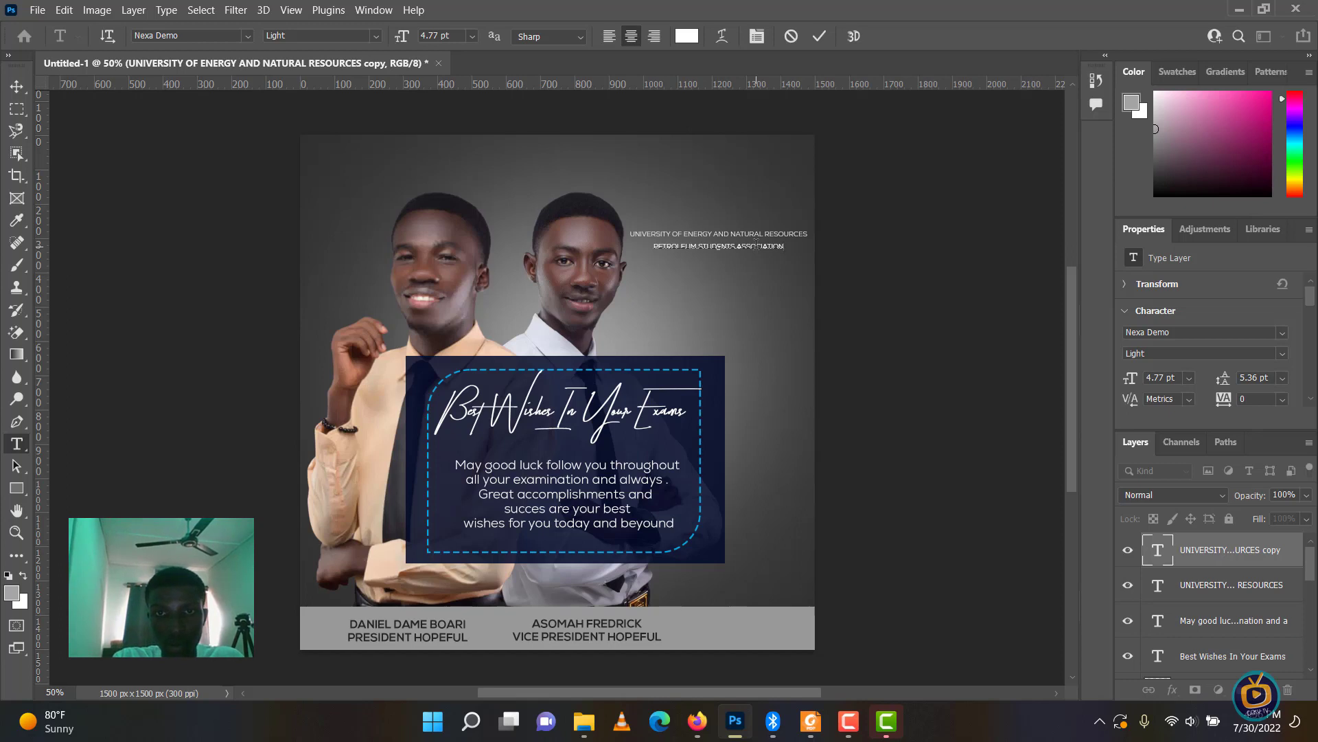
pyautogui.click(768, 286)
# - Insert ENGINEERING so the line reads PETROLEUM ENGINEERING STUDENTS ASSOCIATION
pyautogui.click(15, 77)
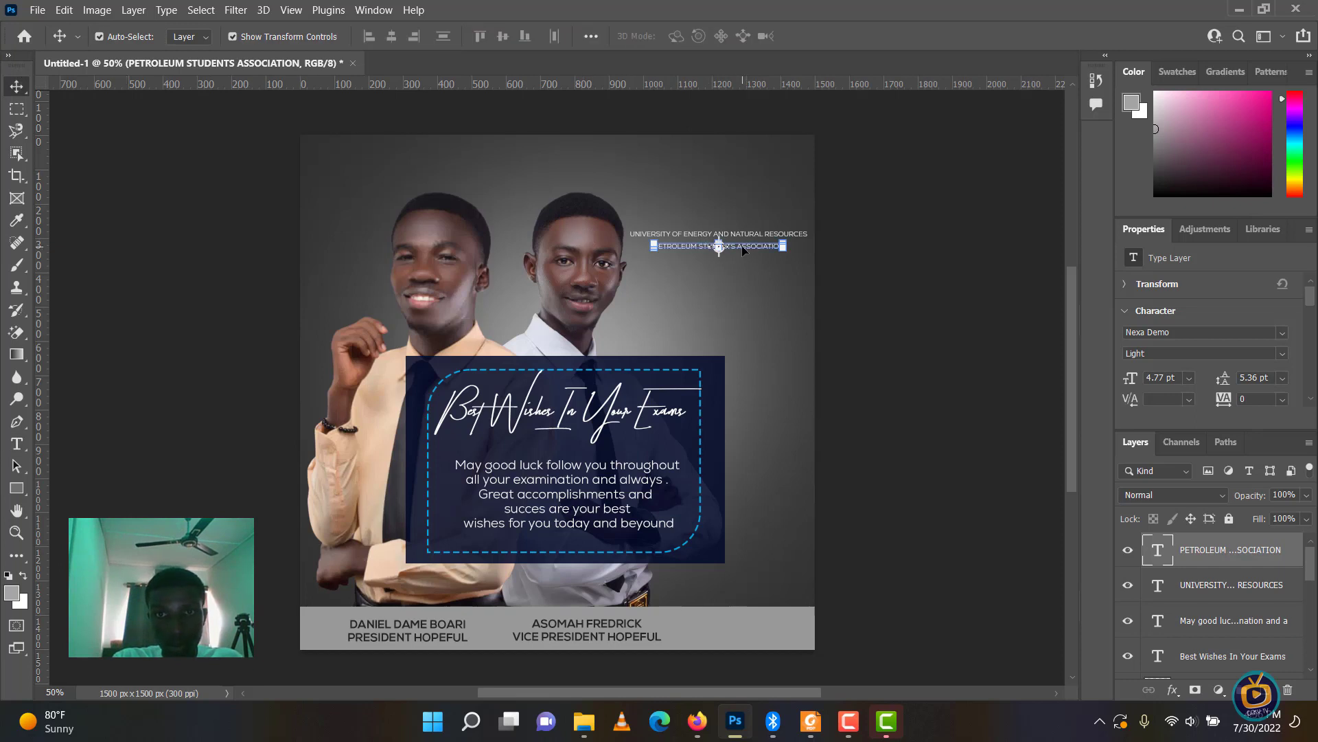
pyautogui.moveTo(743, 251); pyautogui.dragTo(739, 247)
pyautogui.doubleClick(689, 246)
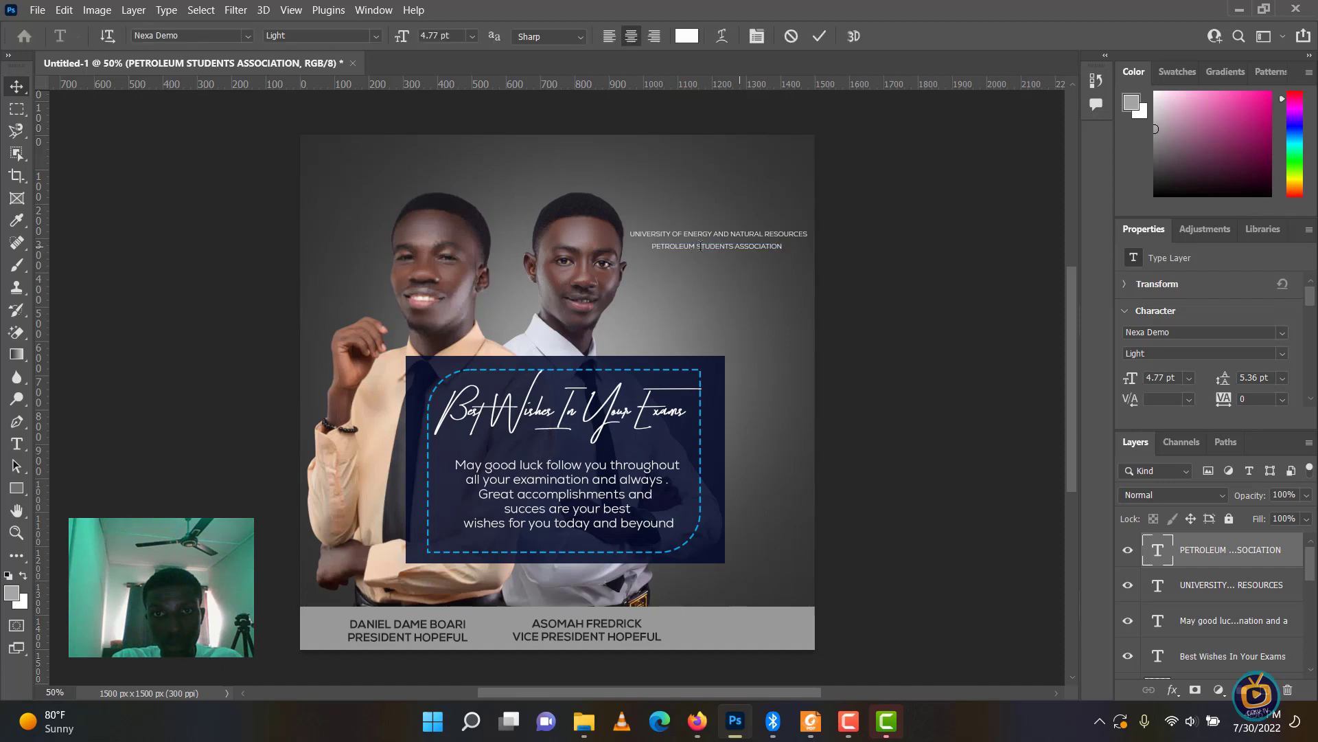
pyautogui.write('ENGINEERING')
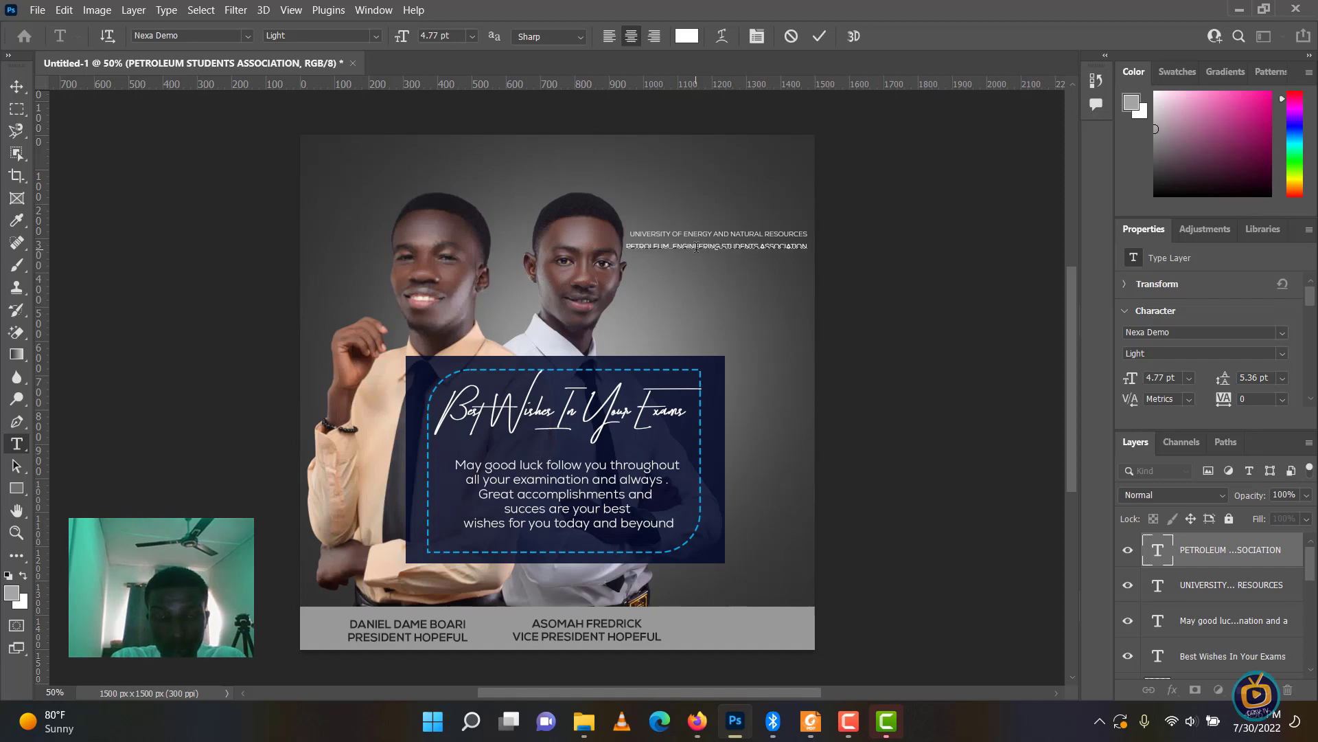
pyautogui.press('ctrl')
pyautogui.hotkey('ctrl', 'Return')
pyautogui.press('v')
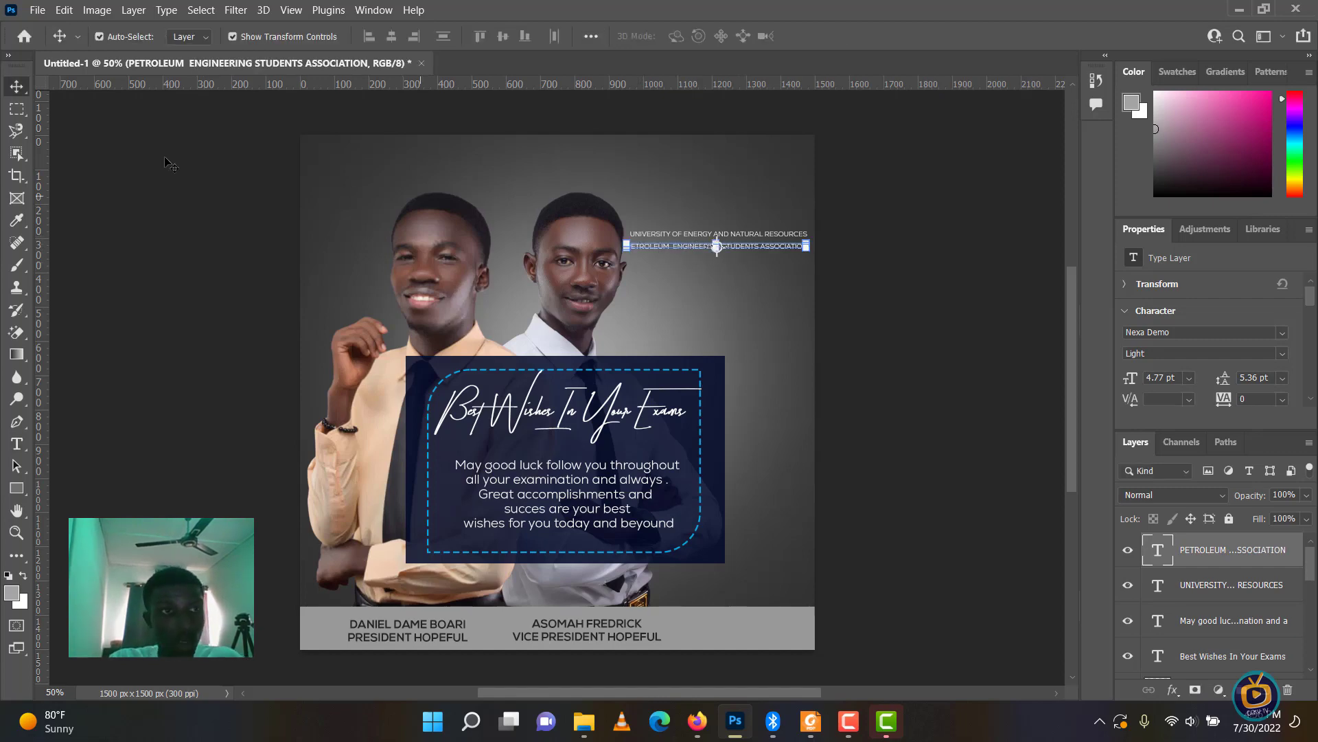
# - Align the association line directly beneath the university name
pyautogui.click(184, 200)
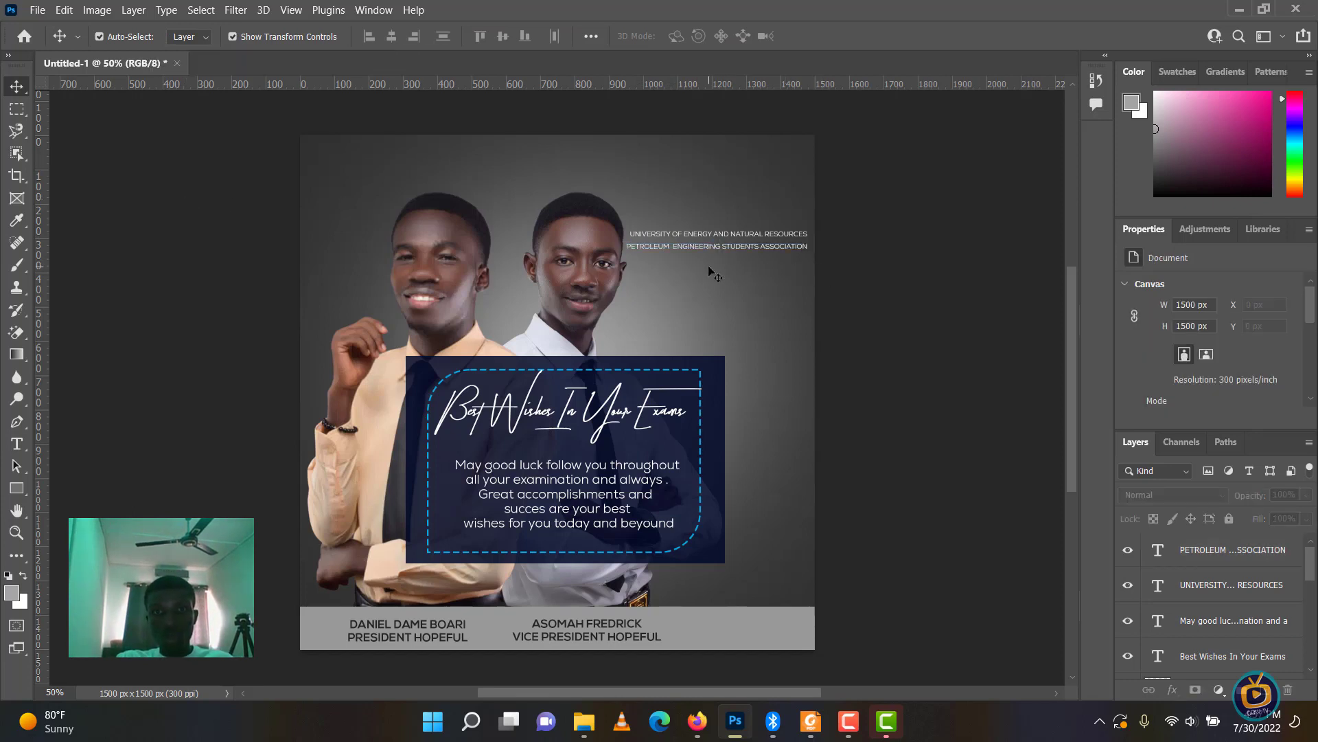
pyautogui.moveTo(698, 249); pyautogui.dragTo(699, 245)
pyautogui.press('Up')
pyautogui.press('Up')
pyautogui.press('Up')
pyautogui.press('Up')
pyautogui.press('Up')
pyautogui.press('Up')
pyautogui.press('Up')
pyautogui.press('Up')
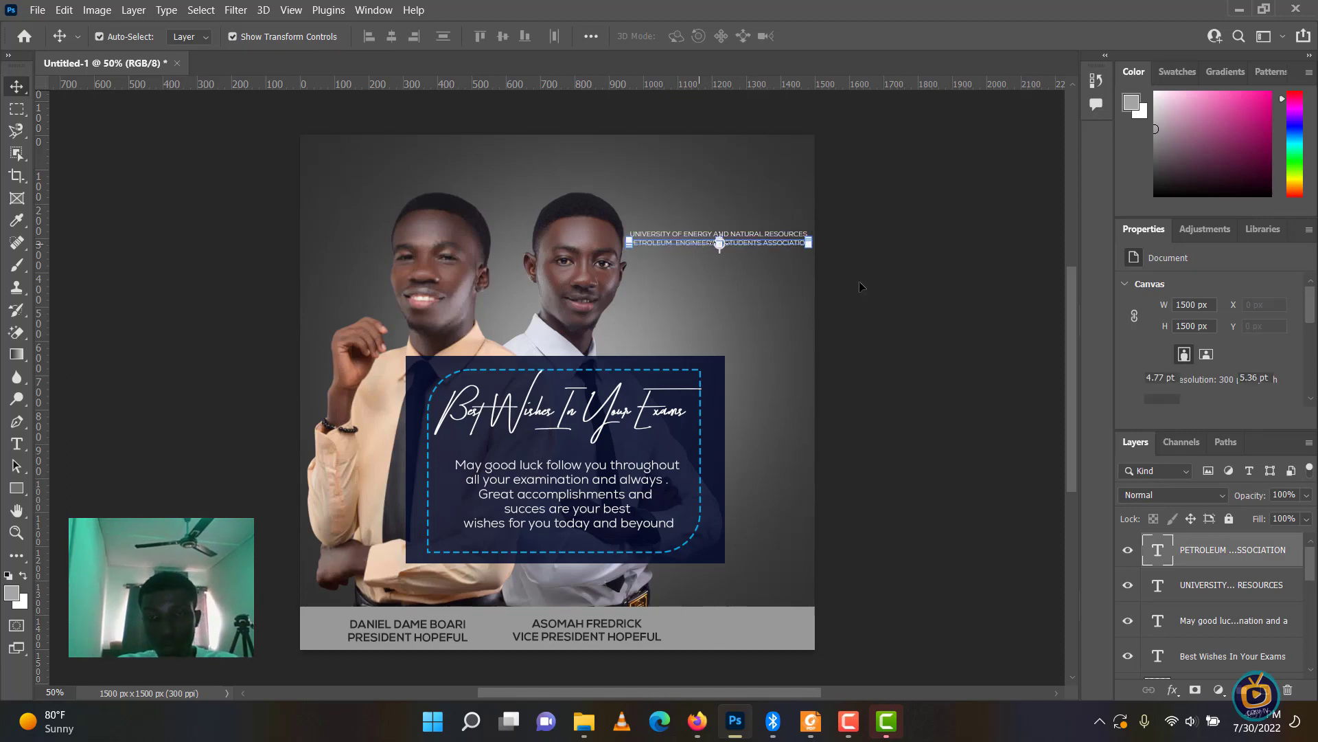
pyautogui.click(592, 346)
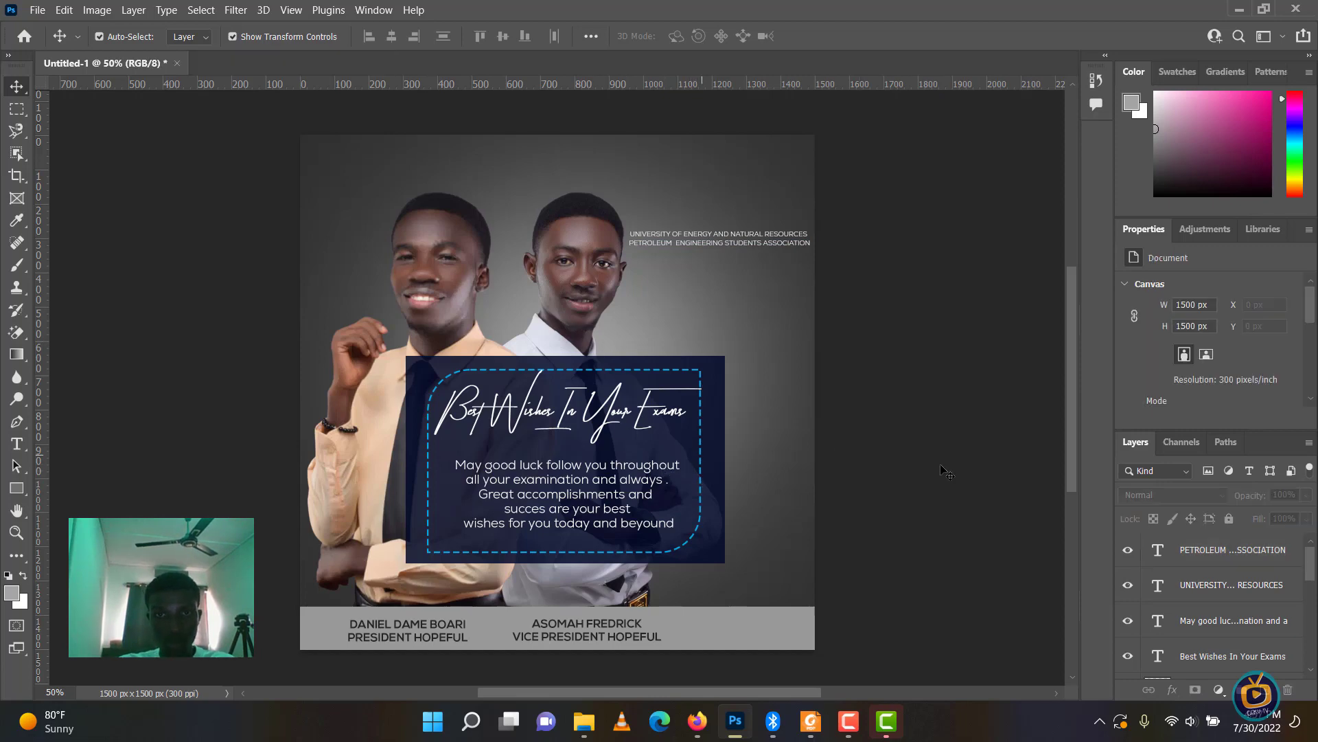
# - In Firefox, search Google for PESA UENR and copy the logo from pesauenr.org
pyautogui.moveTo(697, 720)
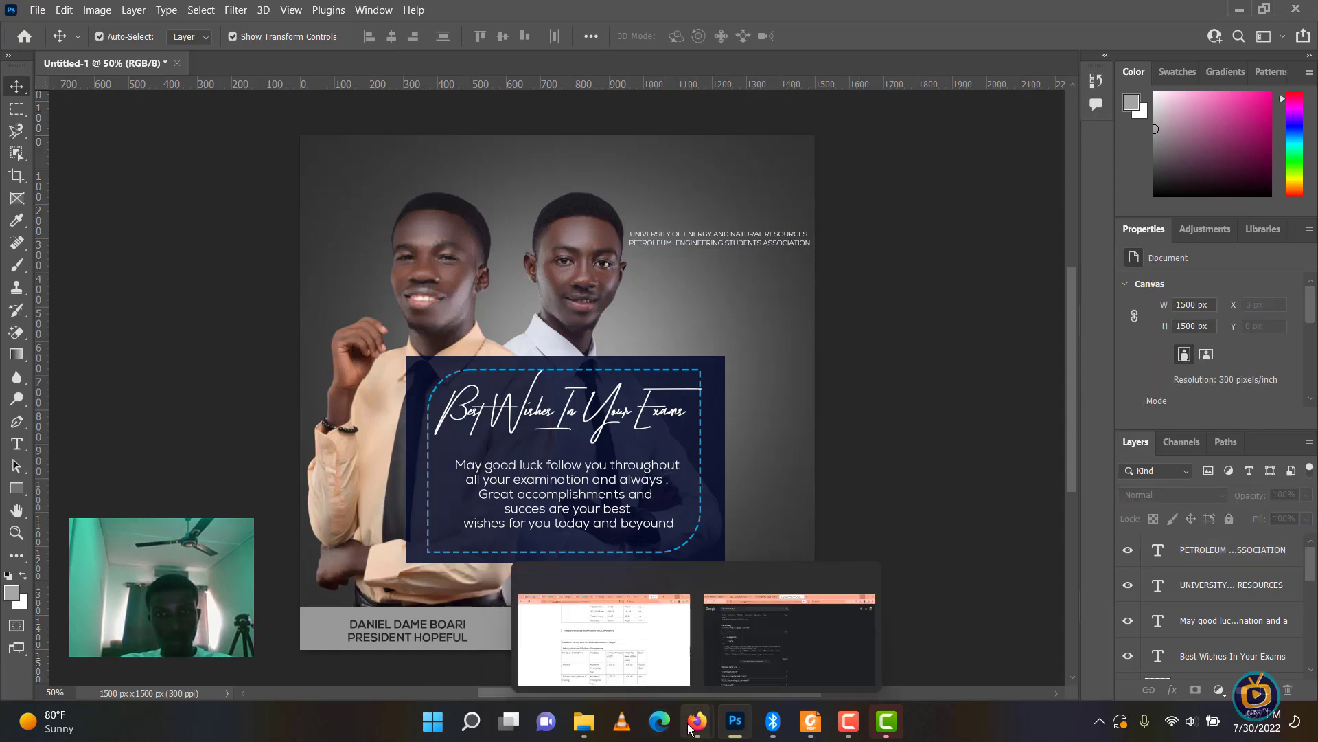
pyautogui.click(666, 603)
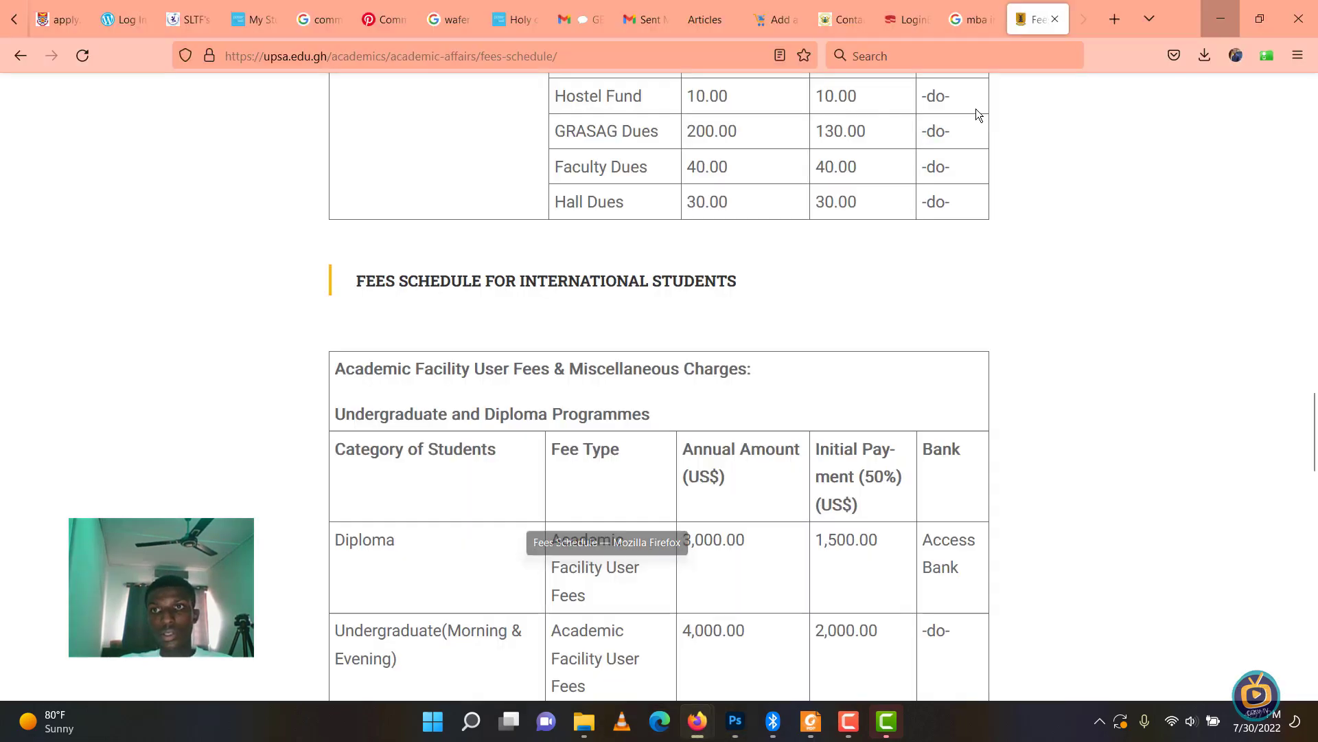
pyautogui.click(1114, 20)
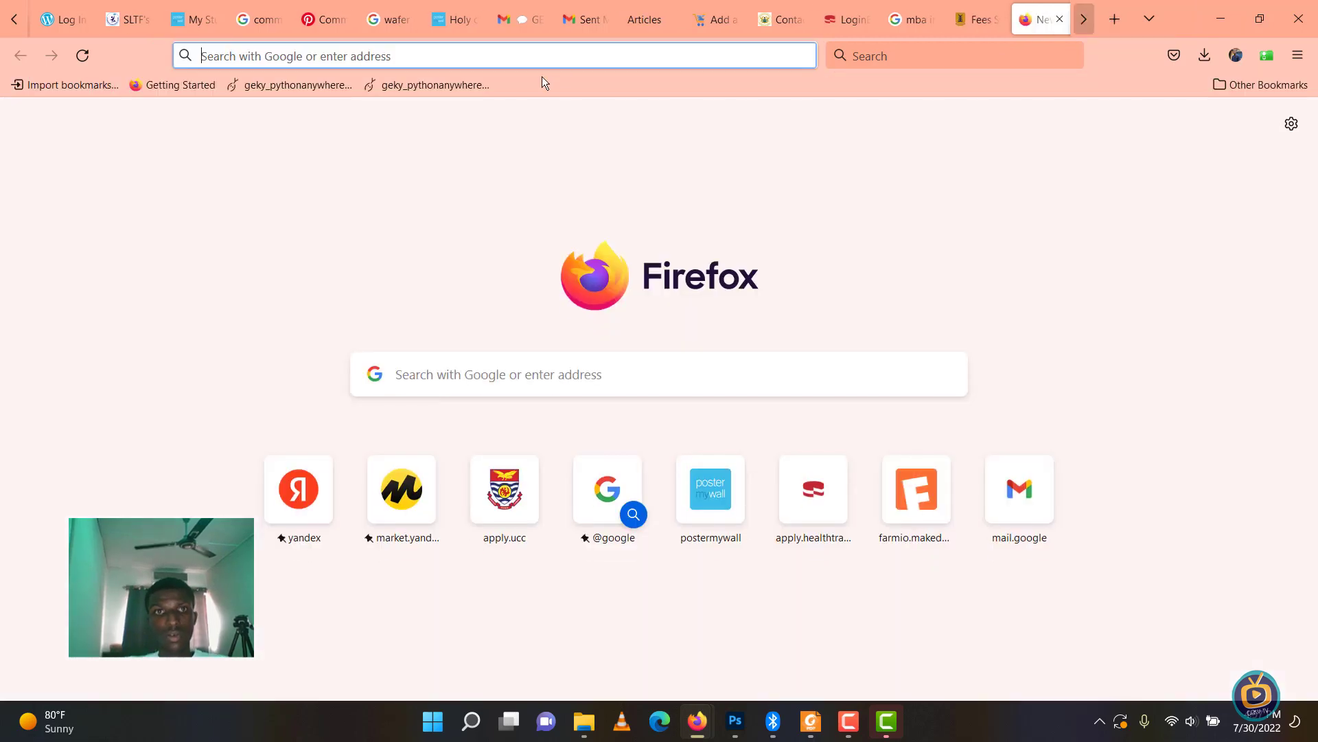
pyautogui.click(360, 49)
pyautogui.write('PES')
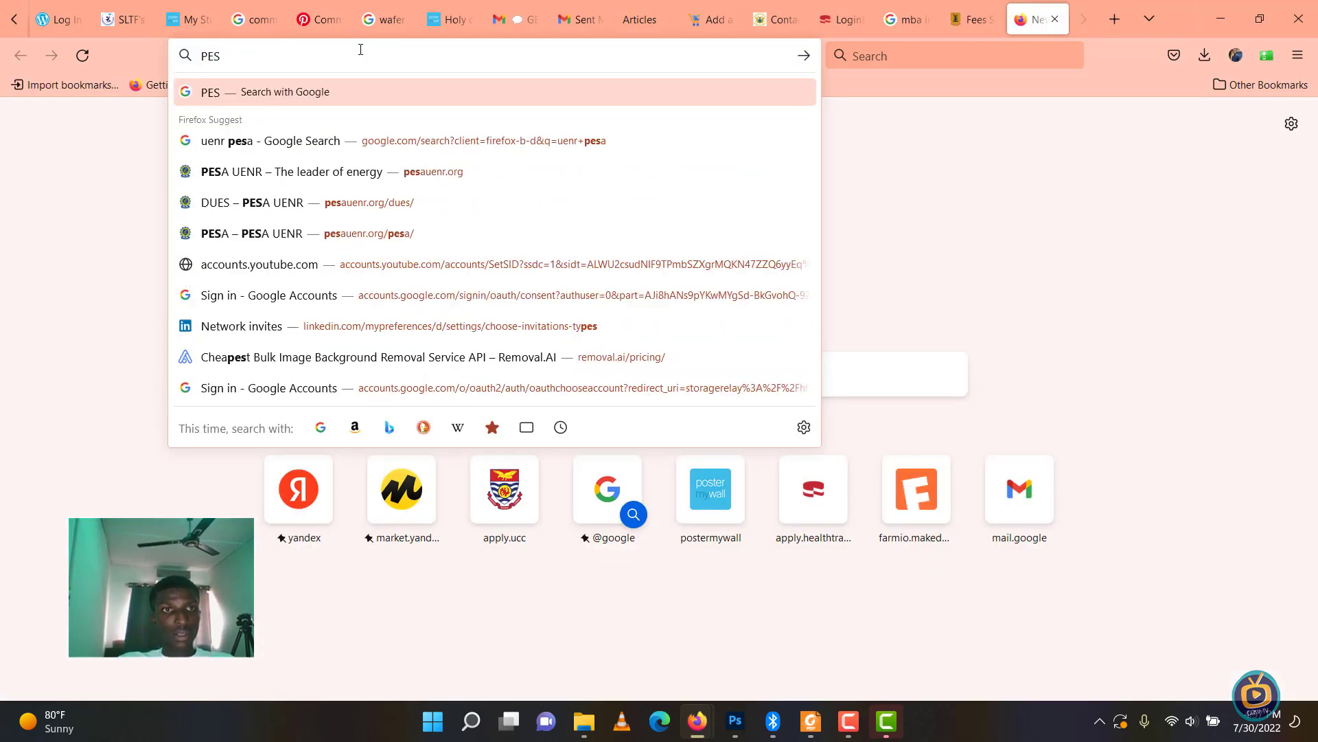
pyautogui.write('A')
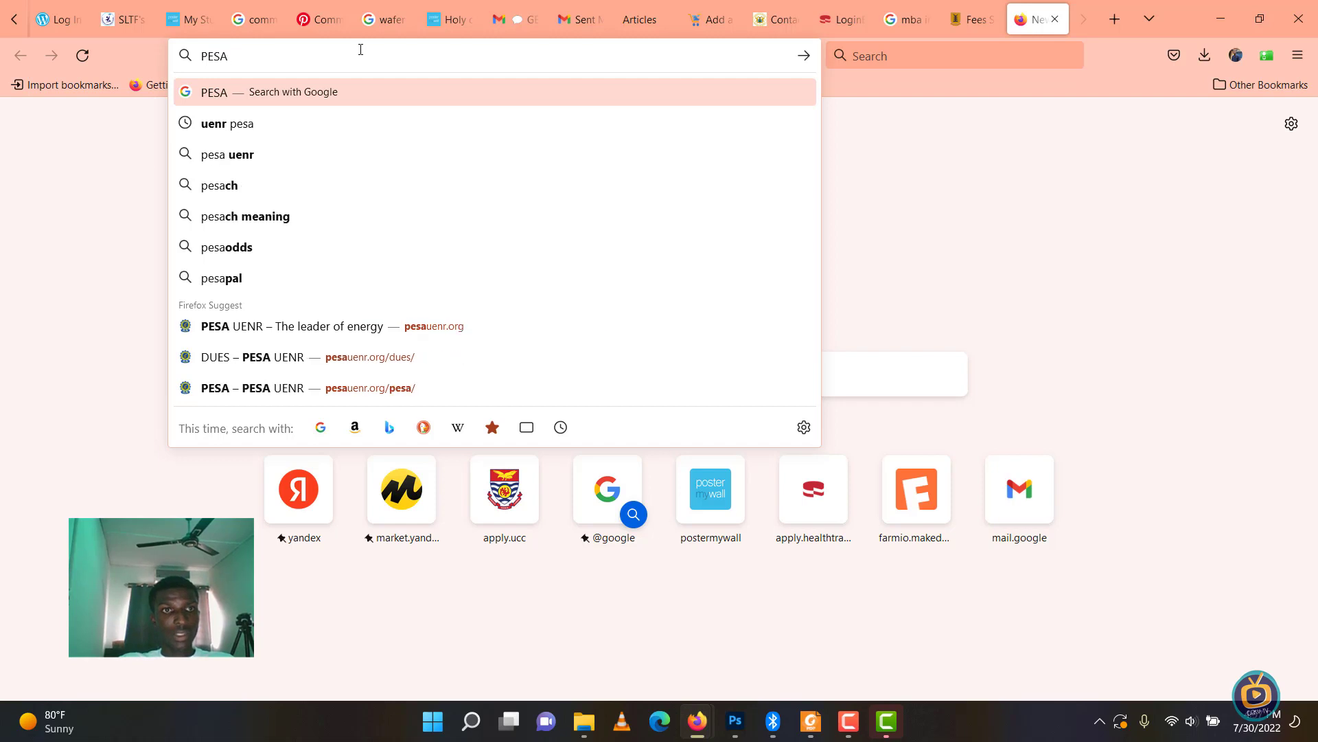
pyautogui.write(' UENR')
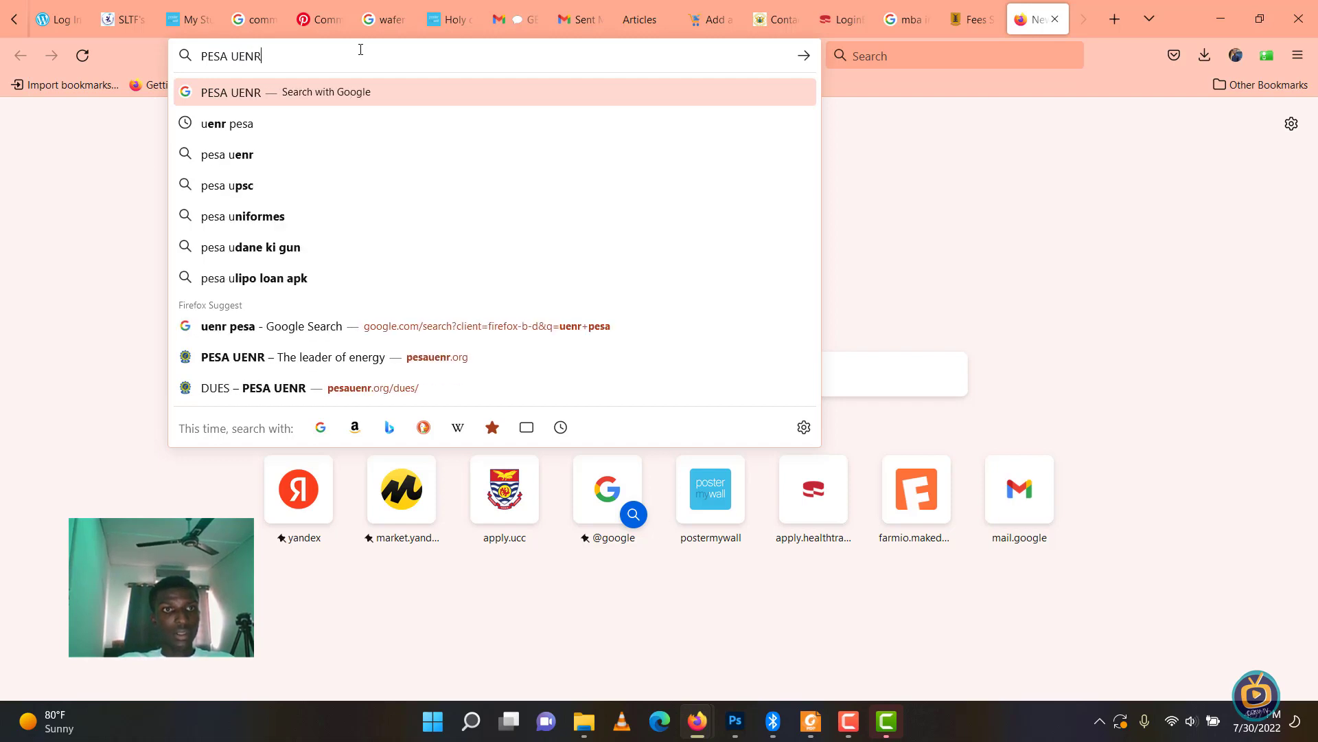
pyautogui.press('Return')
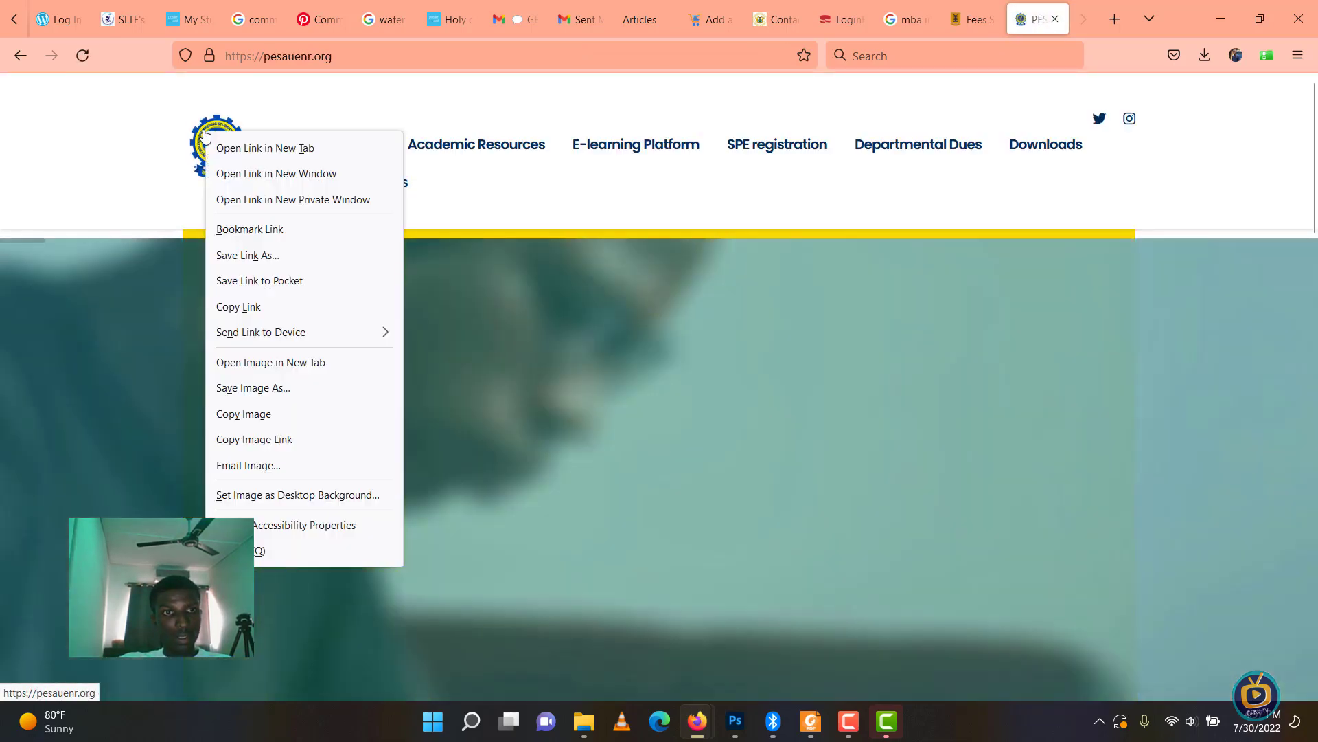
pyautogui.click(244, 414)
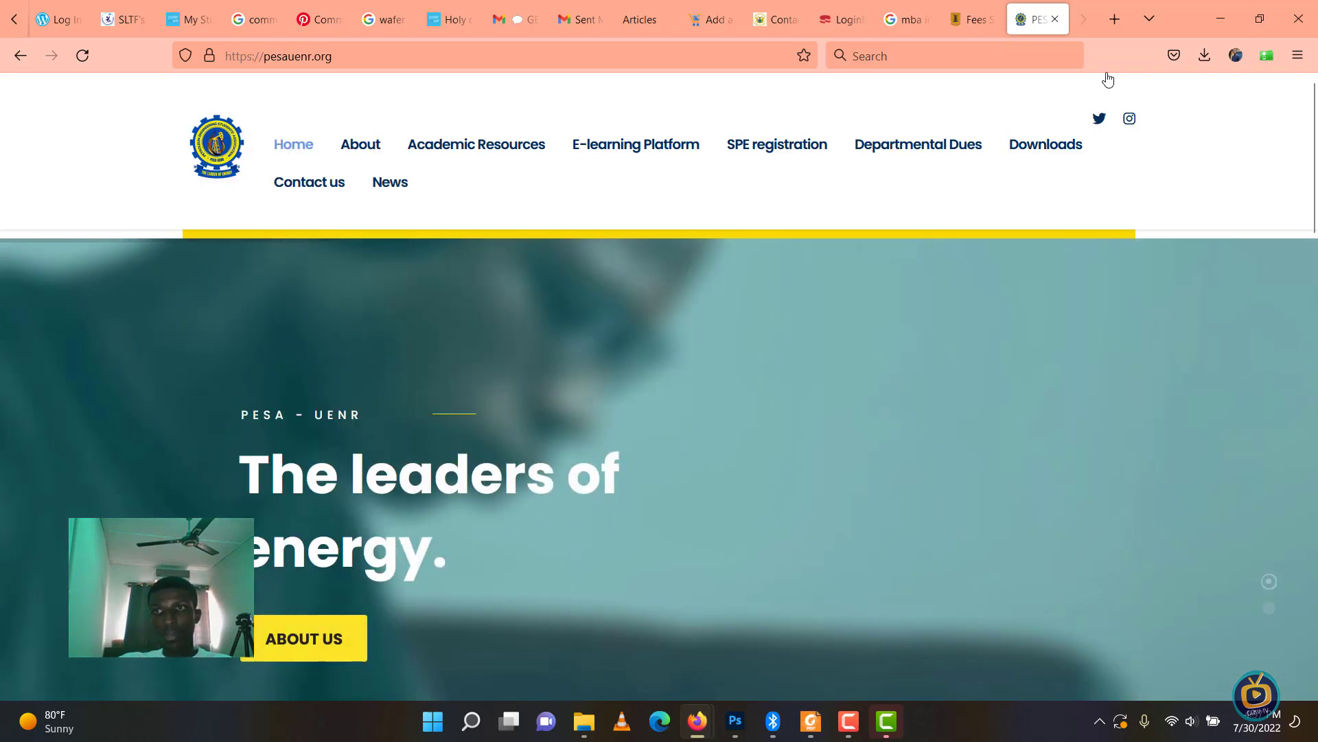
# - Paste the PESA logo at the upper right and magic-erase its black background
pyautogui.click(1208, 15)
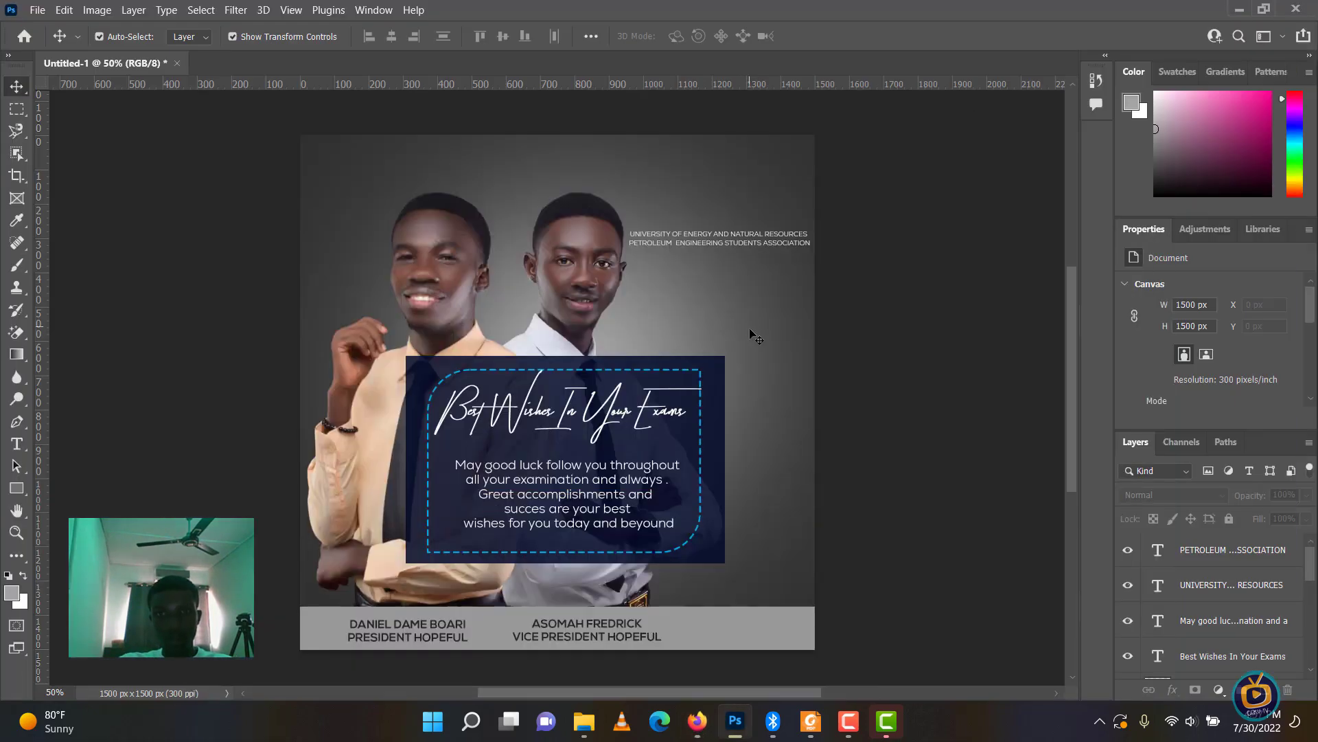
pyautogui.hotkey('ctrl', 'v')
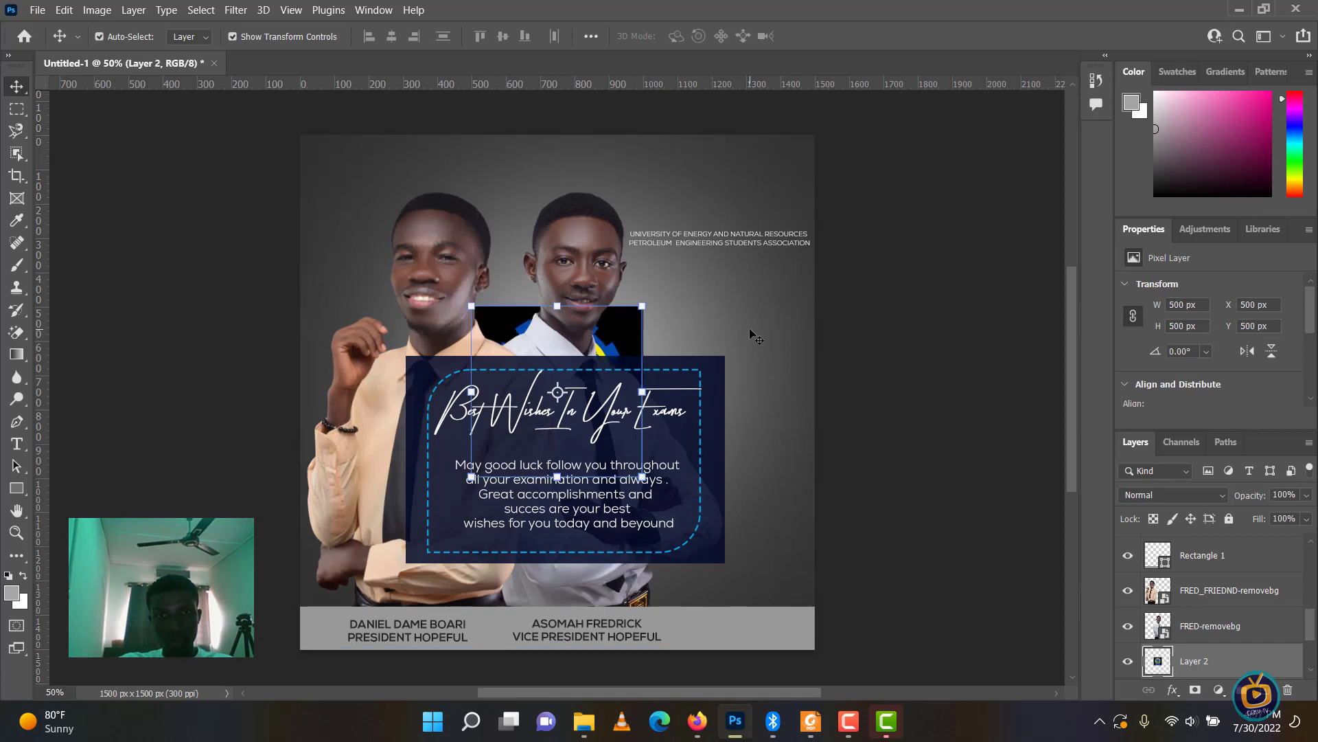
pyautogui.moveTo(623, 339); pyautogui.dragTo(792, 285)
pyautogui.press('e')
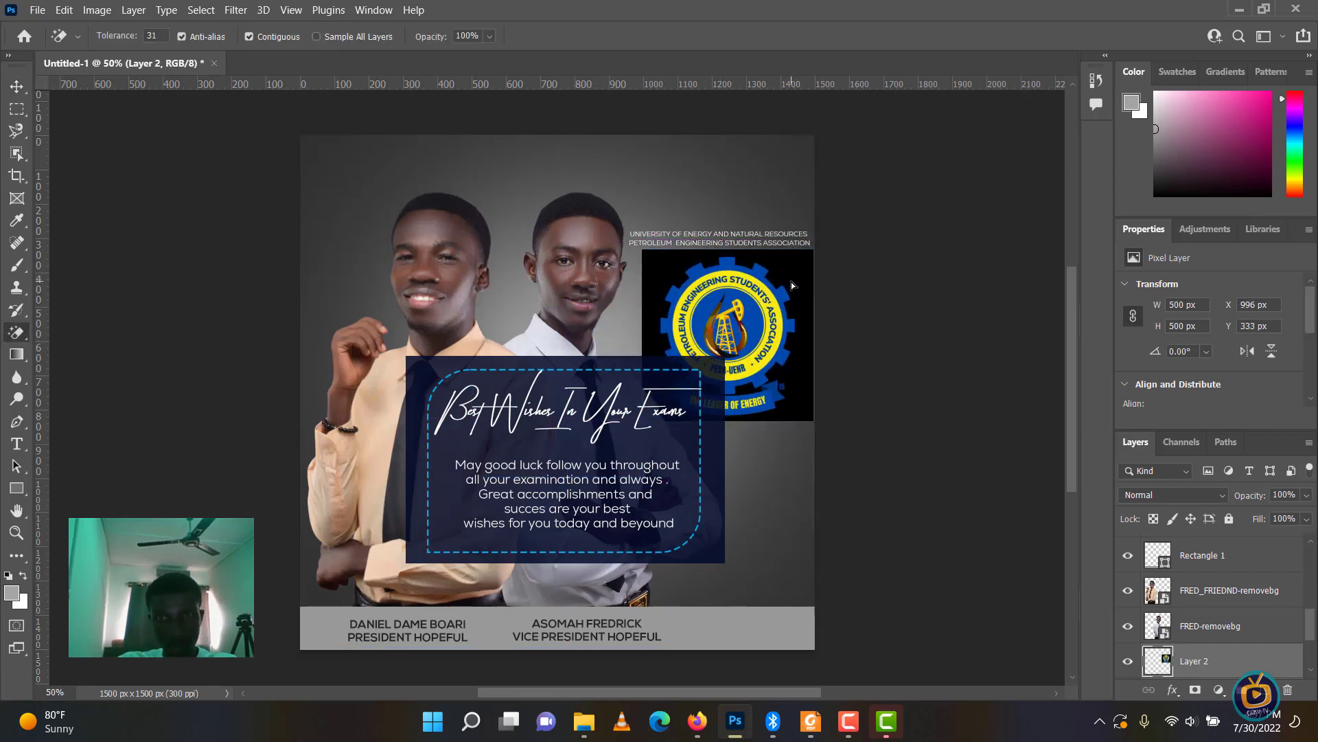
pyautogui.click(799, 277)
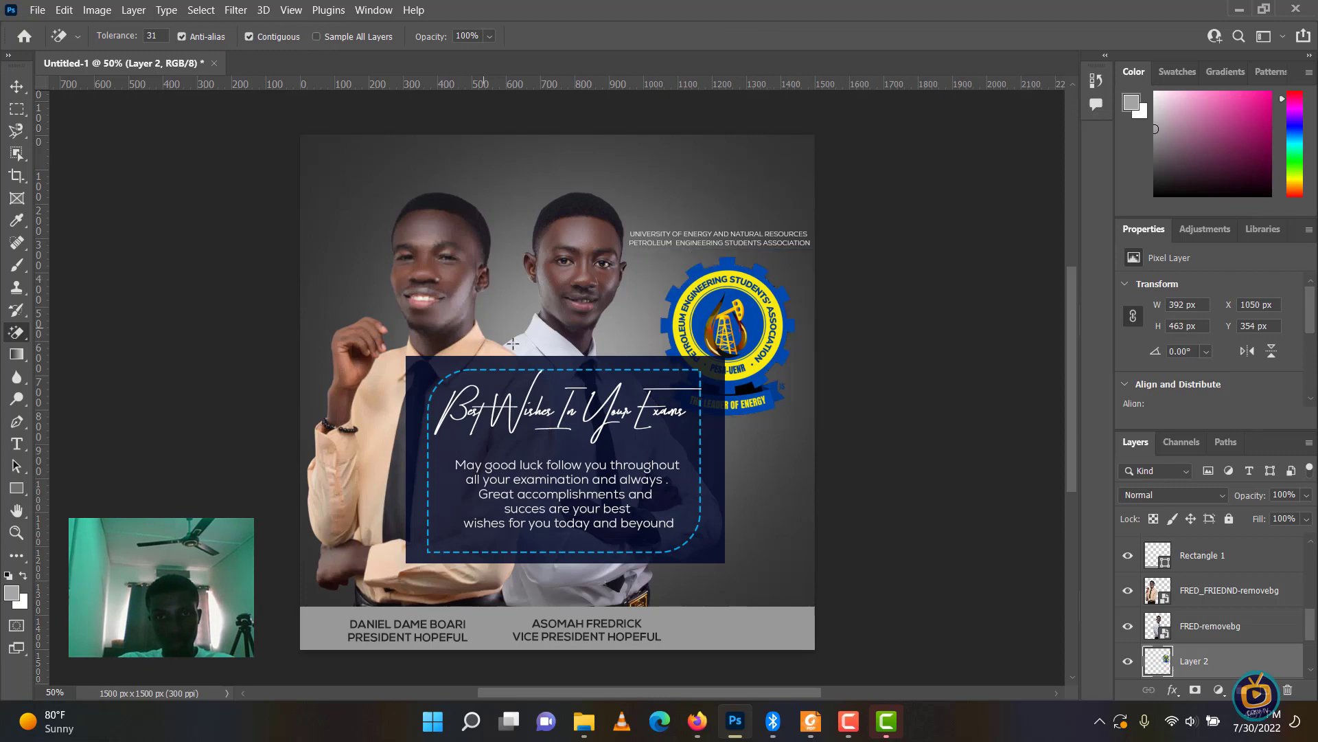
pyautogui.click(747, 387)
# - In Firefox, search Google Images for UENR LOGO
pyautogui.moveTo(697, 721)
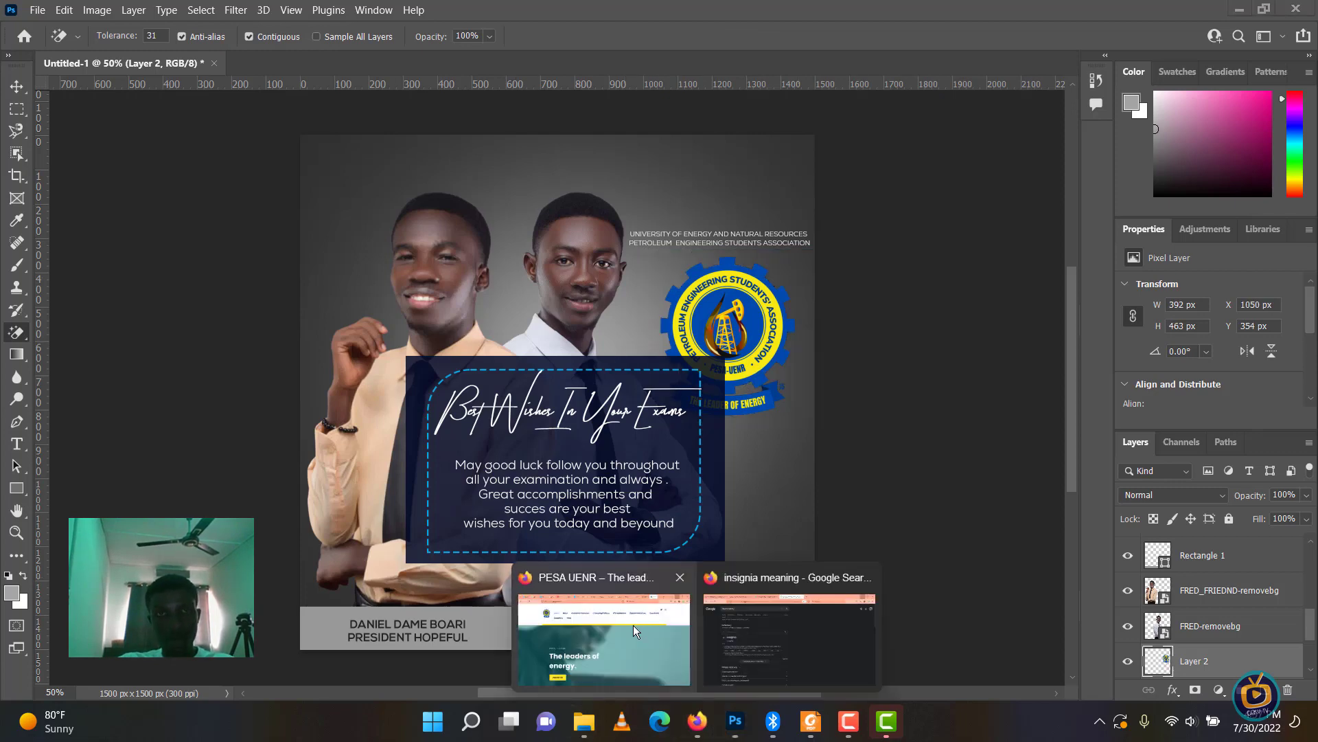
pyautogui.click(633, 625)
pyautogui.moveTo(346, 57); pyautogui.dragTo(233, 45)
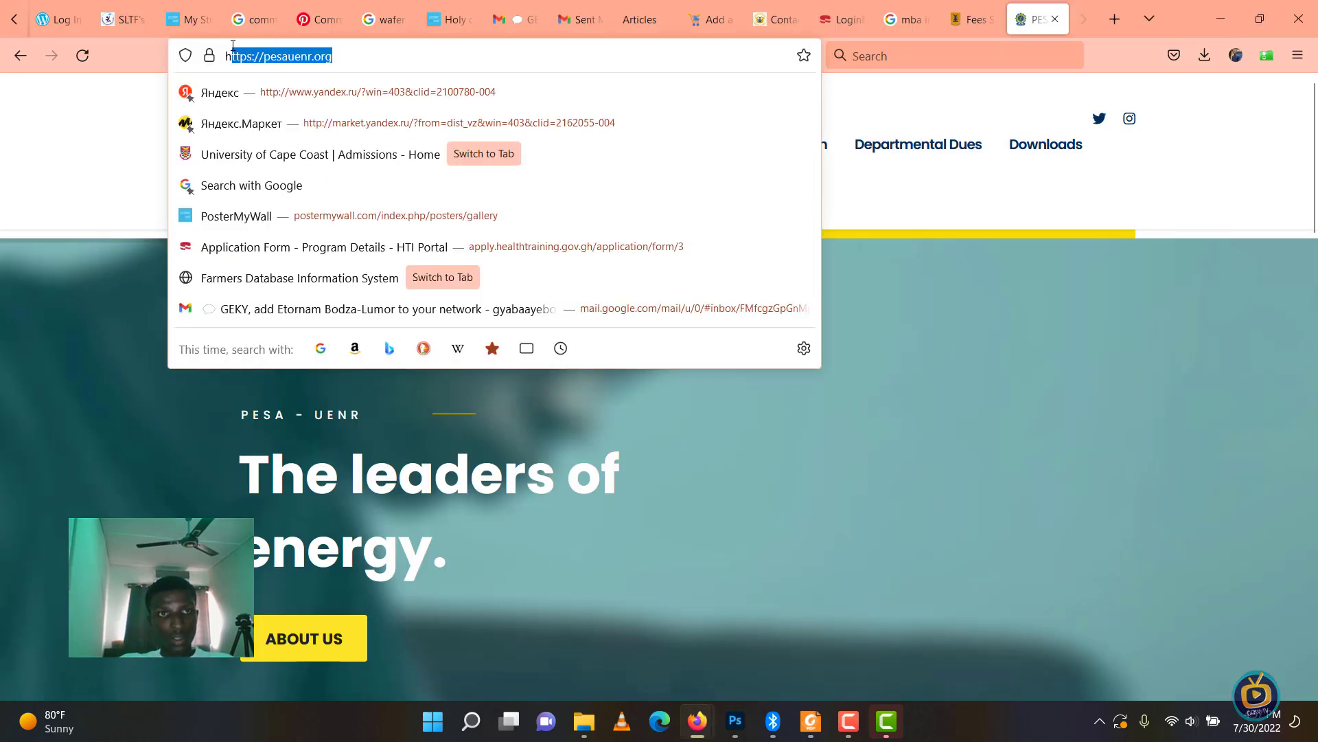
pyautogui.write('U')
pyautogui.press('BackSpace')
pyautogui.press('BackSpace')
pyautogui.write('UENR+LOGO')
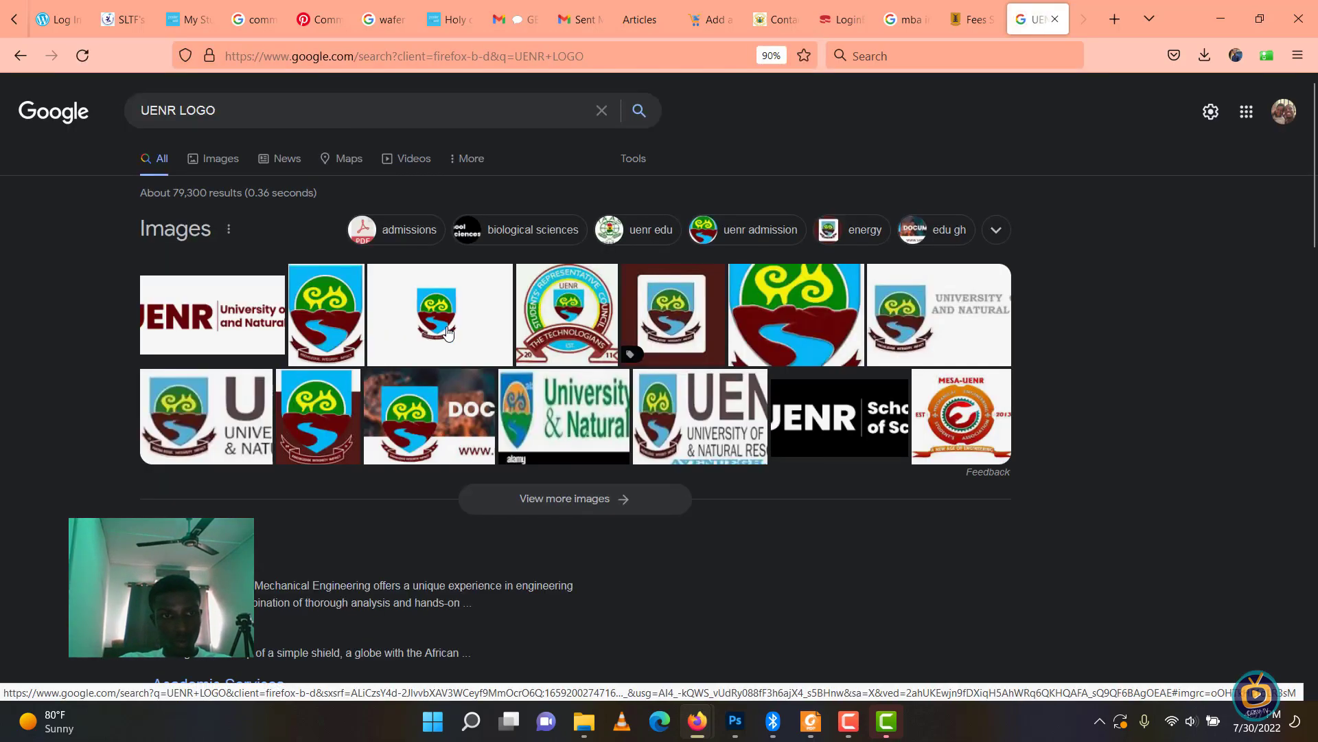
pyautogui.click(347, 321)
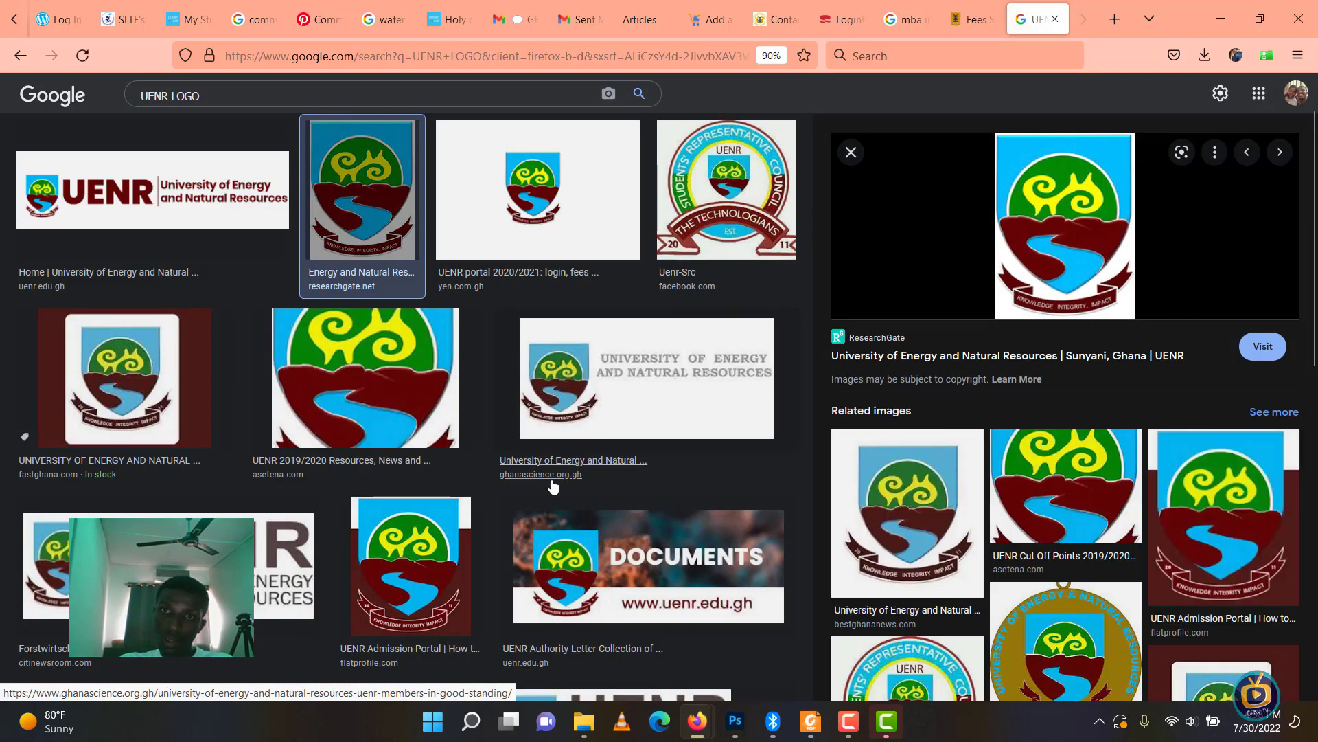
# - Copy an enlarged UENR crest image from its preview
pyautogui.click(874, 545)
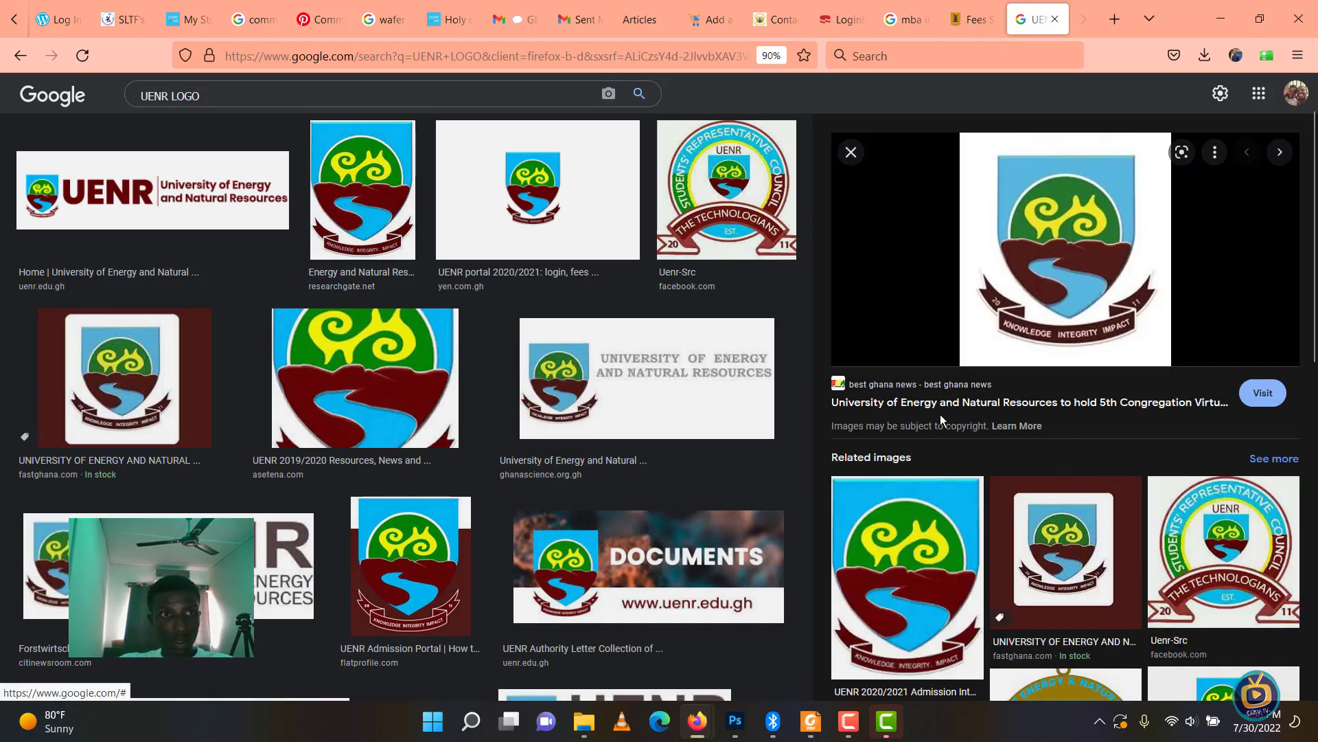
pyautogui.rightClick(1047, 294)
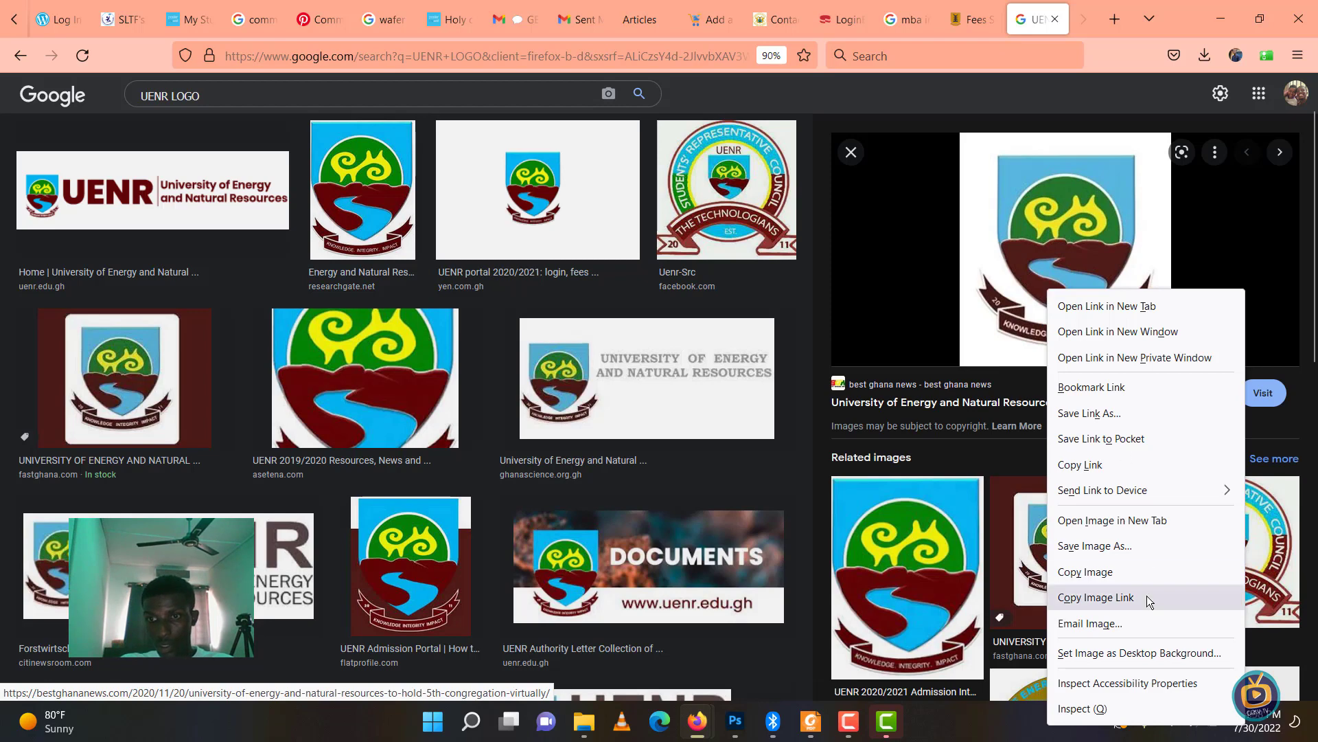
pyautogui.click(1087, 571)
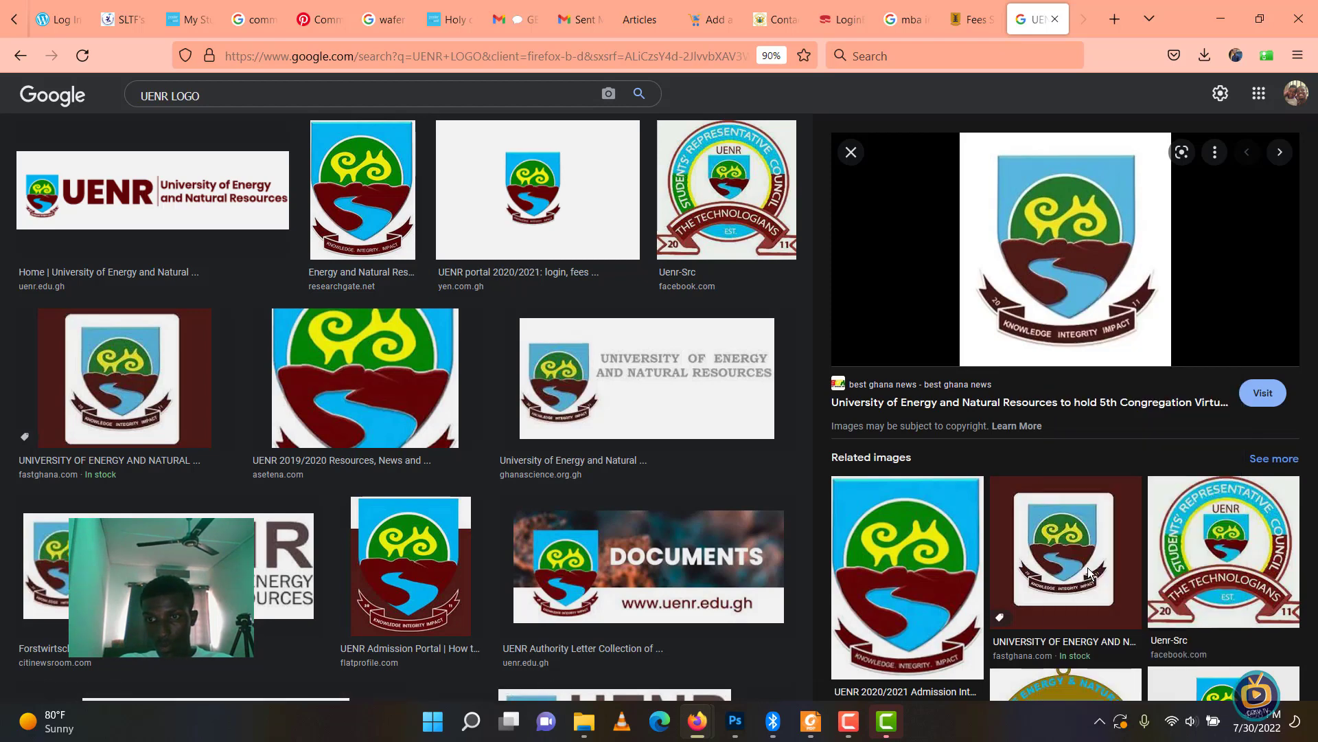
pyautogui.click(1220, 19)
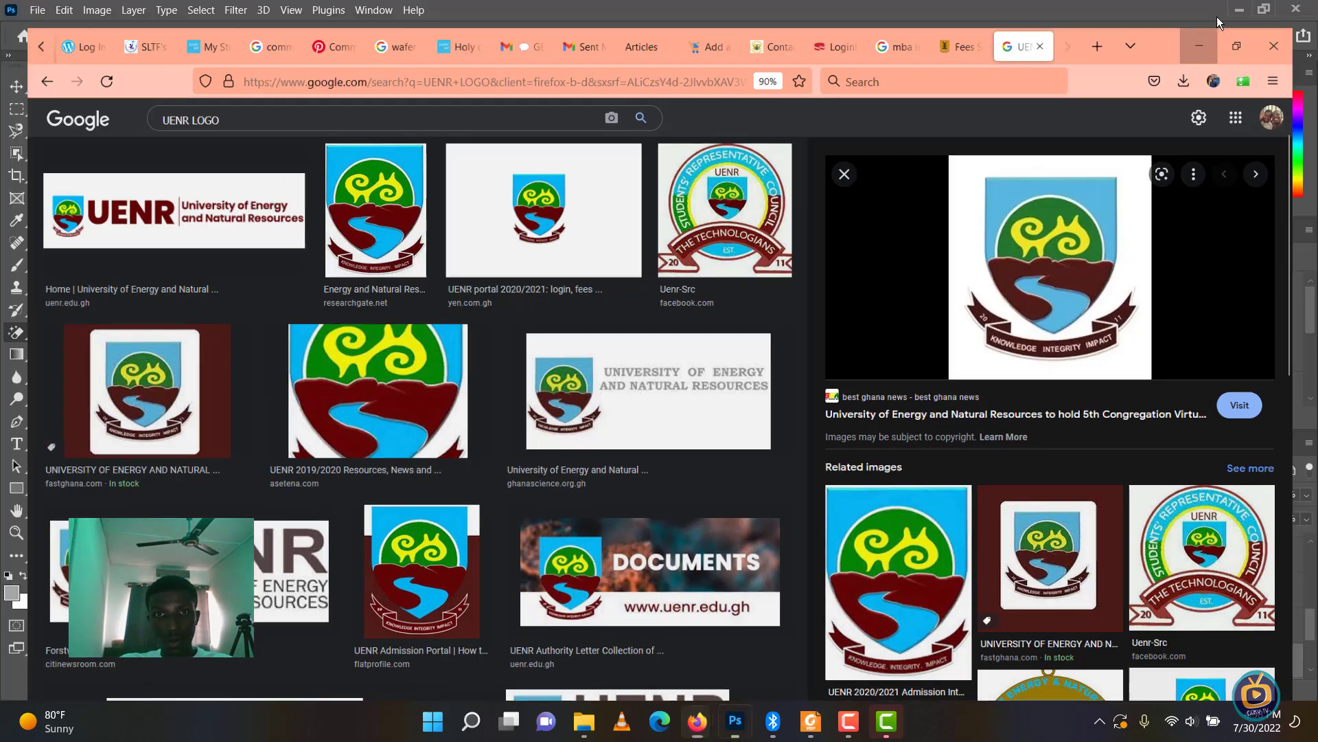
# - Paste the UENR crest at the upper right, shrink it, and erase its white background
pyautogui.hotkey('ctrl', 'v')
pyautogui.press('v')
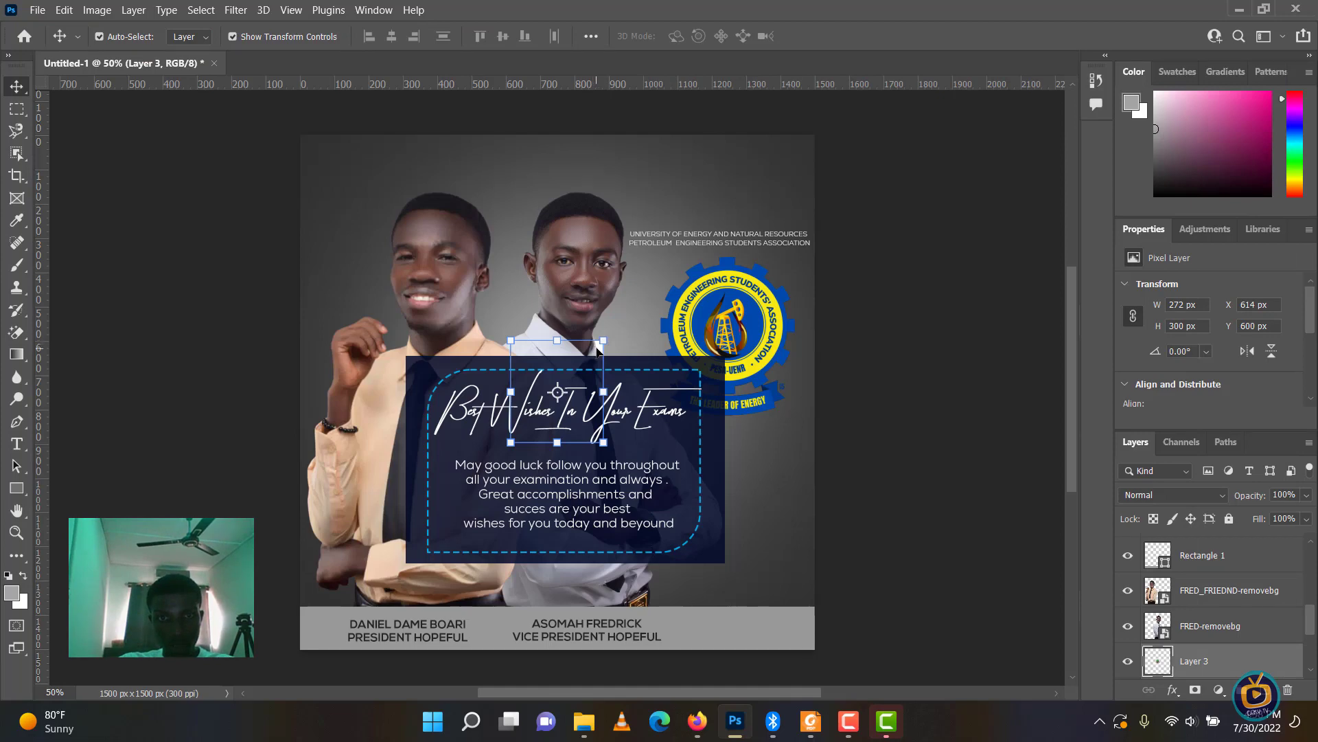
pyautogui.moveTo(599, 350); pyautogui.dragTo(743, 295)
pyautogui.moveTo(744, 389); pyautogui.dragTo(699, 332)
pyautogui.click(872, 353)
pyautogui.click(893, 368)
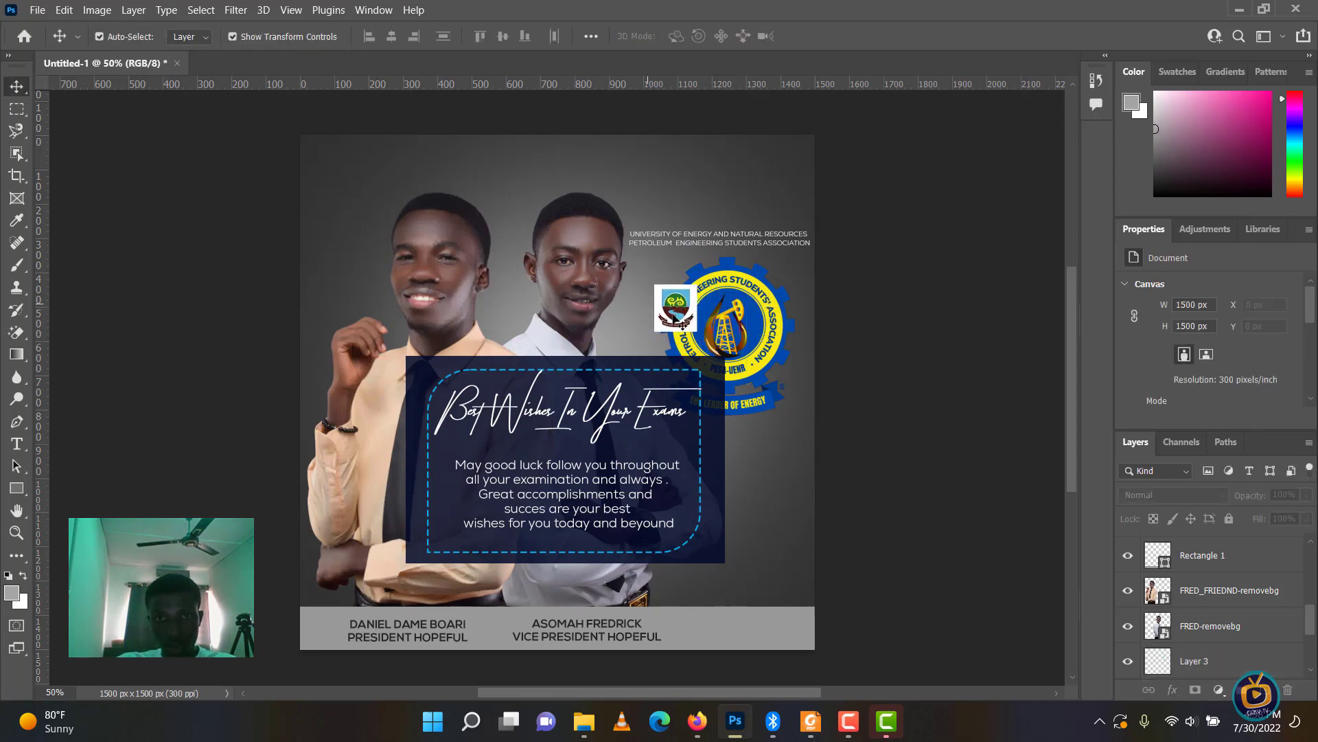
pyautogui.click(682, 324)
pyautogui.press('e')
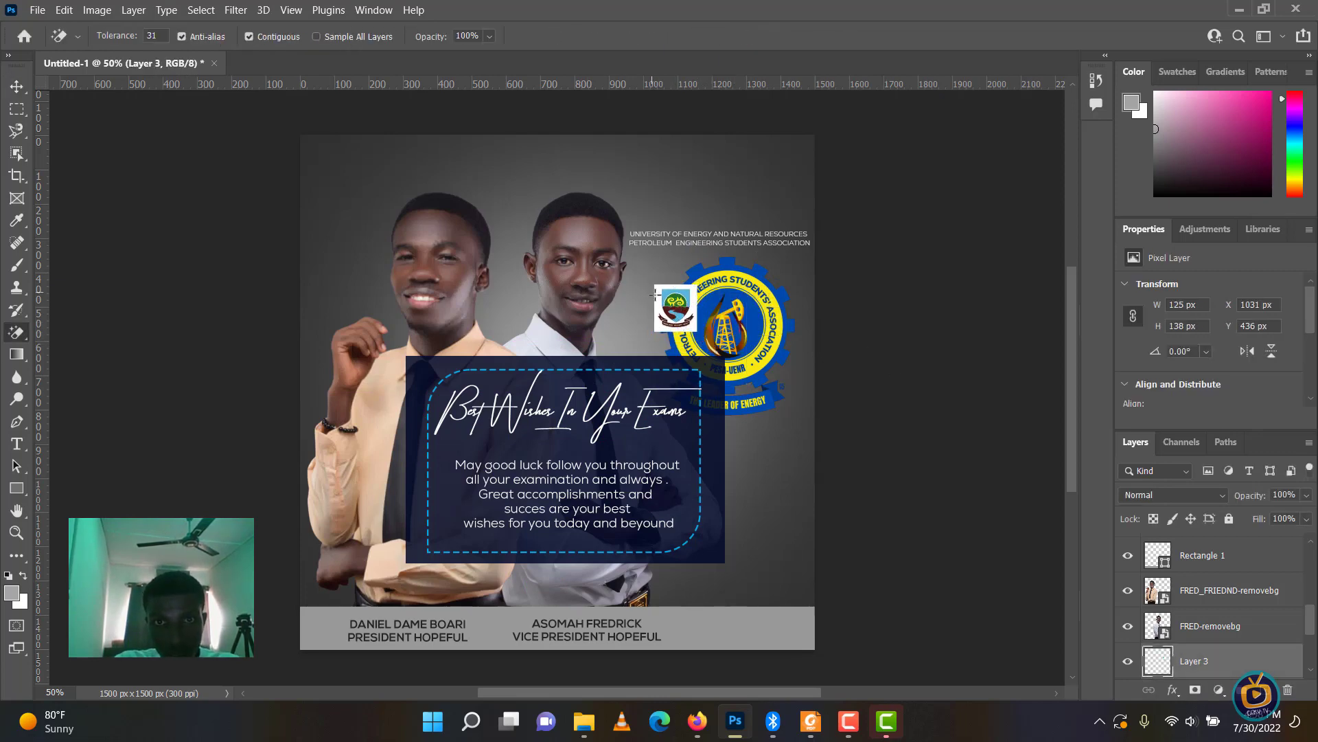
pyautogui.click(656, 294)
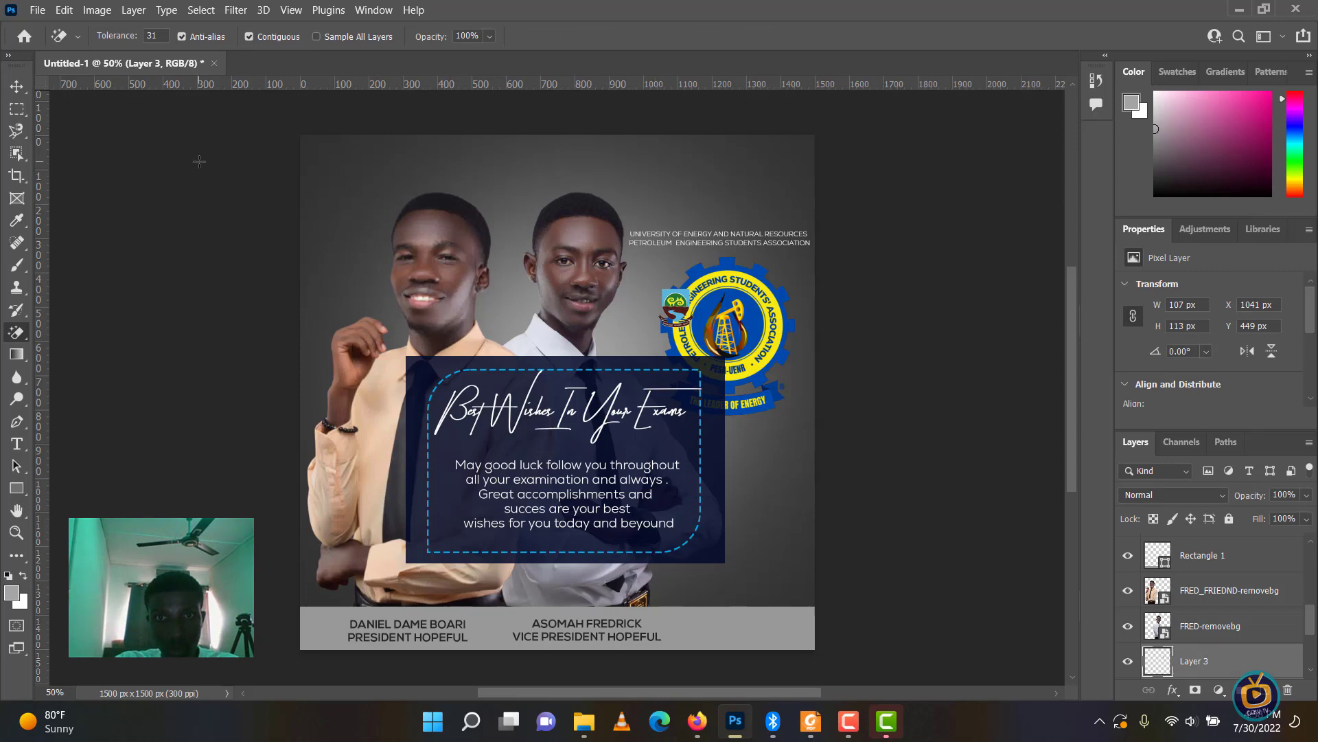
# - Shrink the PESA logo to 209 × 246 px and bring it to the top beside the crest
pyautogui.click(16, 86)
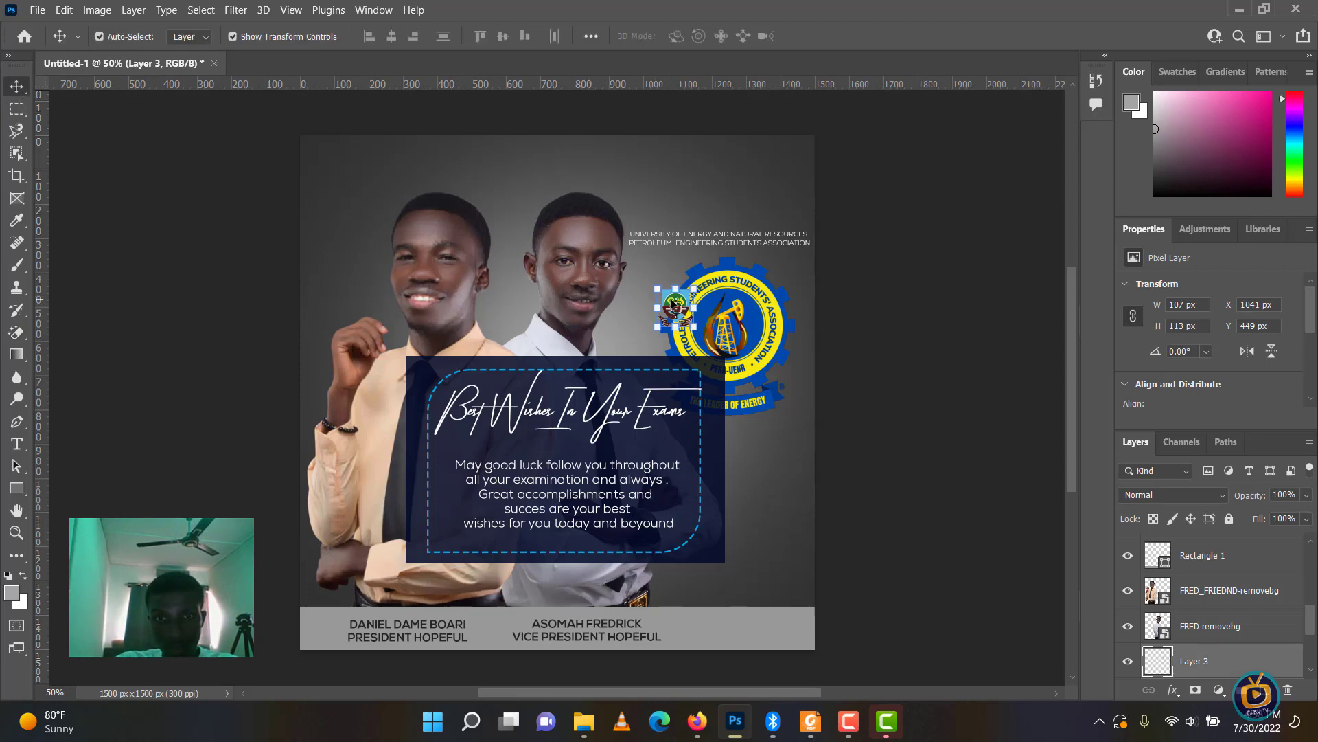
pyautogui.moveTo(674, 306); pyautogui.dragTo(648, 287)
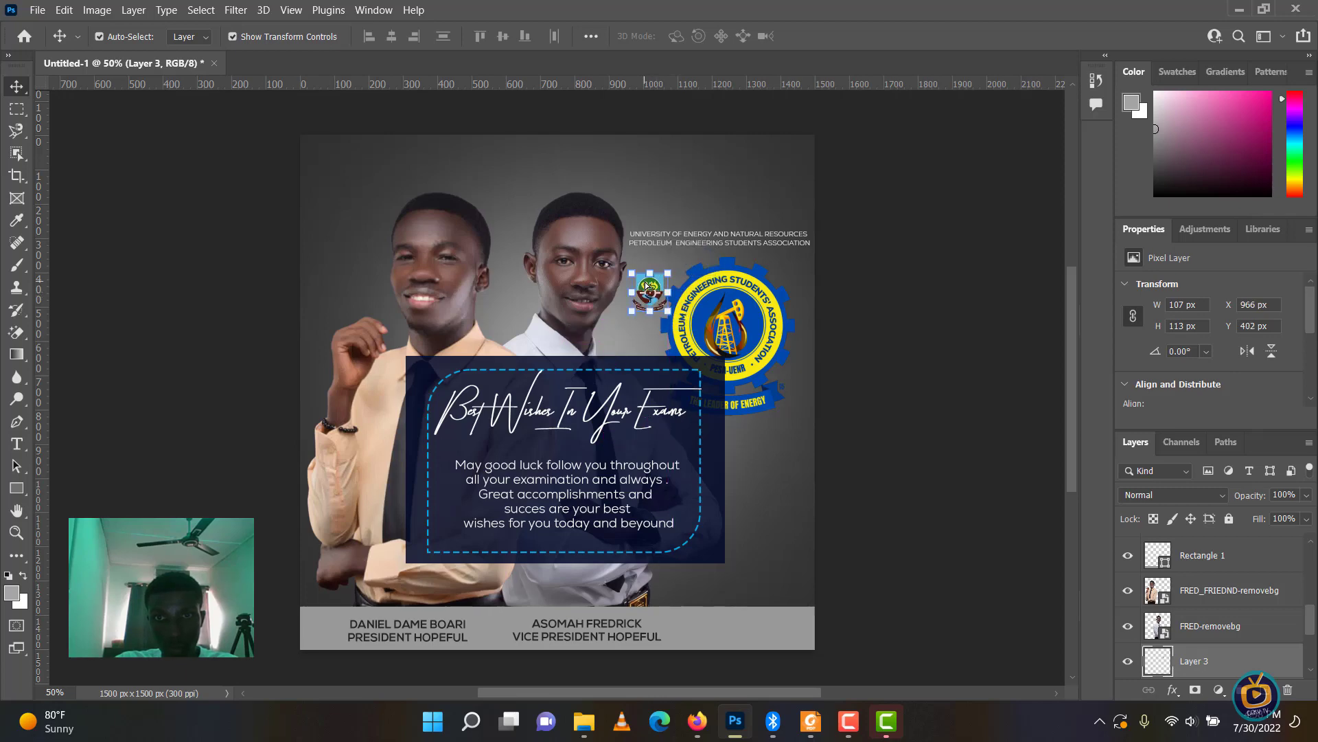
pyautogui.click(746, 341)
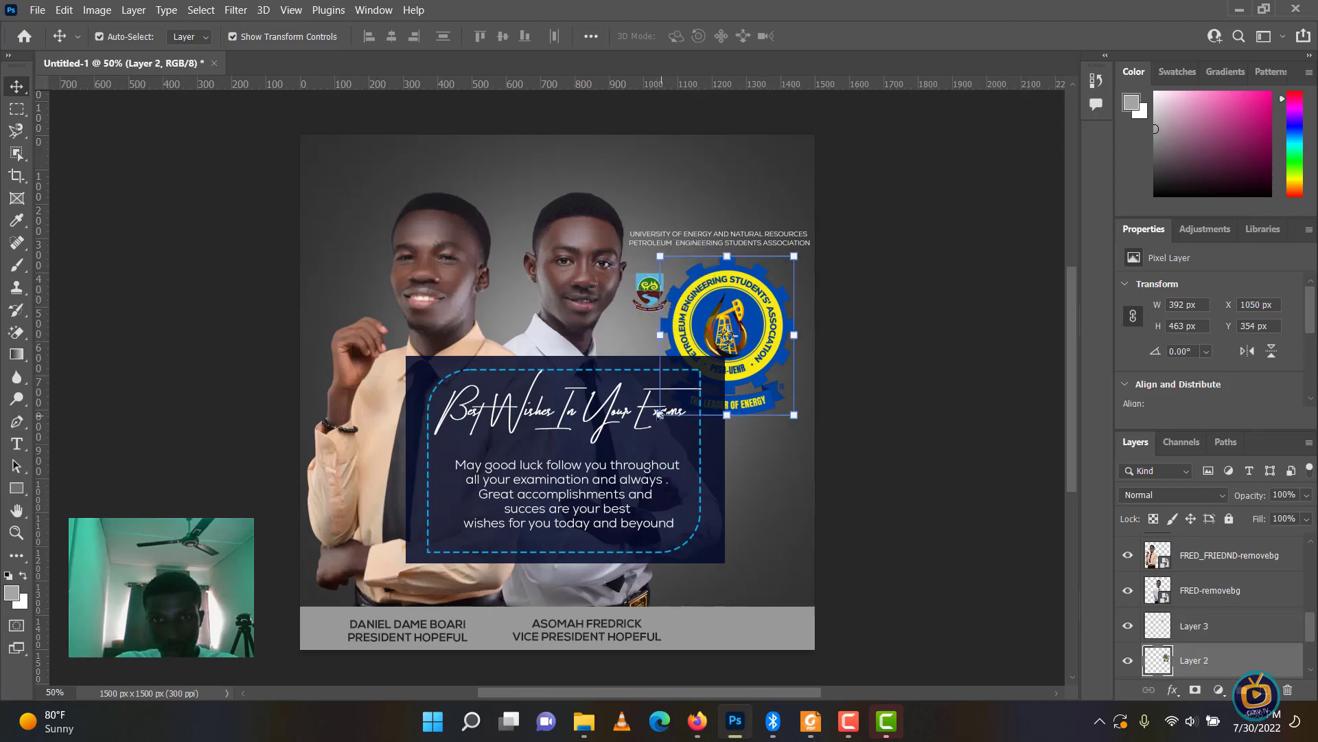
pyautogui.moveTo(659, 413); pyautogui.dragTo(728, 316)
pyautogui.press('Return')
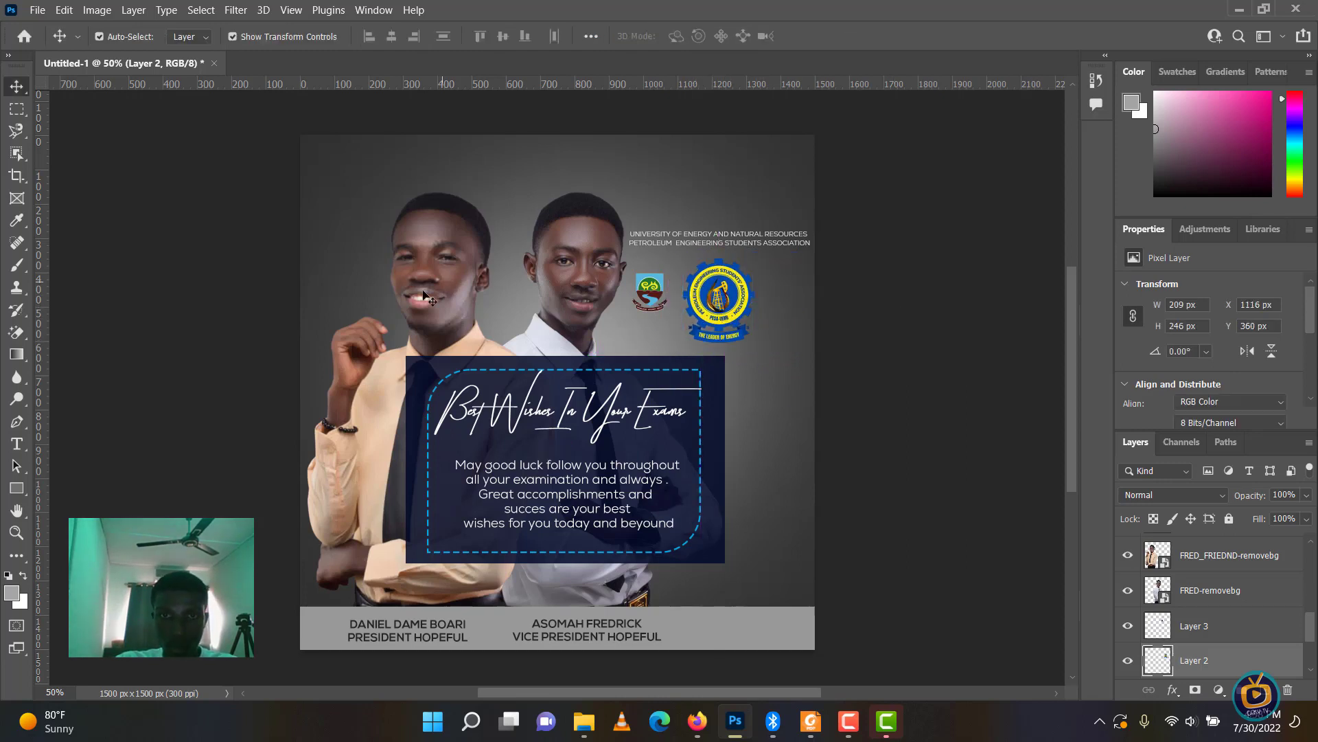
pyautogui.moveTo(646, 307); pyautogui.dragTo(699, 201)
pyautogui.moveTo(711, 292); pyautogui.dragTo(718, 328)
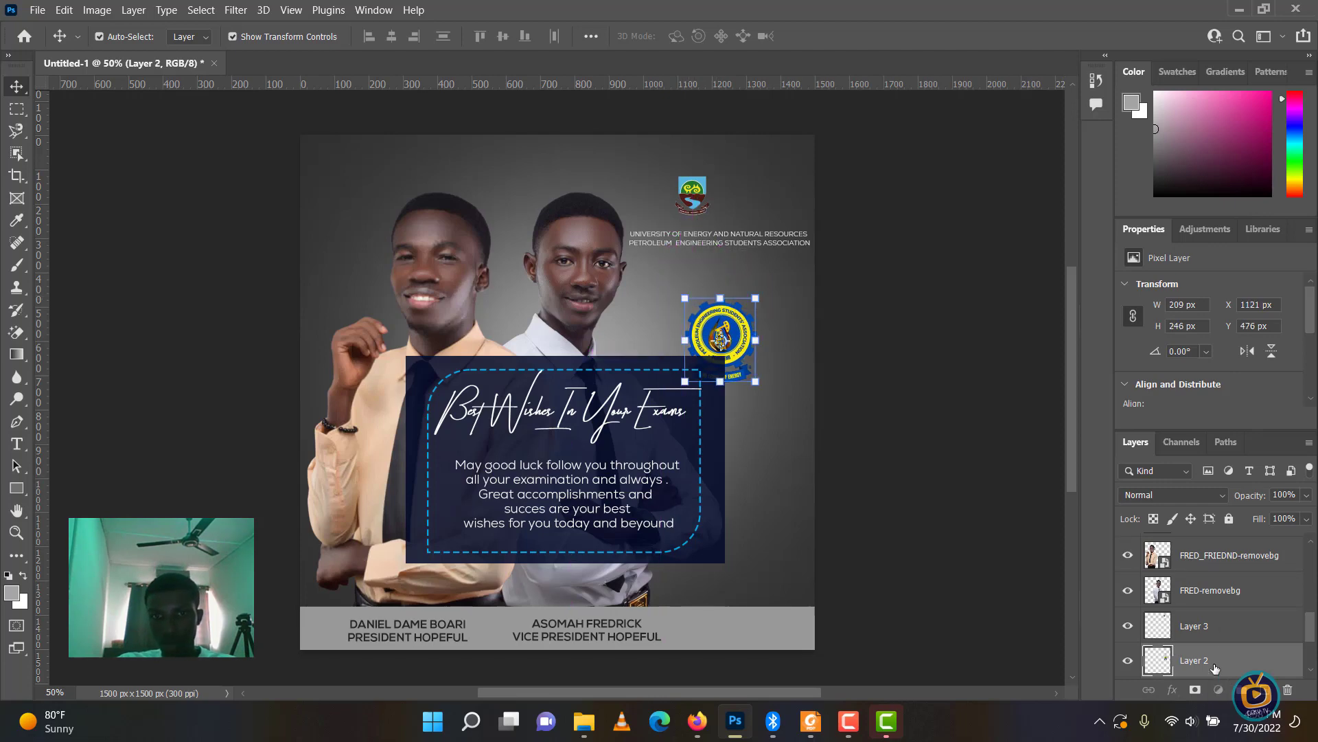
pyautogui.moveTo(1209, 660); pyautogui.dragTo(1187, 533)
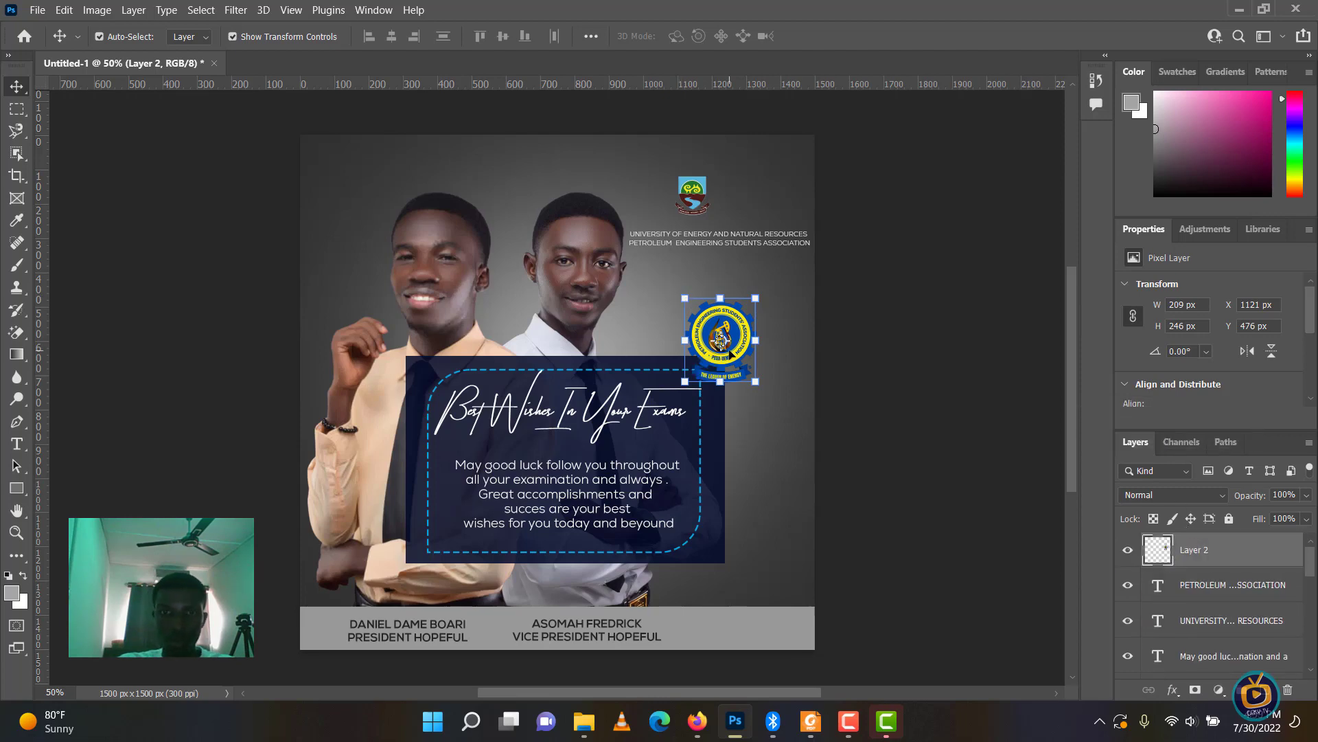
# - Rearrange both logos, setting the crest in the top-right corner above the university name
pyautogui.hotkey('ctrl', 't')
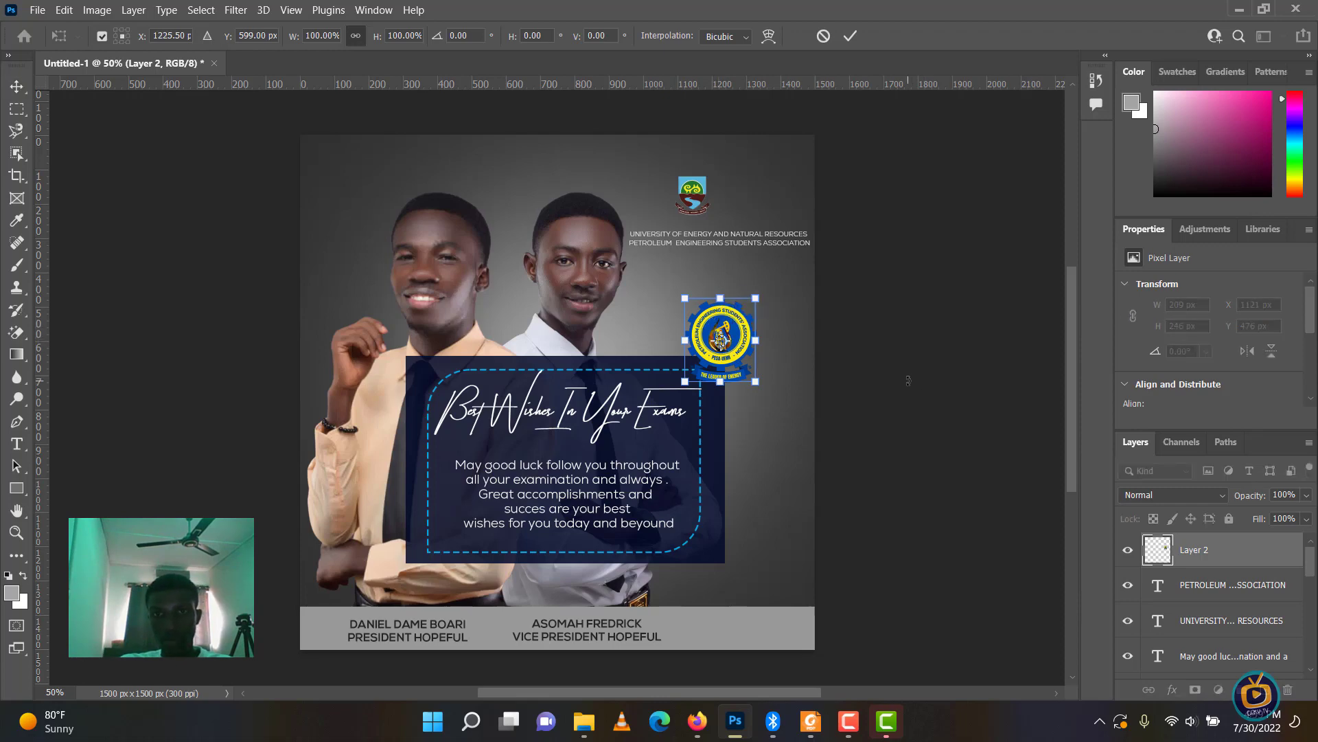
pyautogui.click(851, 37)
pyautogui.click(846, 204)
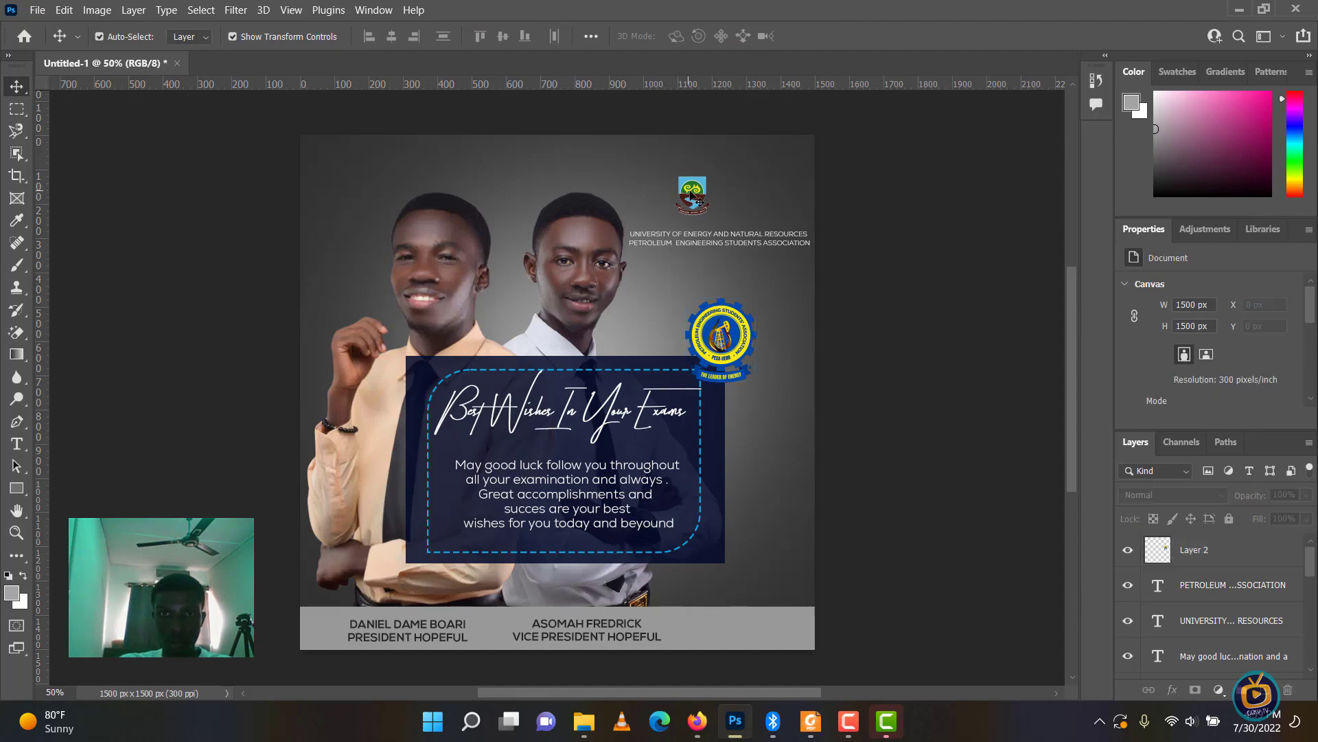
pyautogui.moveTo(693, 197); pyautogui.dragTo(692, 281)
pyautogui.moveTo(735, 336)
pyautogui.mouseDown()
pyautogui.moveTo(762, 313)
pyautogui.moveTo(717, 338)
pyautogui.moveTo(734, 340)
pyautogui.mouseUp()
pyautogui.click(881, 354)
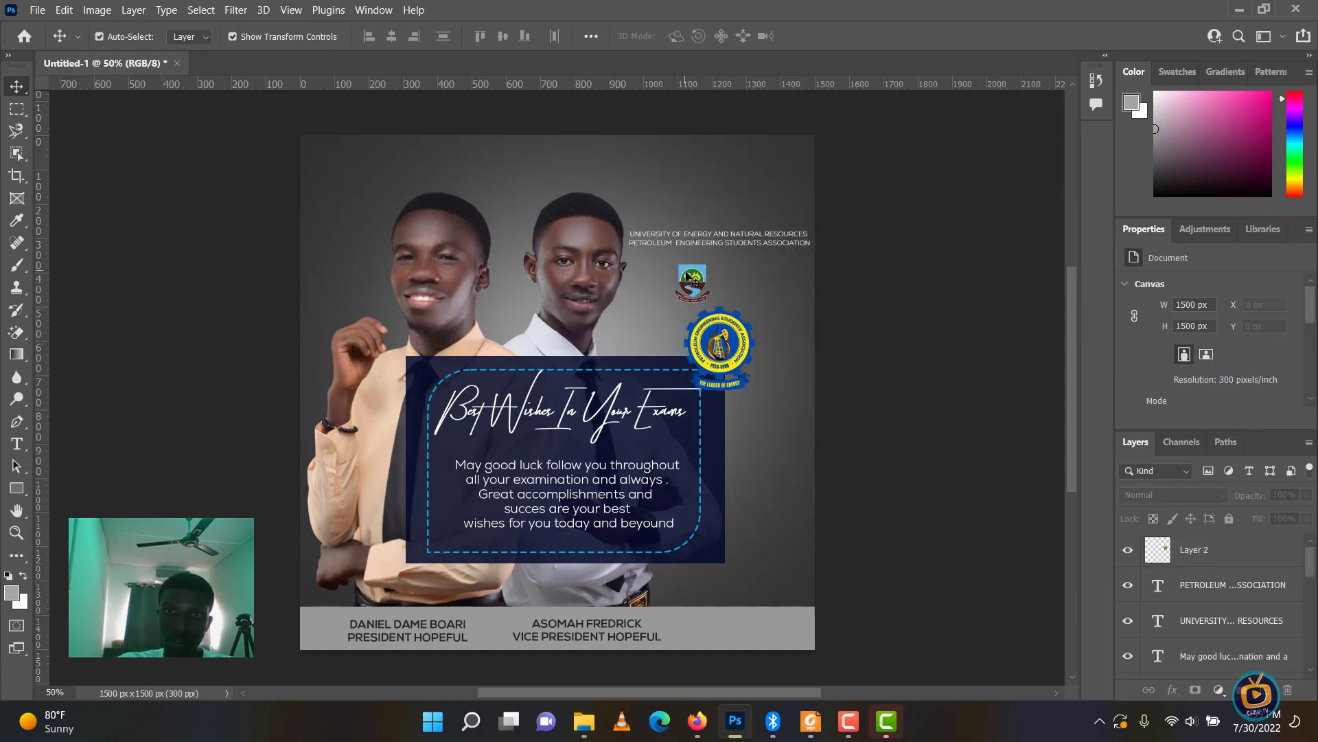
pyautogui.moveTo(707, 269); pyautogui.dragTo(806, 185)
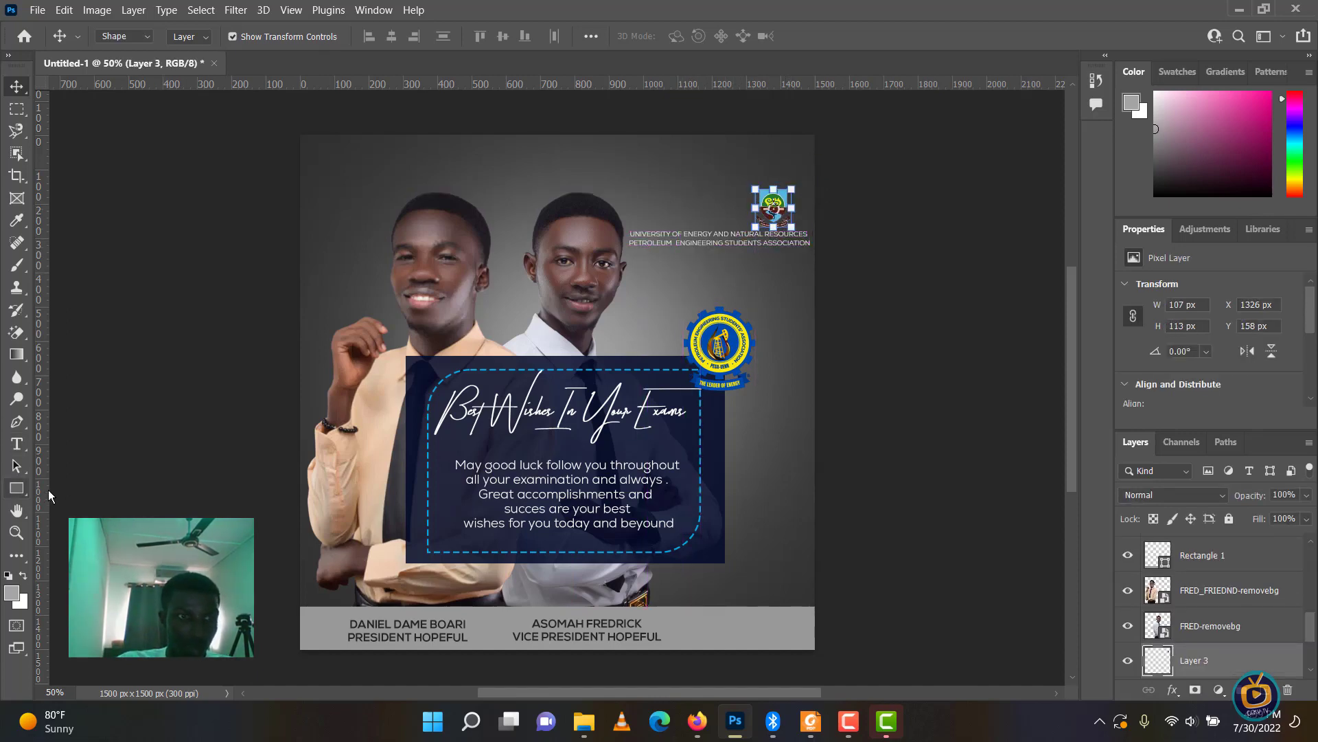
# - Draw a grey 212 × 85 px rectangle with 42.5 px linked corner radii under the crest
pyautogui.click(16, 488)
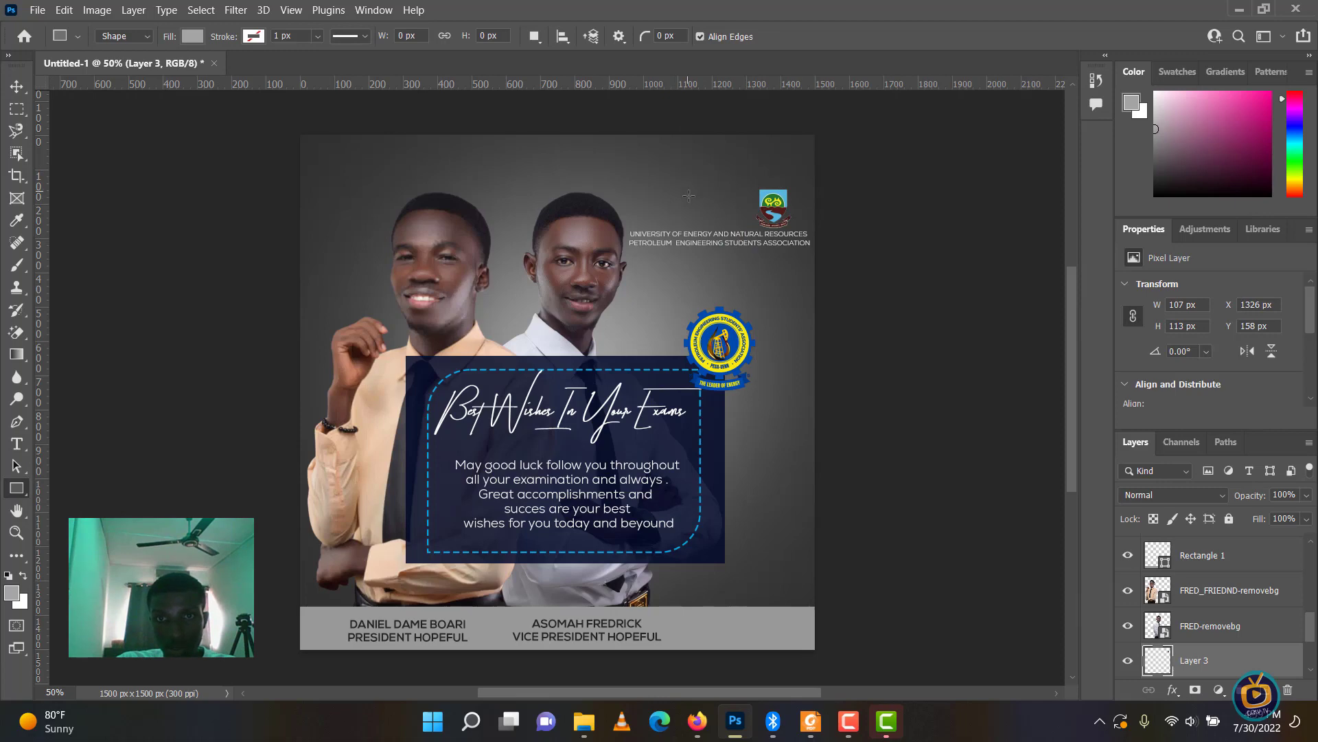
pyautogui.moveTo(690, 199); pyautogui.dragTo(762, 228)
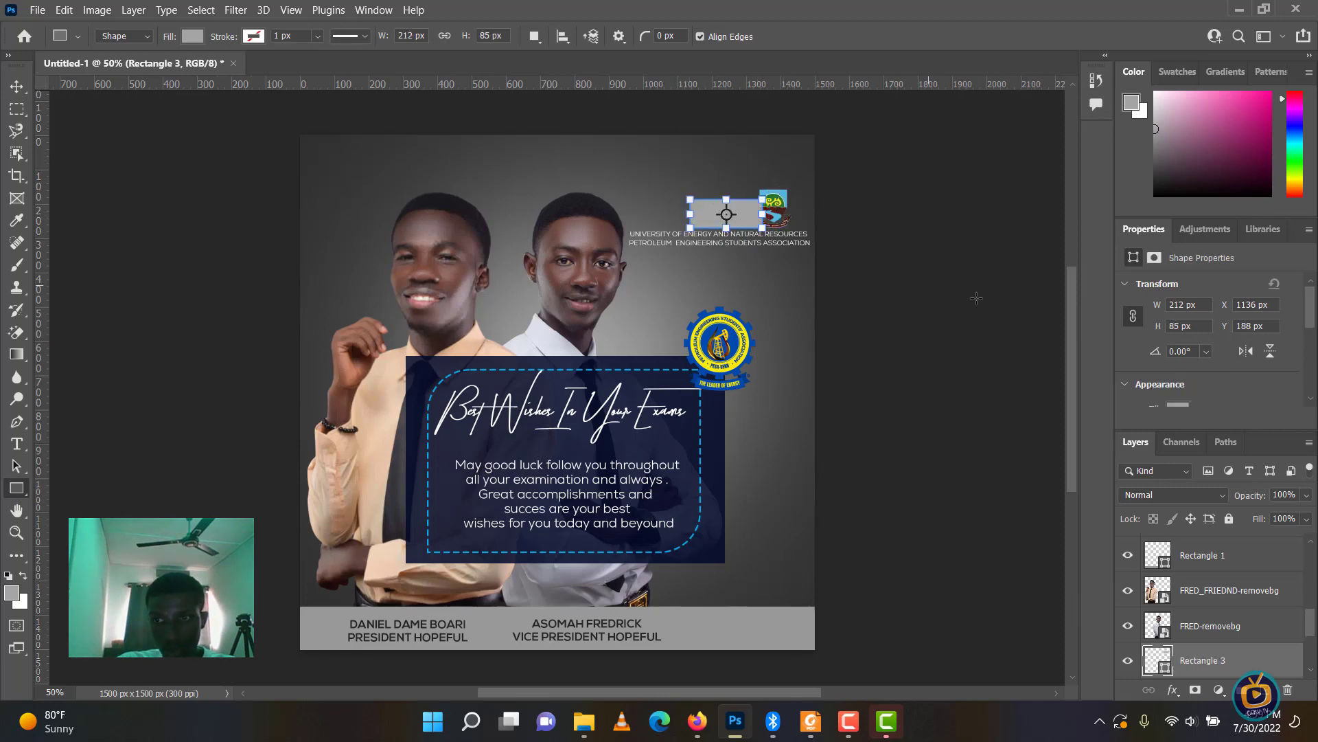
pyautogui.scroll(-3, 1311, 397)
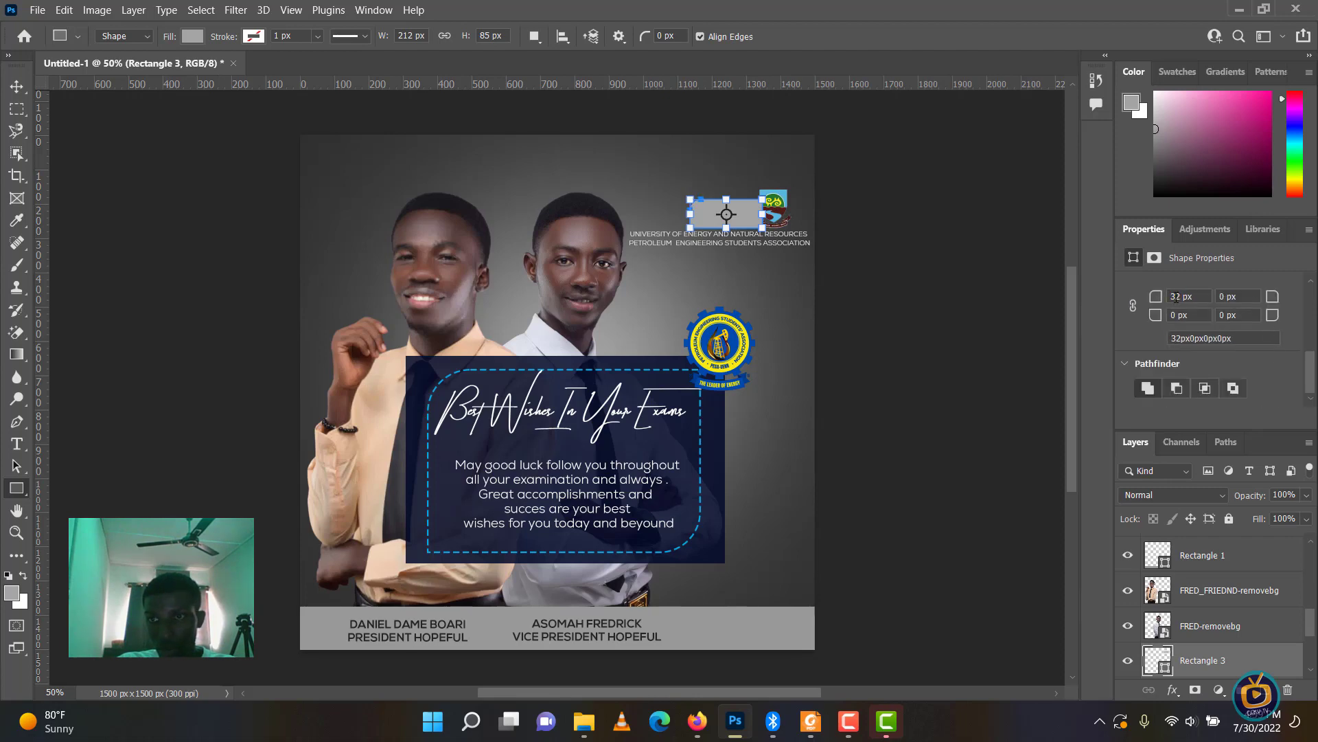
pyautogui.click(1134, 305)
pyautogui.moveTo(1155, 300); pyautogui.dragTo(1299, 270)
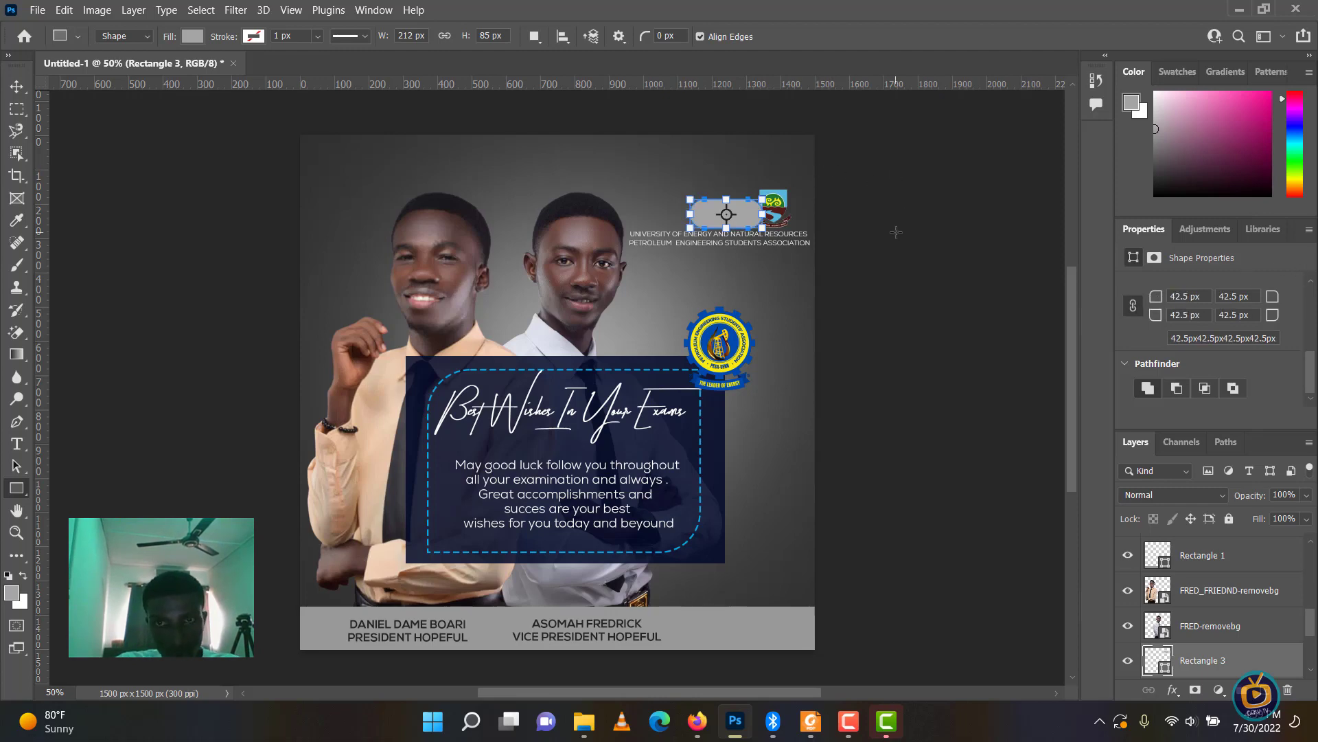
pyautogui.press('v')
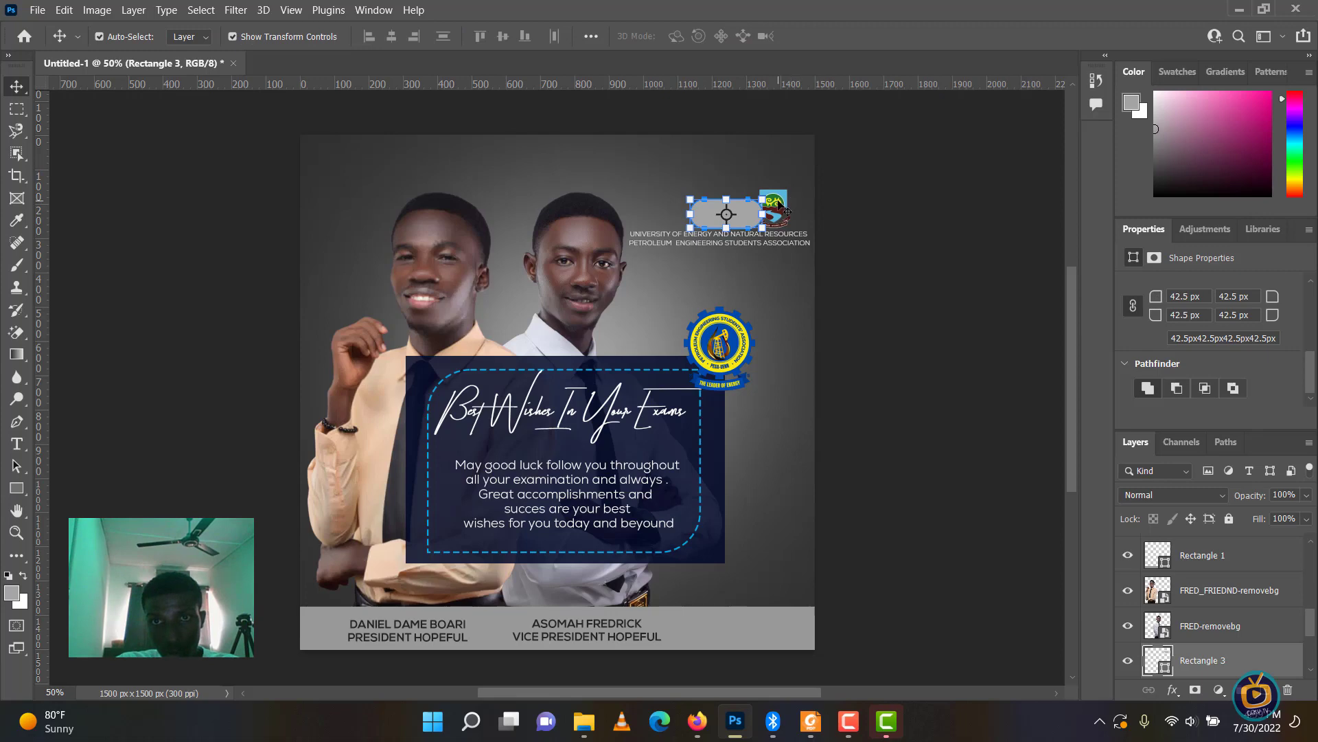
pyautogui.click(774, 218)
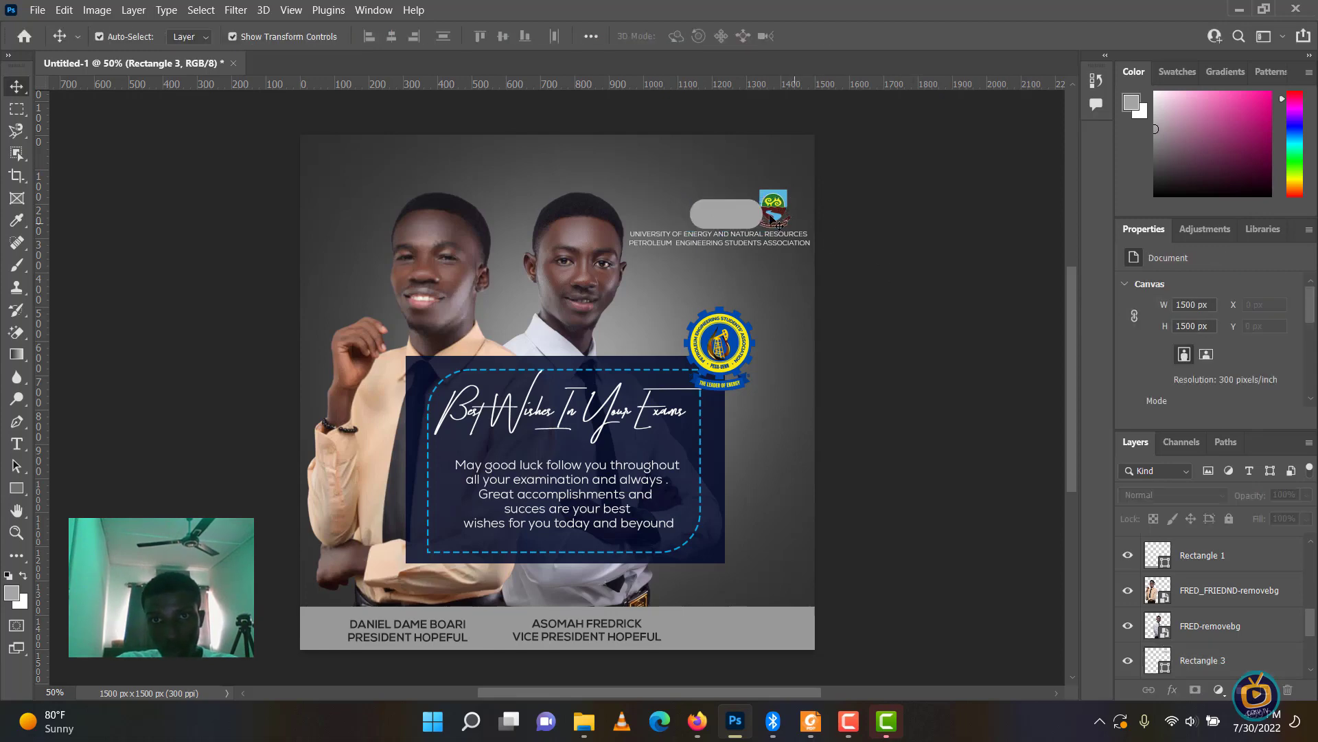
pyautogui.moveTo(732, 216)
pyautogui.mouseDown()
pyautogui.moveTo(720, 207)
pyautogui.moveTo(774, 206)
pyautogui.moveTo(737, 209)
pyautogui.mouseUp()
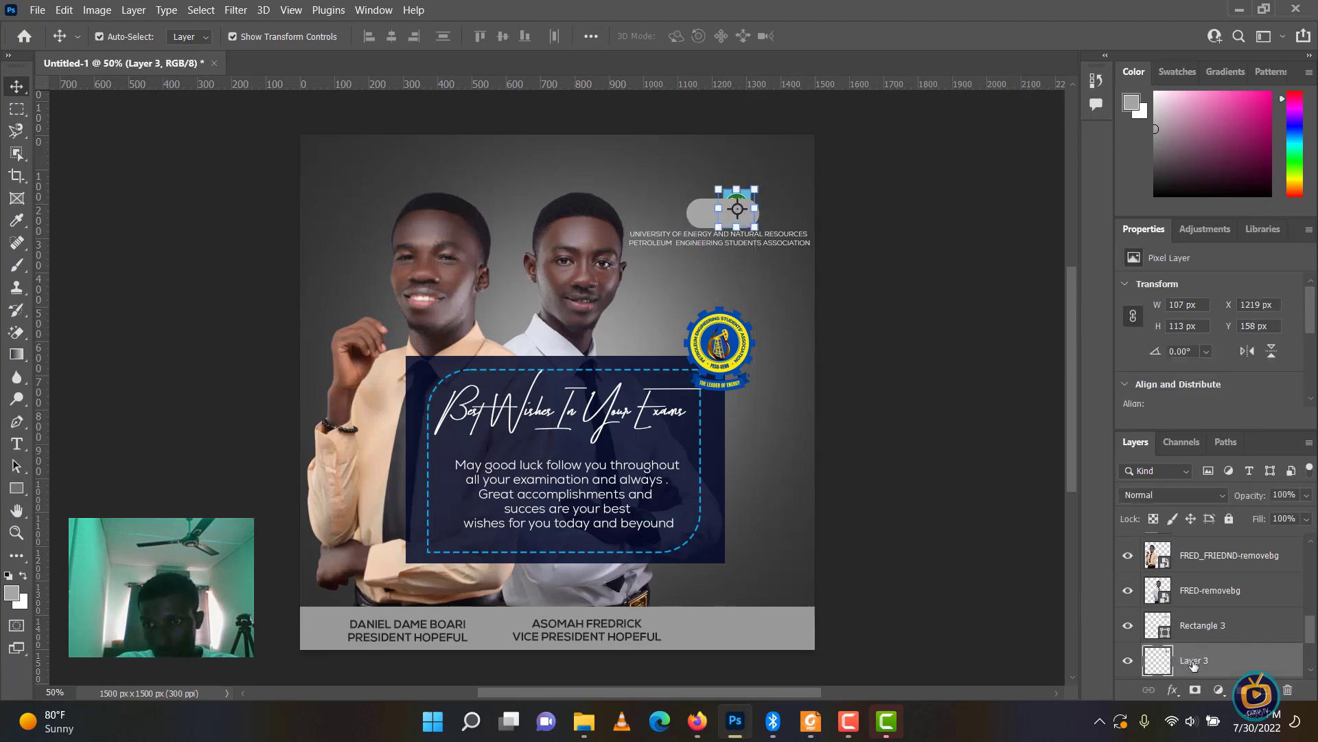
# - Bring the UENR crest layer to the top and centre it on the grey badge
pyautogui.moveTo(1181, 493); pyautogui.dragTo(1181, 449)
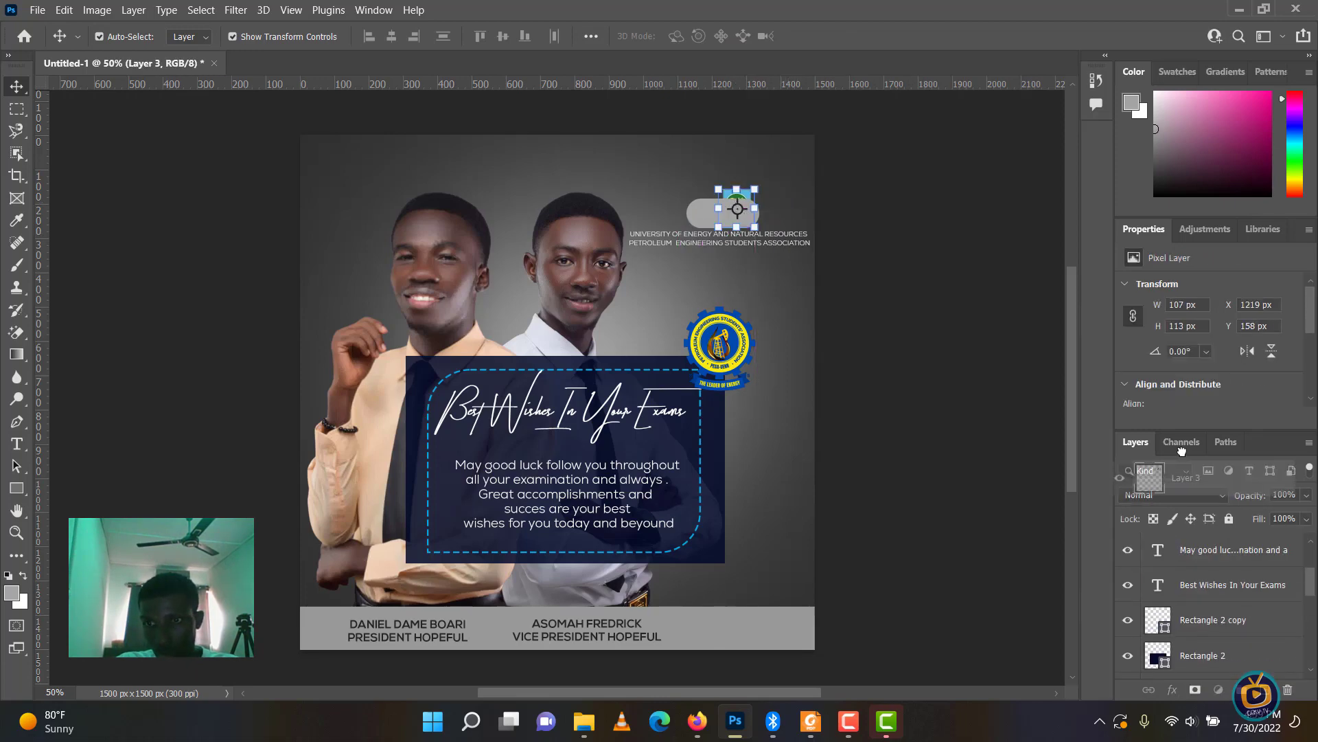
pyautogui.moveTo(1181, 451); pyautogui.dragTo(1181, 453)
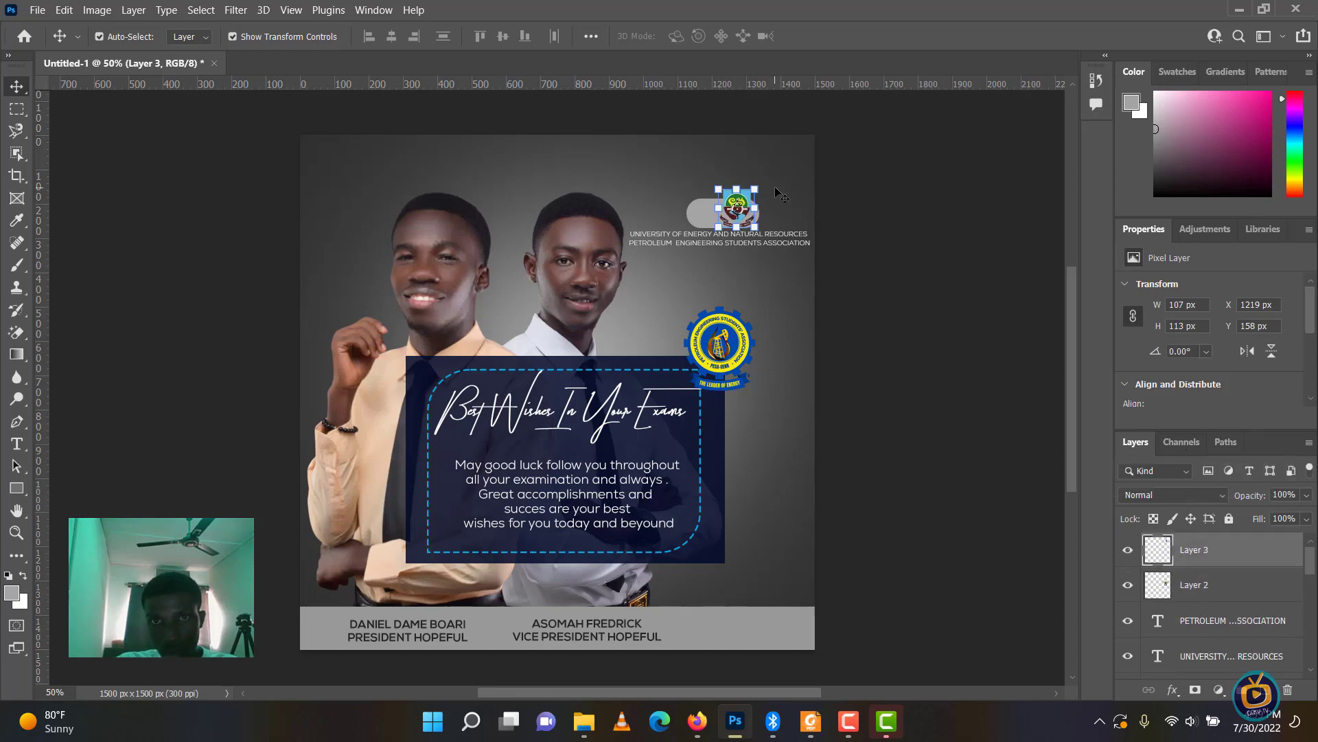
pyautogui.click(729, 206)
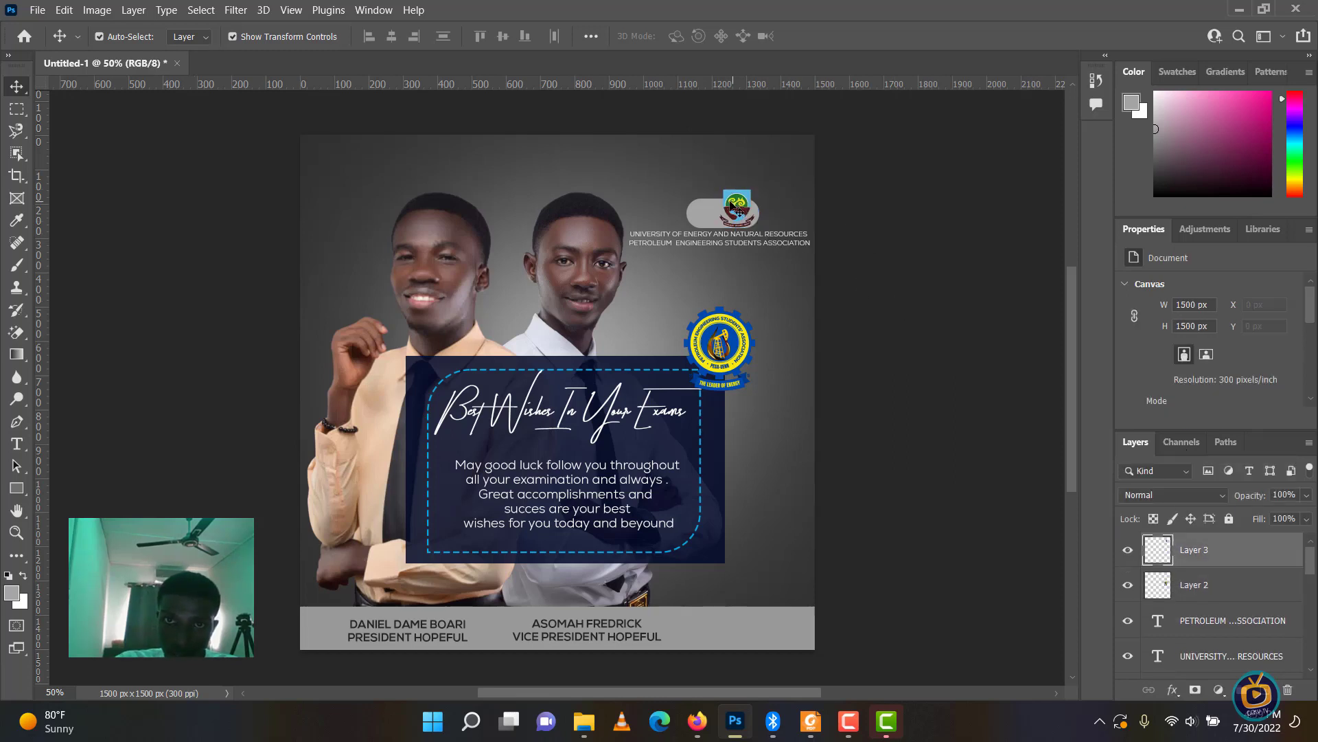
pyautogui.moveTo(729, 206); pyautogui.dragTo(711, 207)
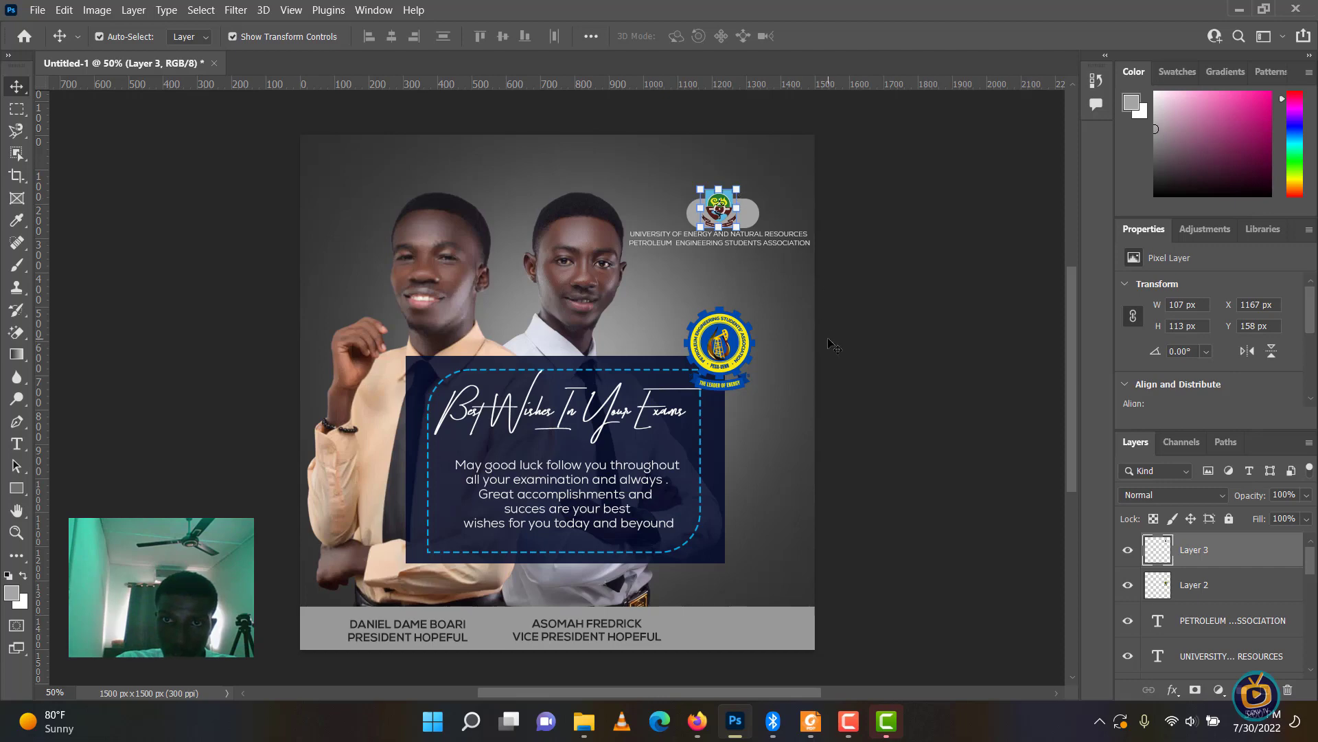
pyautogui.click(886, 383)
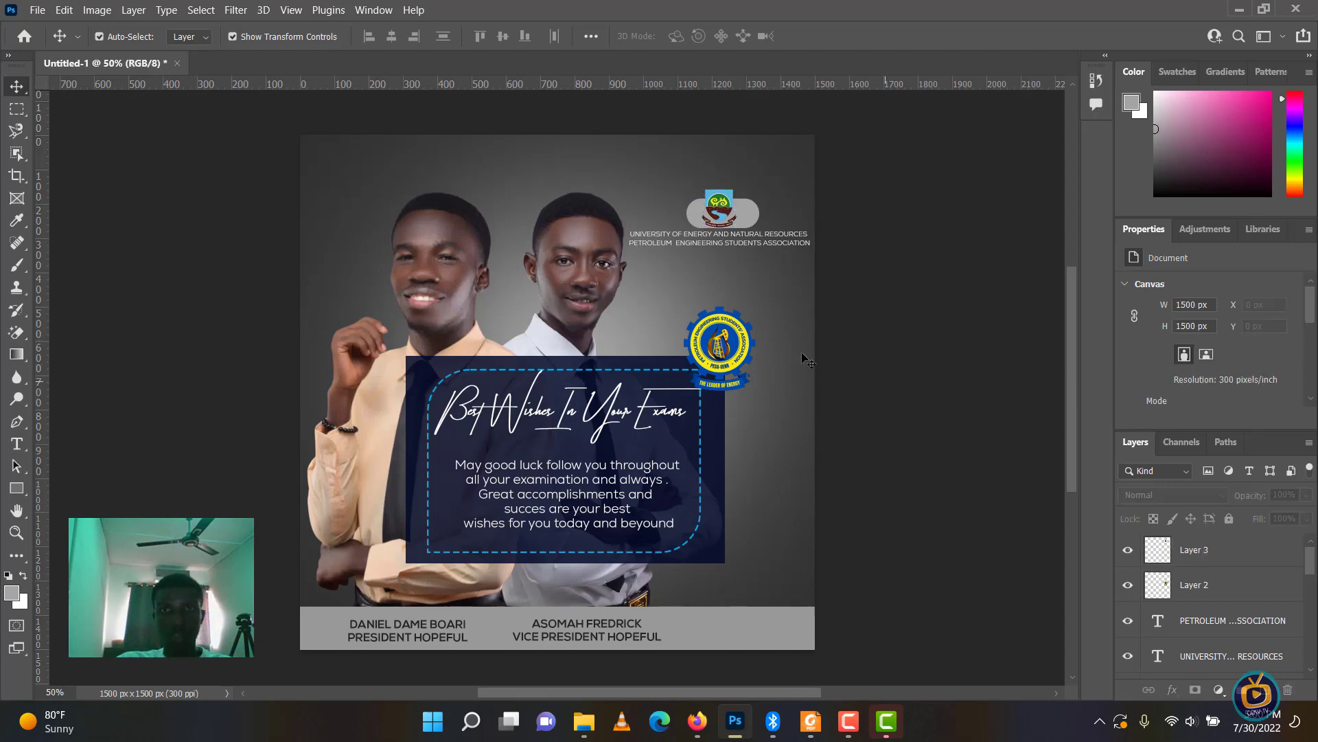
# - Duplicate the PESA logo as a 98 × 116 px copy placed beside the crest
pyautogui.click(696, 339)
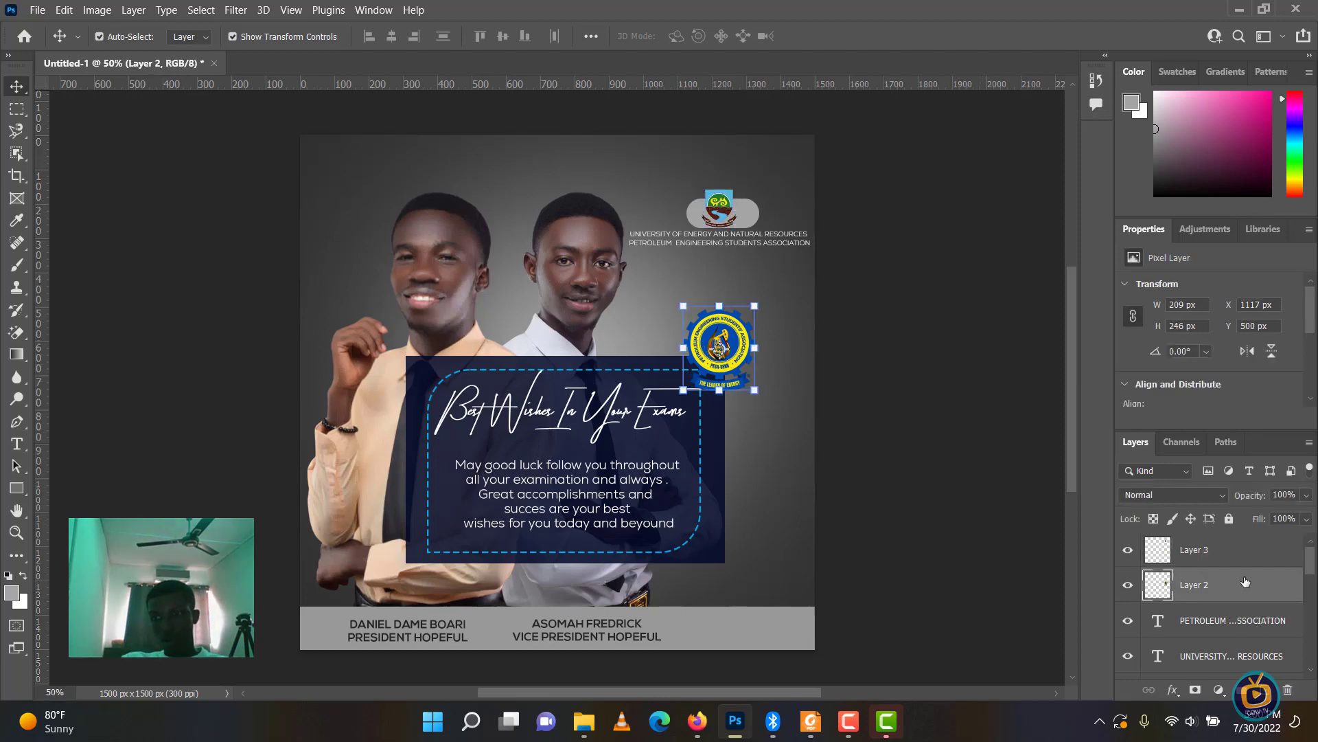
pyautogui.moveTo(1247, 585); pyautogui.dragTo(1263, 689)
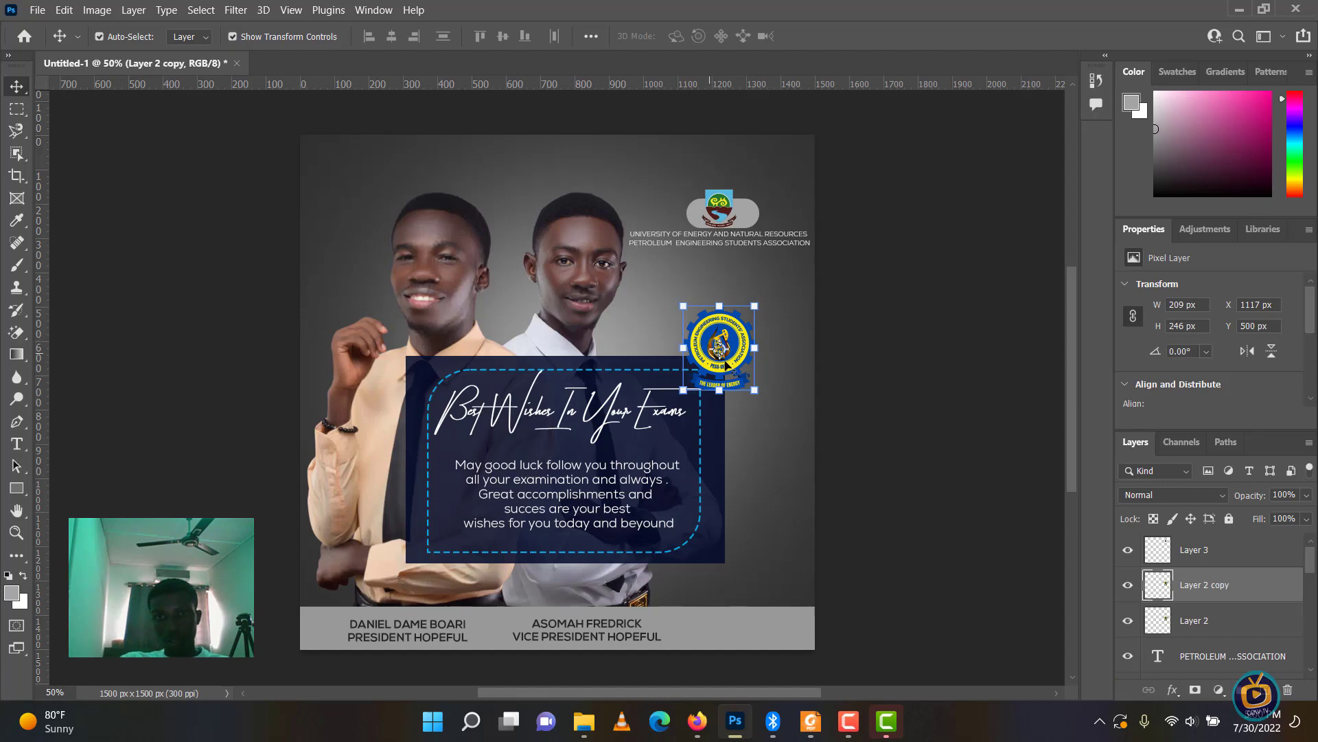
pyautogui.moveTo(732, 369); pyautogui.dragTo(754, 234)
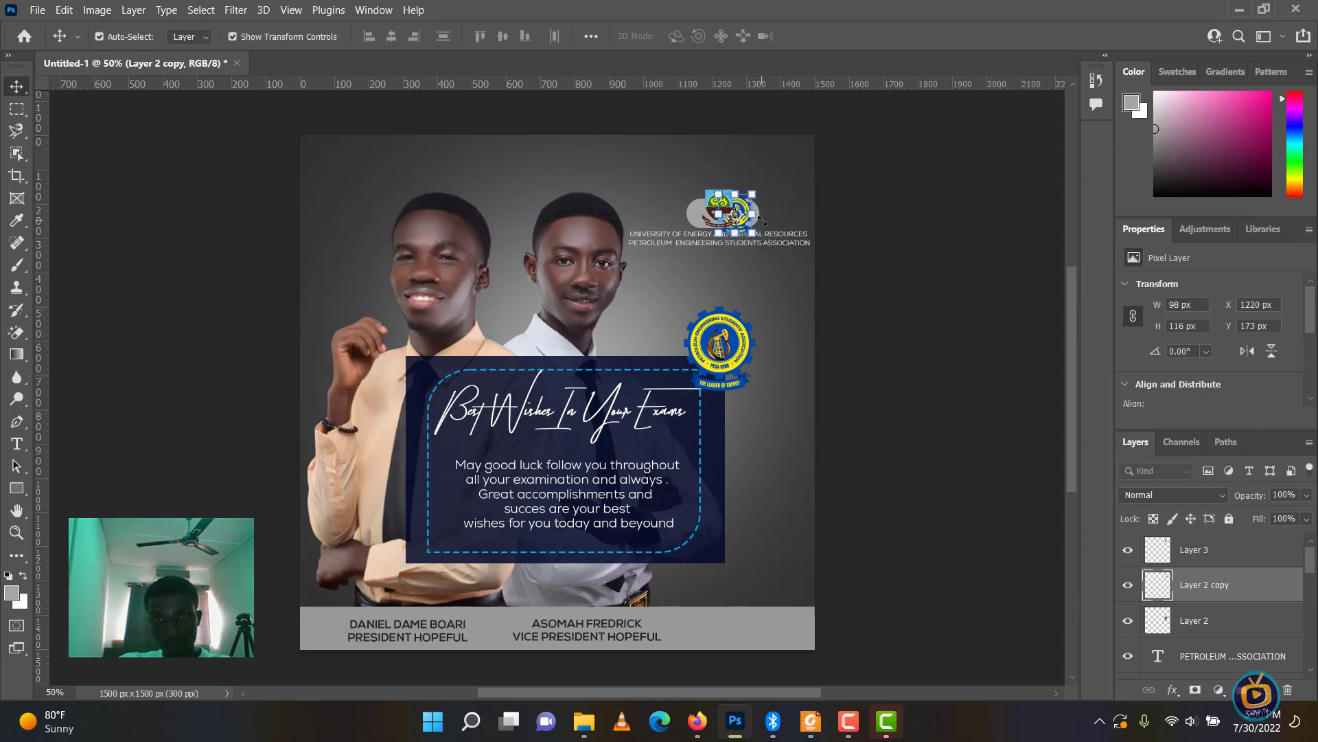
pyautogui.click(886, 320)
pyautogui.moveTo(718, 204); pyautogui.dragTo(746, 202)
pyautogui.click(892, 302)
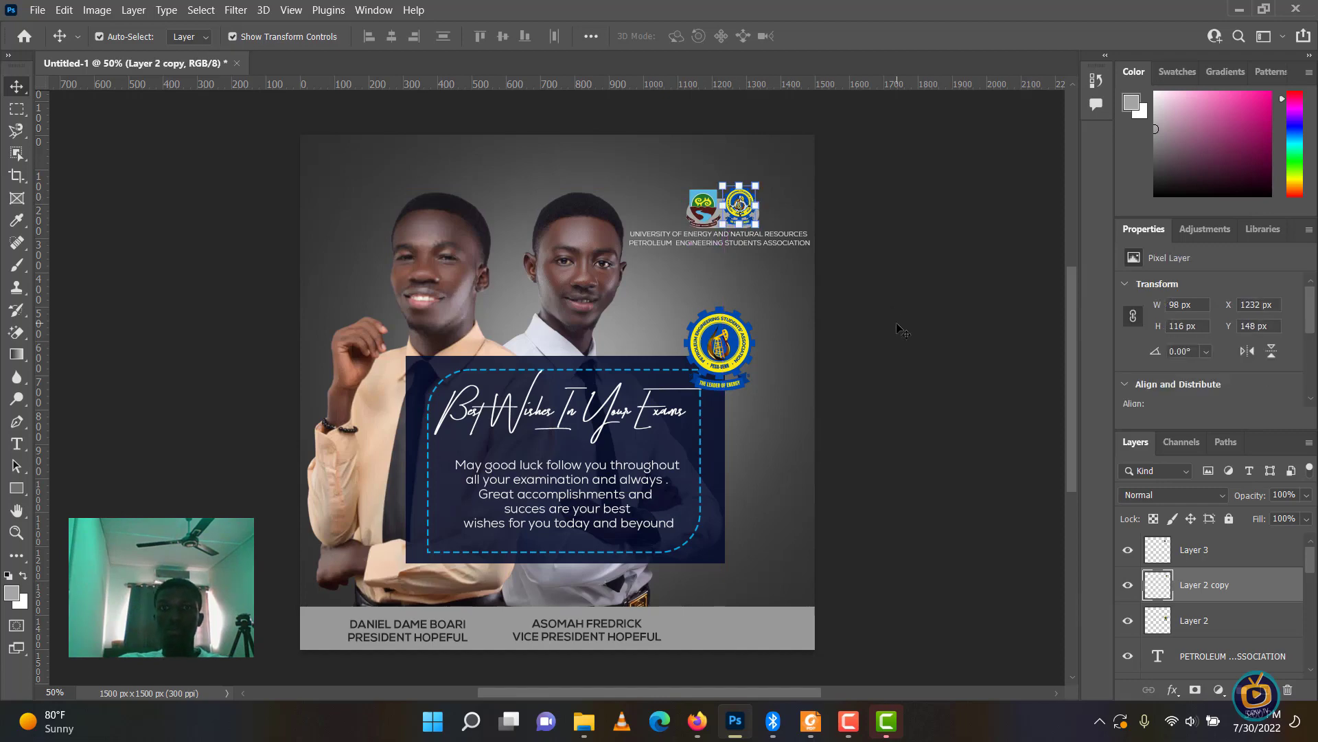
pyautogui.click(767, 276)
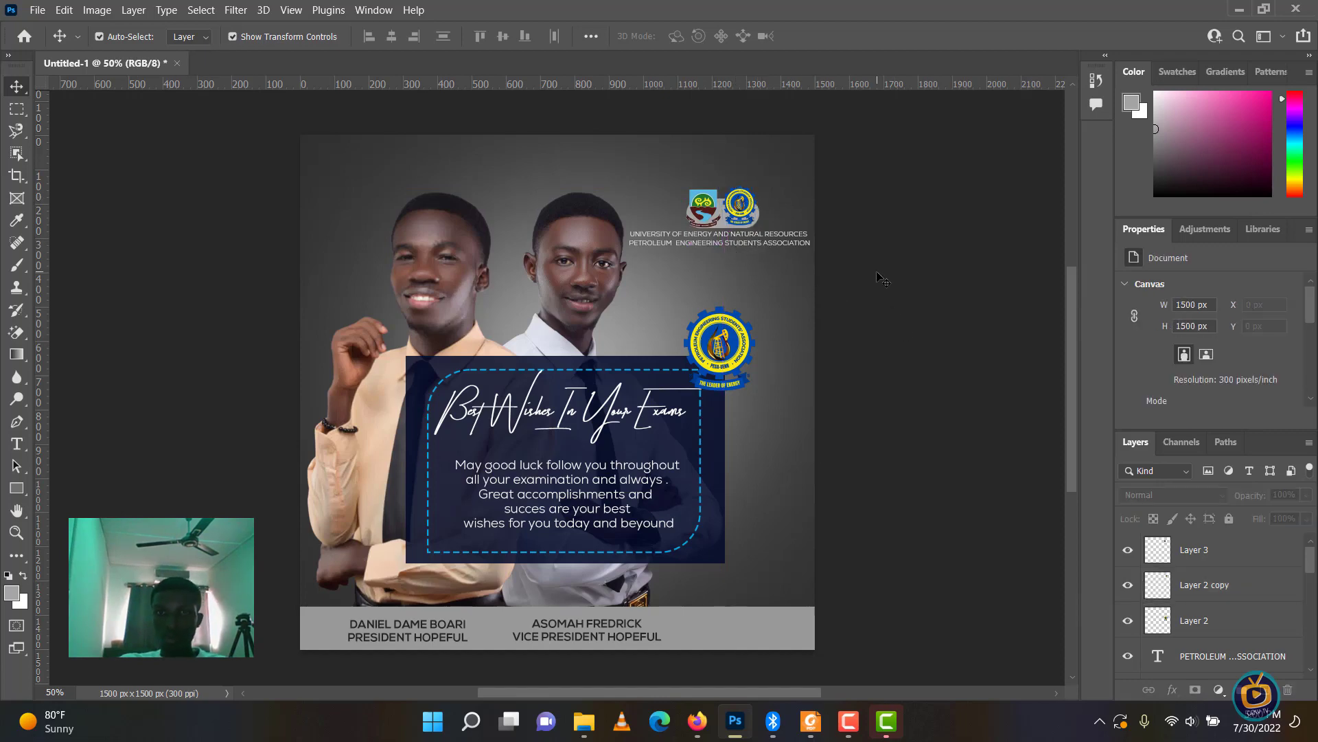
# - Stretch Rectangle 3 to 285 × 85 px so it frames both logos
pyautogui.click(726, 227)
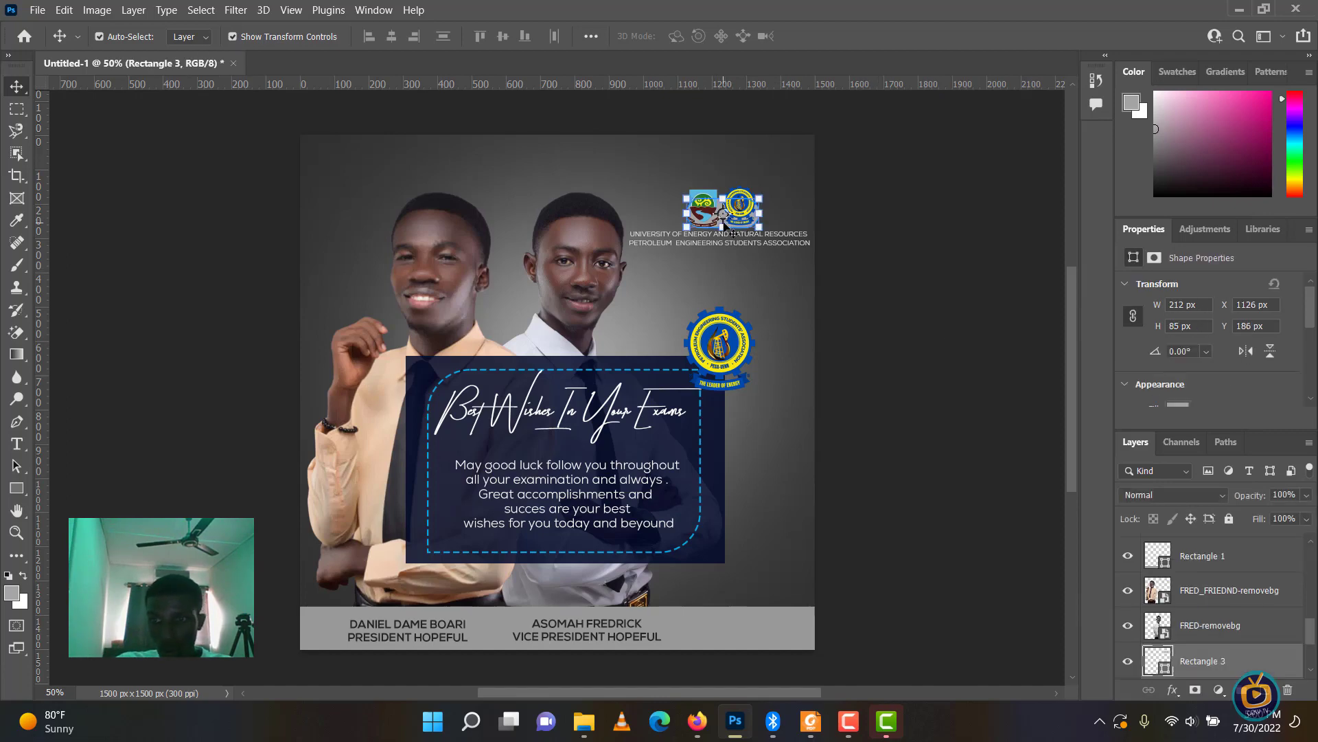
pyautogui.click(1127, 666)
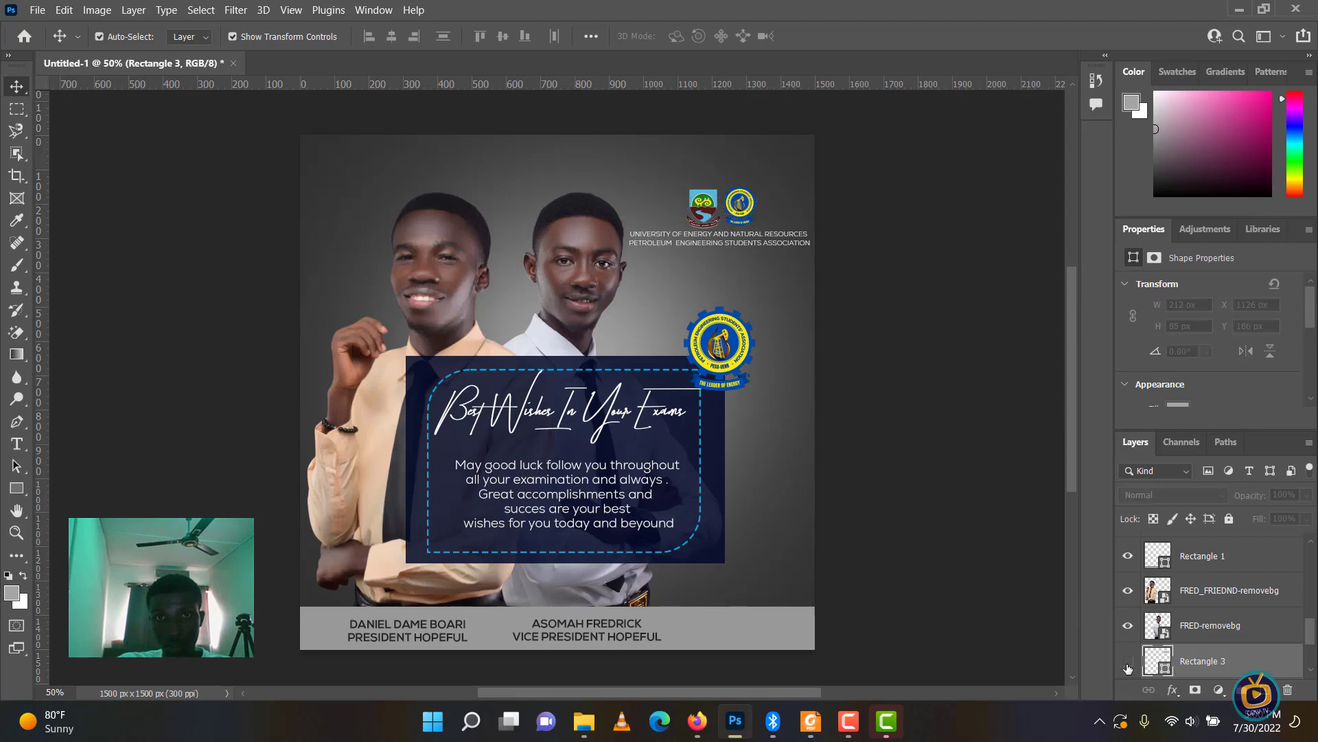
pyautogui.click(1127, 664)
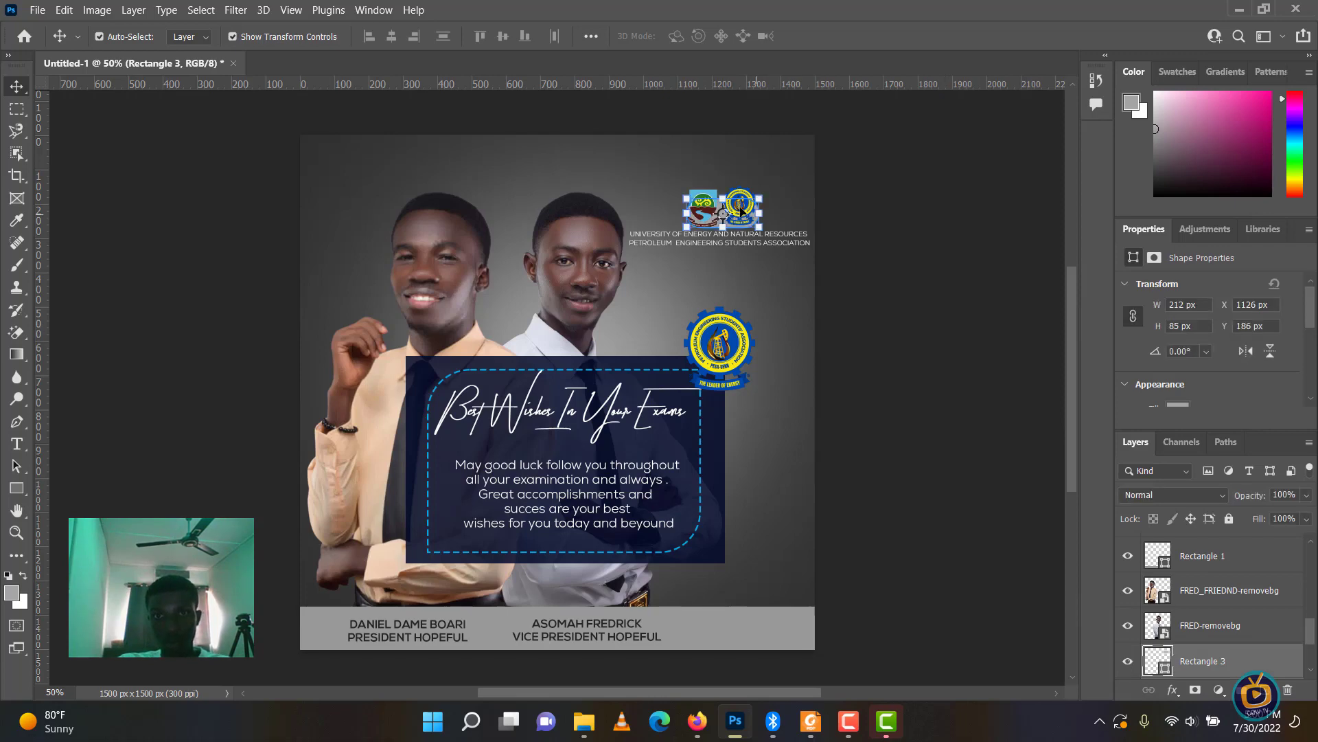
pyautogui.moveTo(758, 214); pyautogui.dragTo(770, 214)
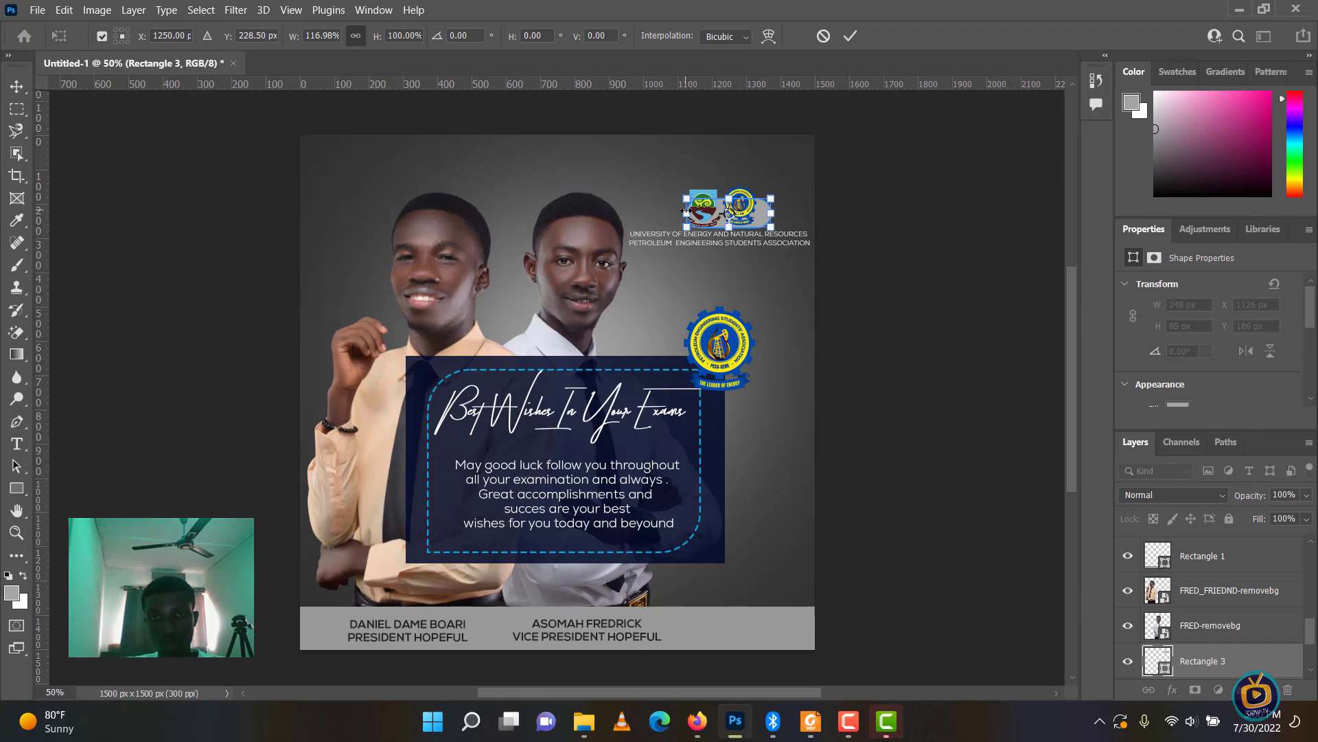
pyautogui.moveTo(685, 211); pyautogui.dragTo(674, 213)
pyautogui.press('Return')
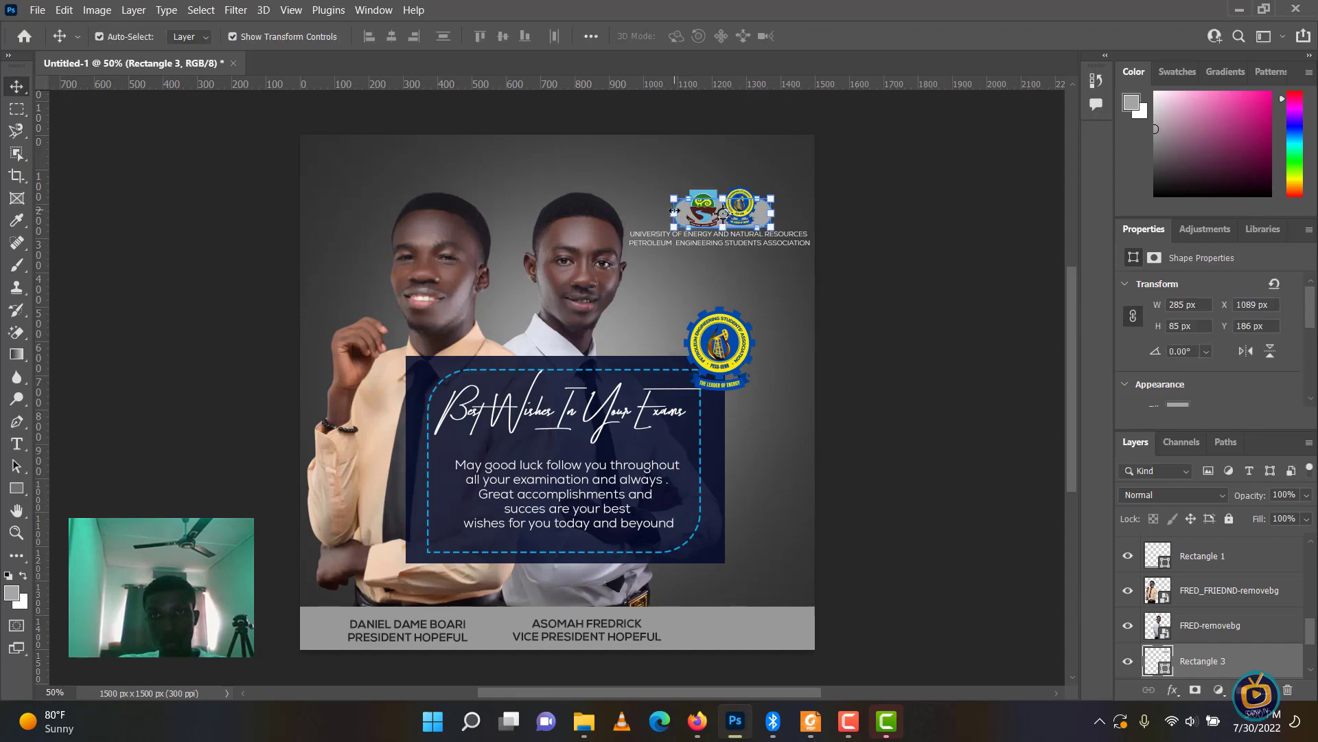
pyautogui.click(919, 342)
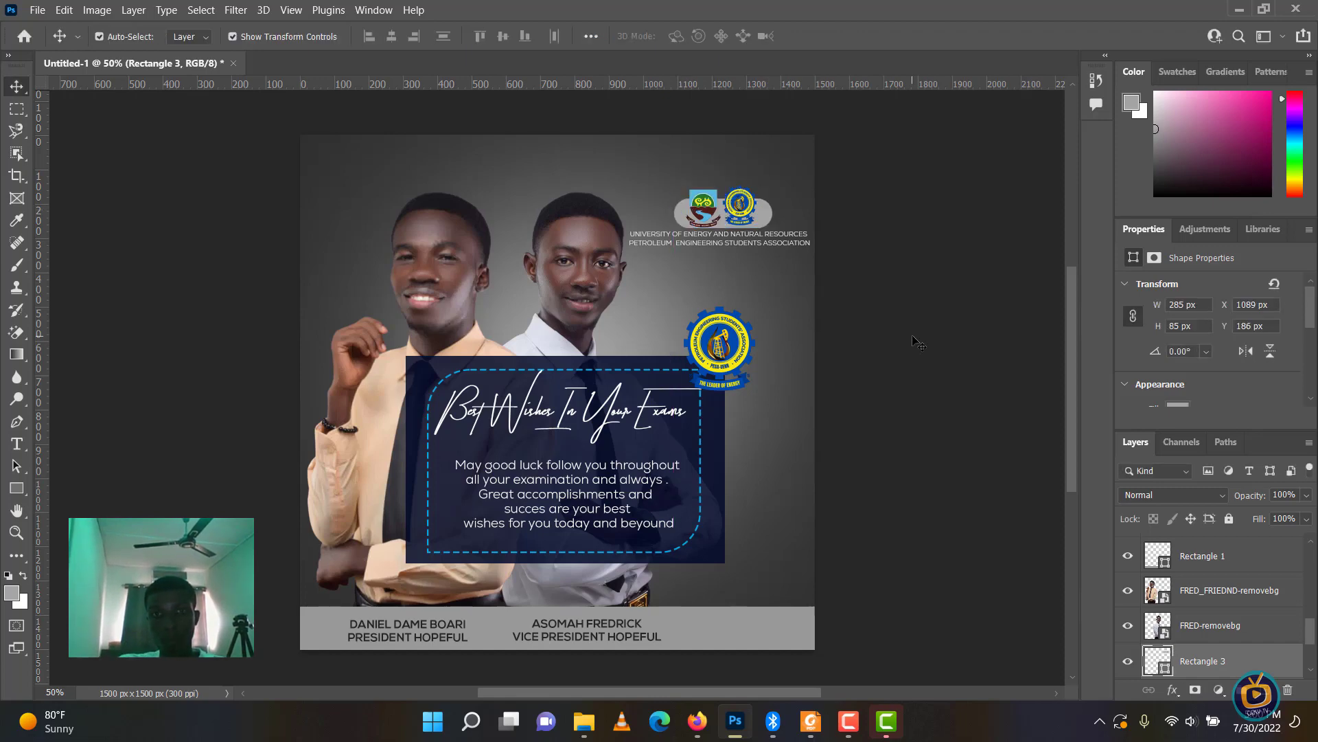
pyautogui.click(769, 215)
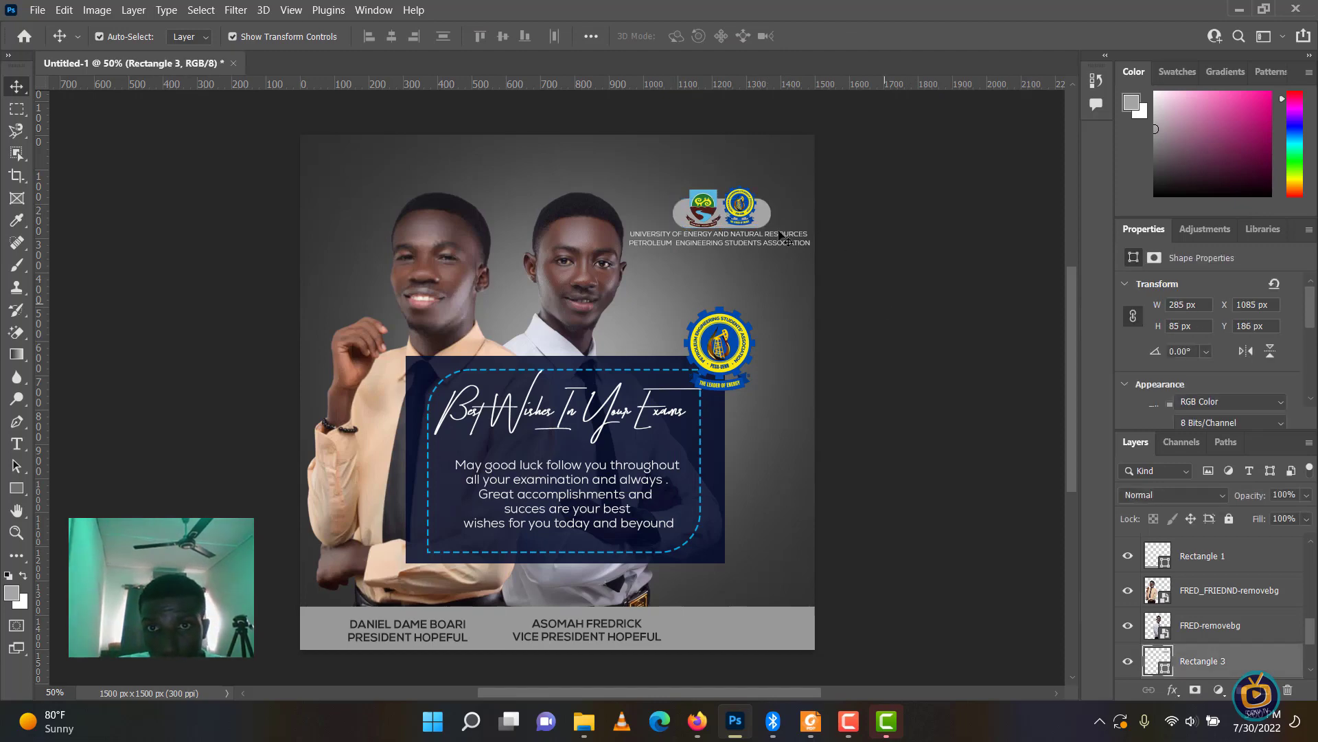
pyautogui.click(891, 310)
pyautogui.click(1177, 646)
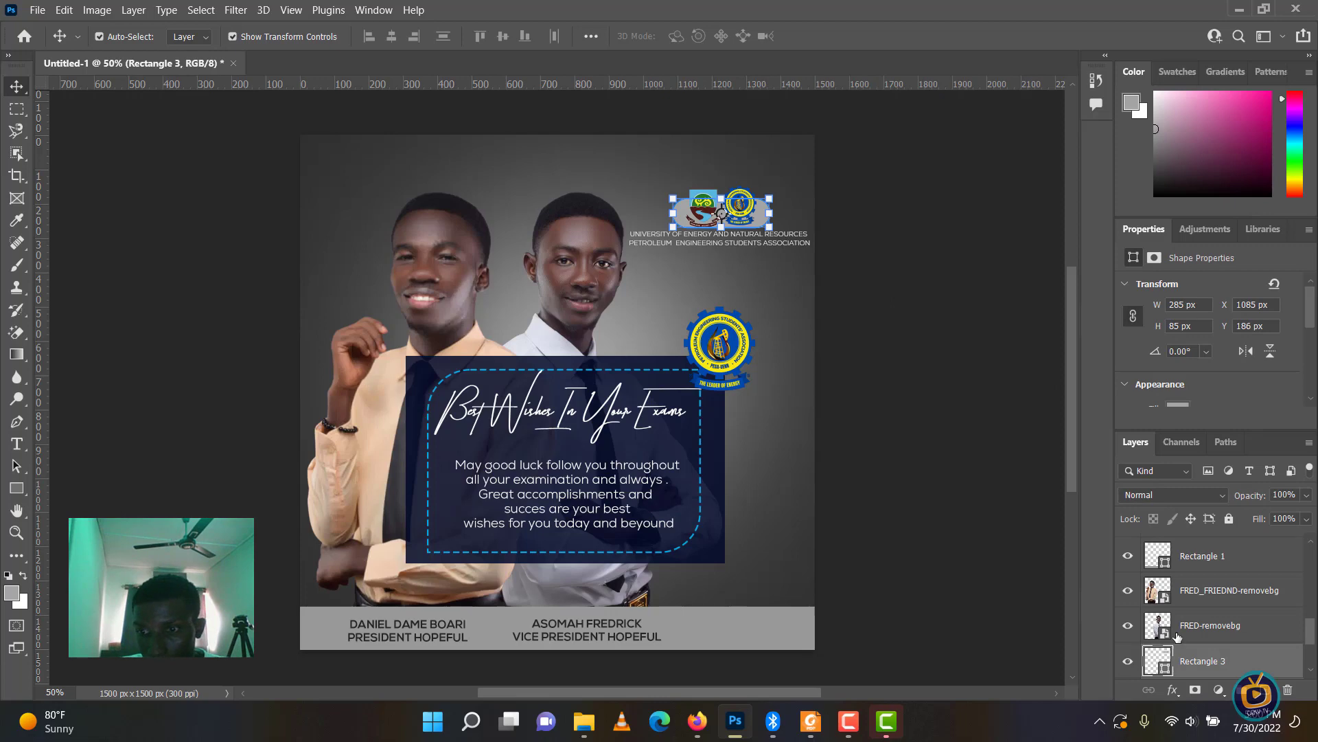
pyautogui.rightClick(1224, 665)
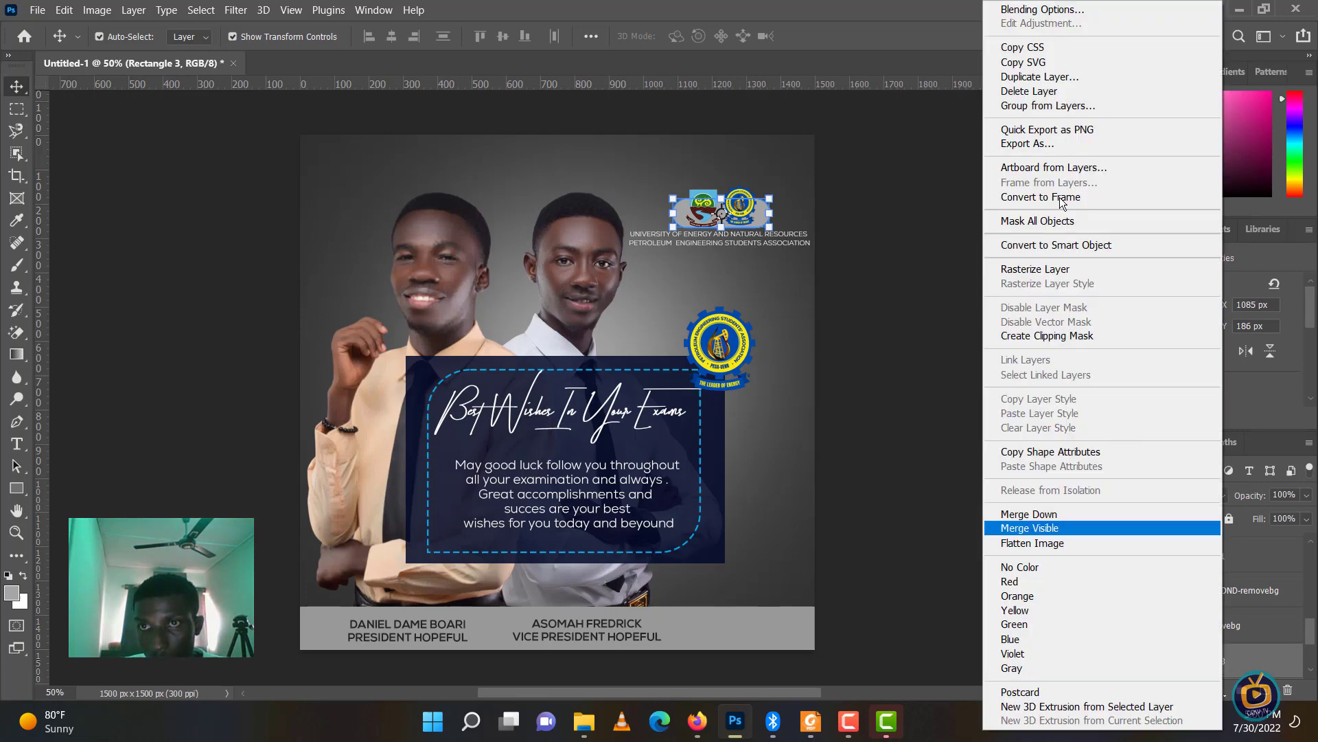
# - Apply a drop shadow and a 4 px white stroke to the Rectangle 3 grey badge
pyautogui.click(1010, 10)
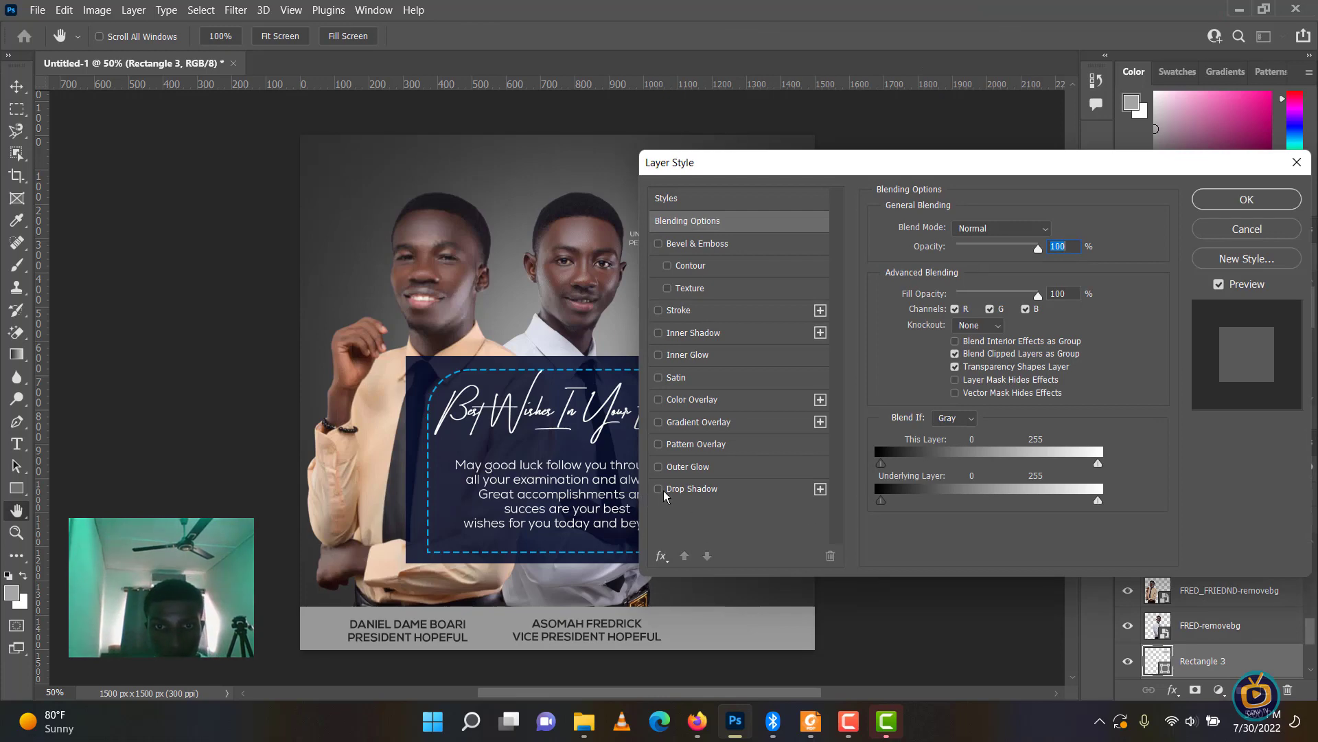
pyautogui.click(661, 490)
pyautogui.moveTo(804, 173); pyautogui.dragTo(942, 177)
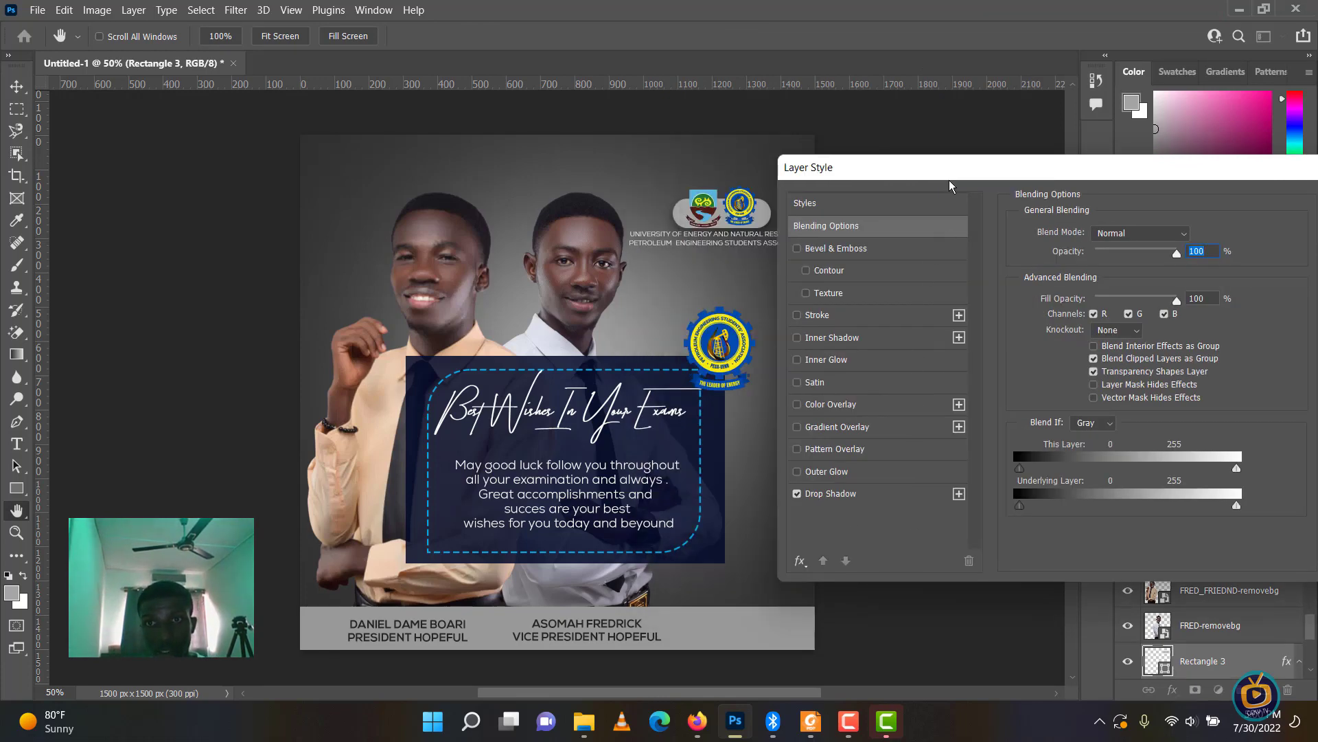
pyautogui.moveTo(940, 178); pyautogui.dragTo(948, 178)
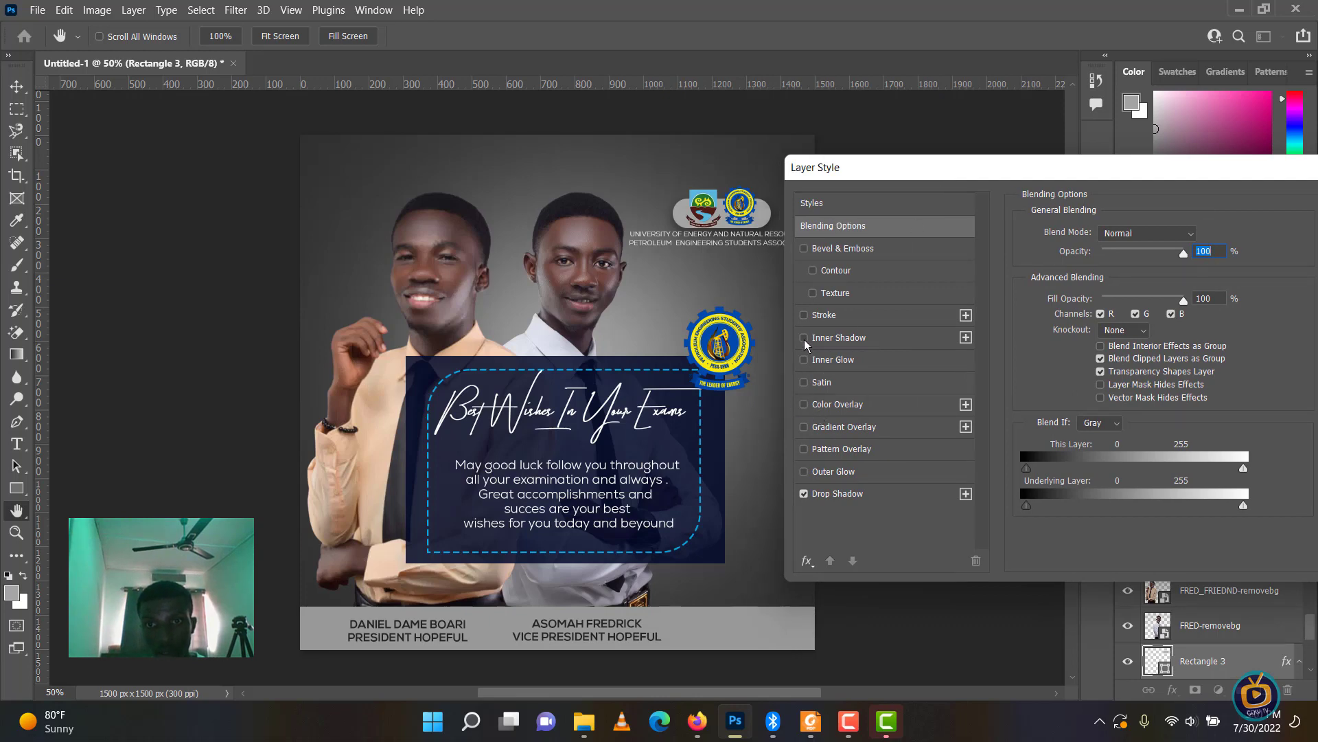
pyautogui.click(804, 316)
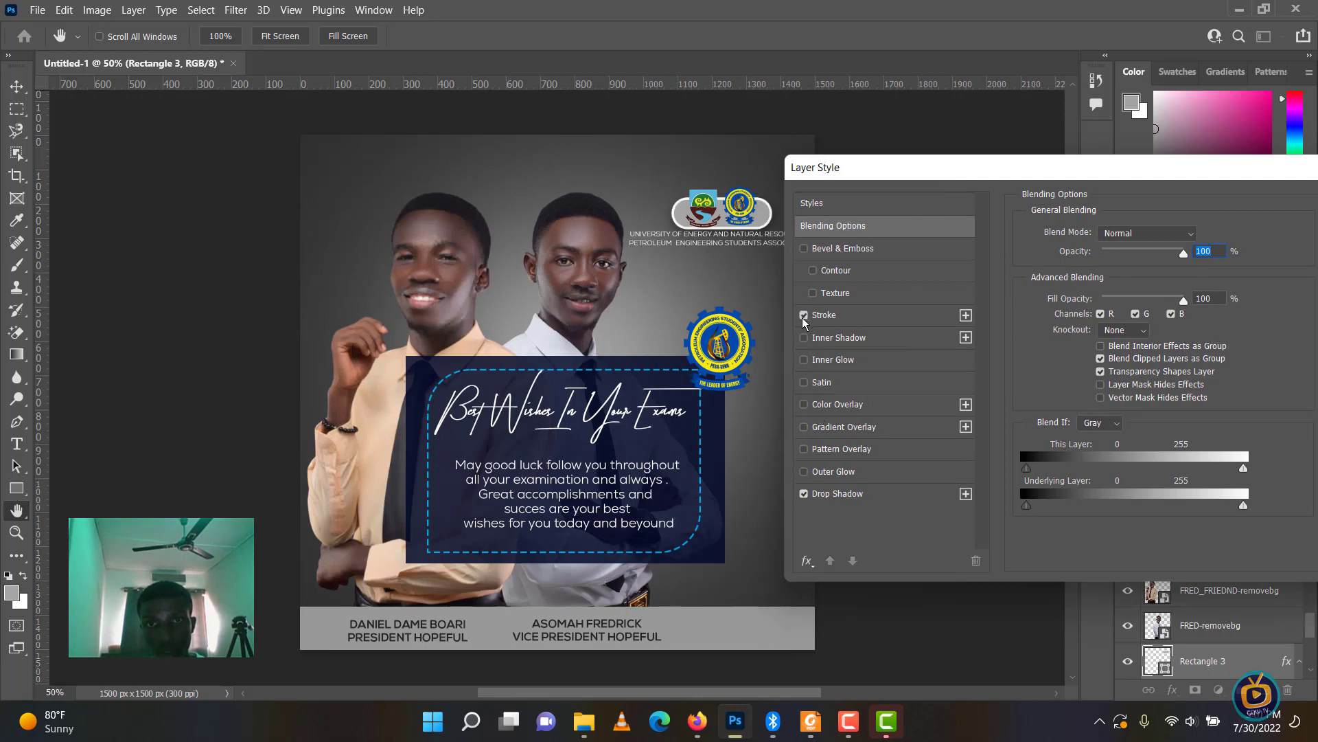
pyautogui.click(850, 317)
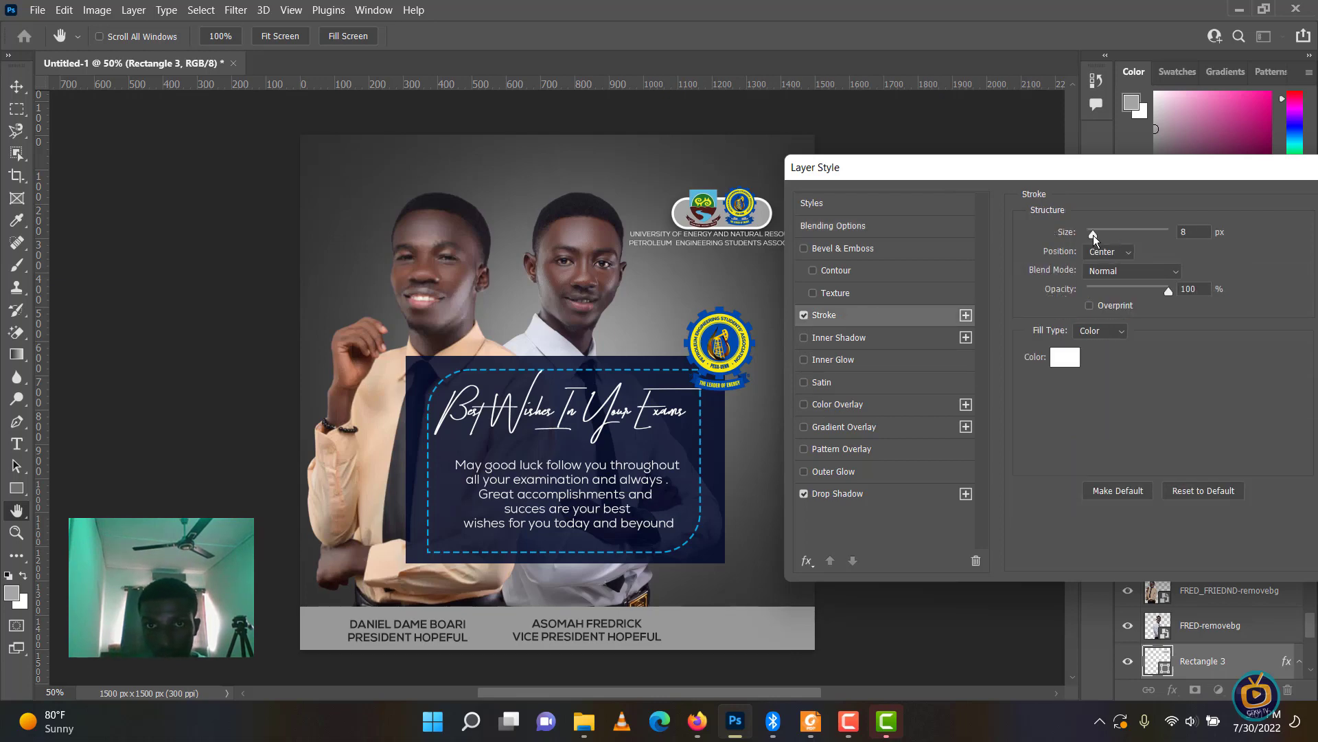
pyautogui.moveTo(1094, 235); pyautogui.dragTo(1089, 235)
pyautogui.moveTo(1152, 171); pyautogui.dragTo(1001, 167)
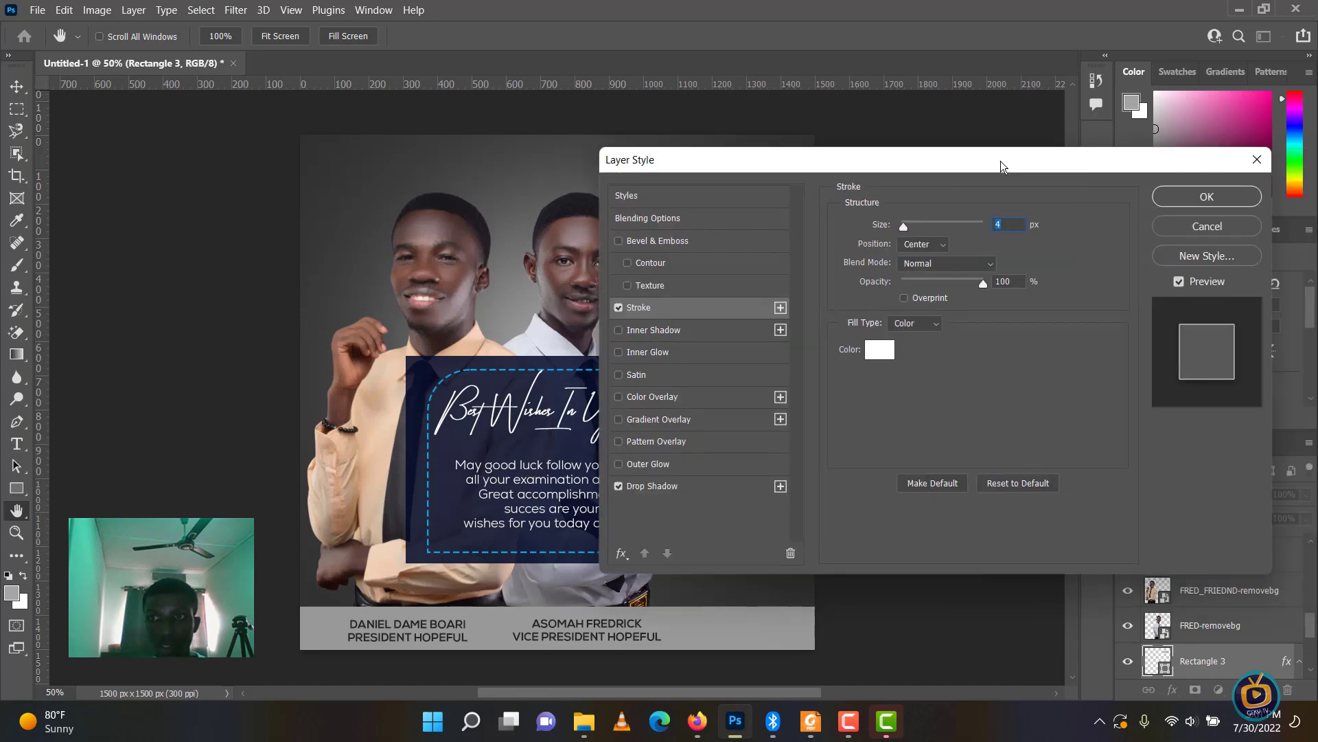
pyautogui.click(1175, 205)
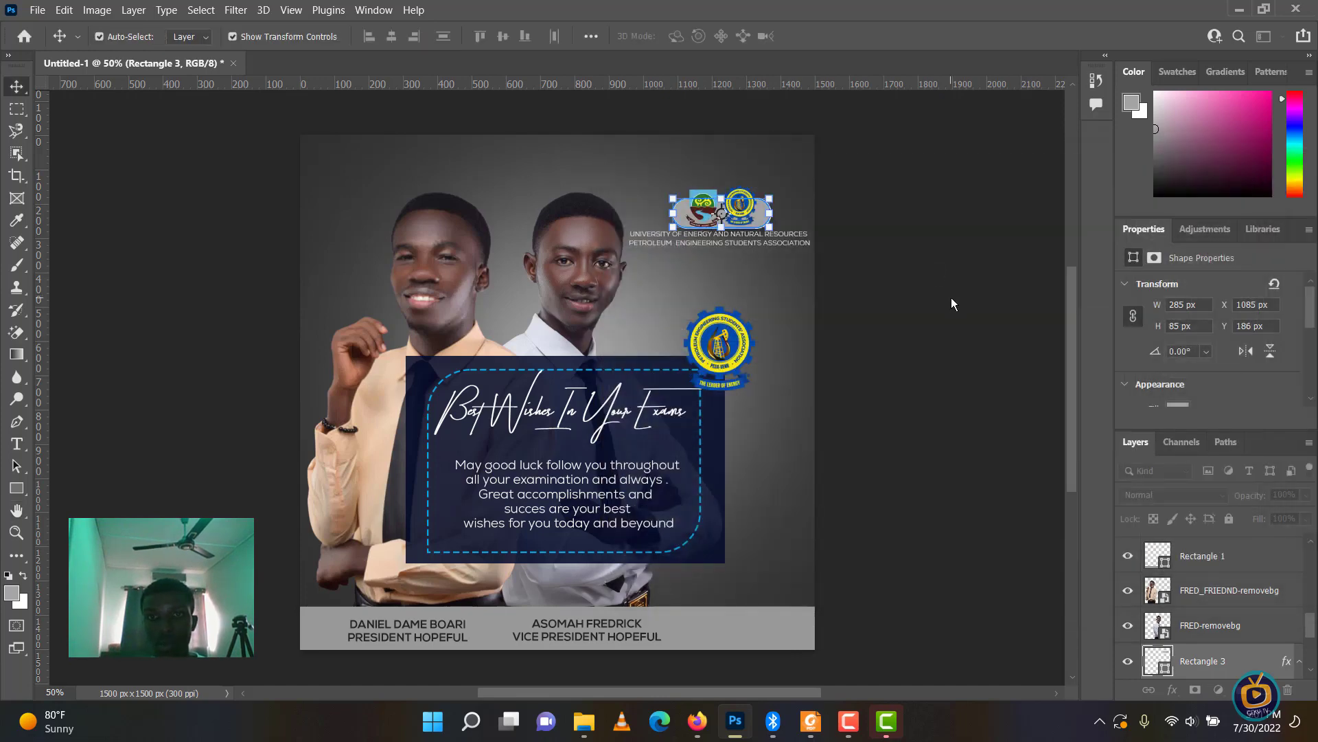
# - Shift the Layer 2 association logo a few pixels left and down, then deselect it
pyautogui.click(956, 304)
pyautogui.moveTo(731, 356); pyautogui.dragTo(727, 360)
pyautogui.click(910, 431)
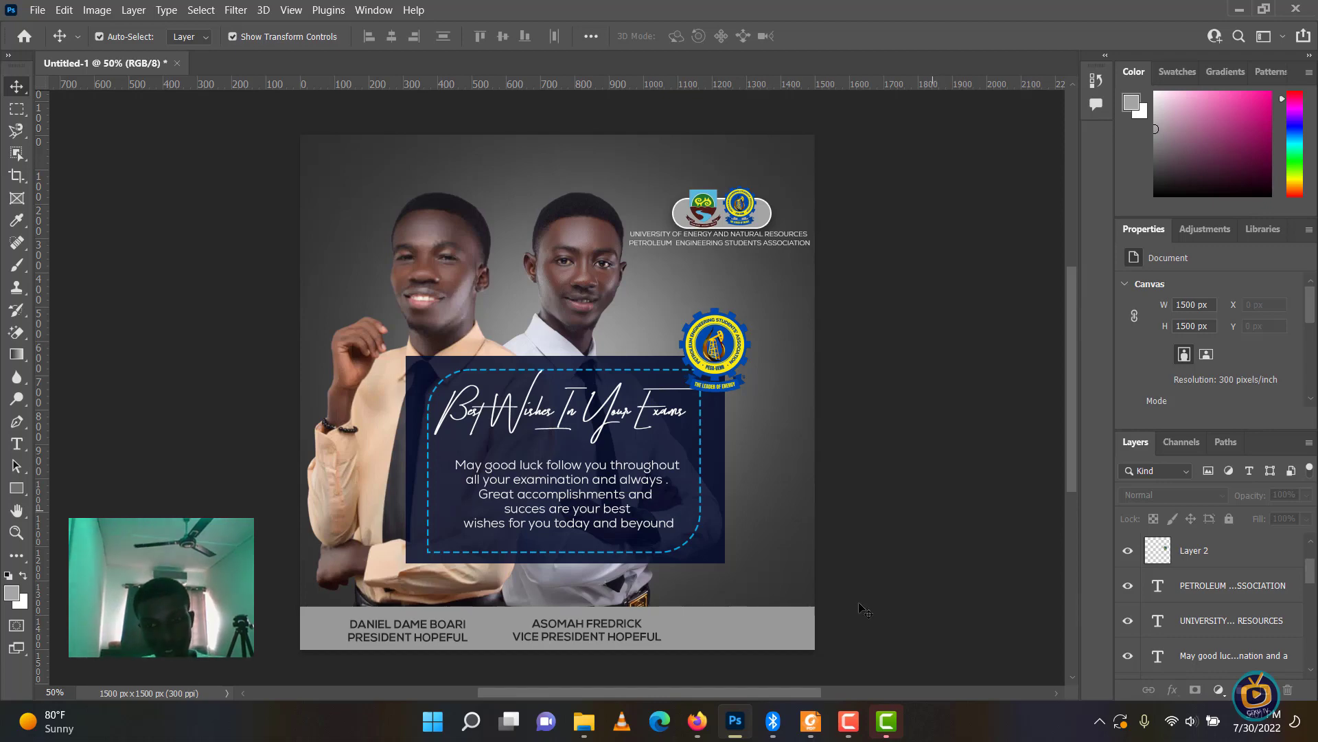
pyautogui.click(848, 721)
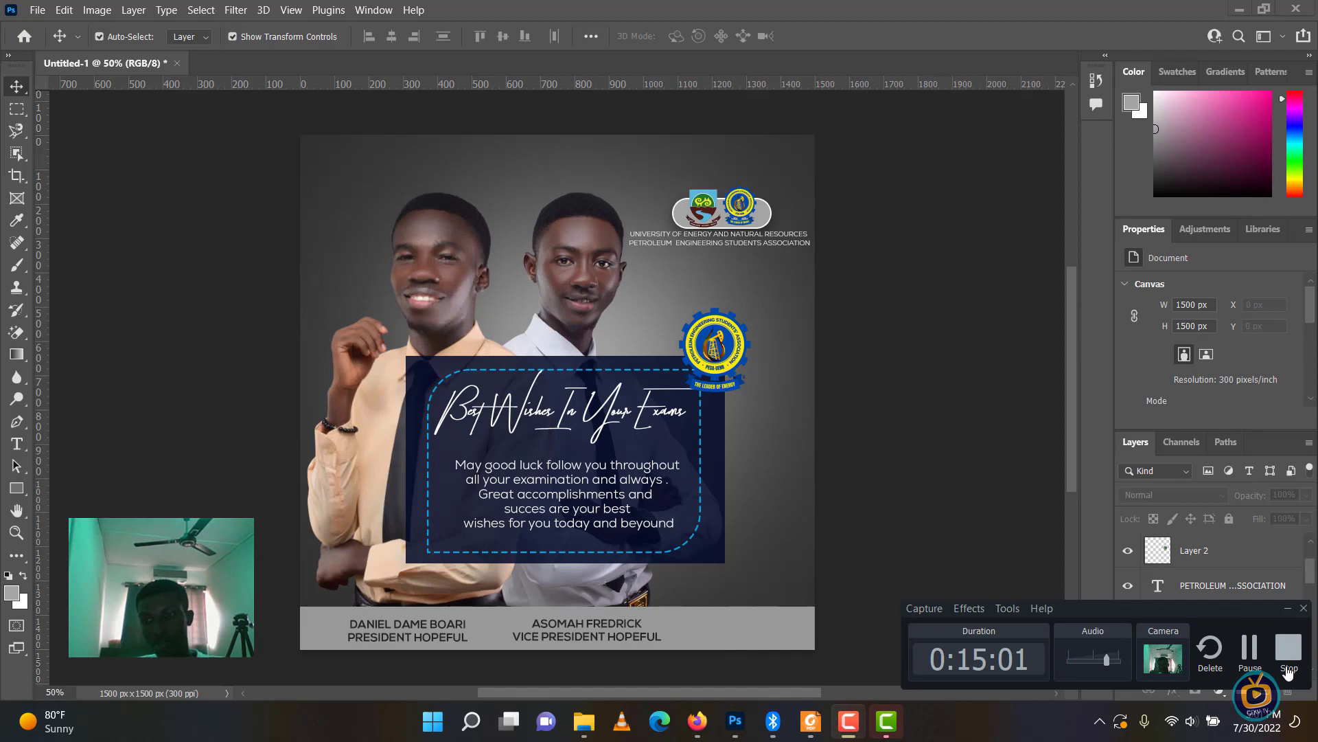